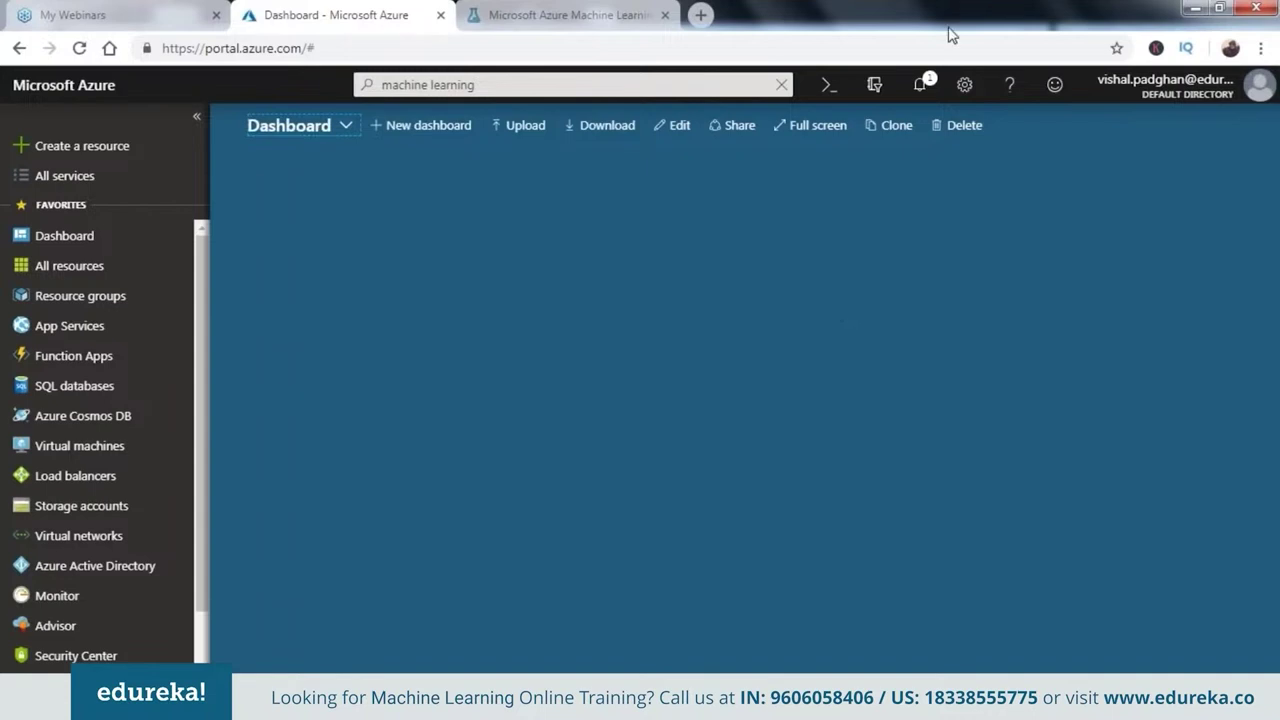
- Check the notifications, then search the Azure portal for 'machine learning', correcting the typo
left_click(922, 87)
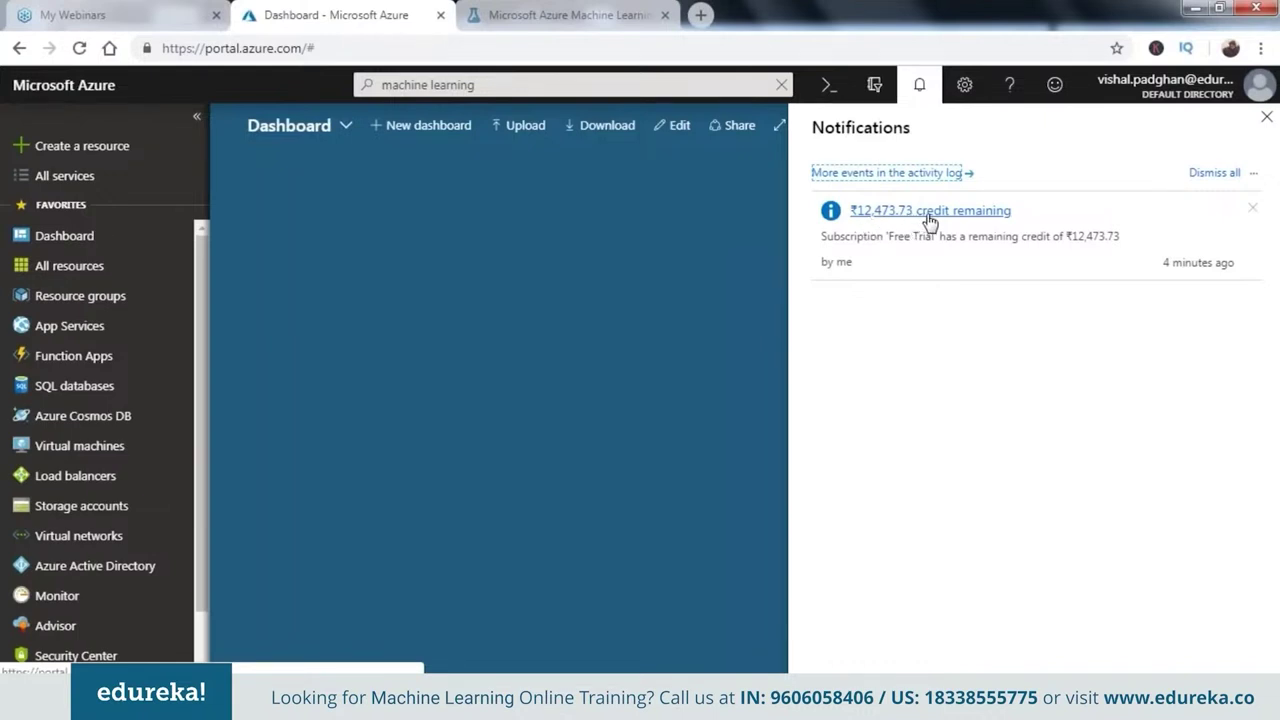
left_click(921, 88)
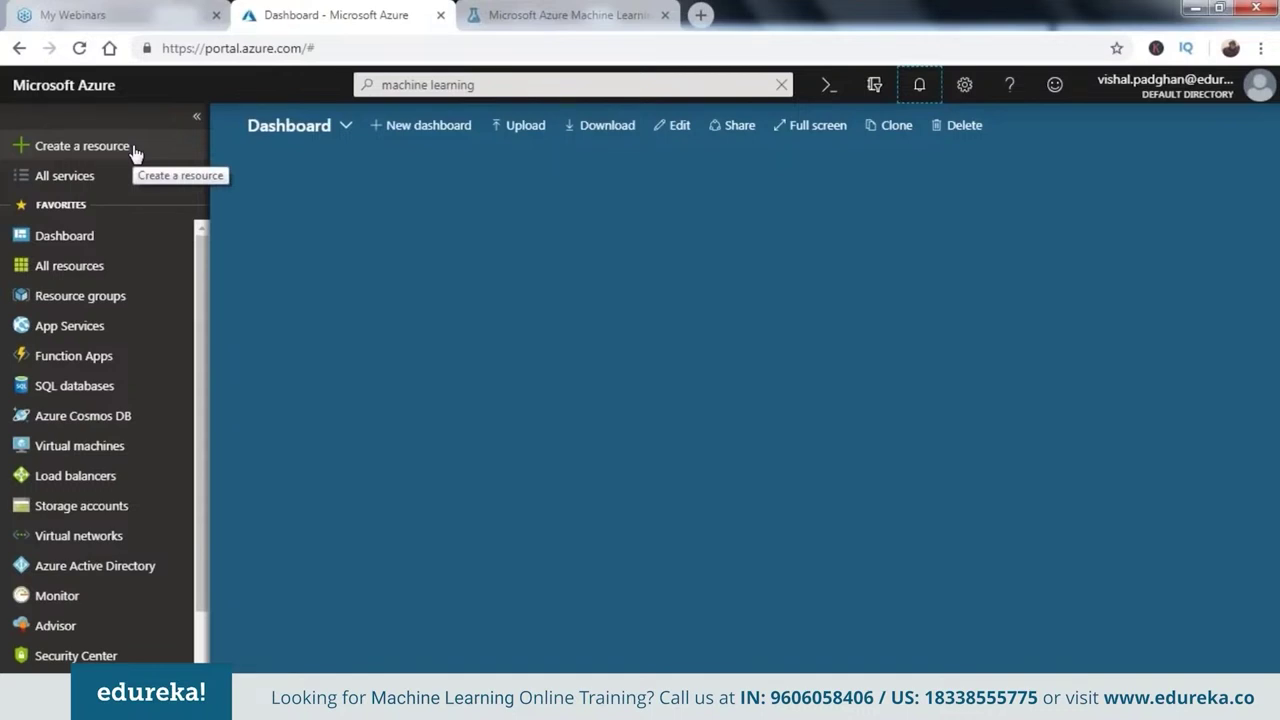
left_click(403, 85)
type("mac")
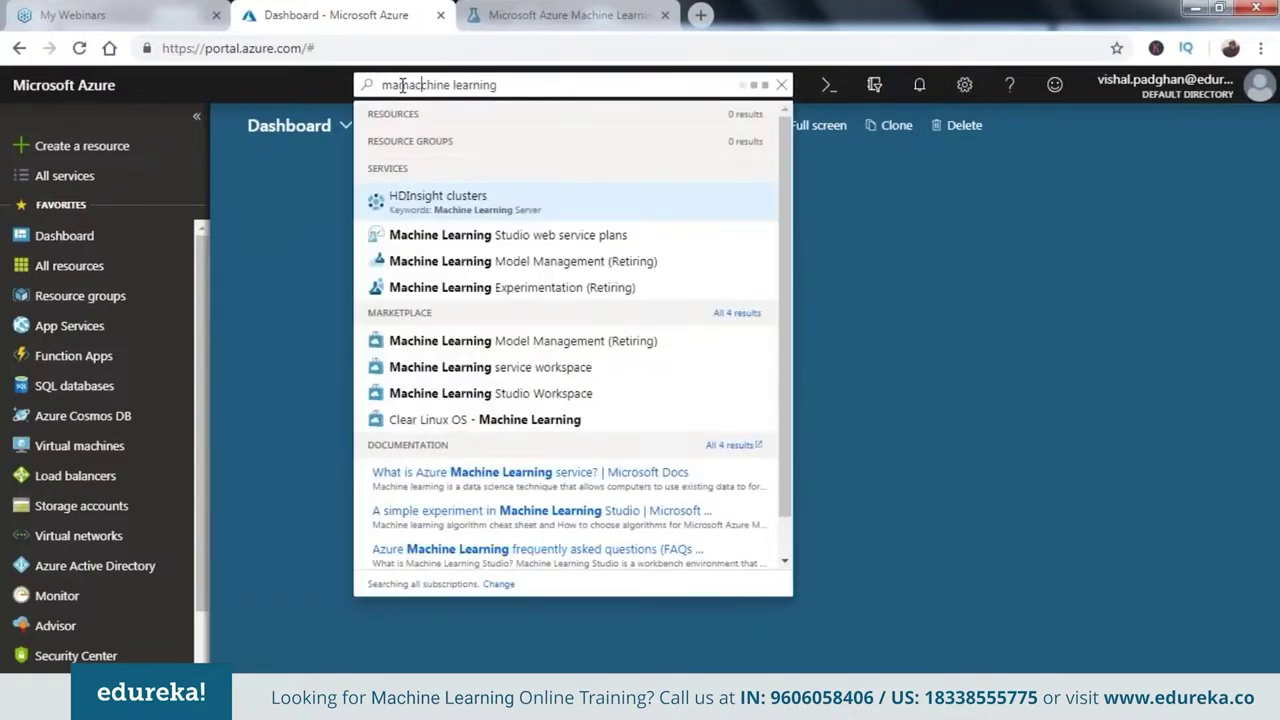
type("hine lear")
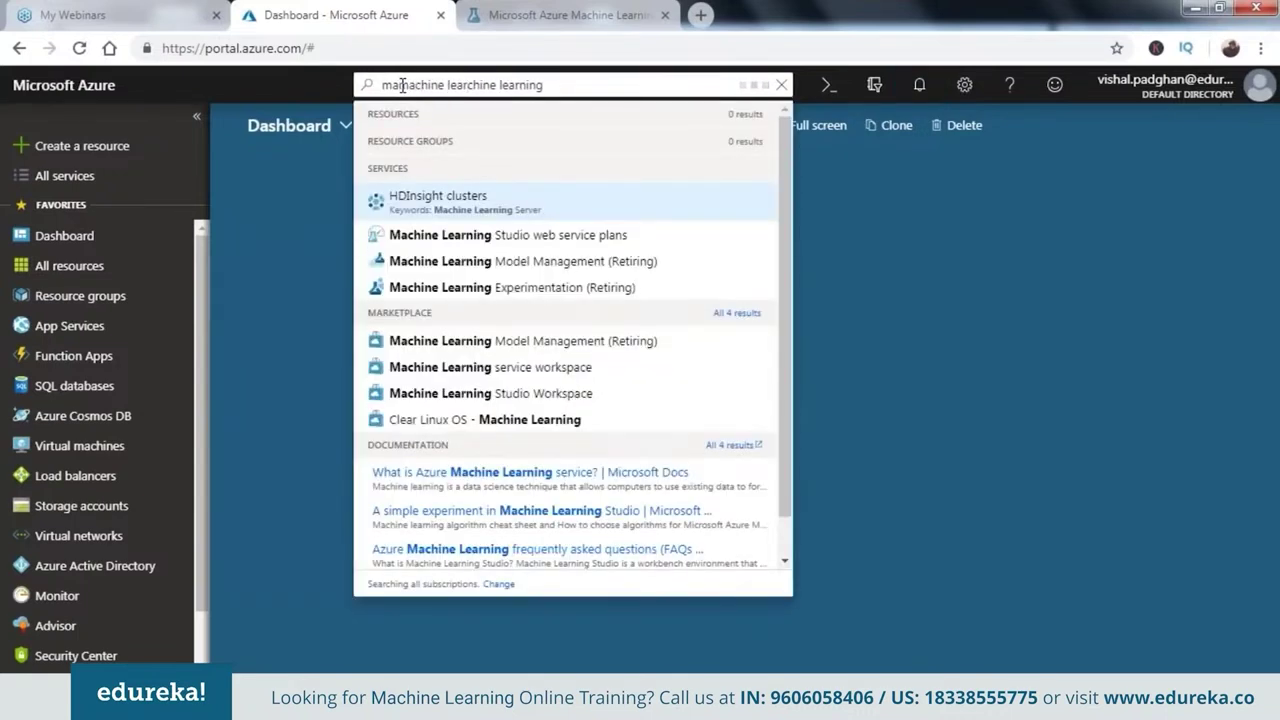
key("End")
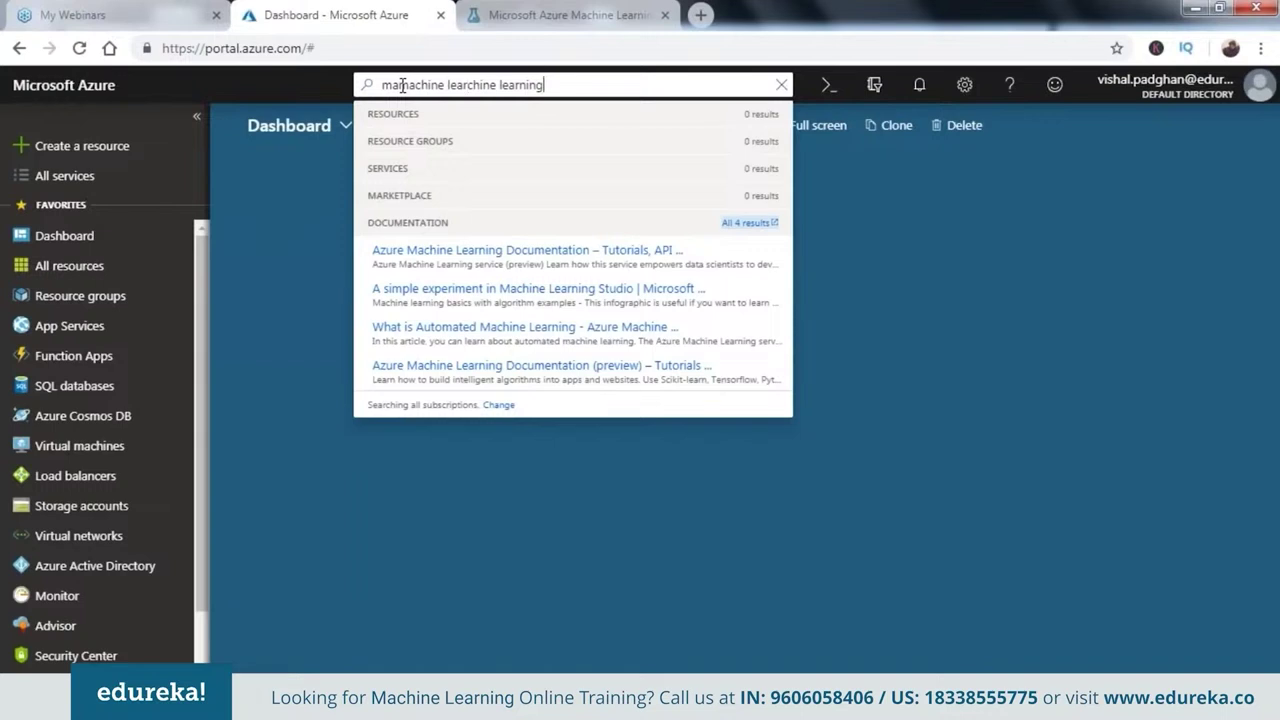
key("BackSpace")
key("BackSpace")
key("BackSpace")
key("BackSpace")
key("BackSpace")
key("BackSpace")
key("BackSpace")
key("BackSpace")
key("BackSpace")
key("BackSpace")
key("BackSpace")
key("BackSpace")
key("BackSpace")
key("BackSpace")
key("BackSpace")
type("rning")
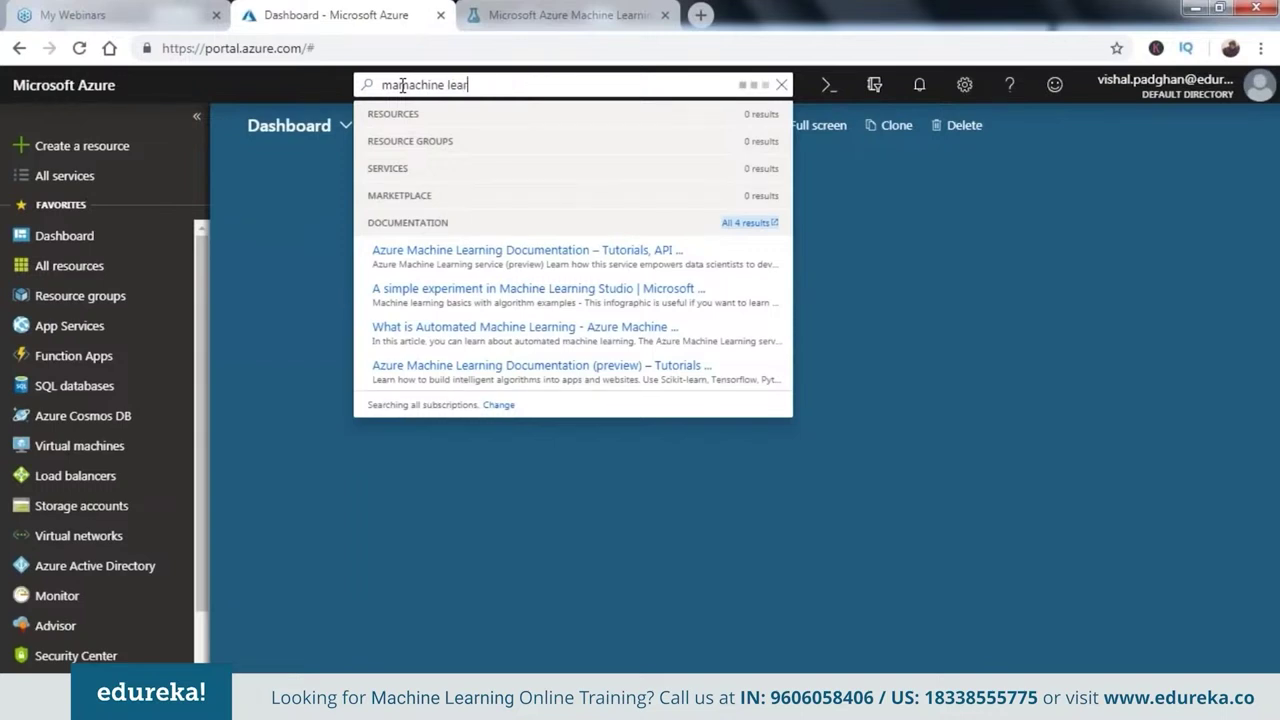
left_click(397, 85)
key("BackSpace")
key("BackSpace")
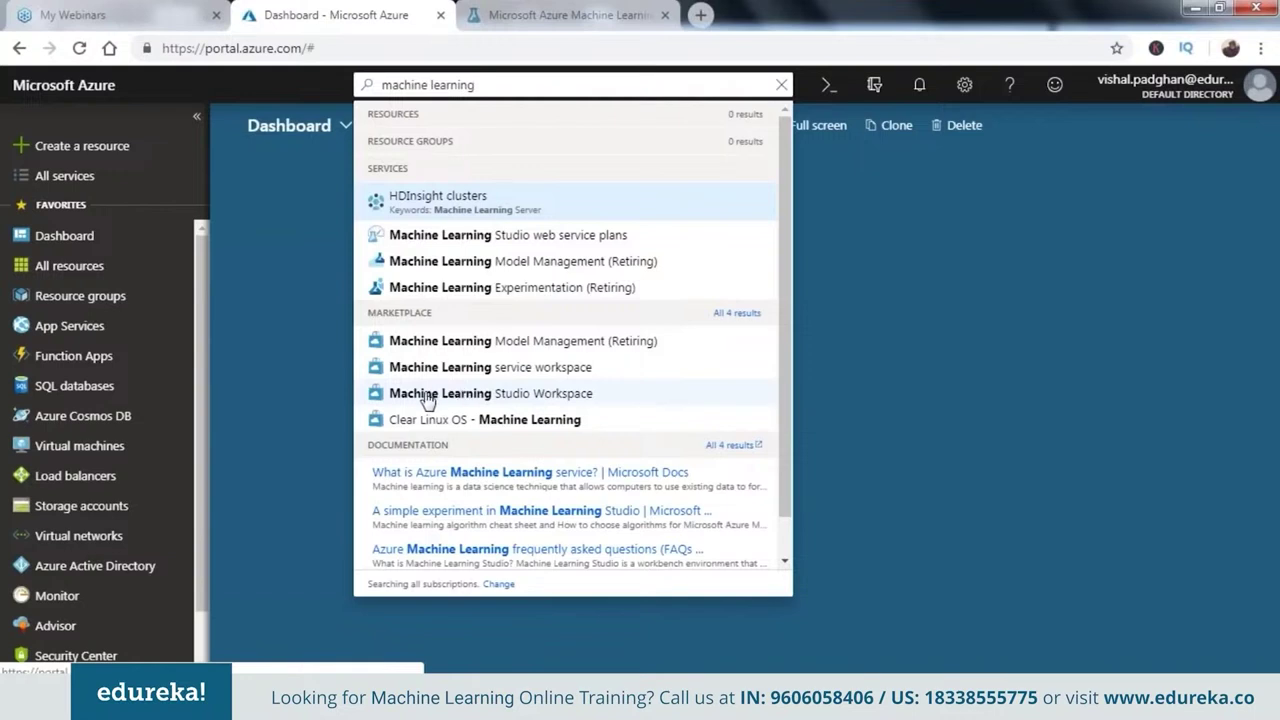
- Open the Machine Learning Studio Workspace create form, review its name and resource group fields, then switch to Studio
left_click(517, 394)
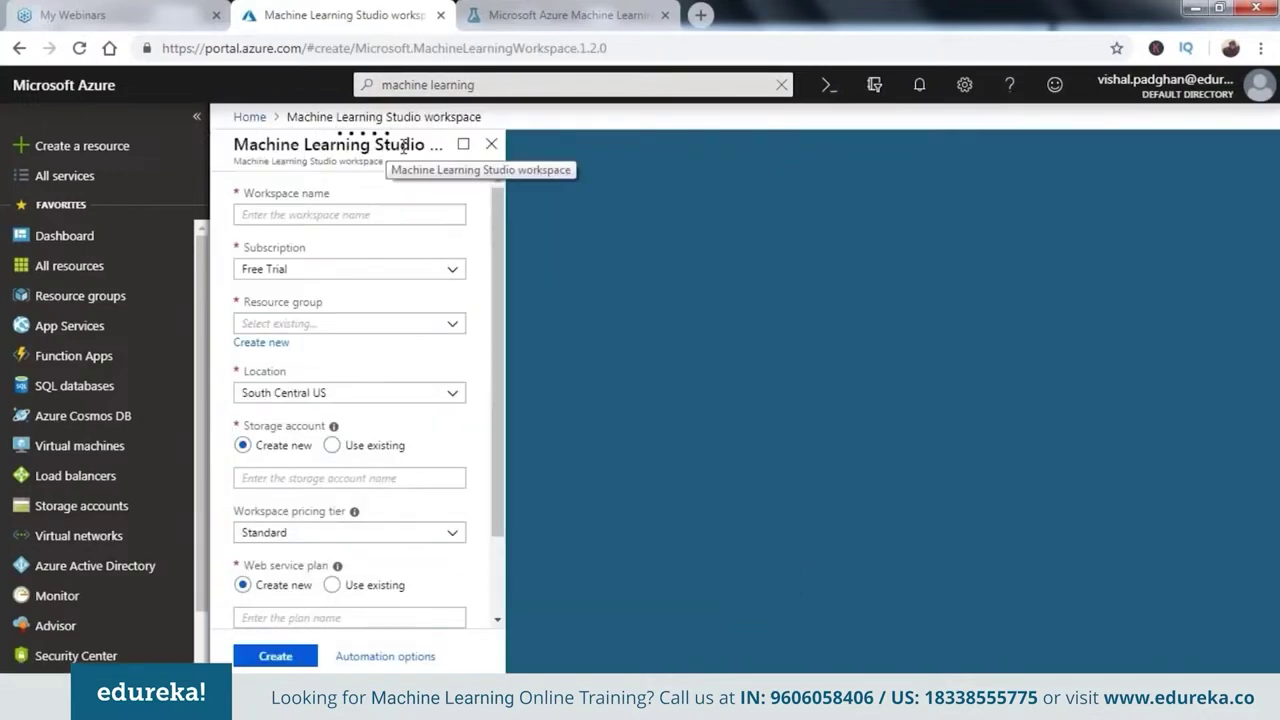
left_click(349, 210)
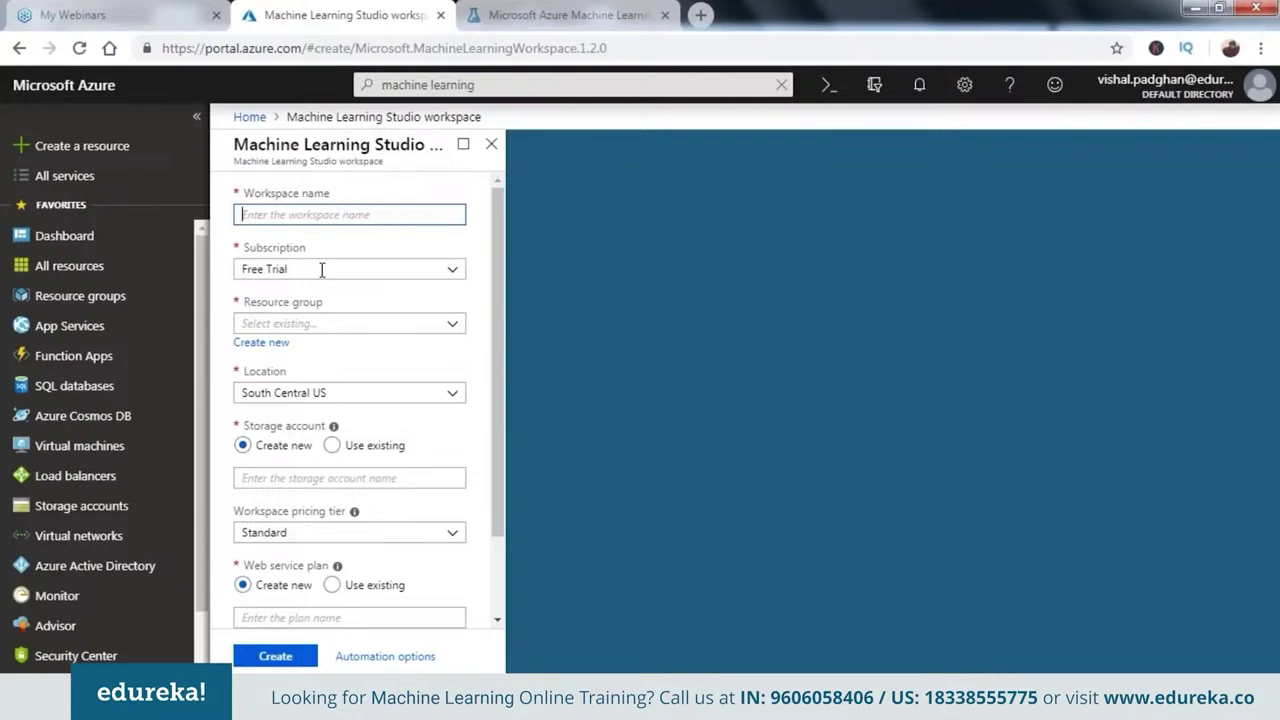
left_click(287, 321)
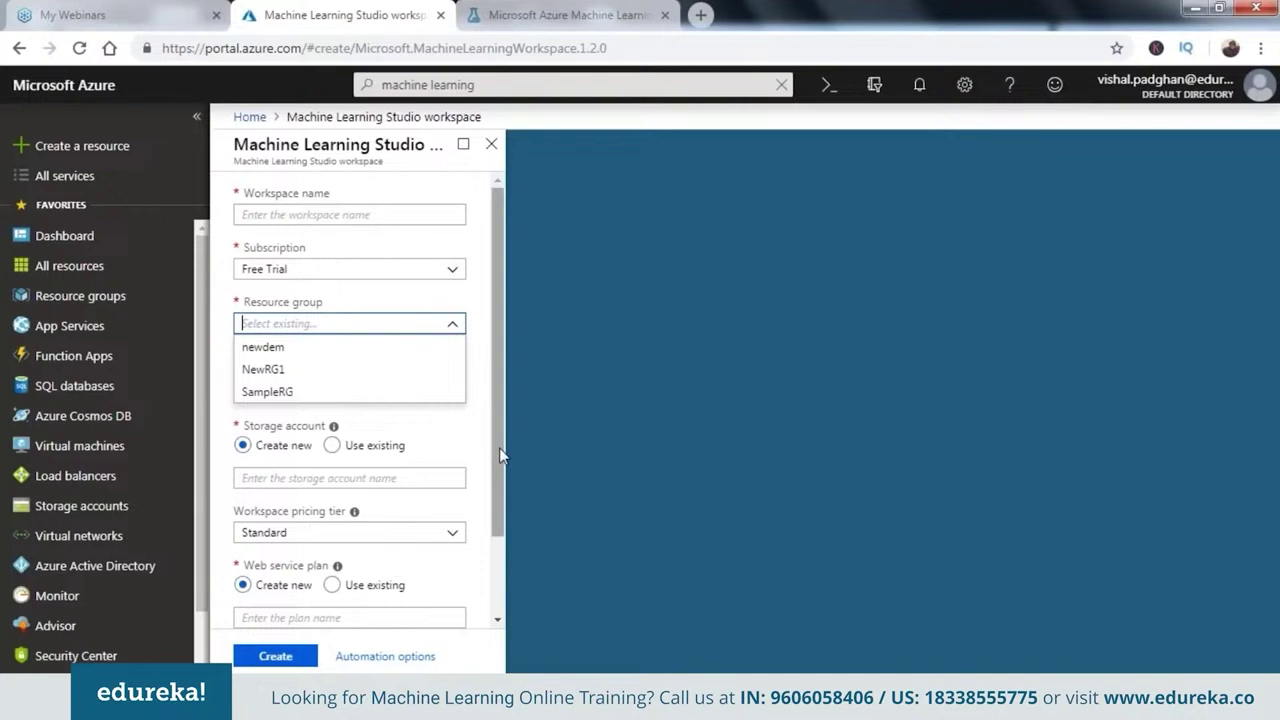
left_click_drag(499, 455, 501, 545)
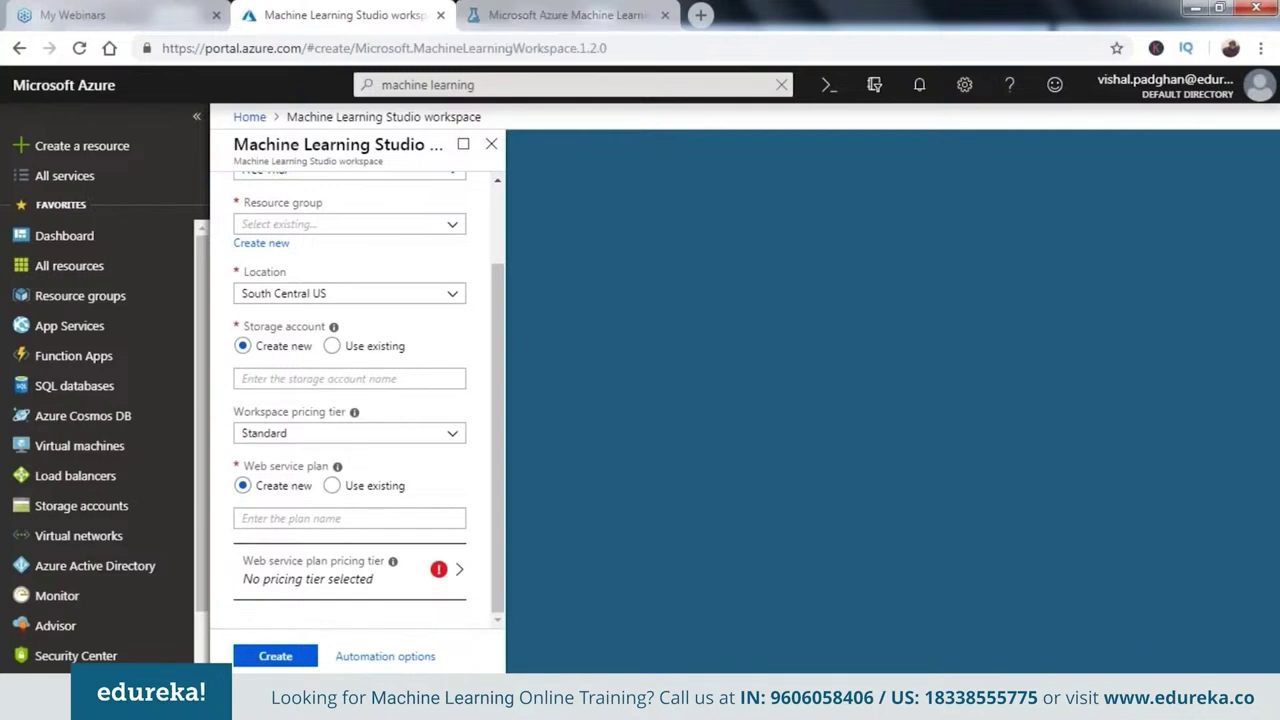
left_click(557, 14)
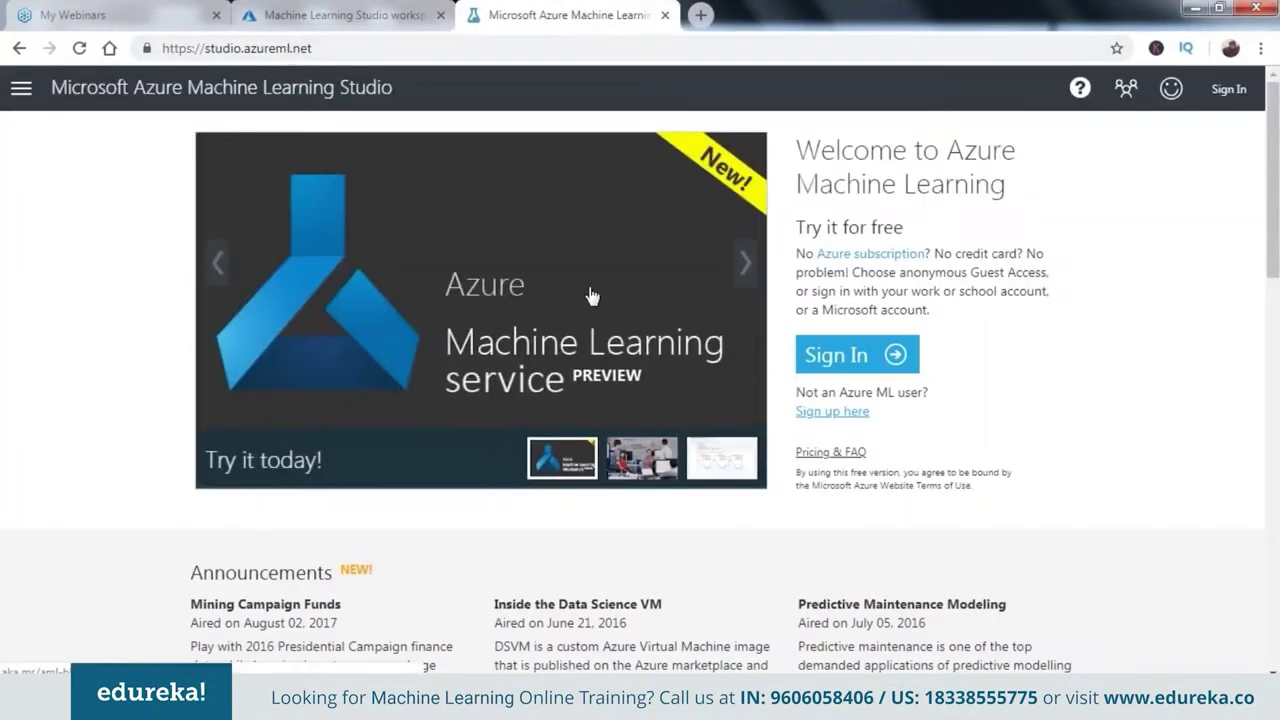
- Sign in to Machine Learning Studio at studio.azureml.net
left_click(845, 356)
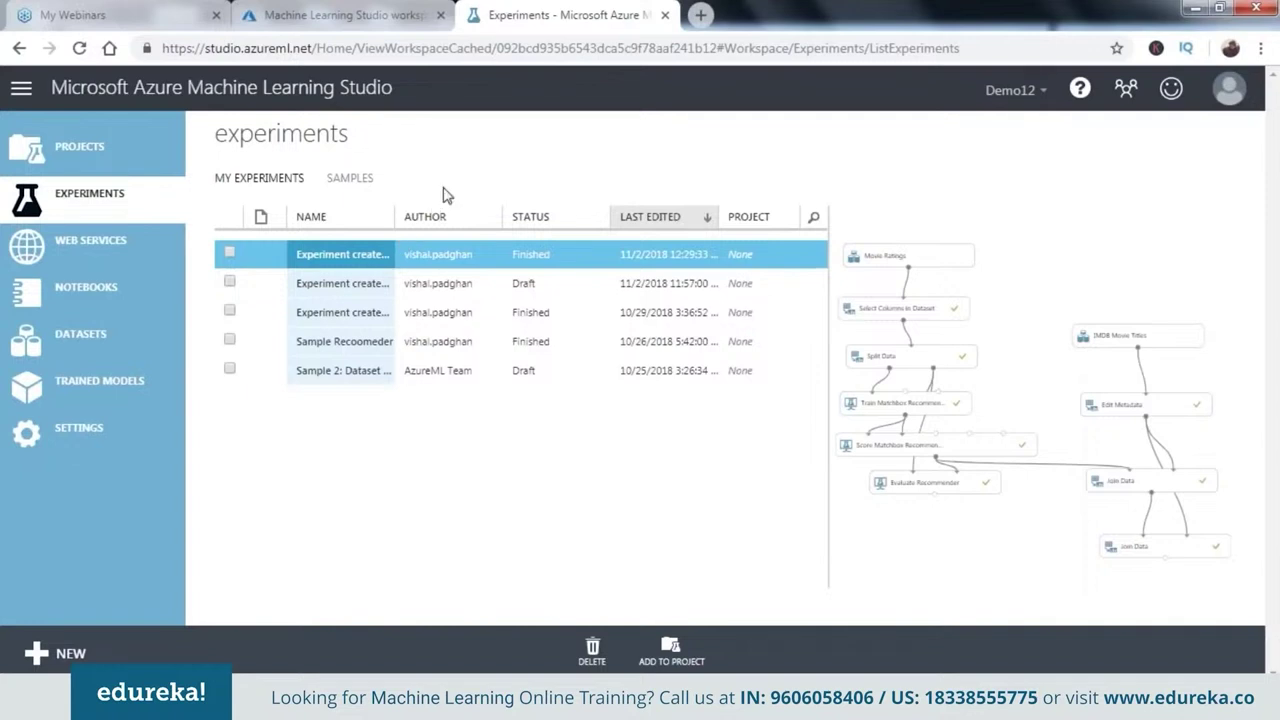
left_click(68, 146)
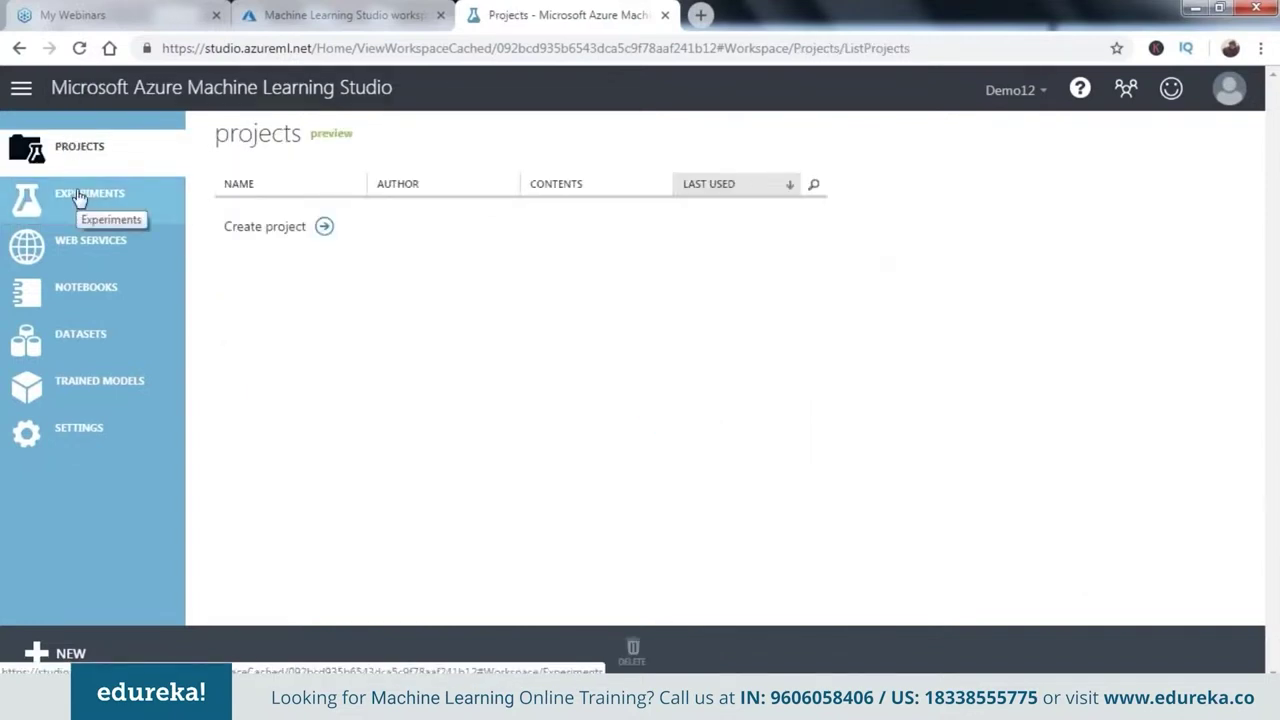
left_click(77, 249)
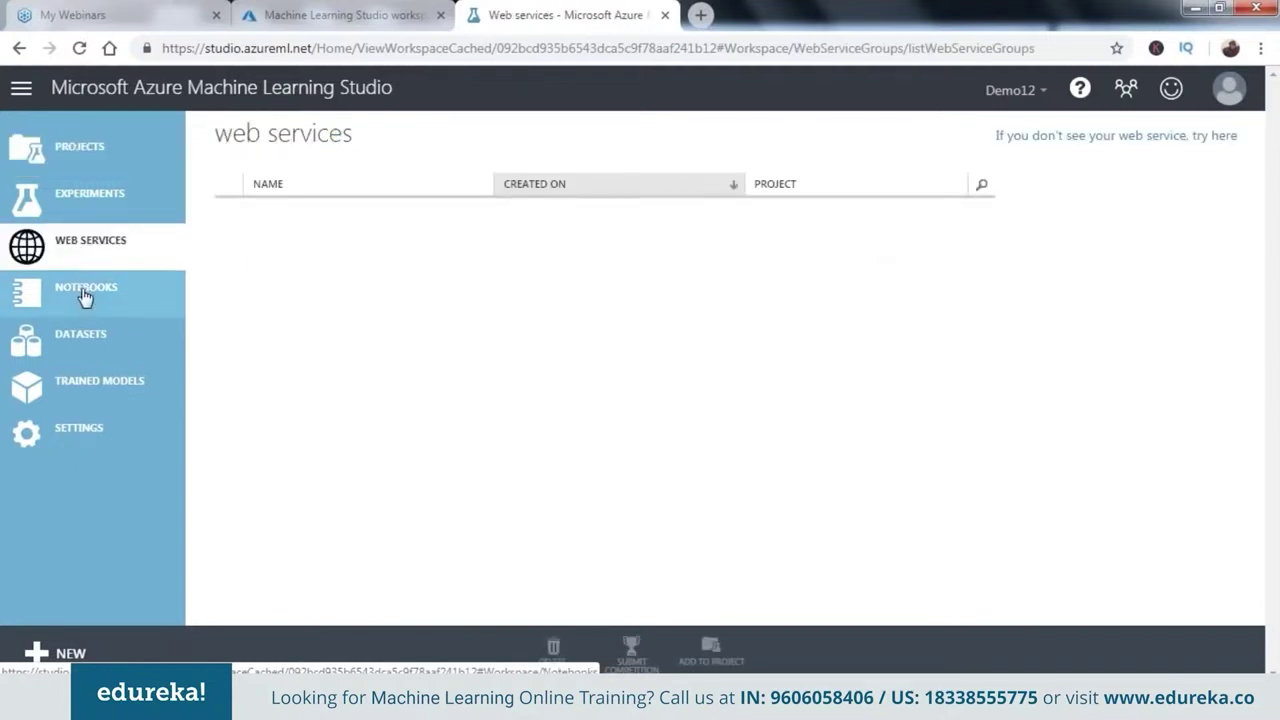
left_click(85, 293)
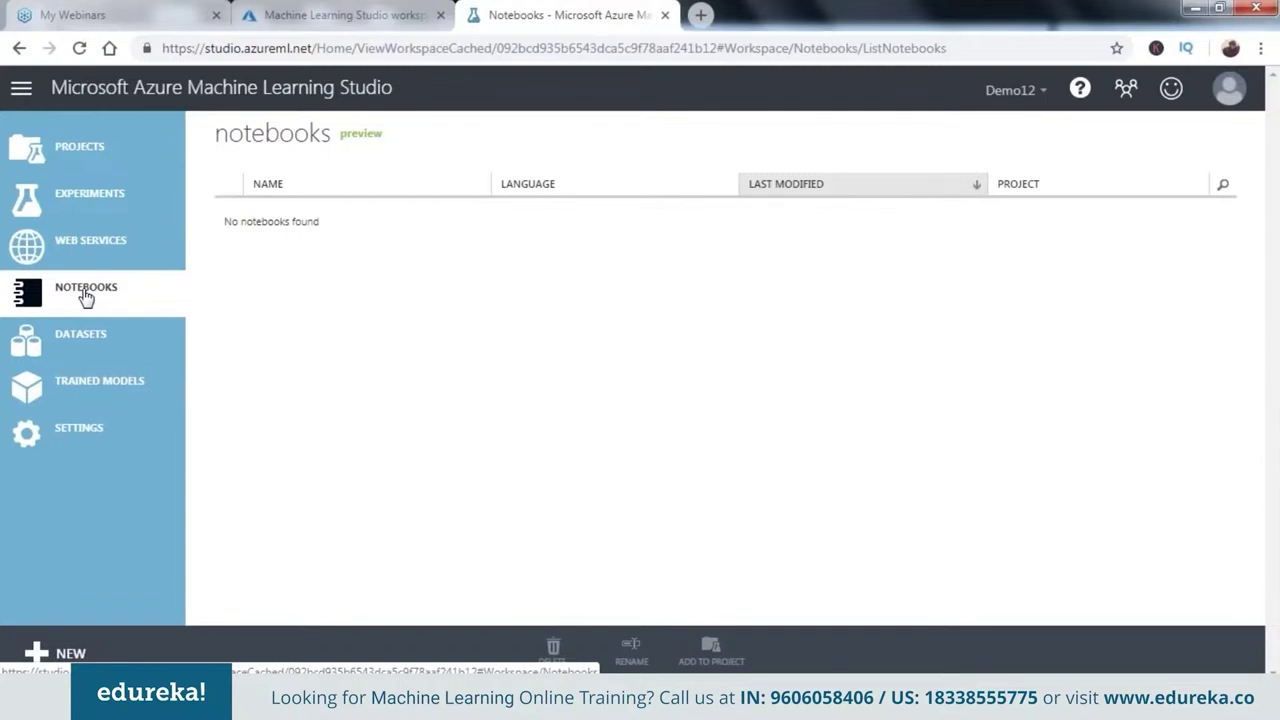
left_click(82, 338)
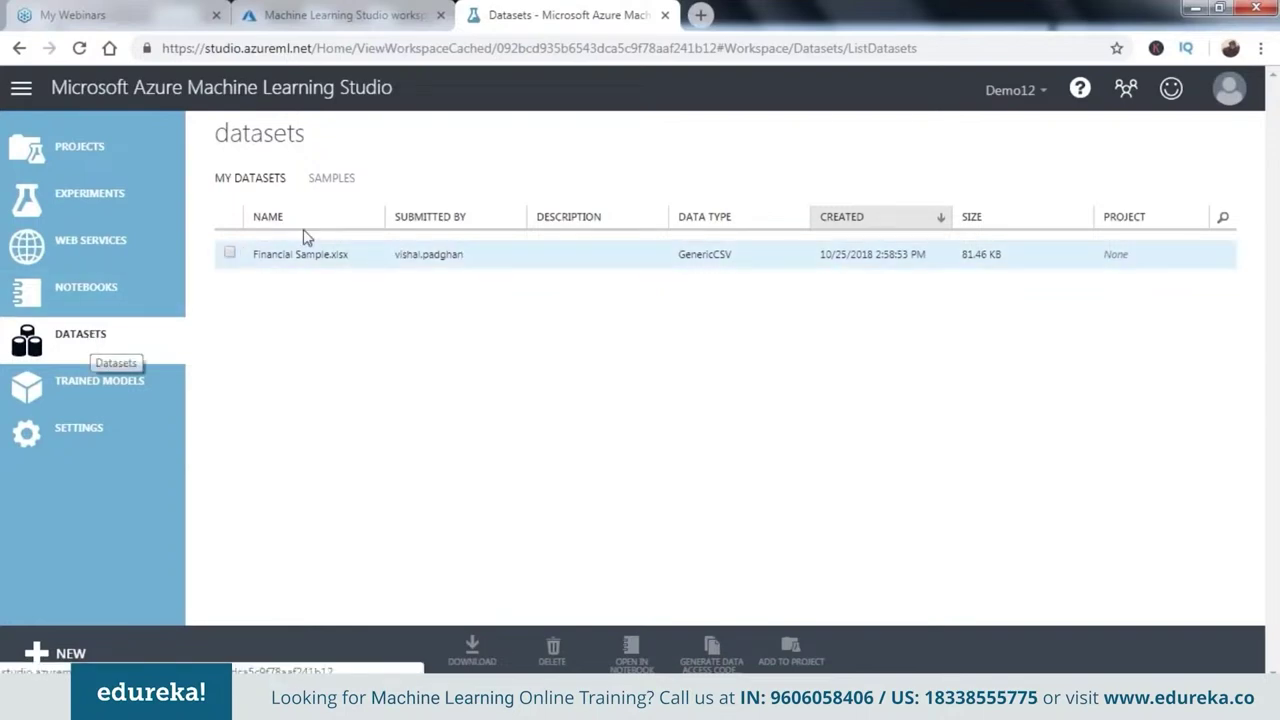
left_click(331, 182)
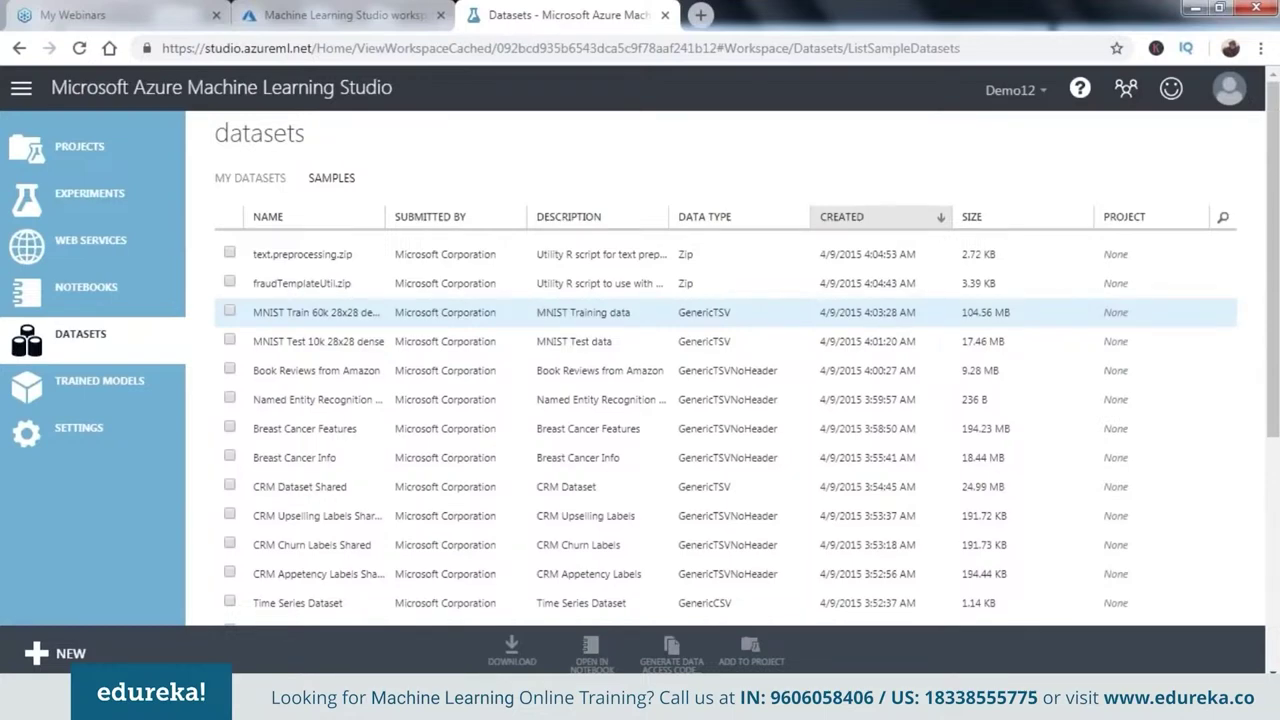
scroll(700, 400, "down", 1)
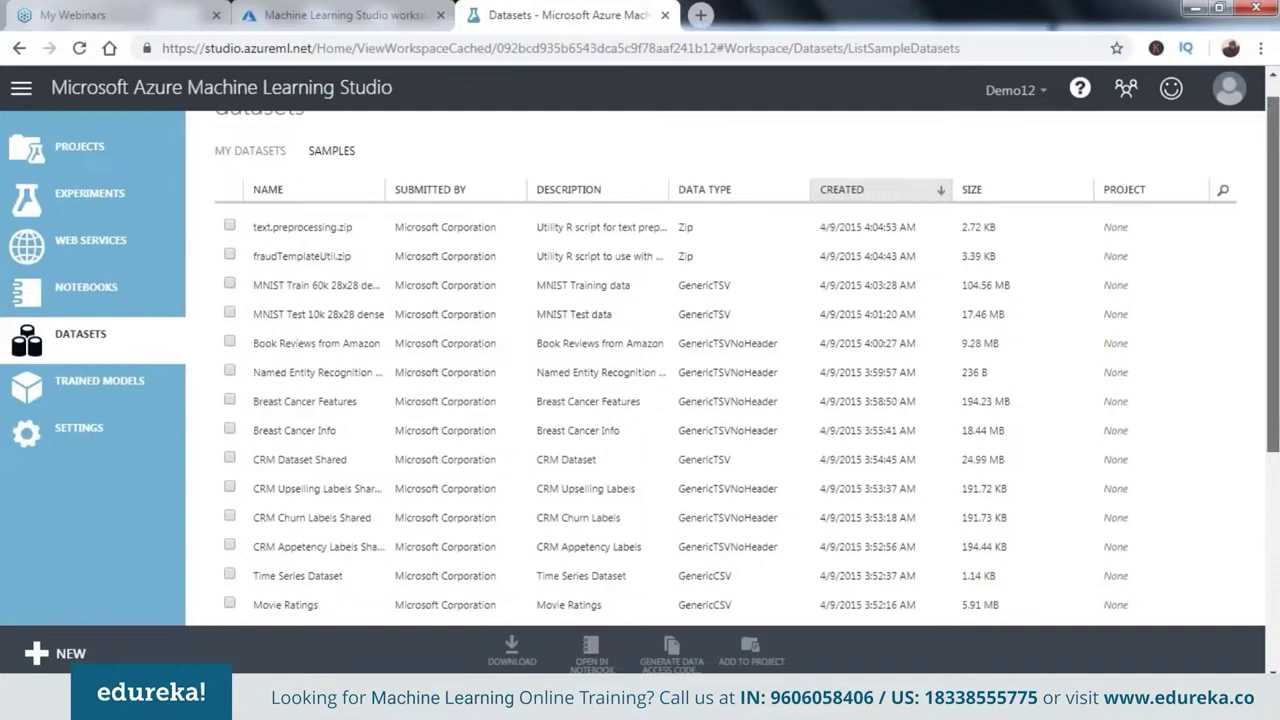
scroll(700, 400, "down", 1)
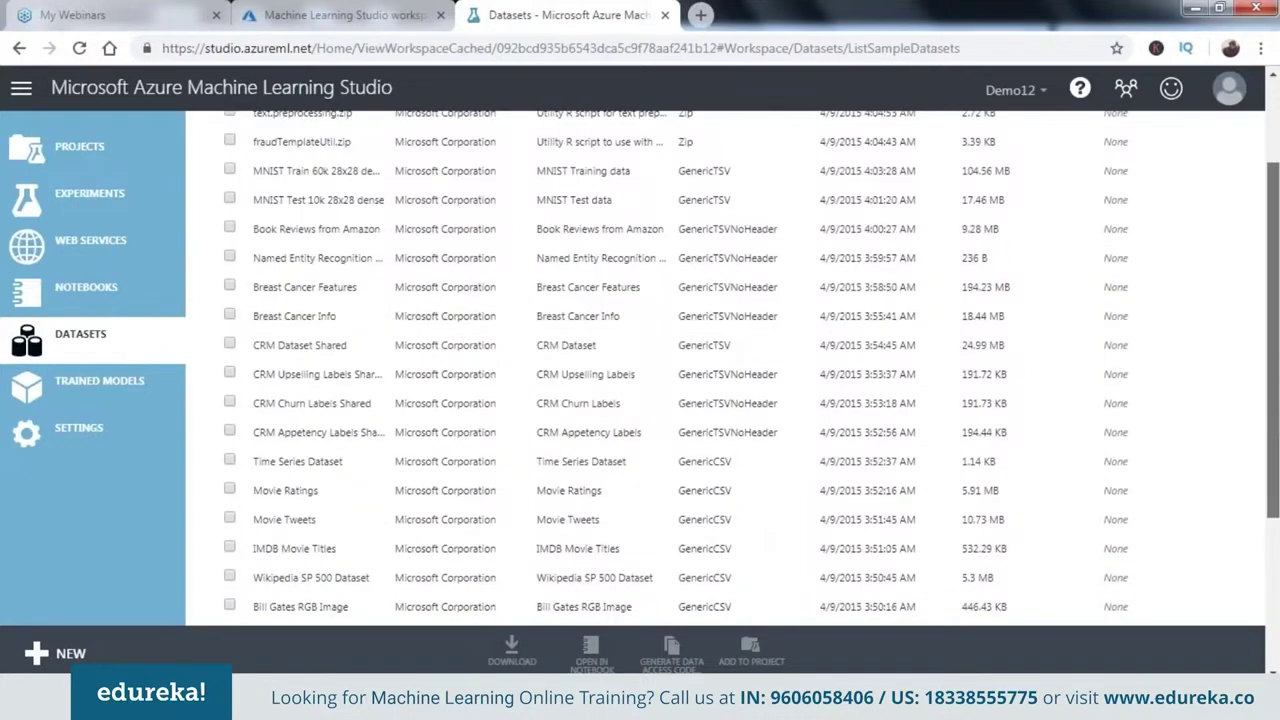
left_click(104, 384)
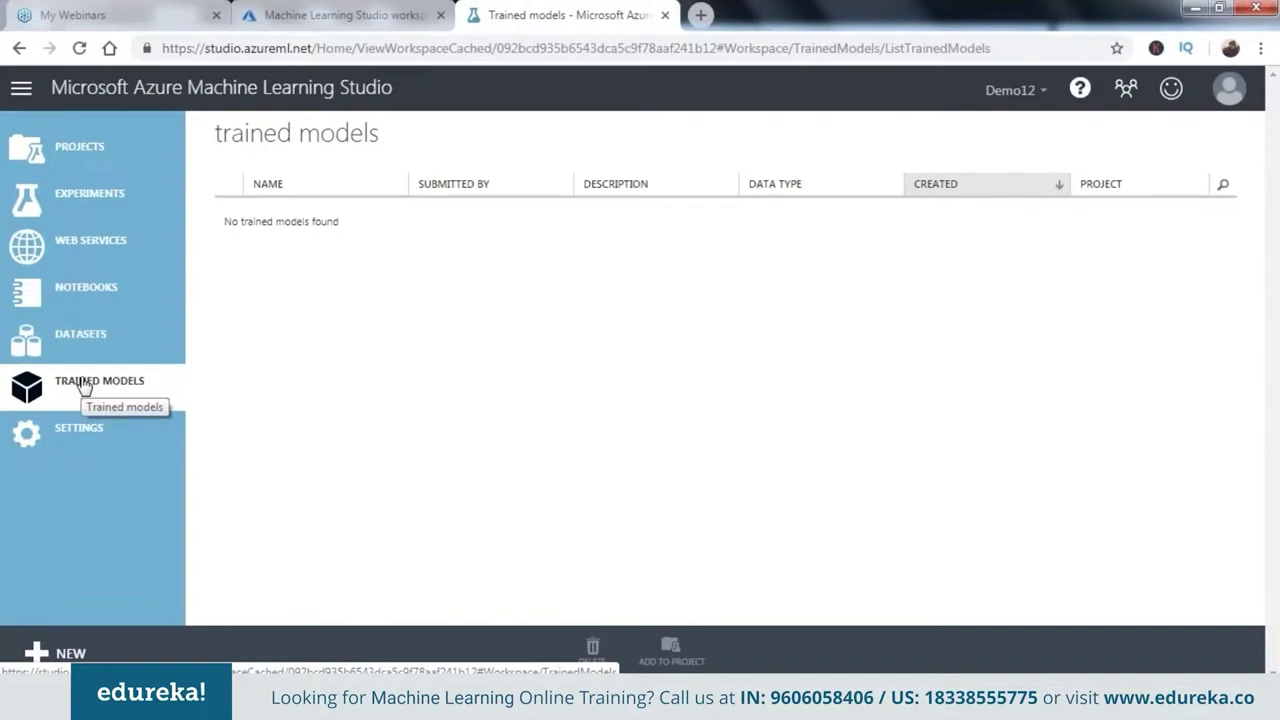
left_click(79, 211)
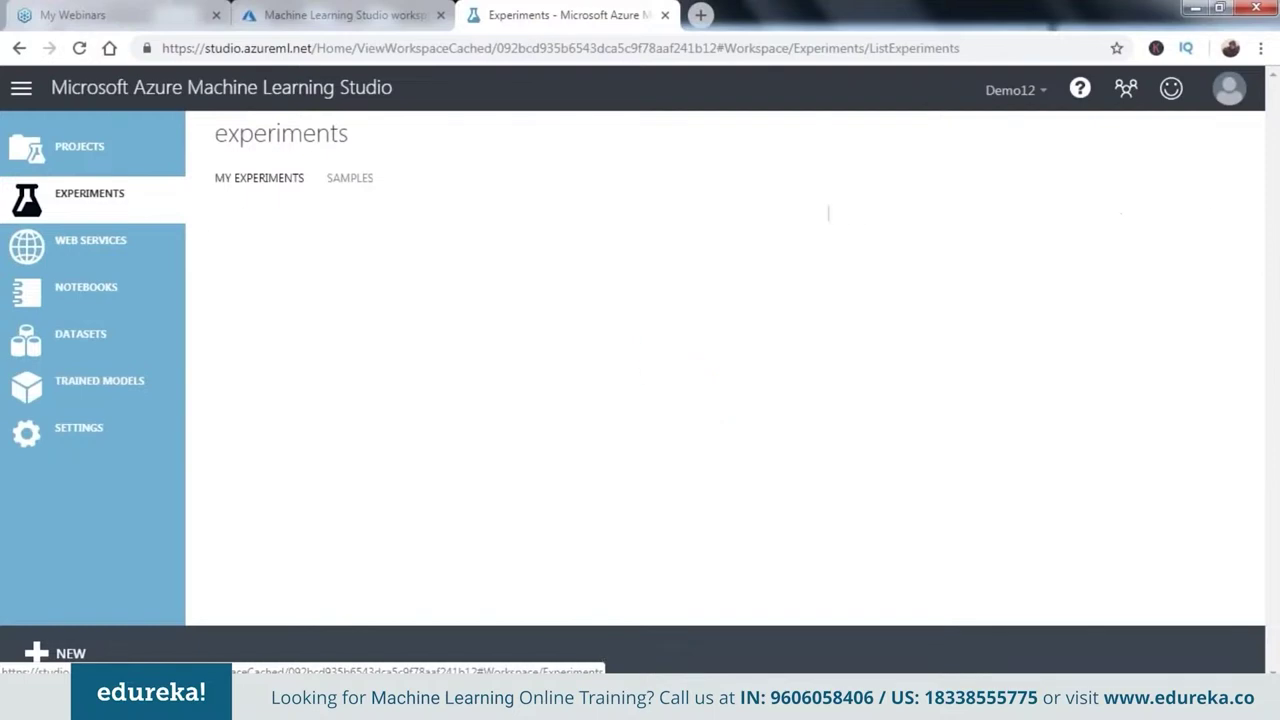
left_click(343, 183)
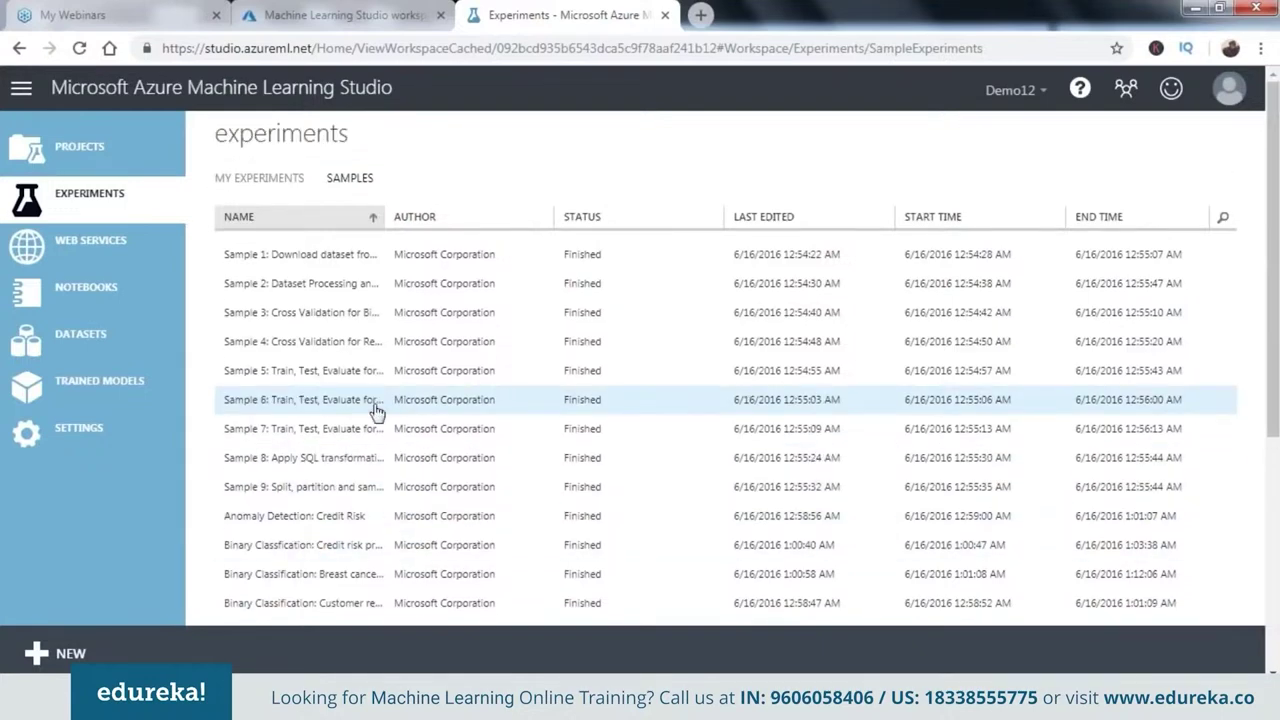
scroll(376, 411, "down", 1)
scroll(376, 411, "up", 1)
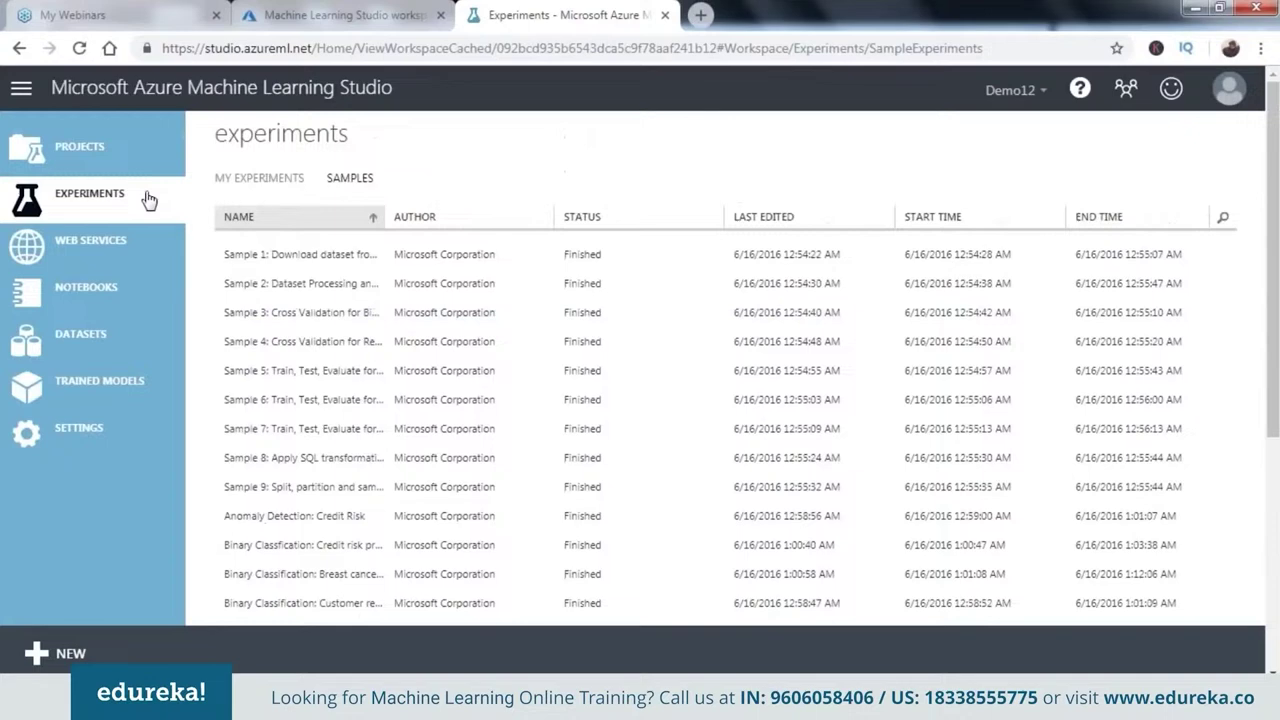
left_click(69, 204)
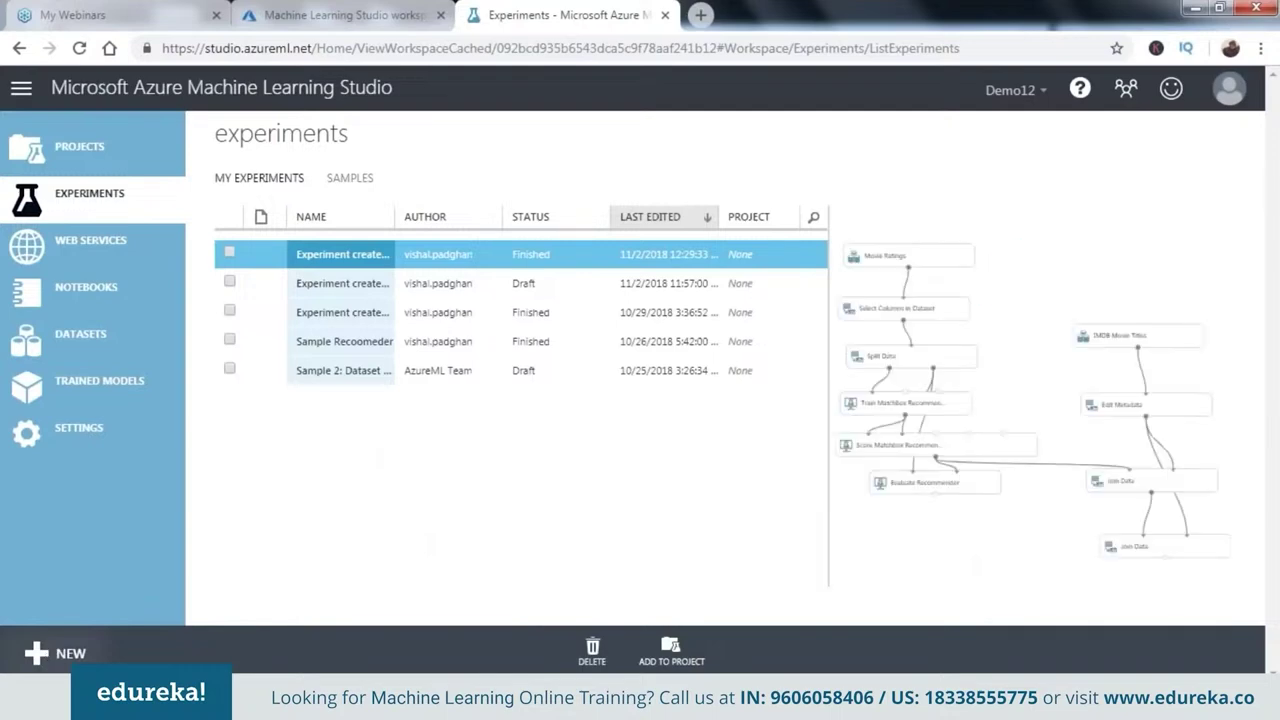
- Create a blank experiment titled 'My Recommender' and save it as 'My Recommender - Copy'
left_click(55, 595)
left_click(298, 474)
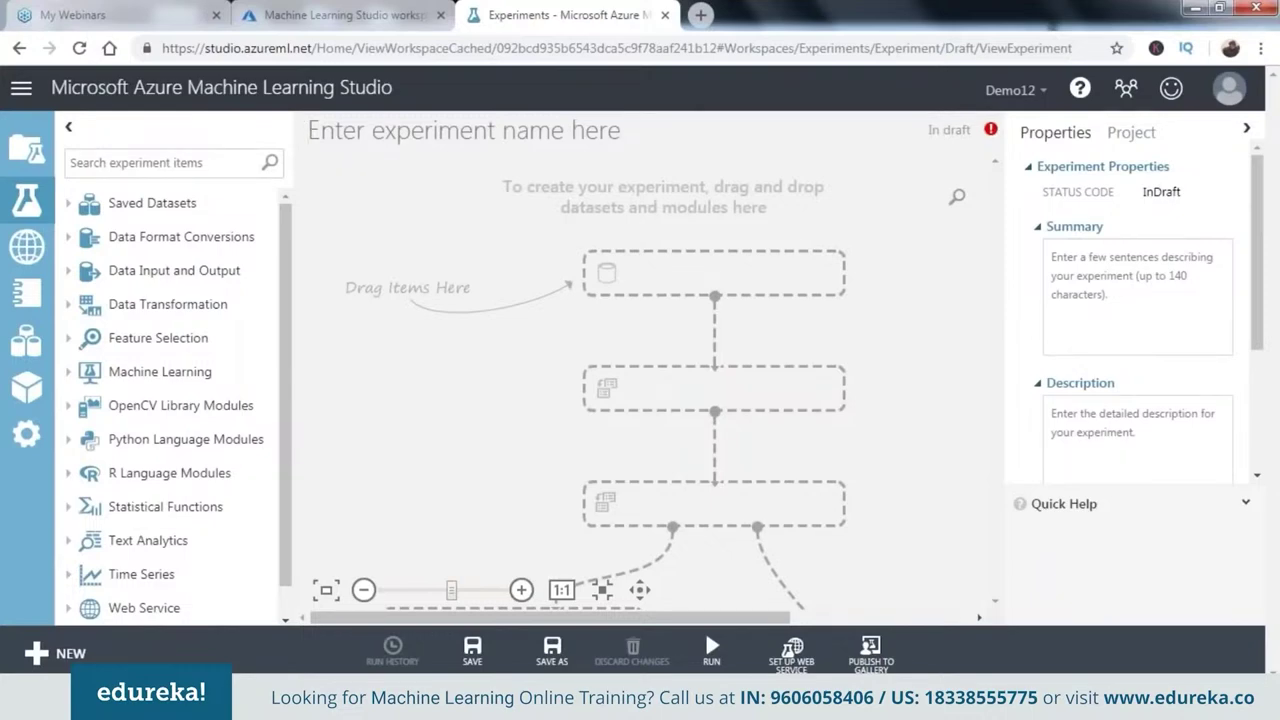
type("My Recommender")
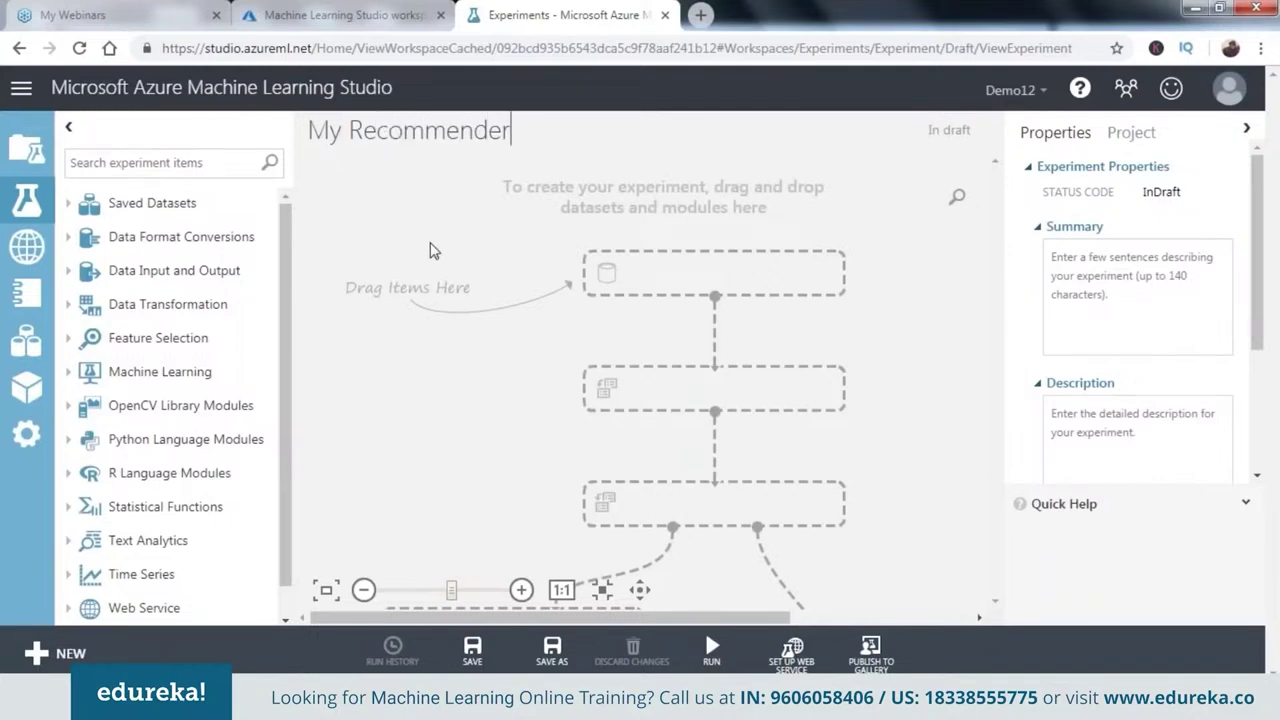
left_click(552, 650)
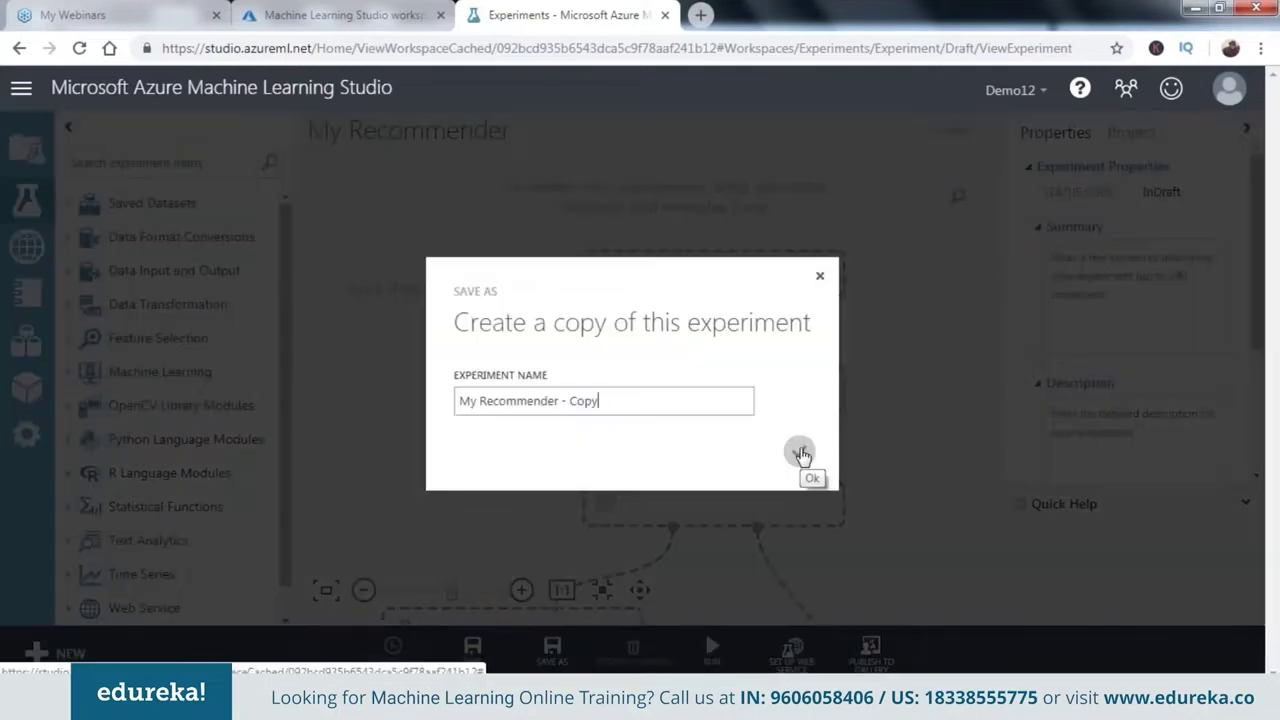
left_click(799, 454)
left_click(1228, 598)
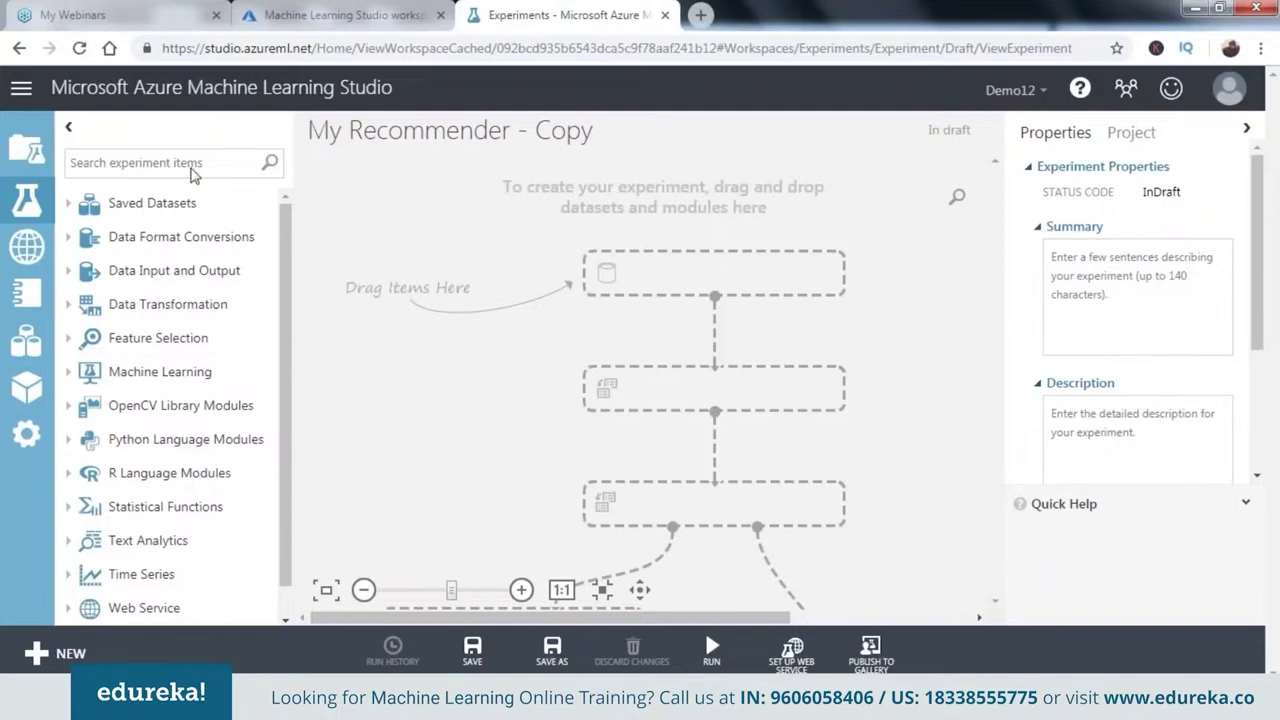
- Search the sample datasets for 'movie' and place Movie Ratings on the canvas
left_click(145, 206)
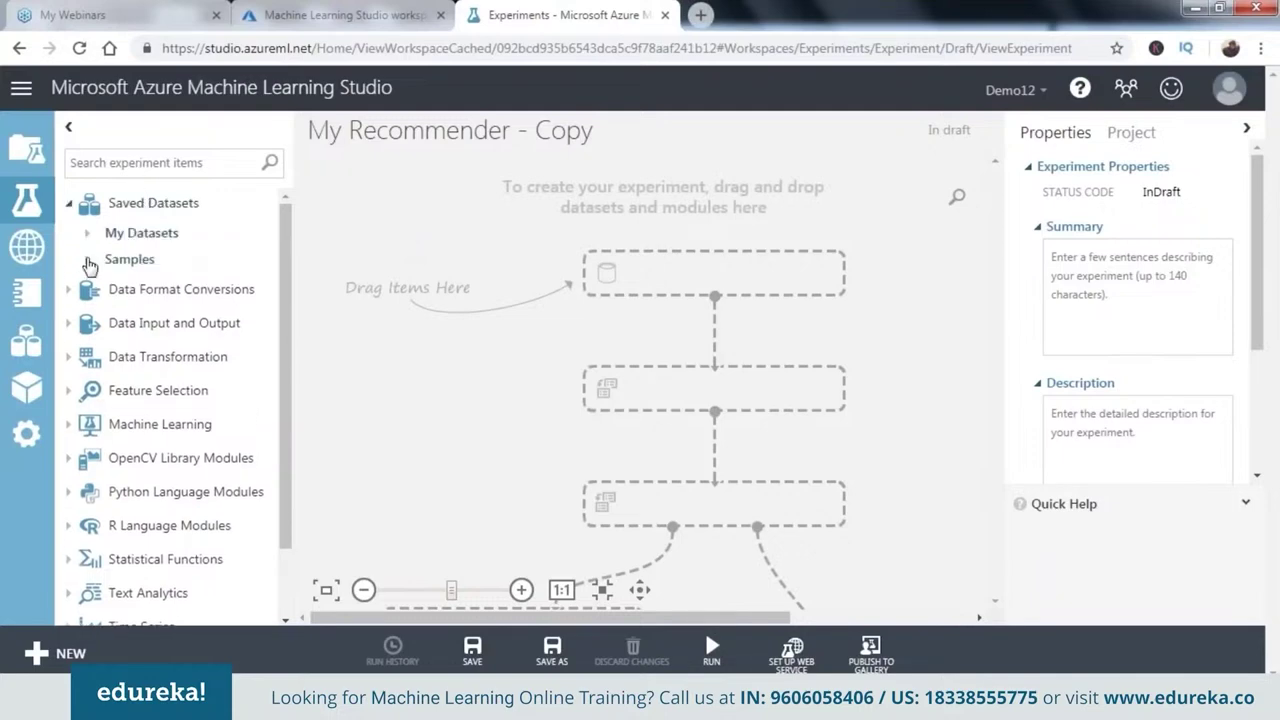
left_click(88, 261)
left_click_drag(287, 268, 285, 208)
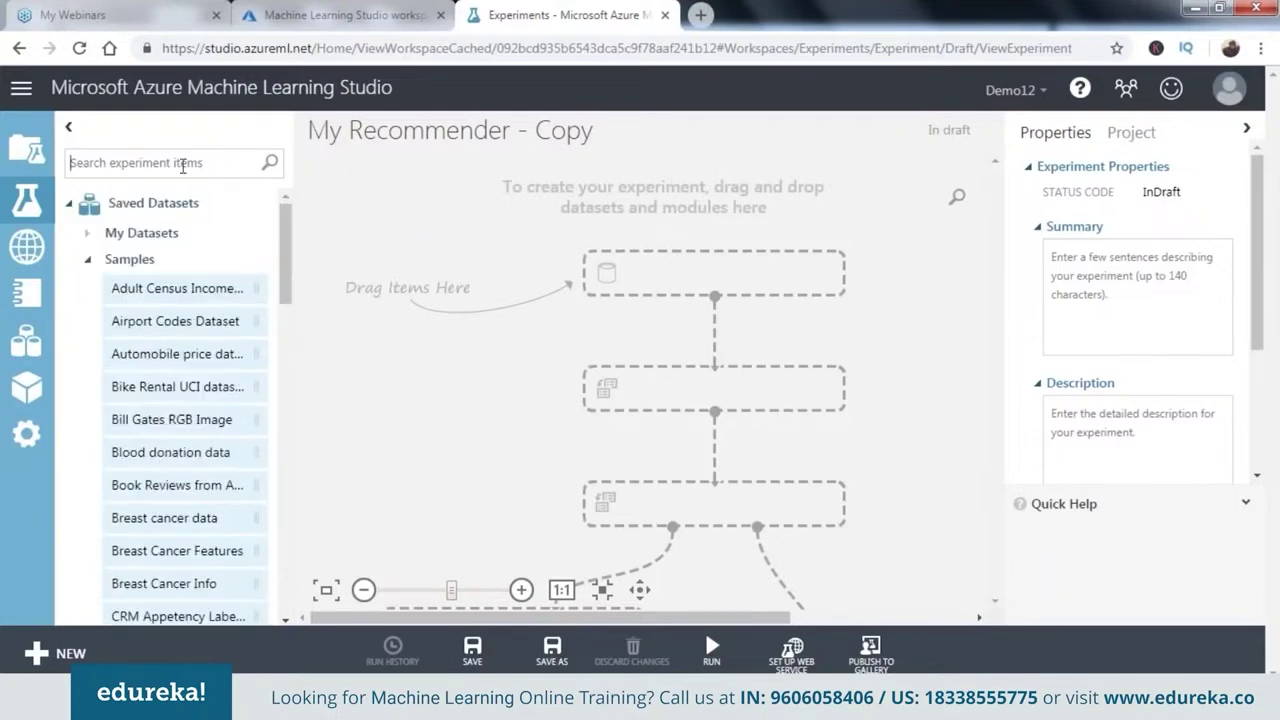
left_click(183, 165)
type("movies")
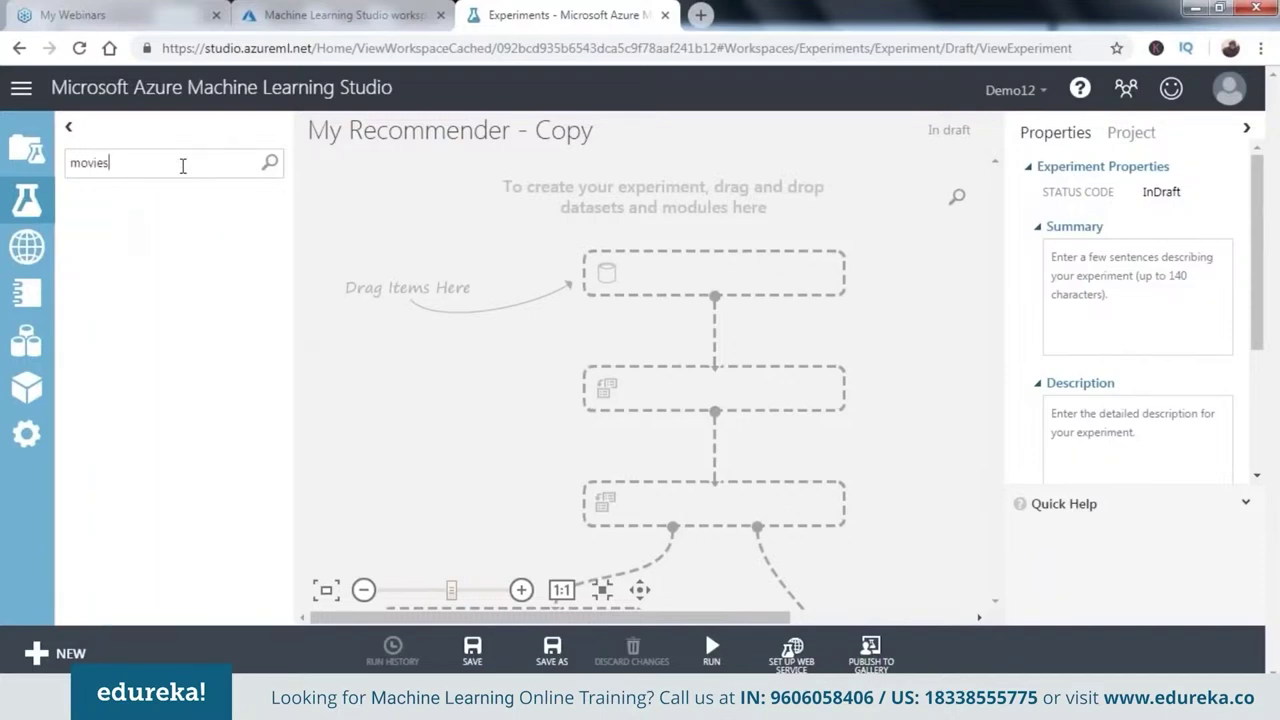
key("Return")
type("movie")
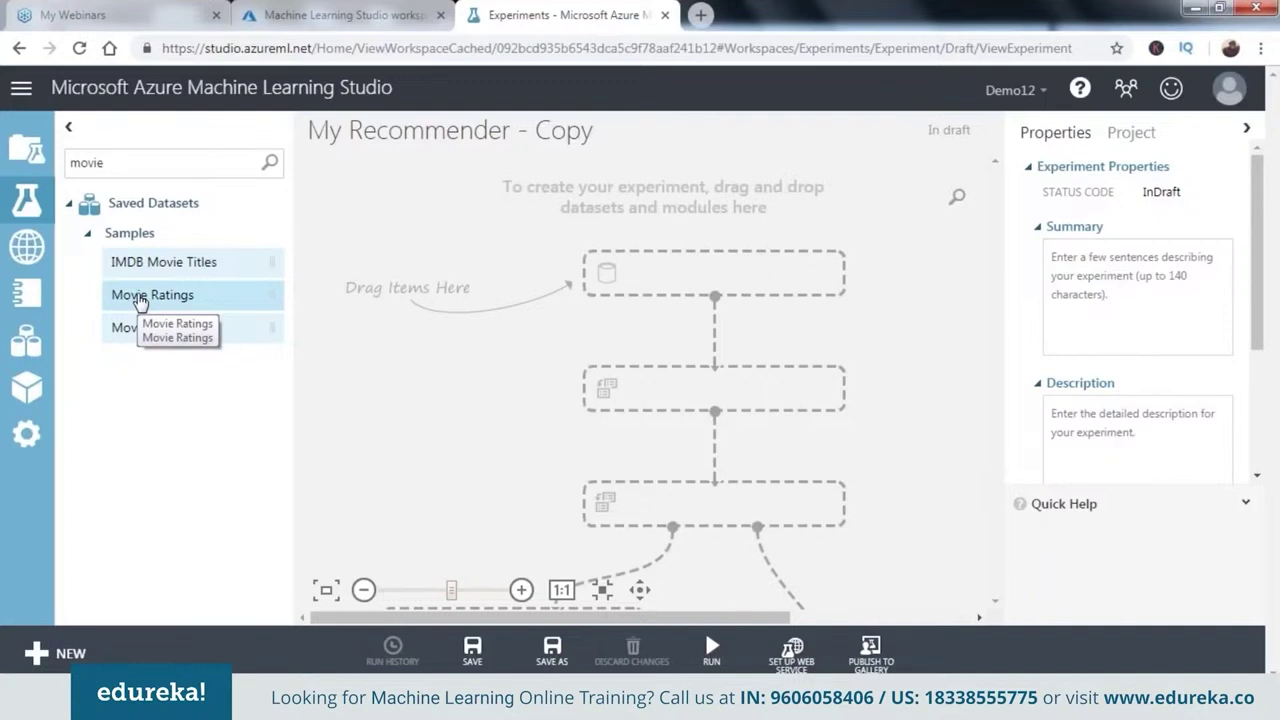
left_click_drag(125, 300, 724, 272)
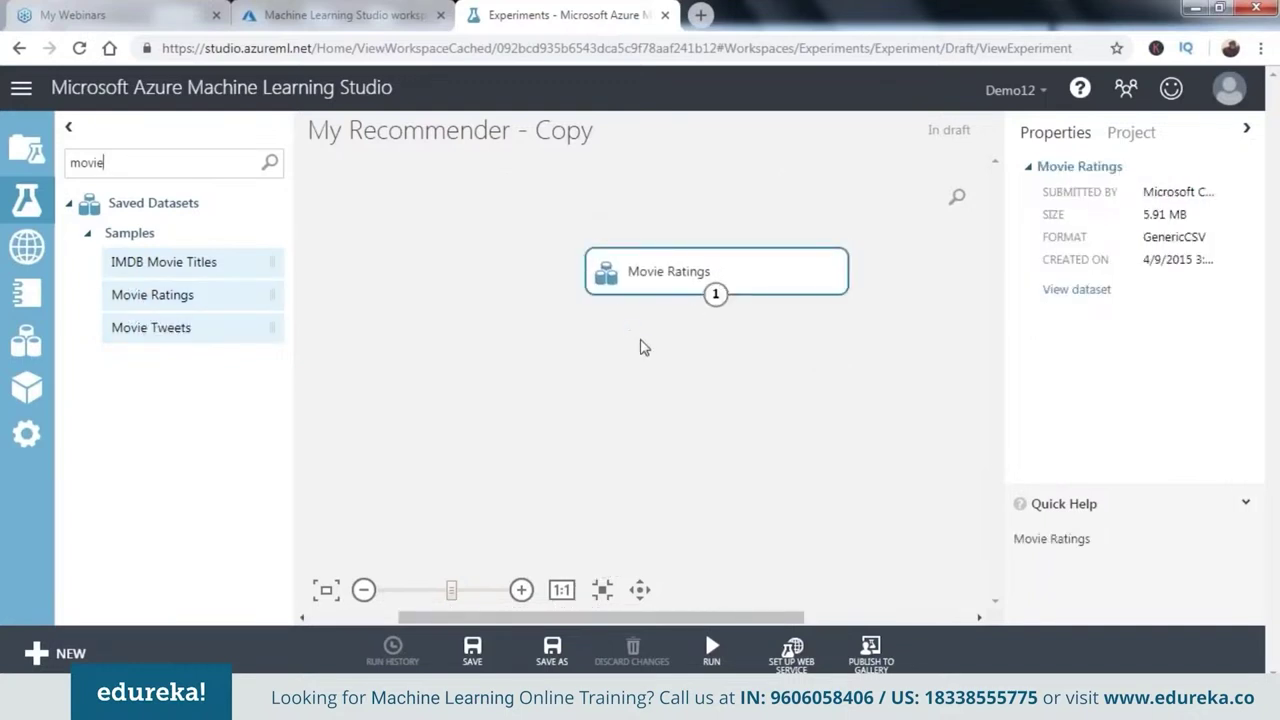
right_click(715, 298)
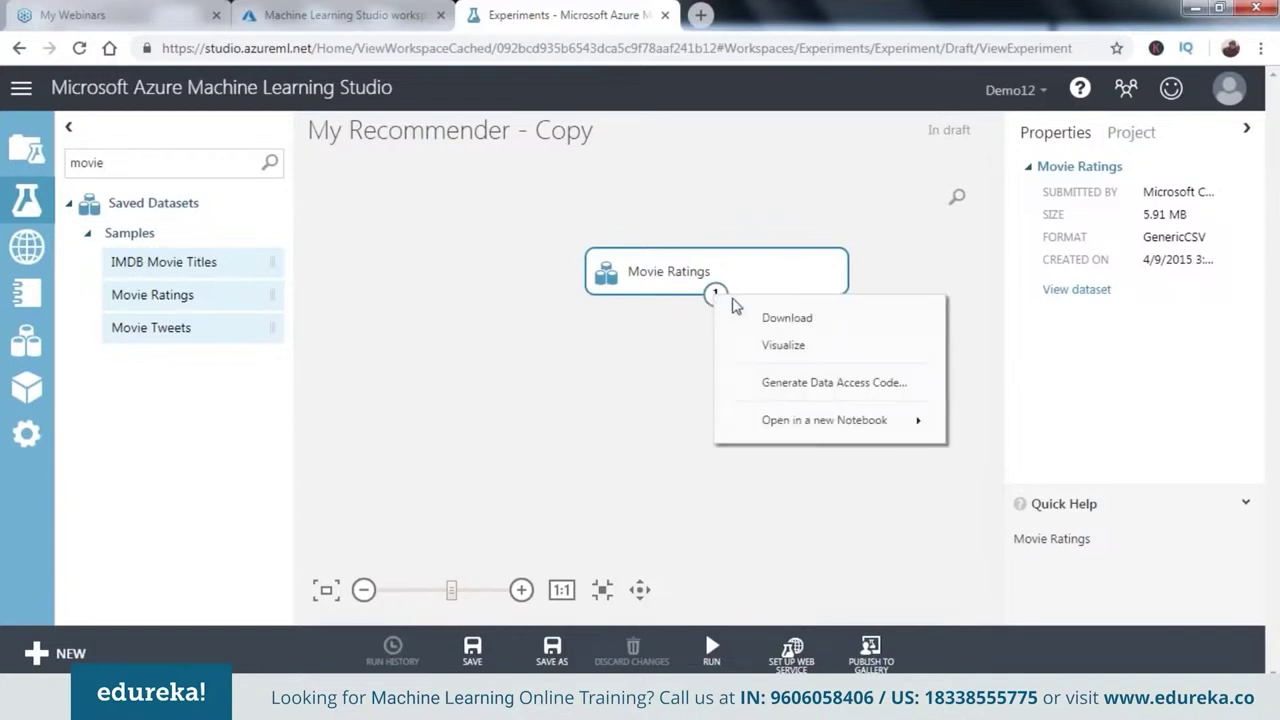
left_click(778, 348)
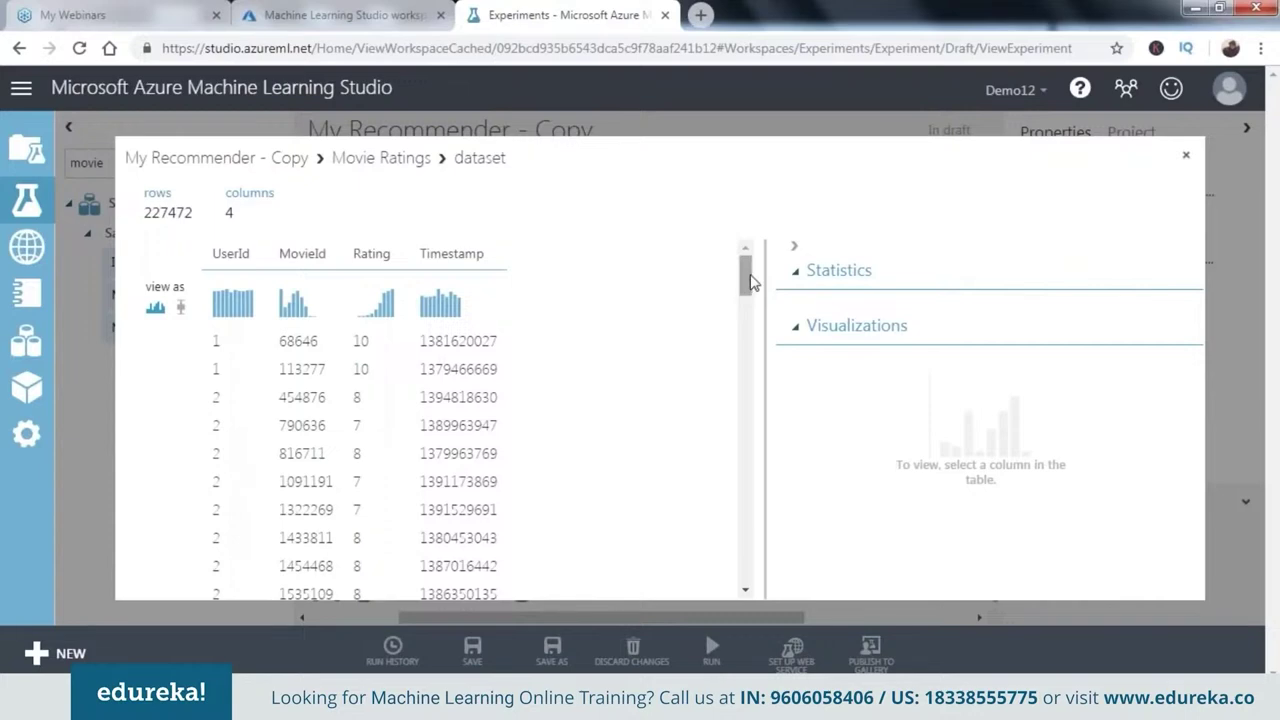
scroll(752, 302, "down", 1)
scroll(750, 300, "down", 4)
scroll(750, 300, "up", 5)
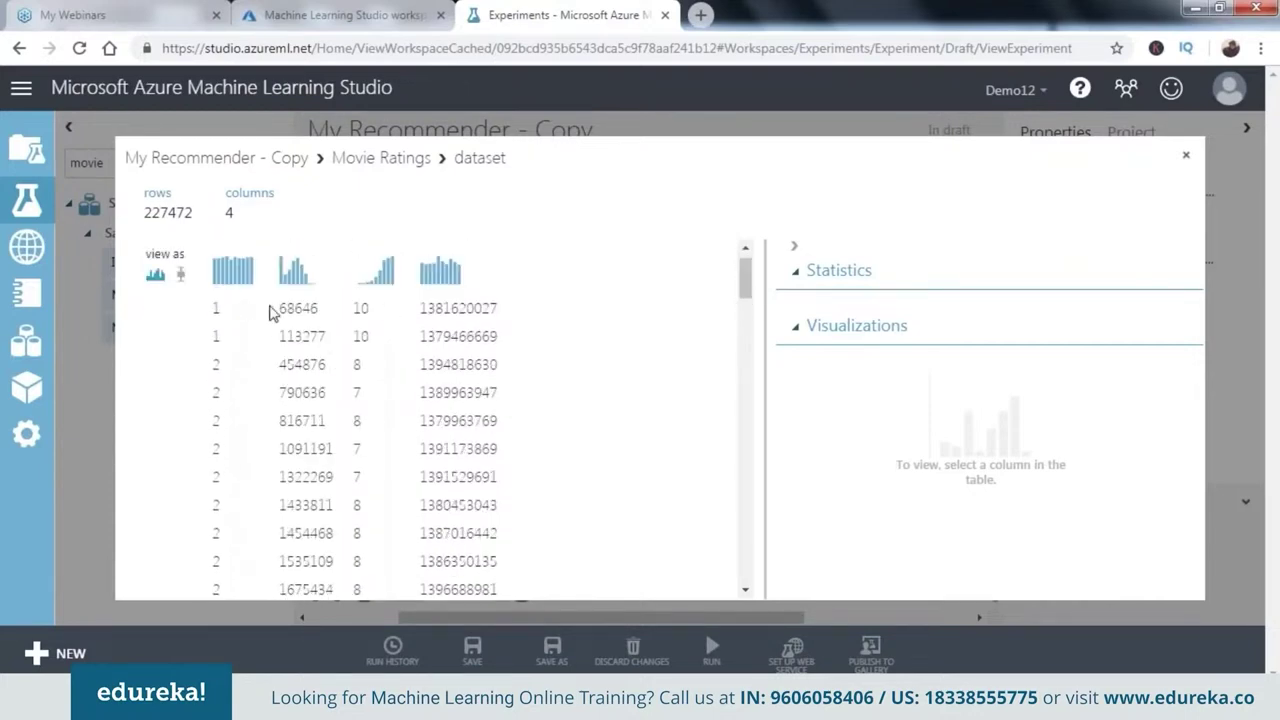
scroll(745, 275, "up", 1)
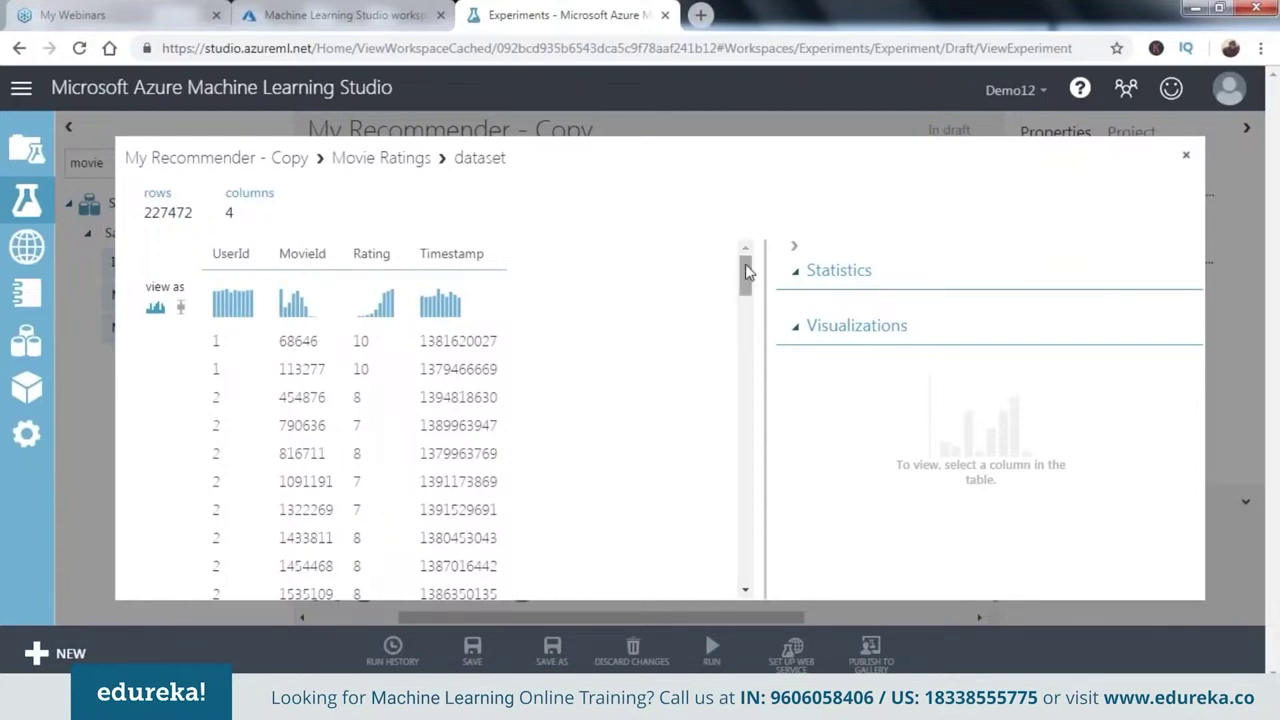
left_click_drag(745, 275, 761, 240)
left_click(1185, 163)
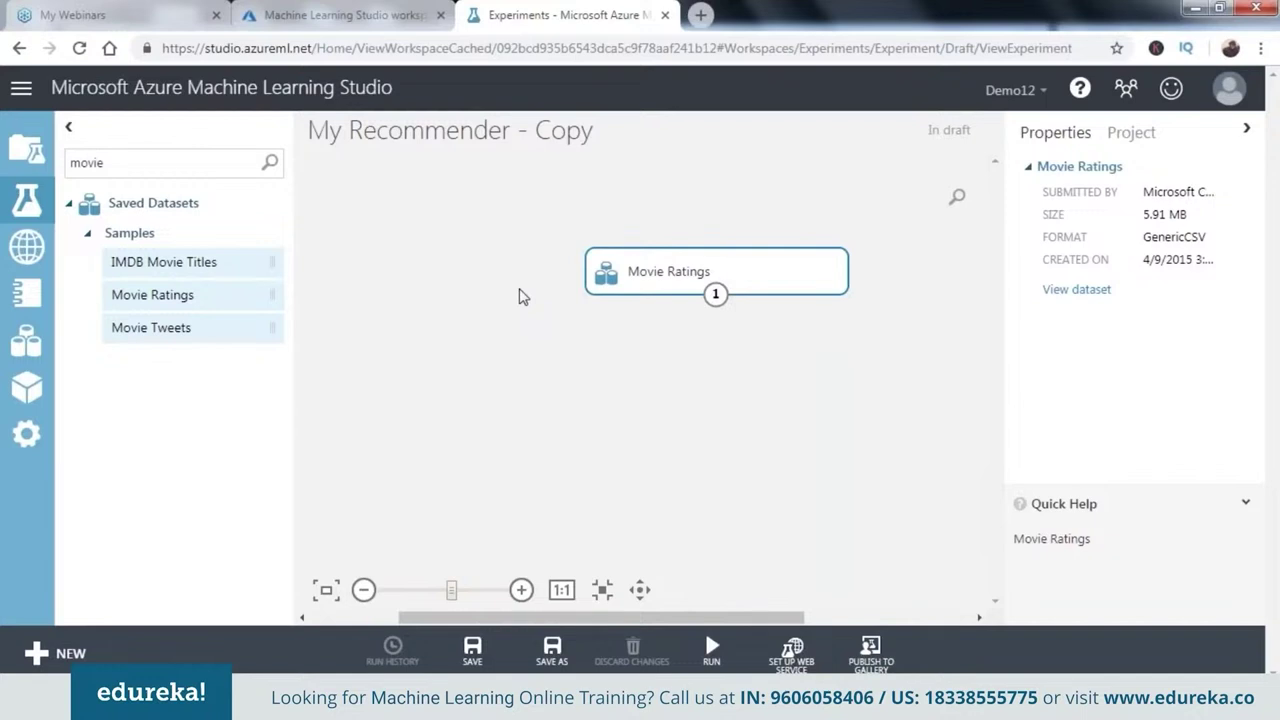
- Search 'project', add Select Columns in Dataset, and connect Movie Ratings' output to it
left_click(116, 159)
key("ctrl+a")
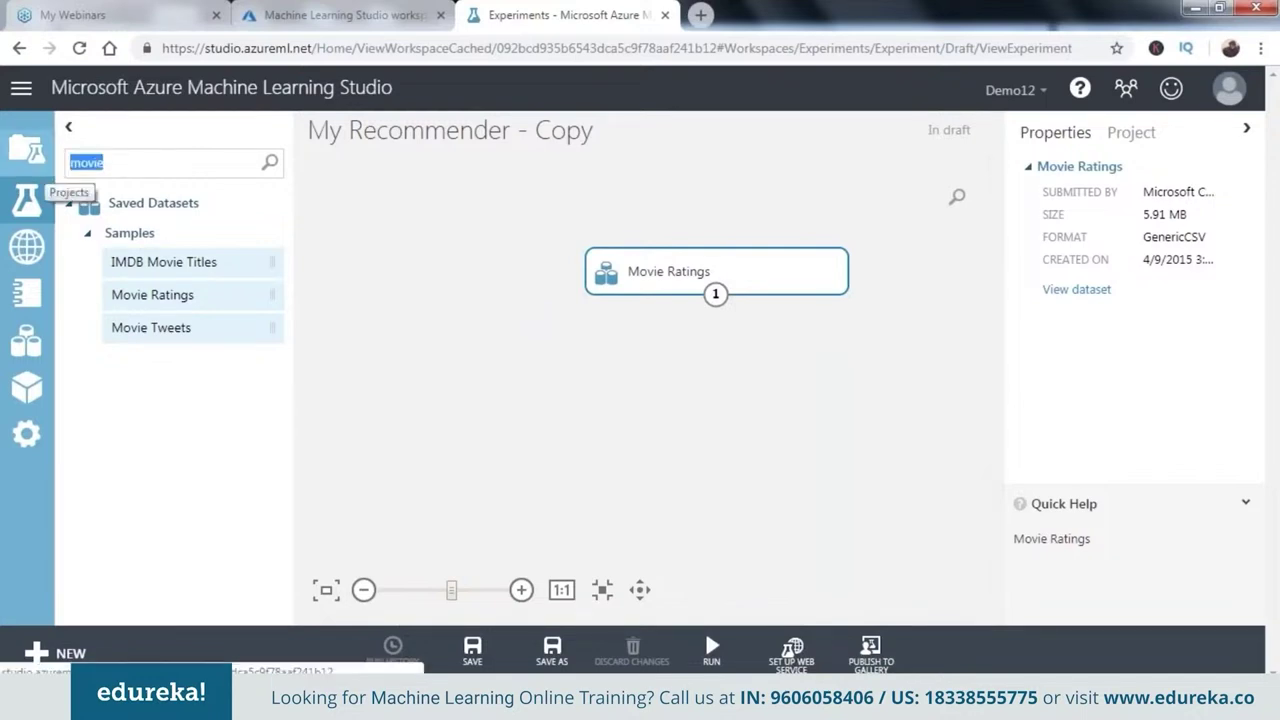
type("project")
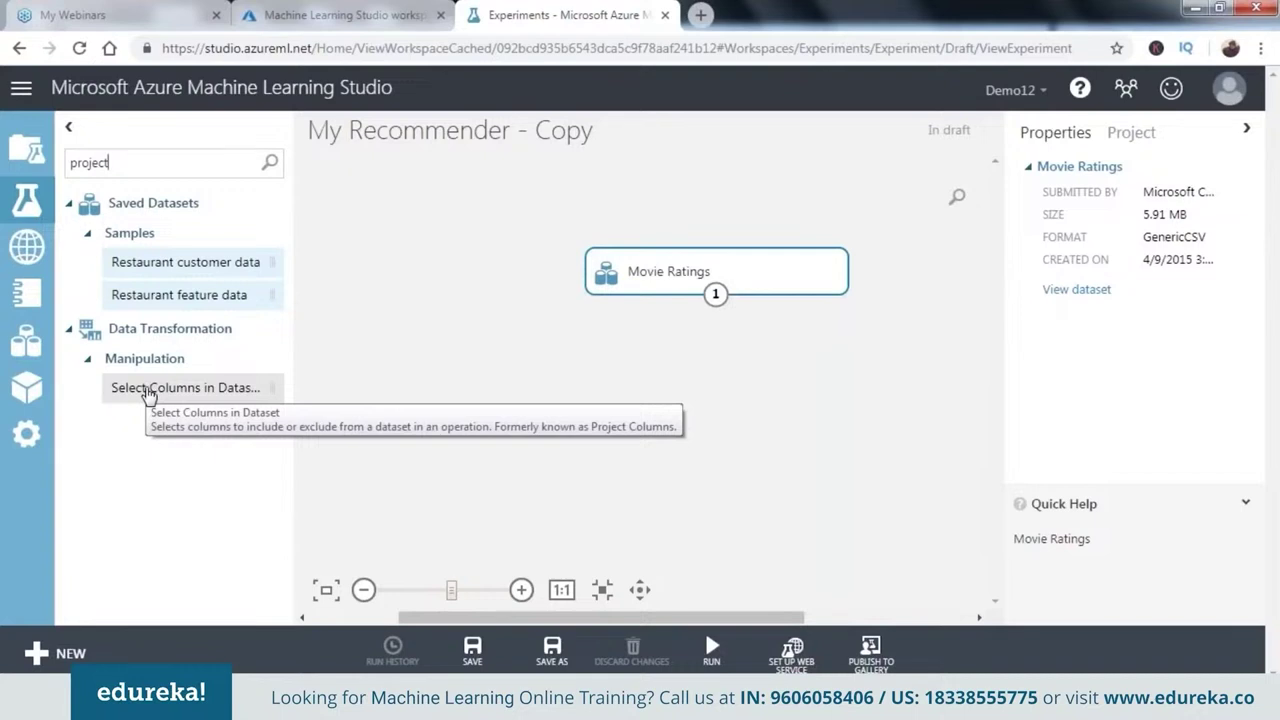
left_click_drag(148, 395, 678, 380)
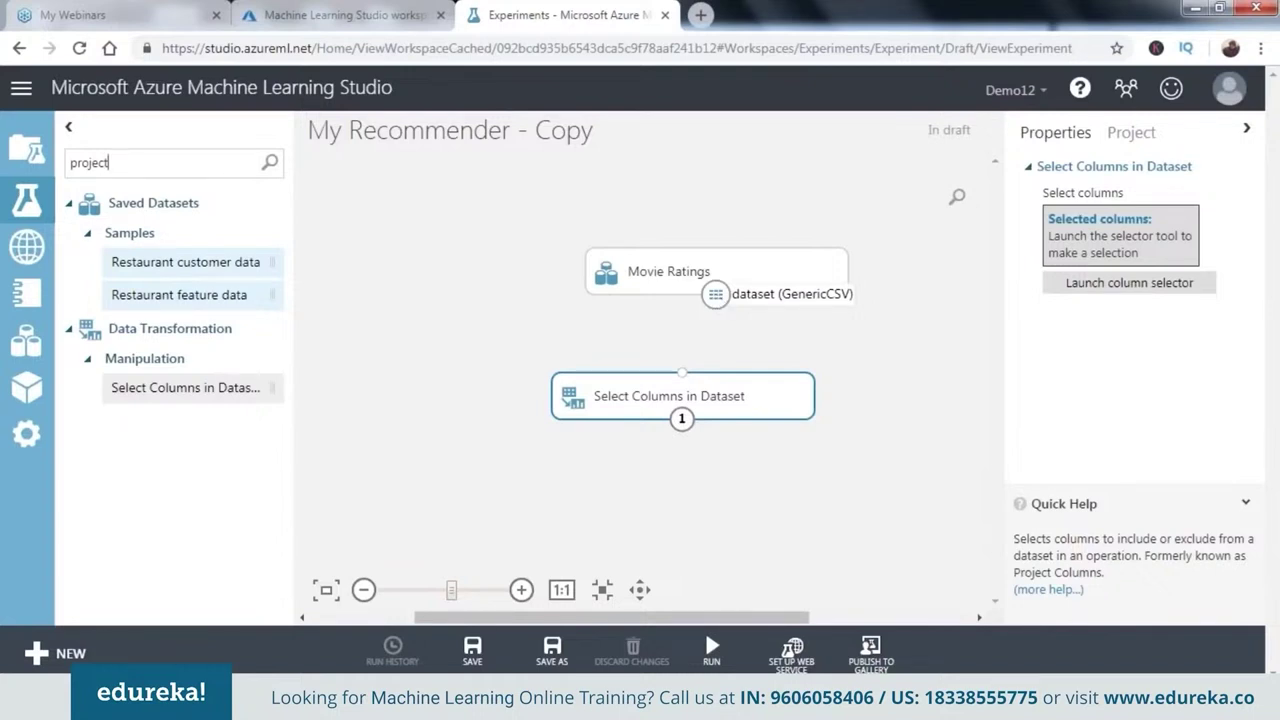
left_click_drag(715, 294, 684, 402)
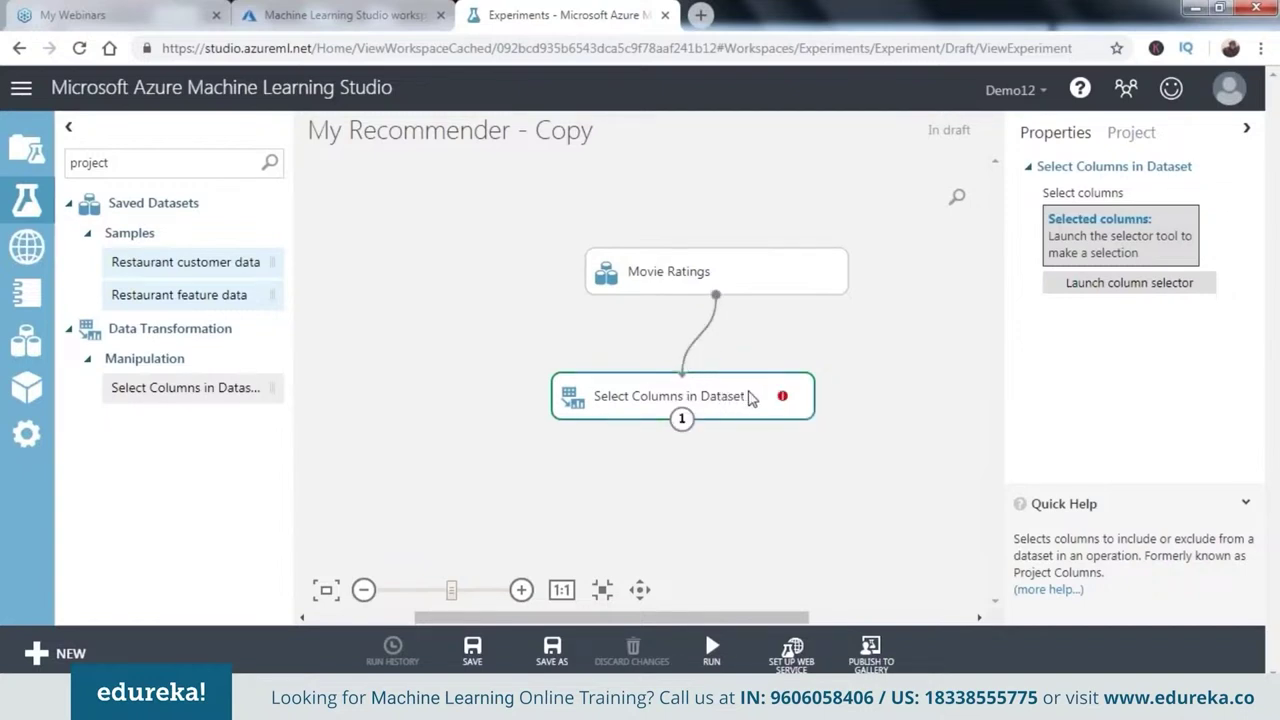
mouse_move(783, 397)
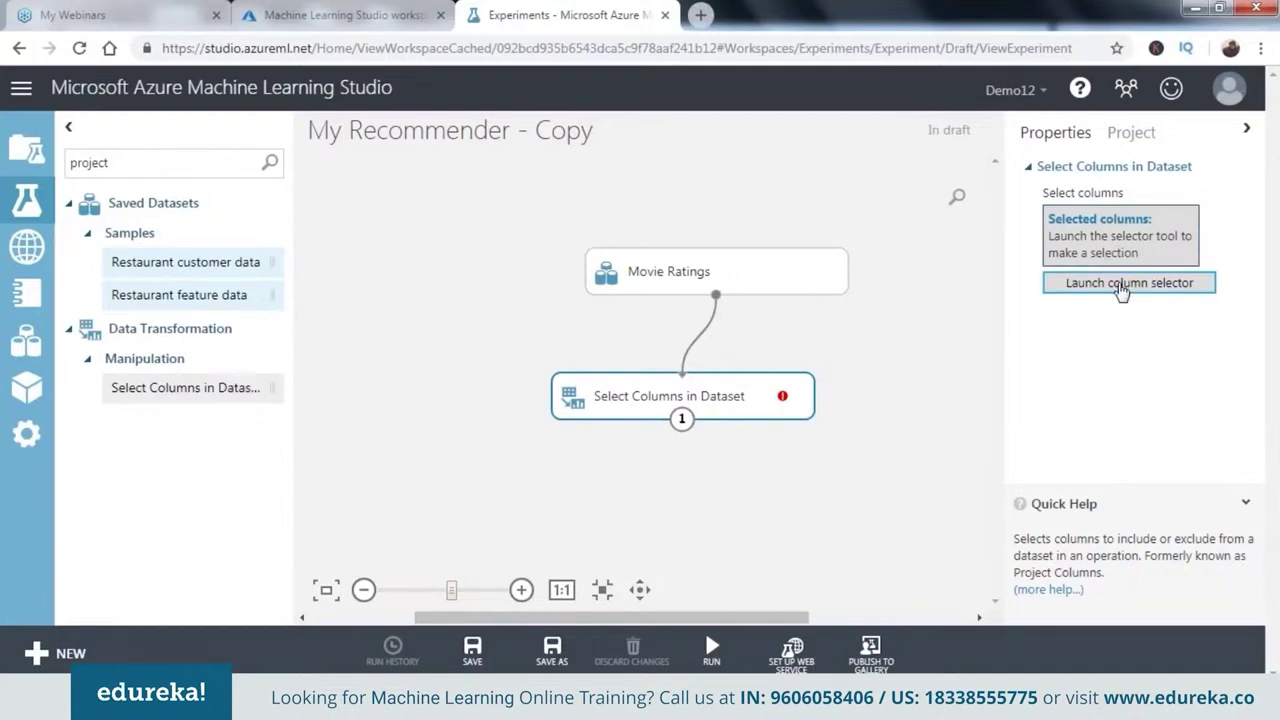
- Set a column rule beginning with all columns and excluding the Timestamp column
left_click(1120, 285)
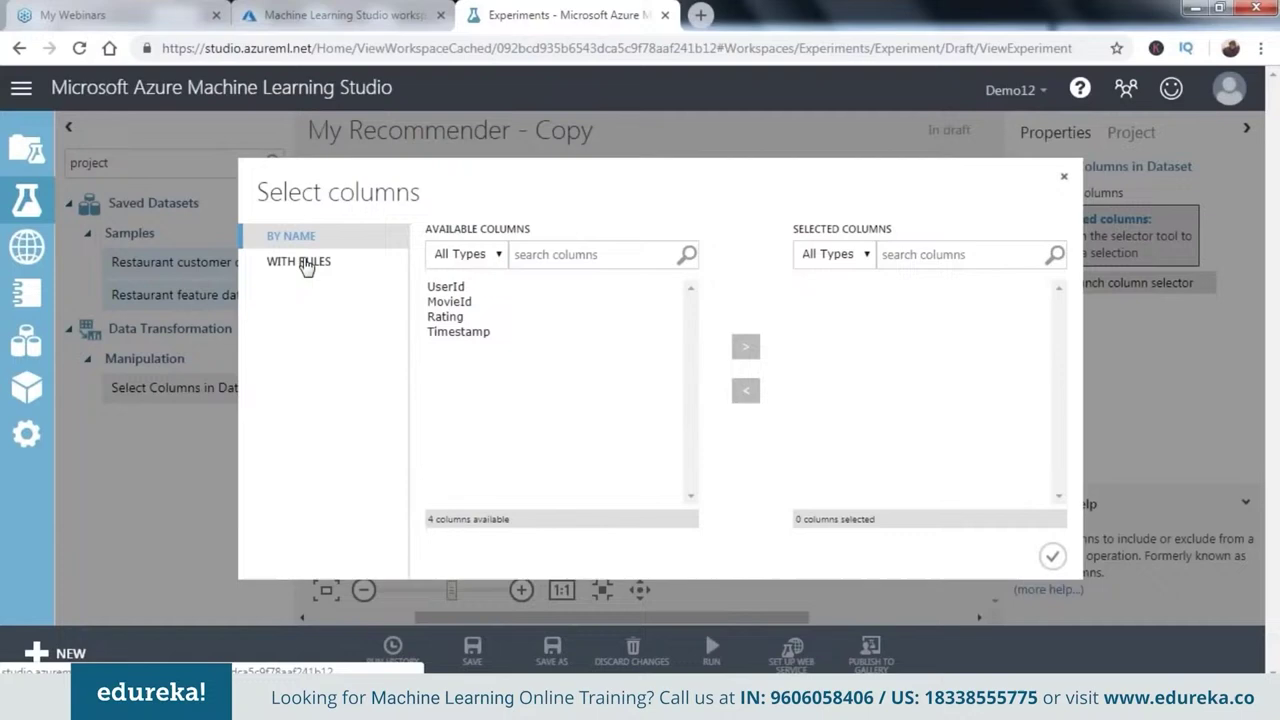
left_click(303, 263)
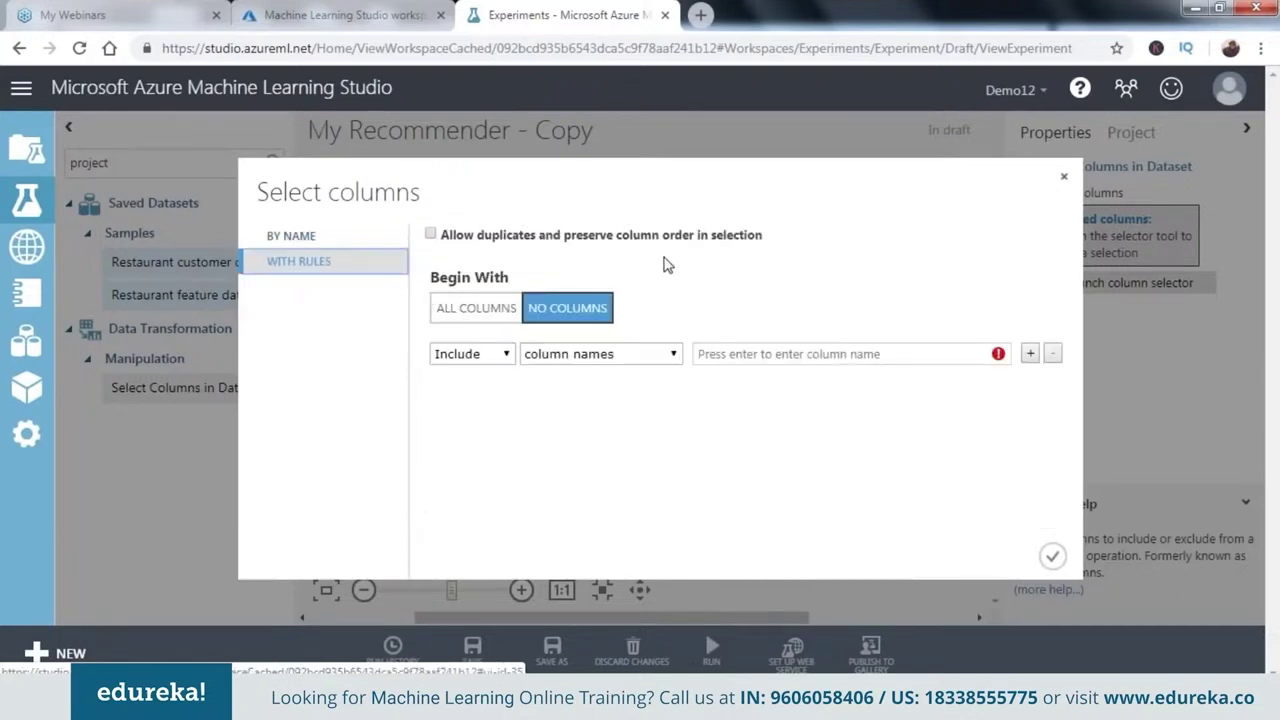
left_click(487, 311)
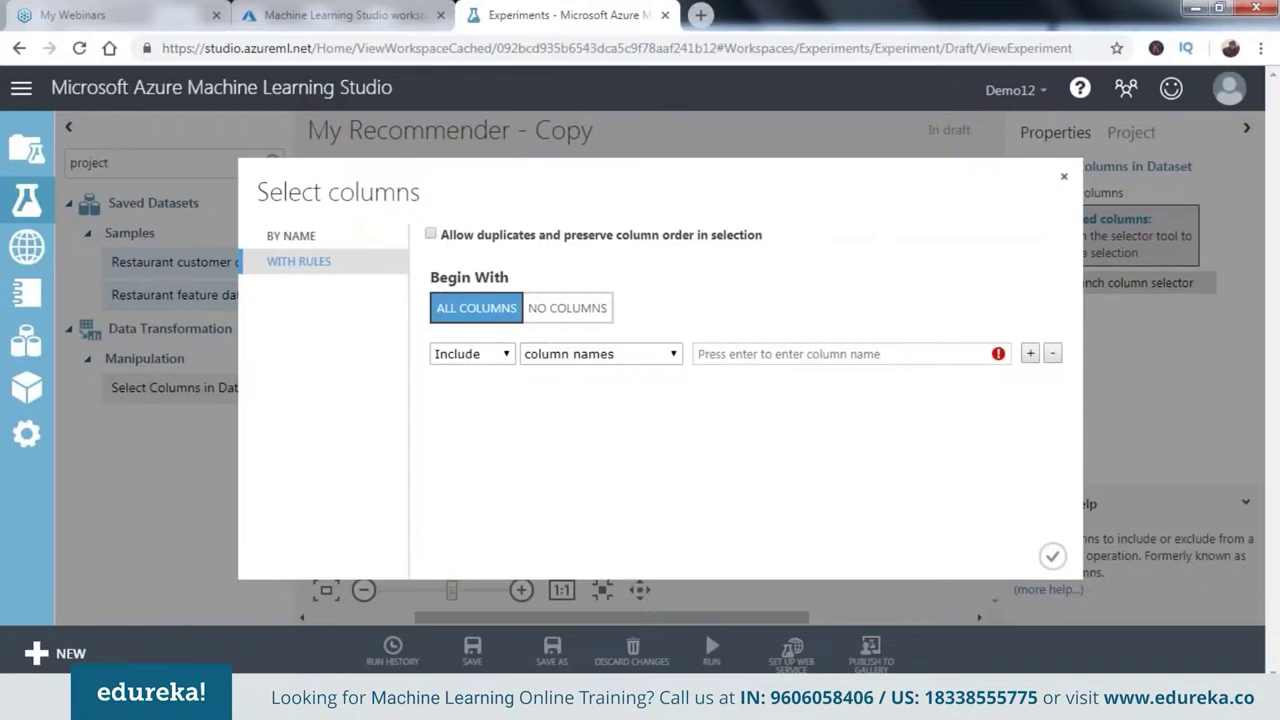
left_click(500, 354)
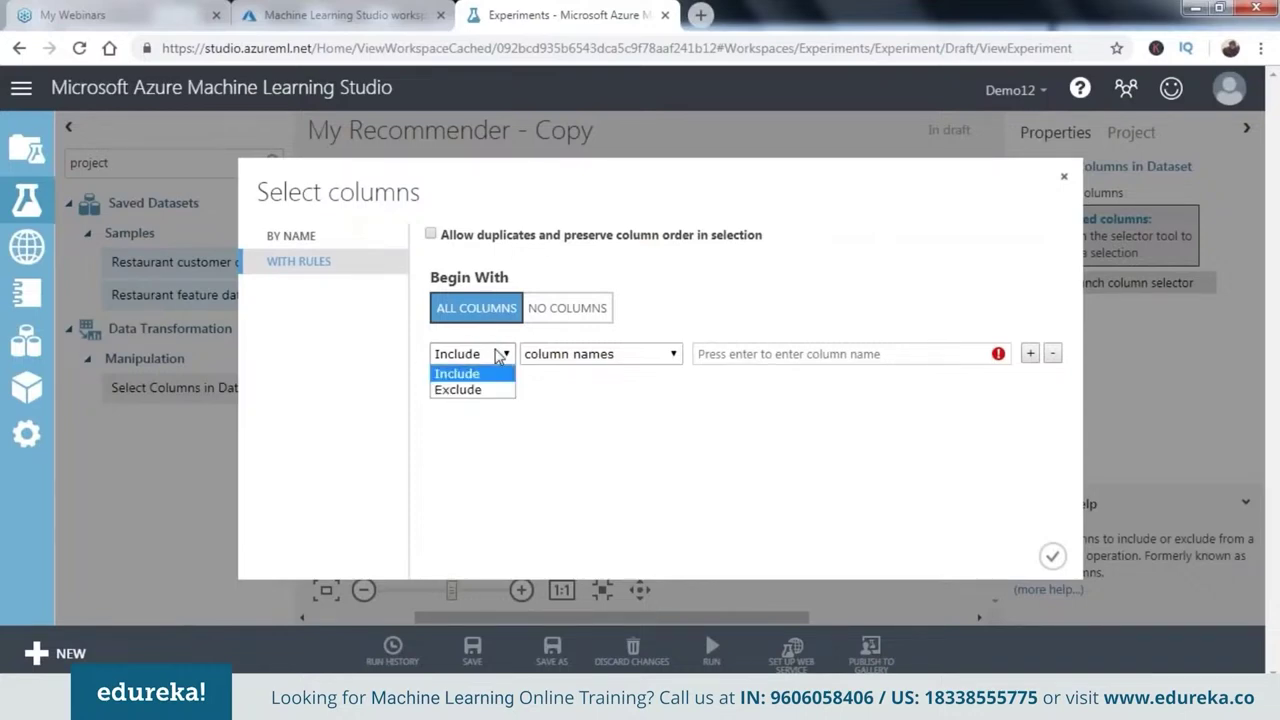
left_click(455, 390)
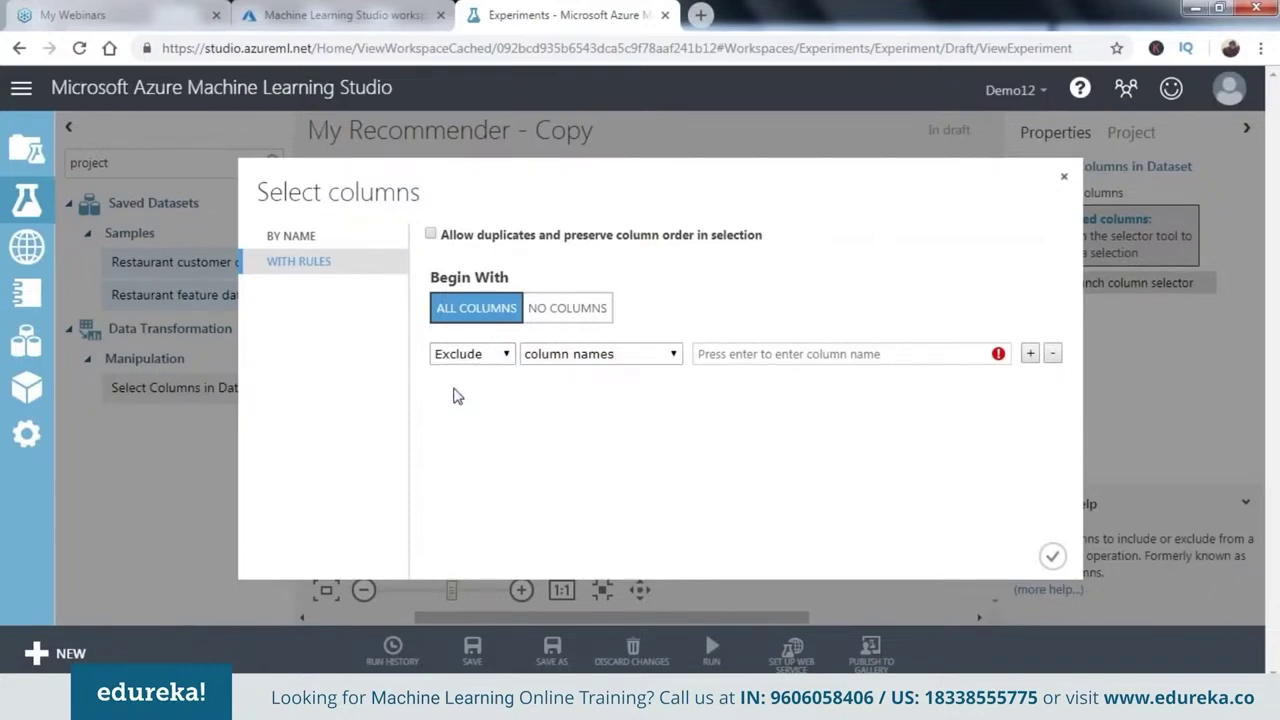
left_click(733, 355)
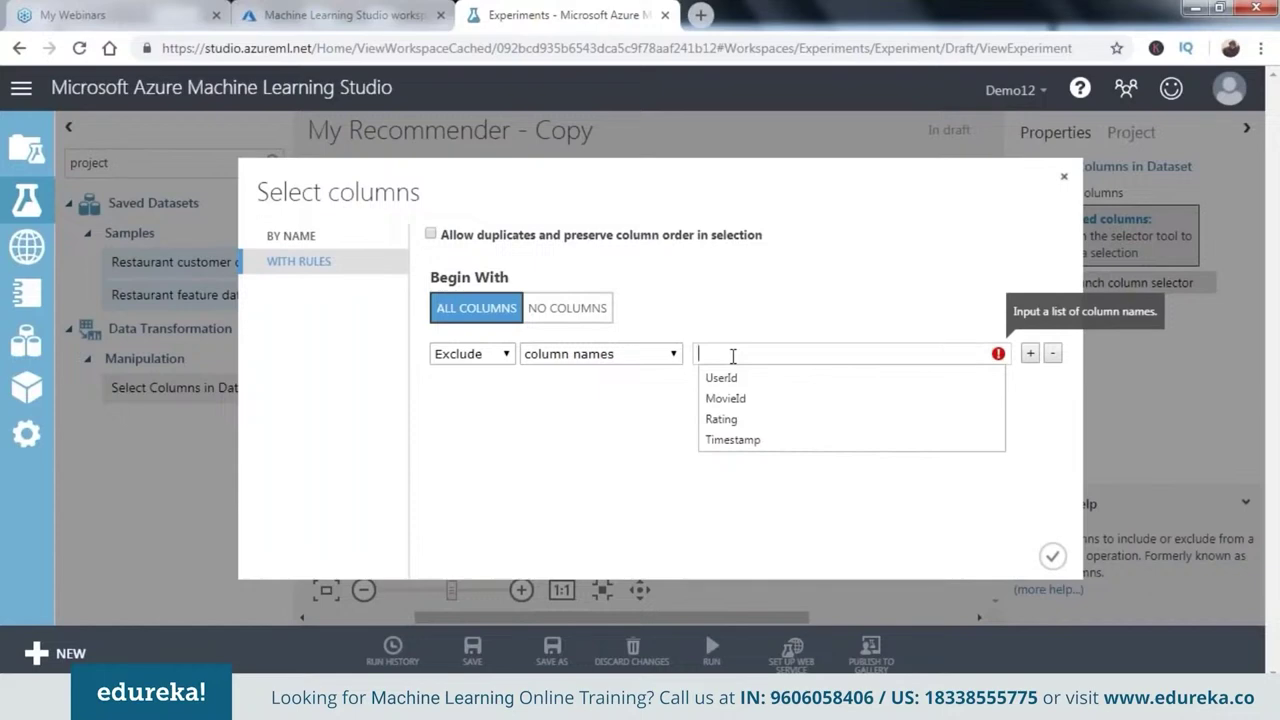
left_click(729, 441)
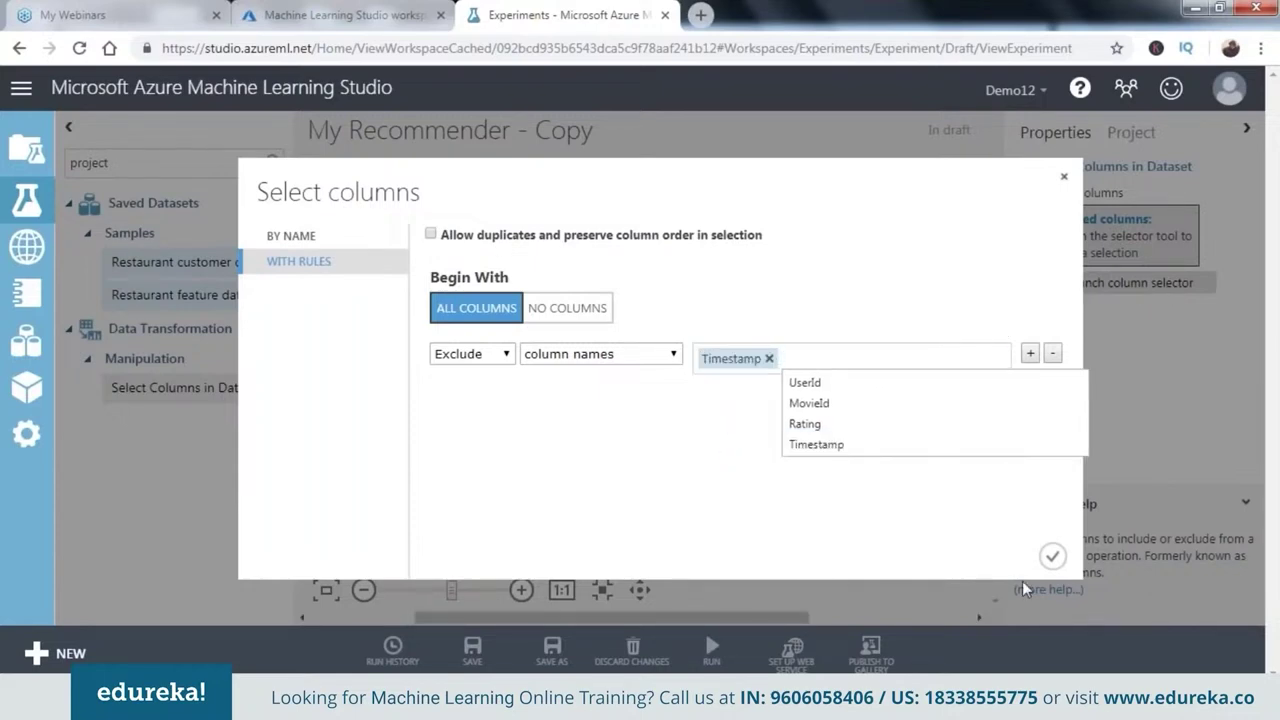
left_click(1052, 557)
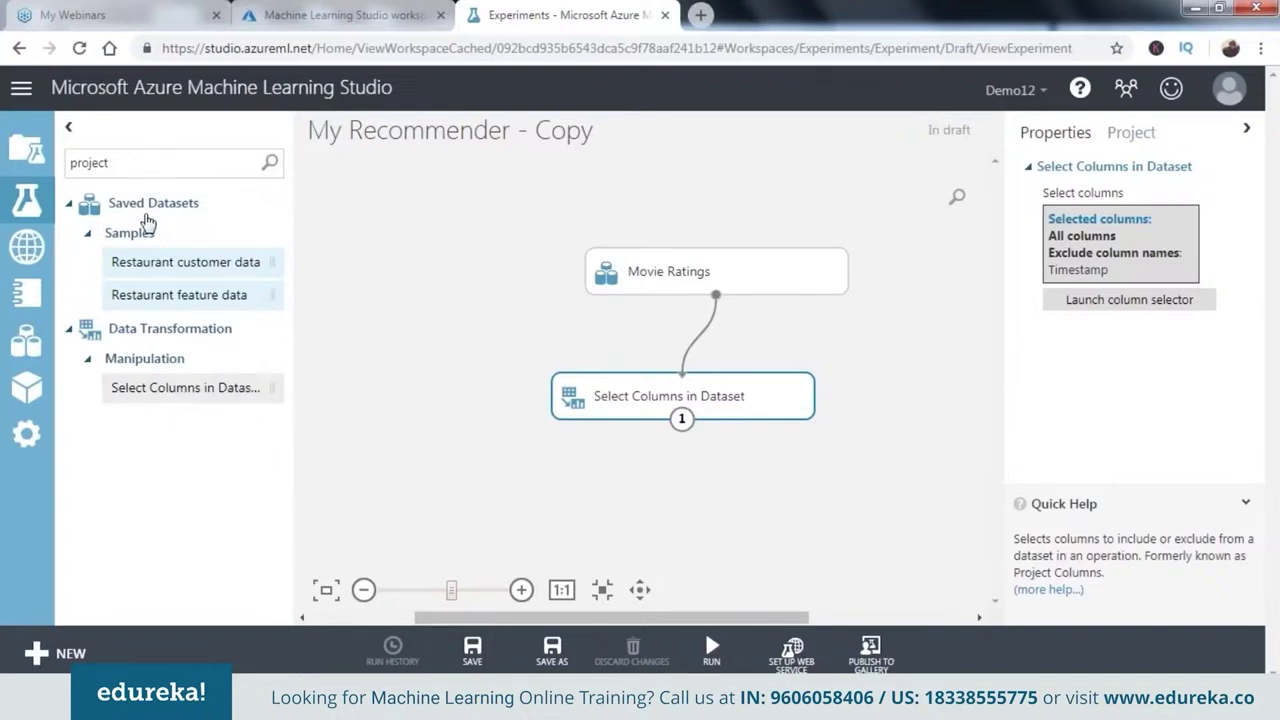
- Search 'split', add Split Data below Select Columns in Dataset, and connect them
double_click(148, 163)
type("split")
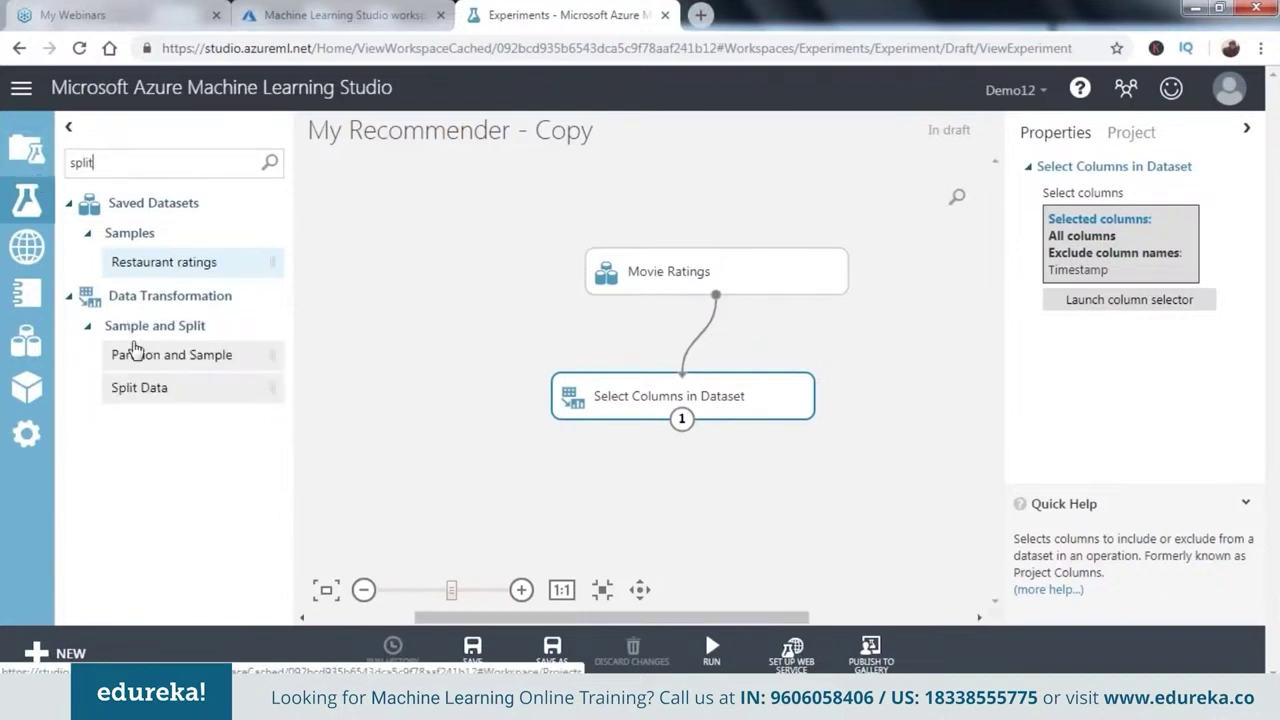
left_click_drag(140, 393, 686, 503)
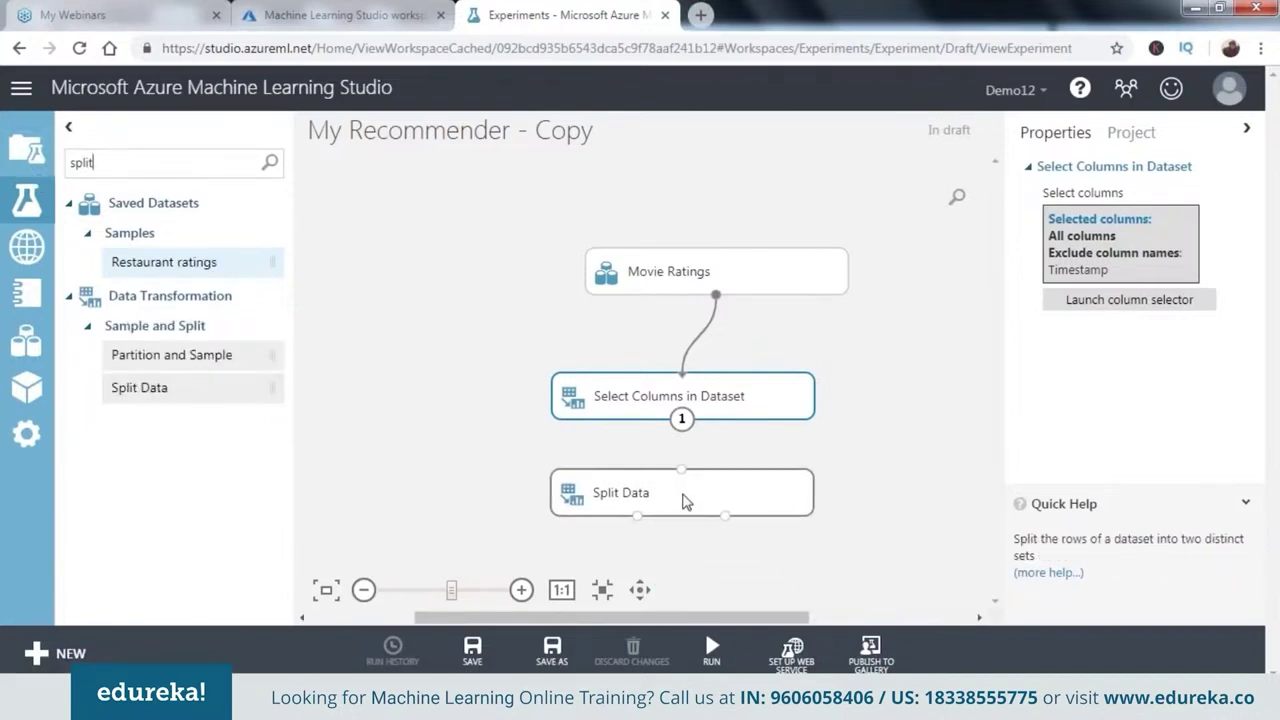
left_click(686, 503)
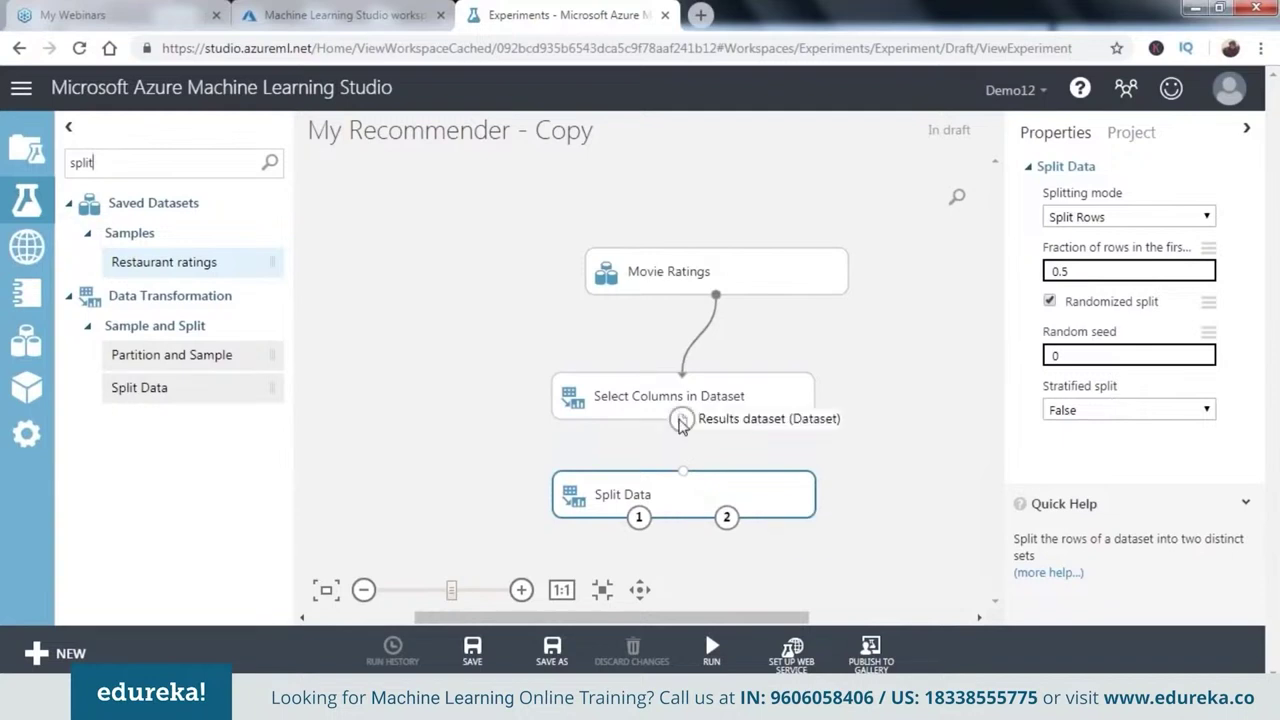
left_click_drag(682, 419, 686, 490)
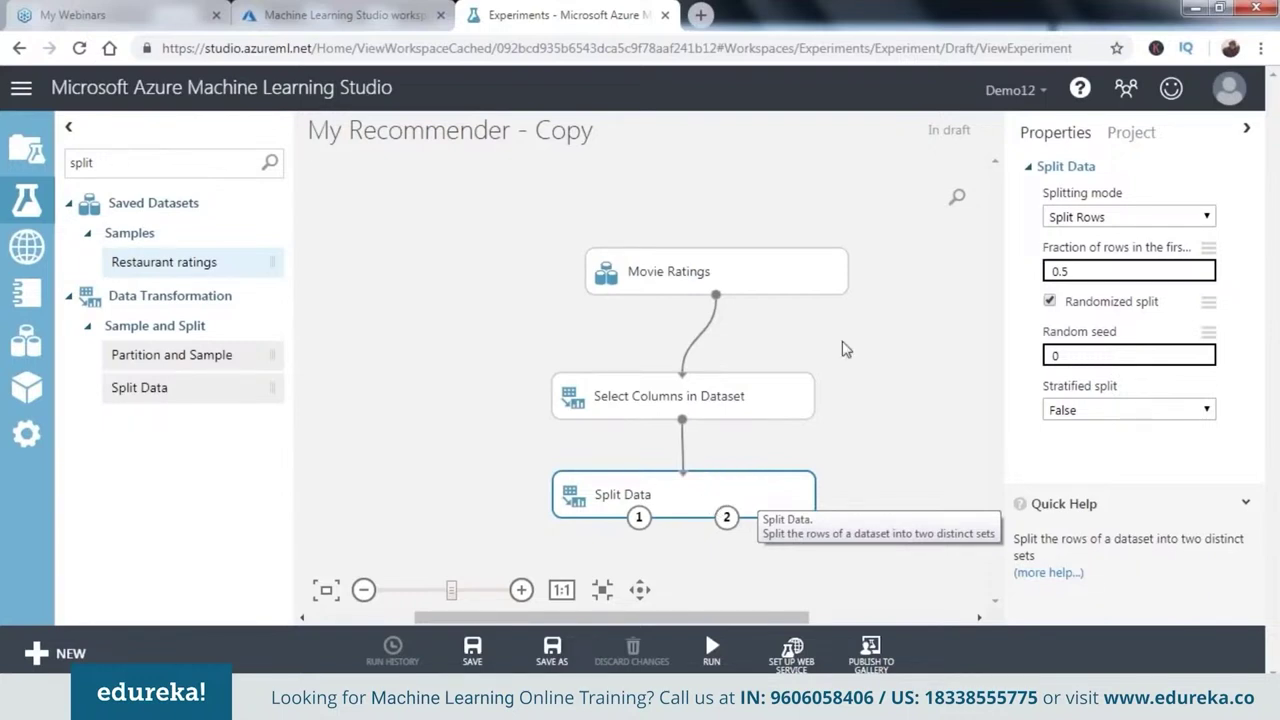
- Review Split Data's first-output fraction and zoom the canvas out to show all three modules
left_click(1070, 270)
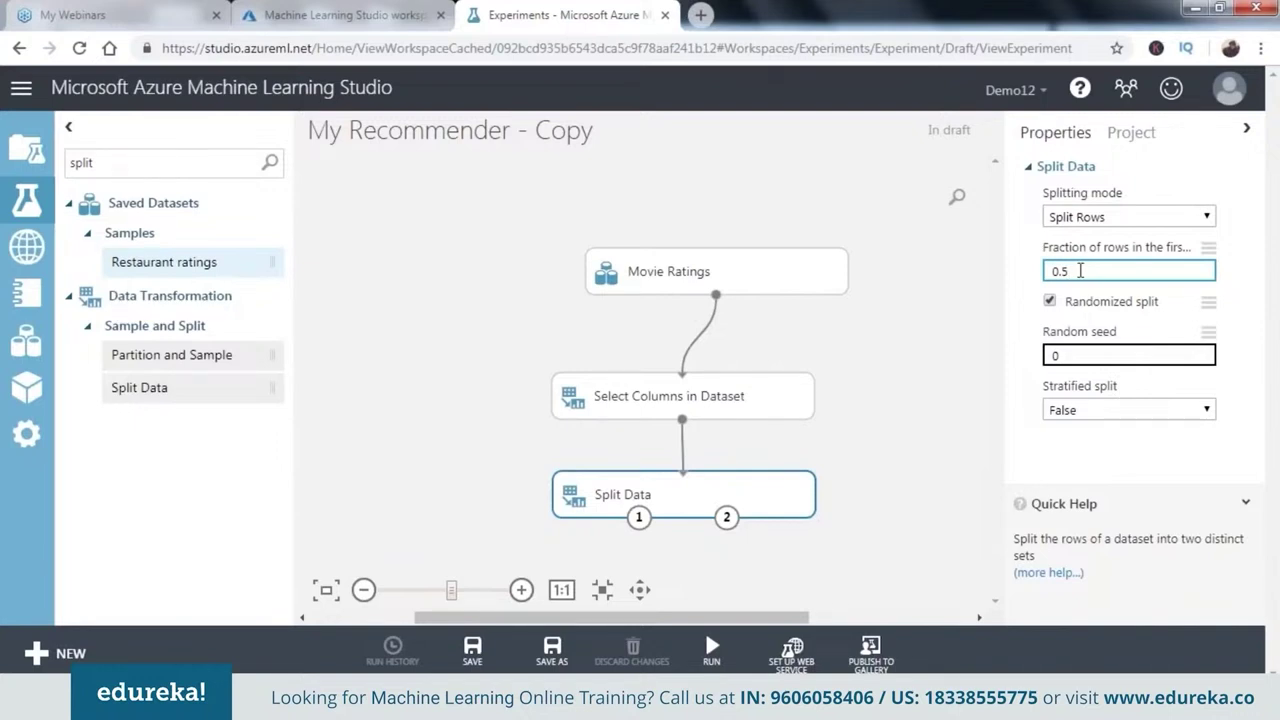
left_click(430, 312)
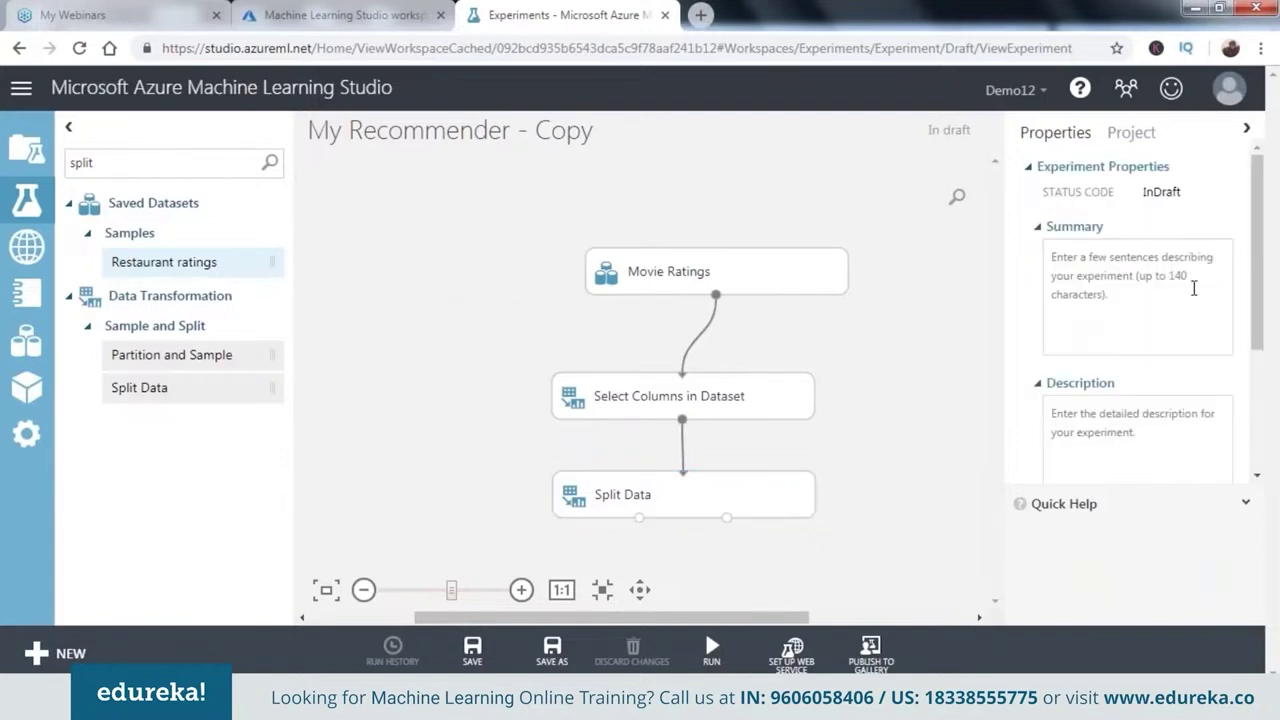
left_click_drag(1265, 333, 1267, 385)
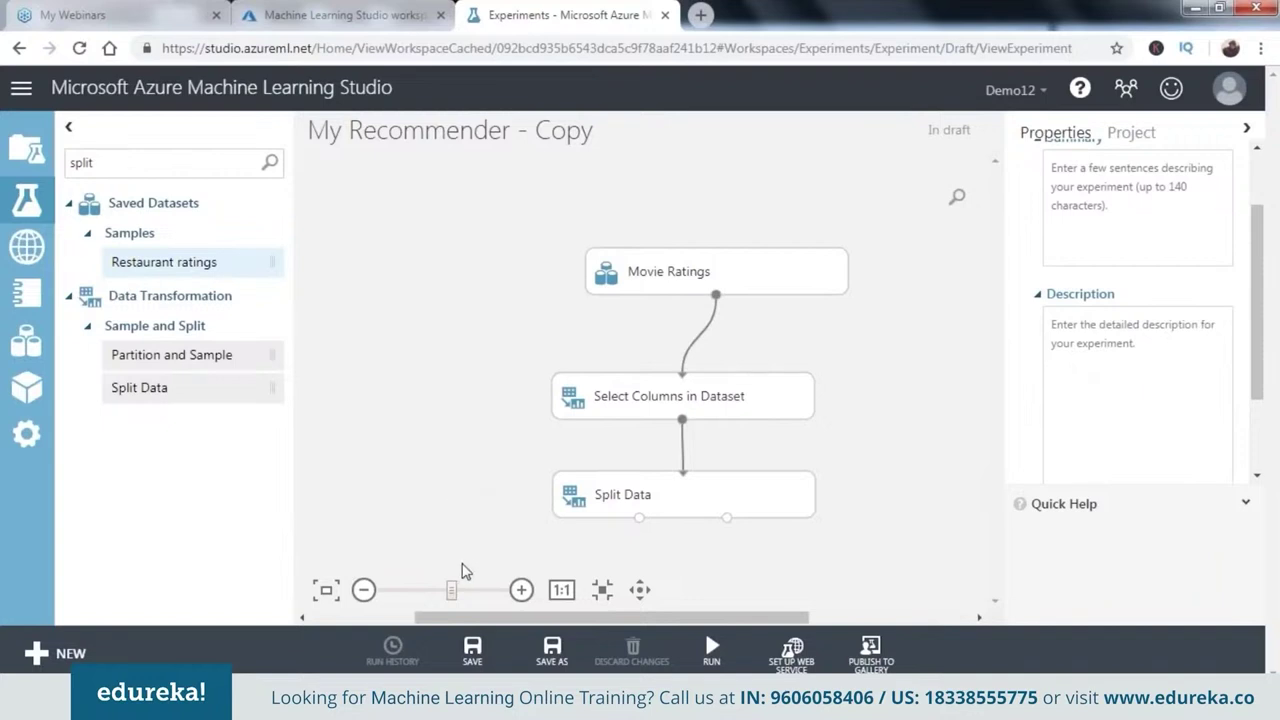
left_click_drag(449, 593, 432, 593)
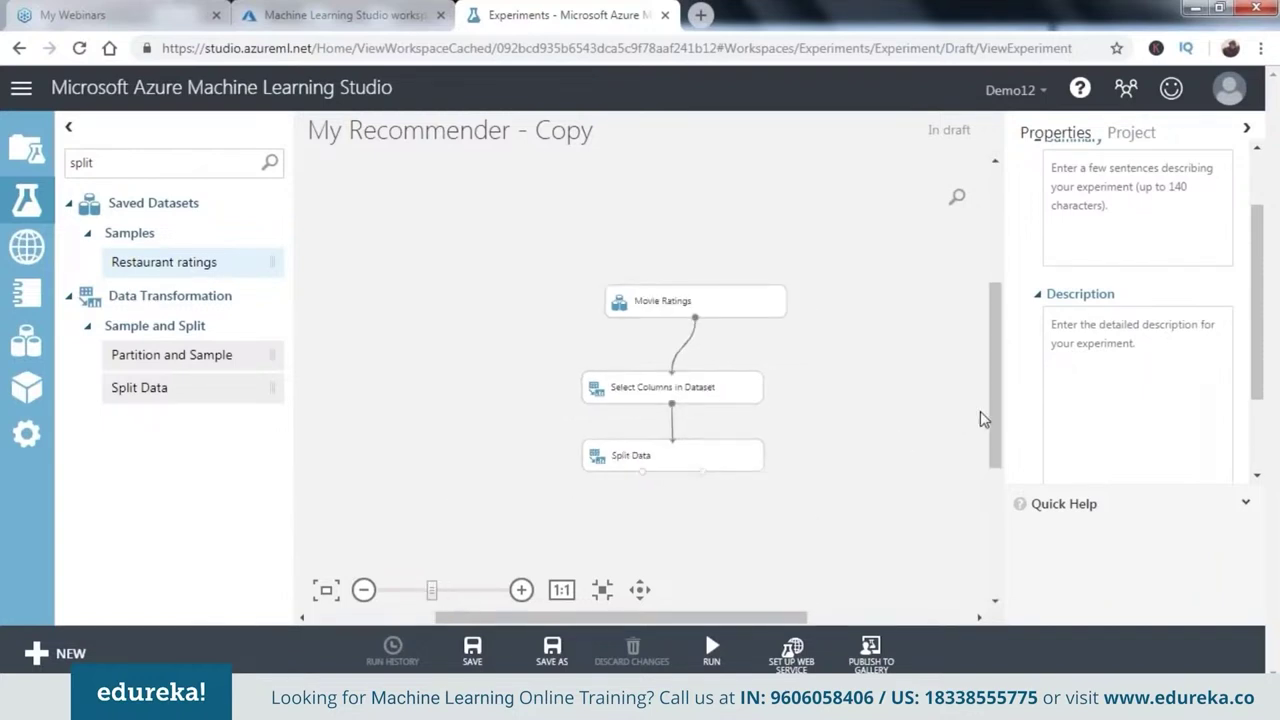
left_click_drag(992, 419, 987, 459)
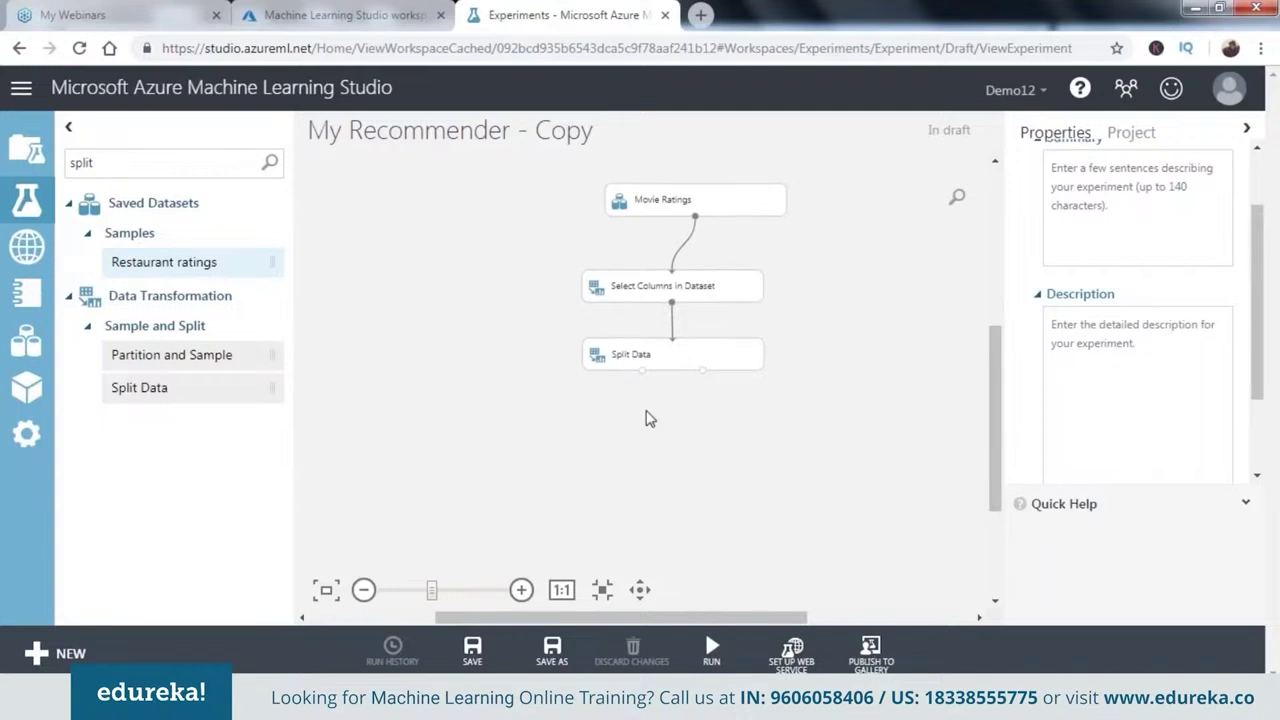
- Search 'train', add Train Matchbox Recommender, and feed it Split Data's first output
double_click(140, 162)
key("BackSpace")
type("train")
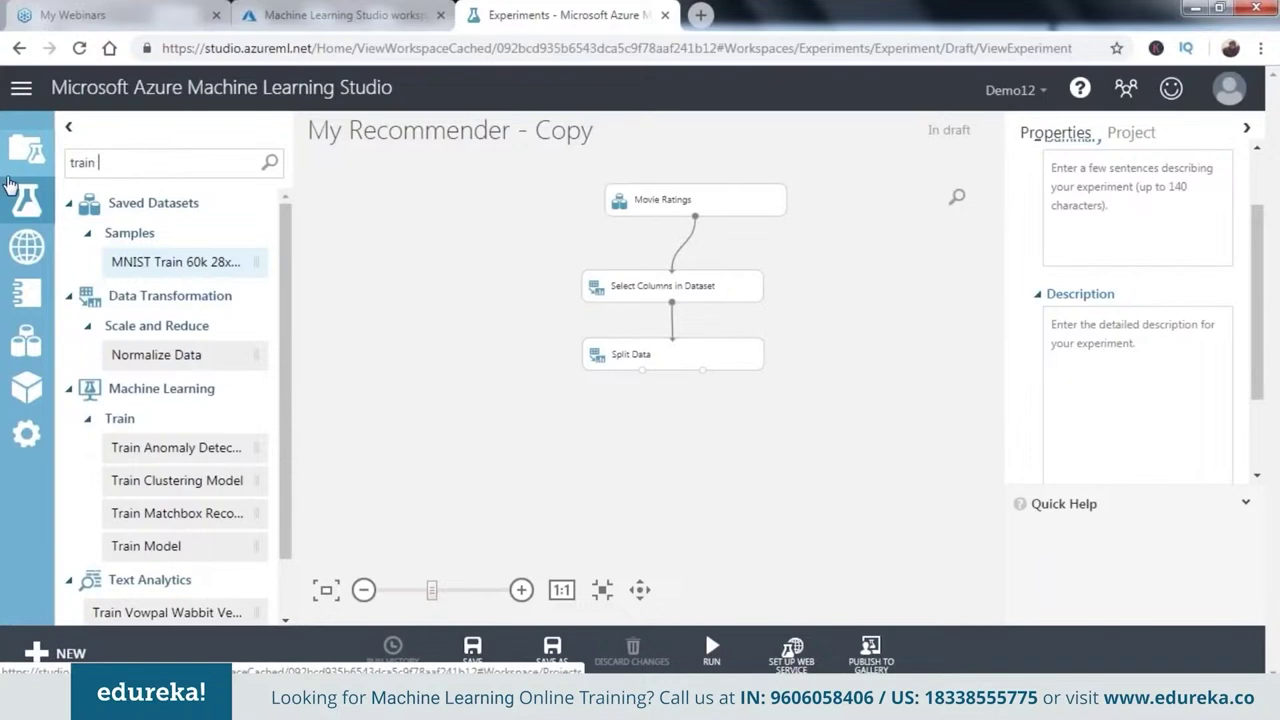
mouse_move(180, 522)
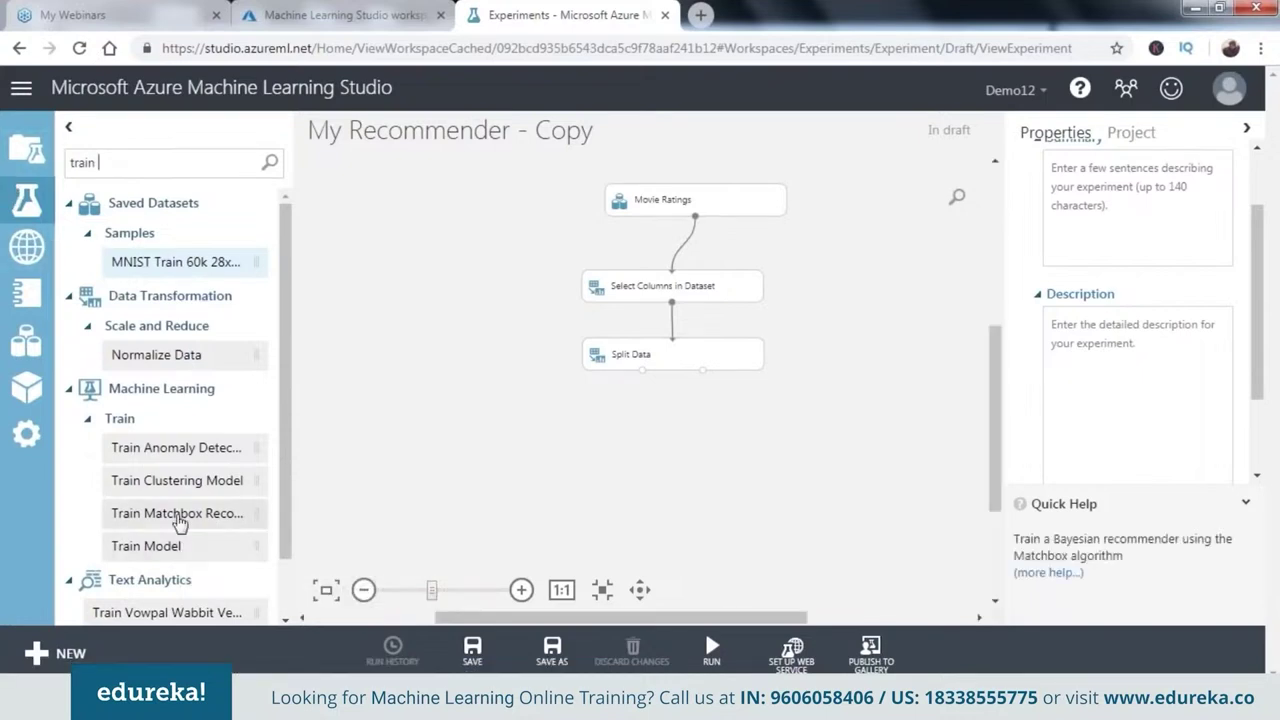
left_click_drag(180, 522, 648, 478)
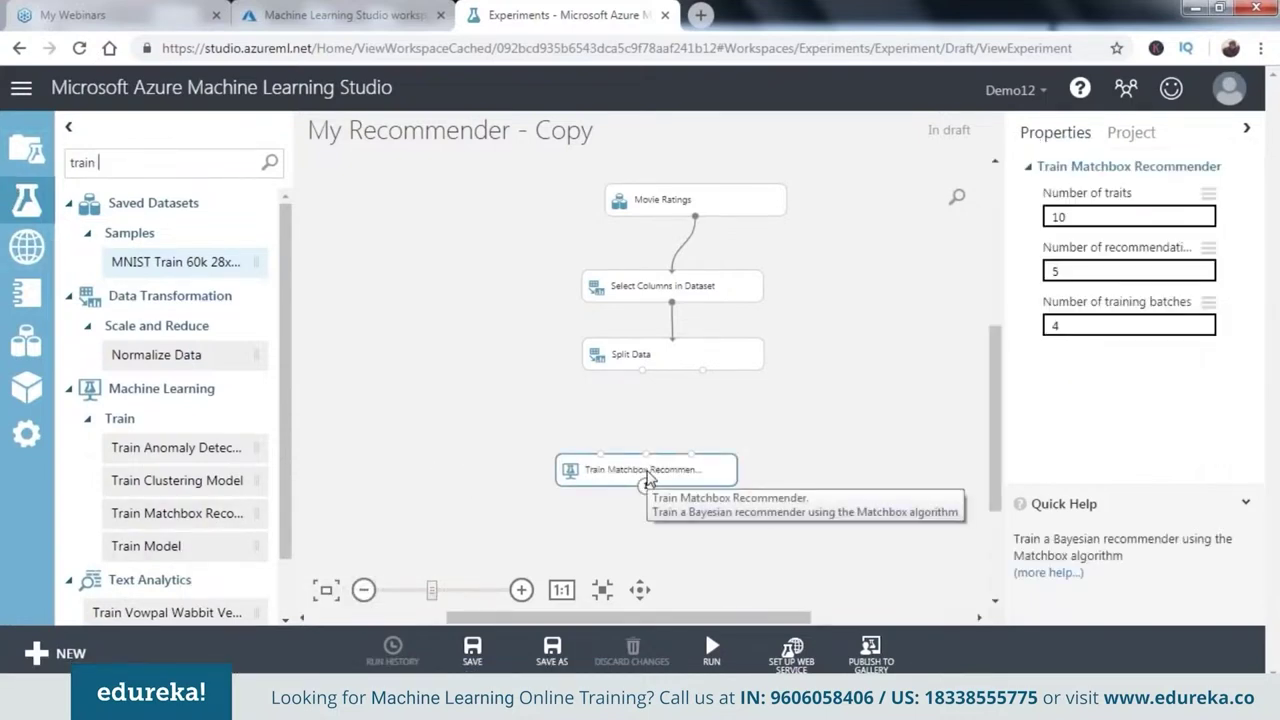
left_click_drag(645, 484, 636, 452)
left_click_drag(643, 370, 600, 456)
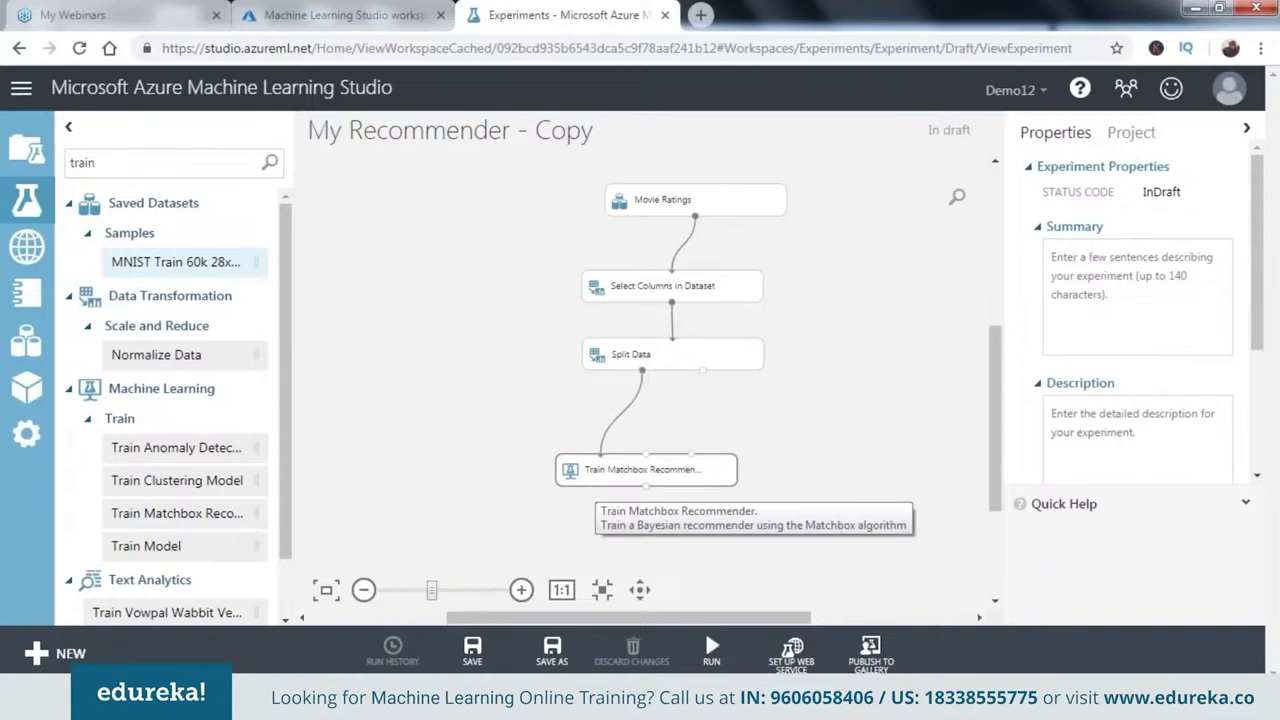
left_click_drag(990, 383, 990, 423)
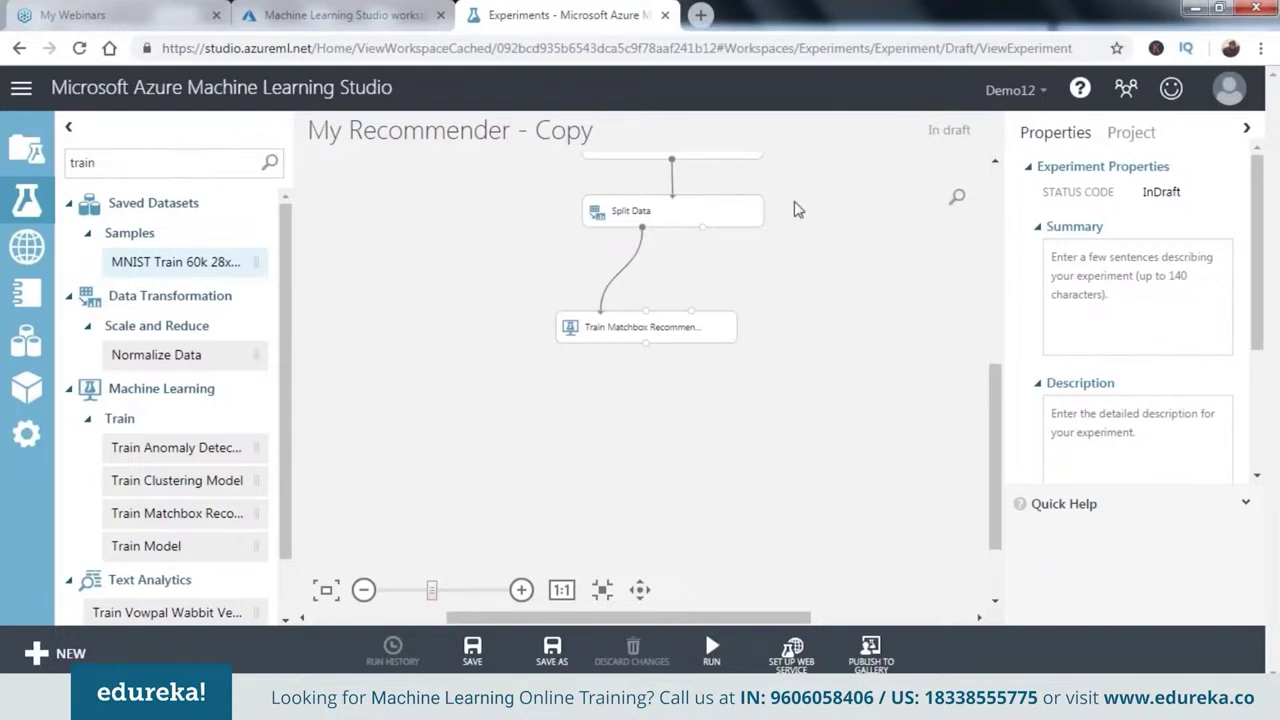
- Set the trainer's Number of traits to 20 and the next parameter to 5
left_click(634, 320)
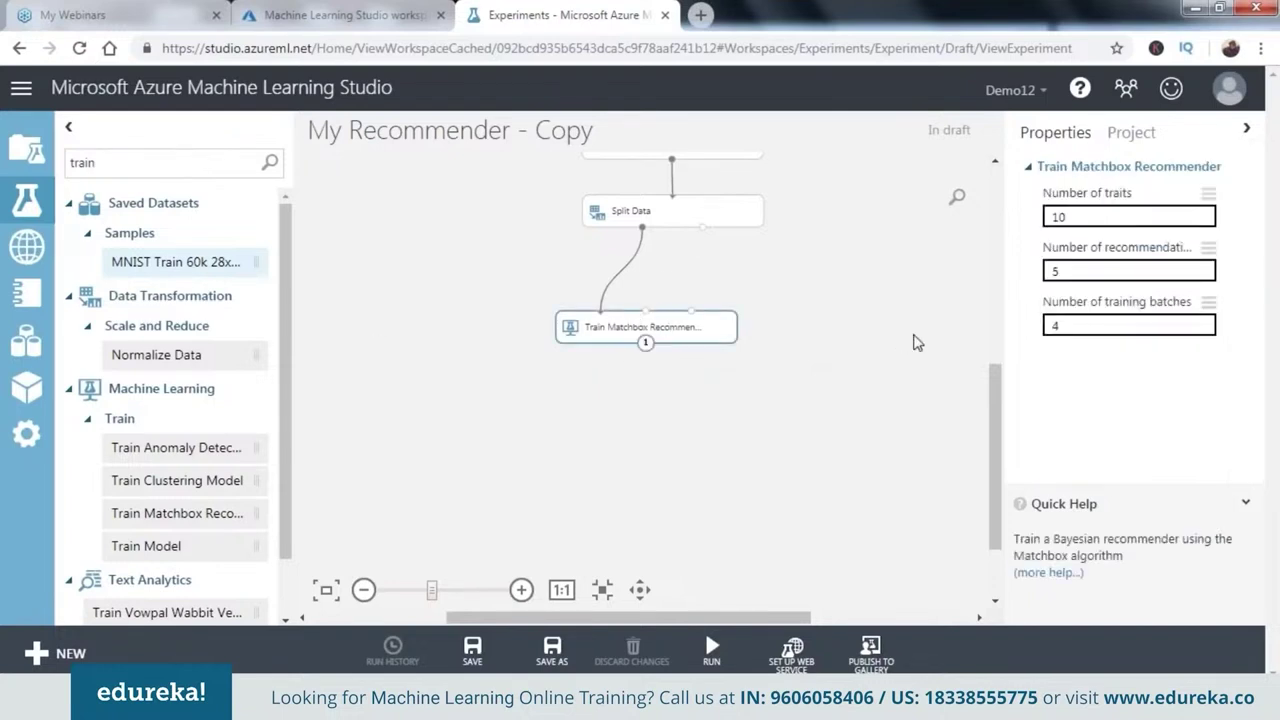
left_click(1091, 212)
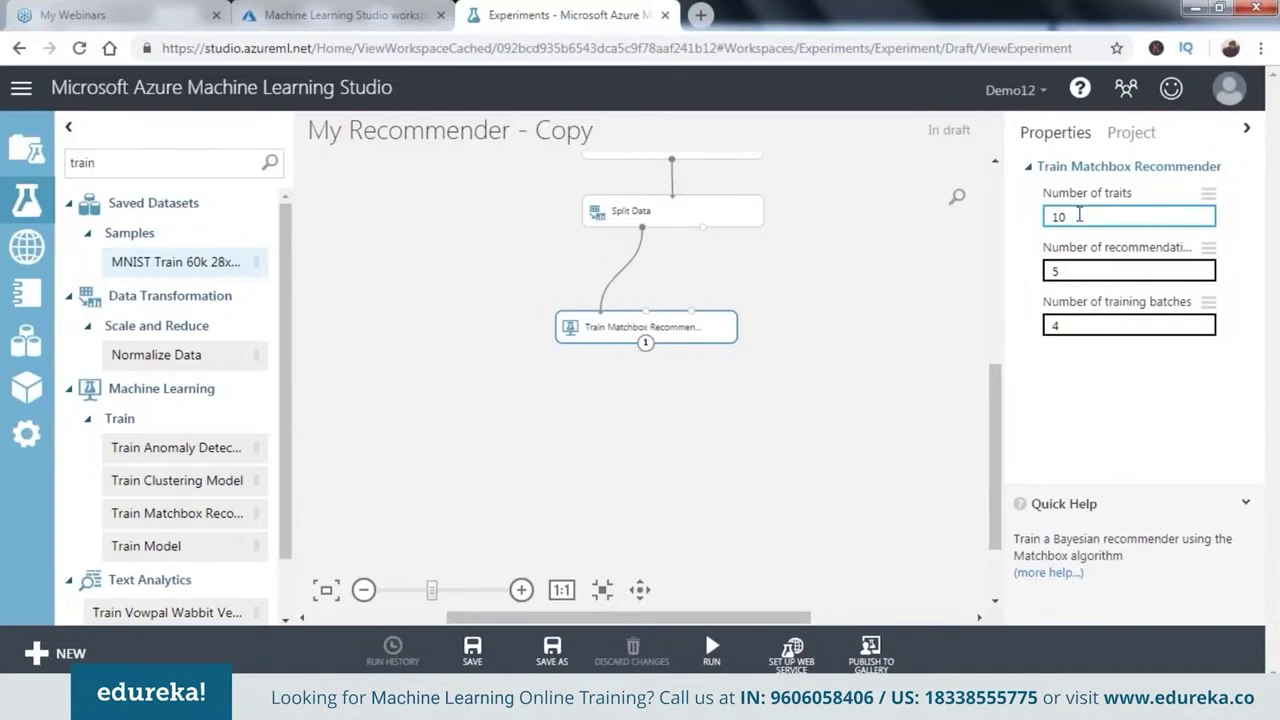
left_click_drag(1077, 215, 1037, 233)
type("20")
key("Tab")
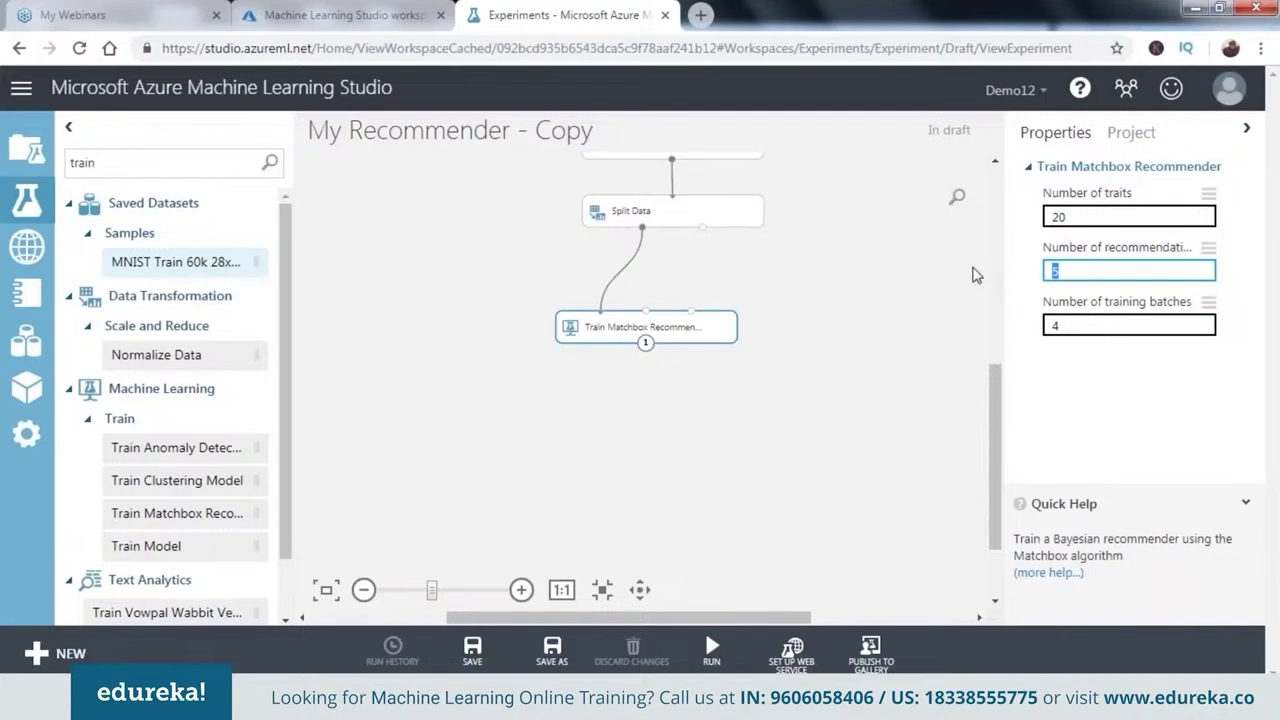
type("1")
key("BackSpace")
type("5")
left_click(162, 165)
- Search 'score', add Score Matchbox Recommender, and connect the trained model and Split Data's second output
key("ctrl+a")
key("BackSpace")
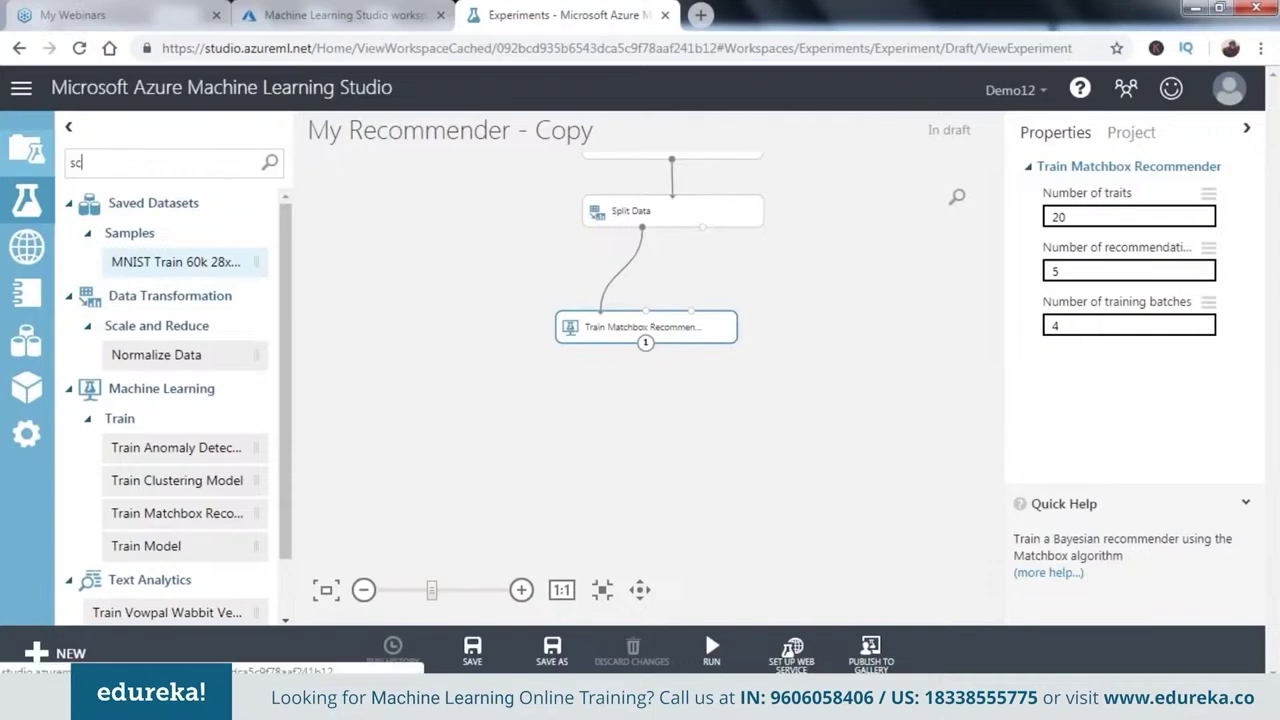
type("score")
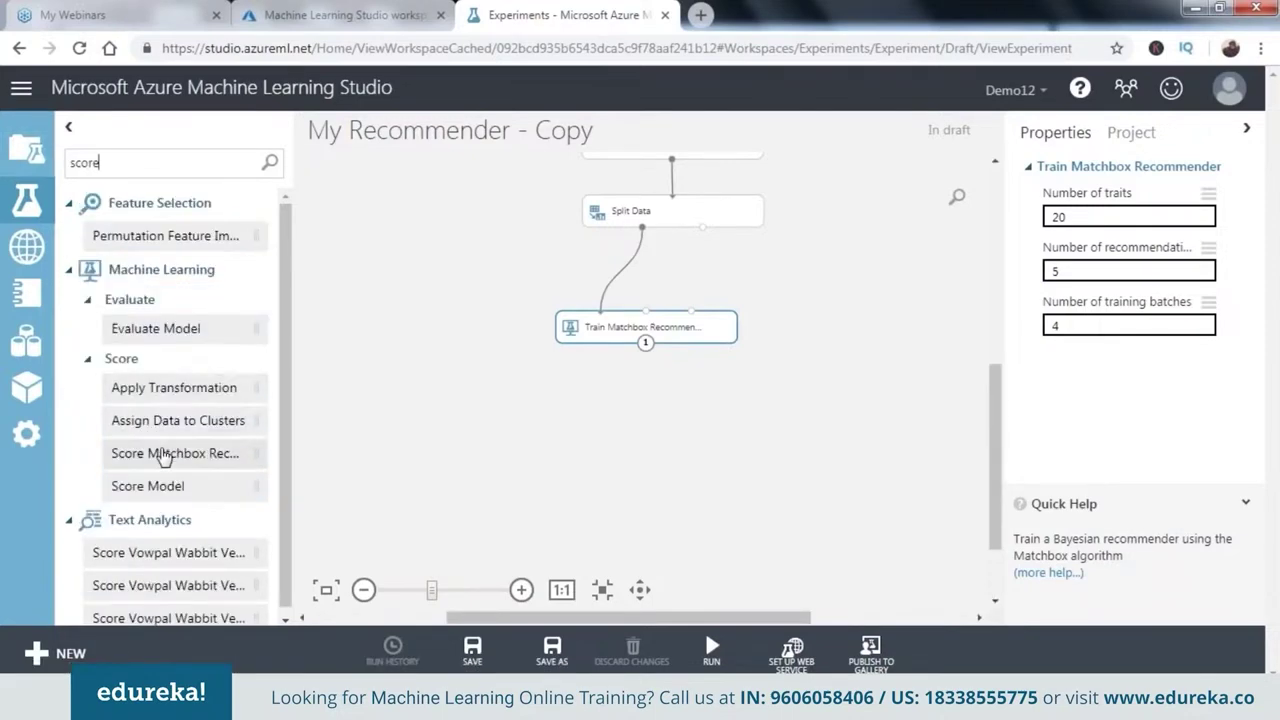
left_click_drag(165, 452, 636, 443)
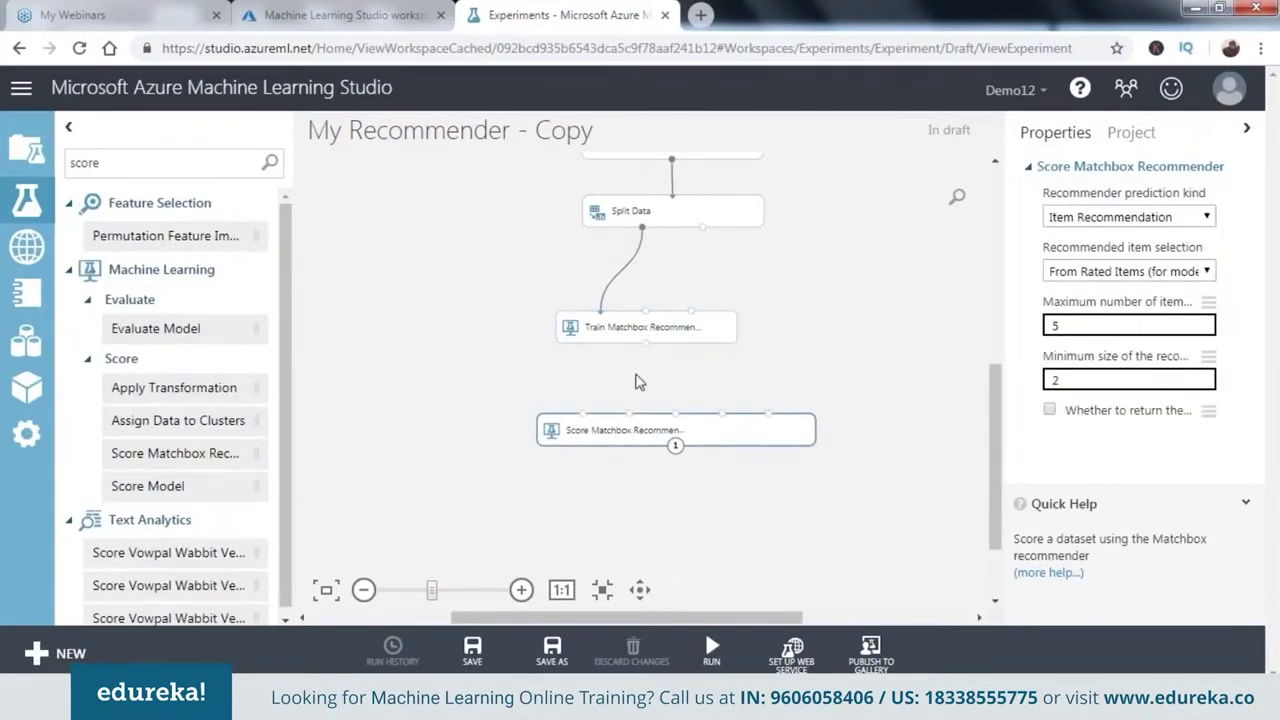
left_click_drag(647, 344, 583, 415)
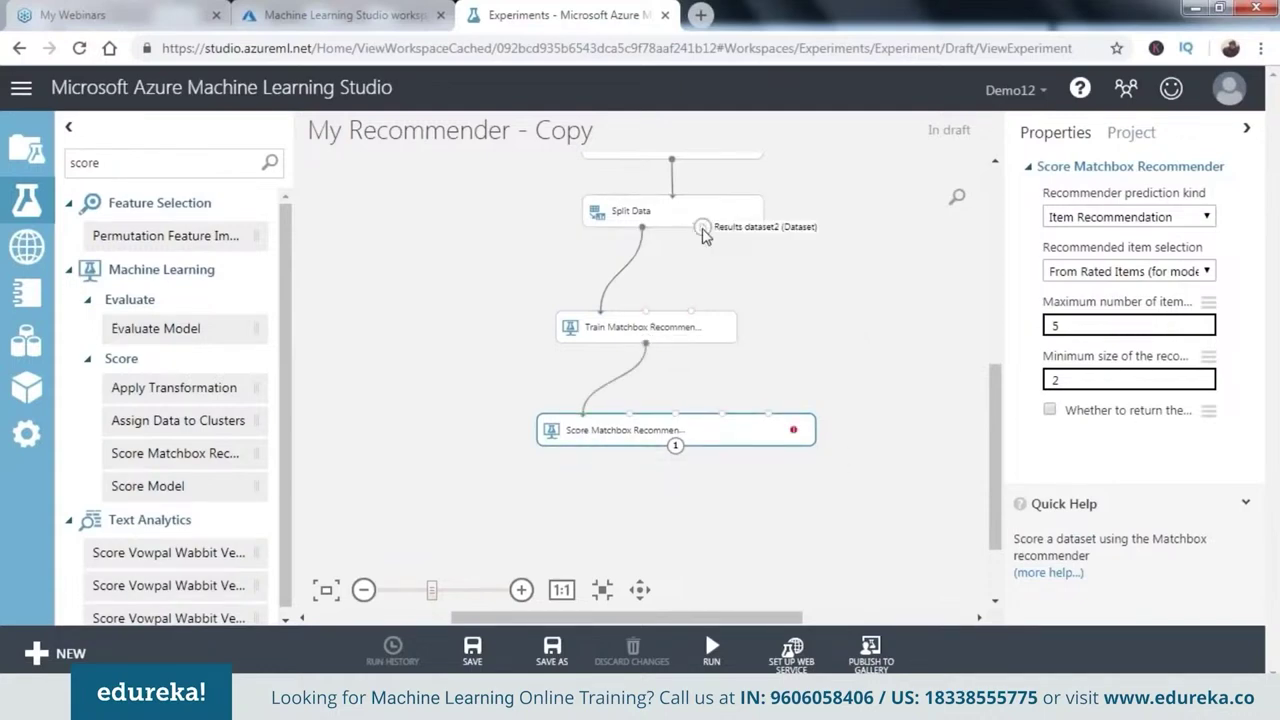
left_click_drag(703, 229, 628, 412)
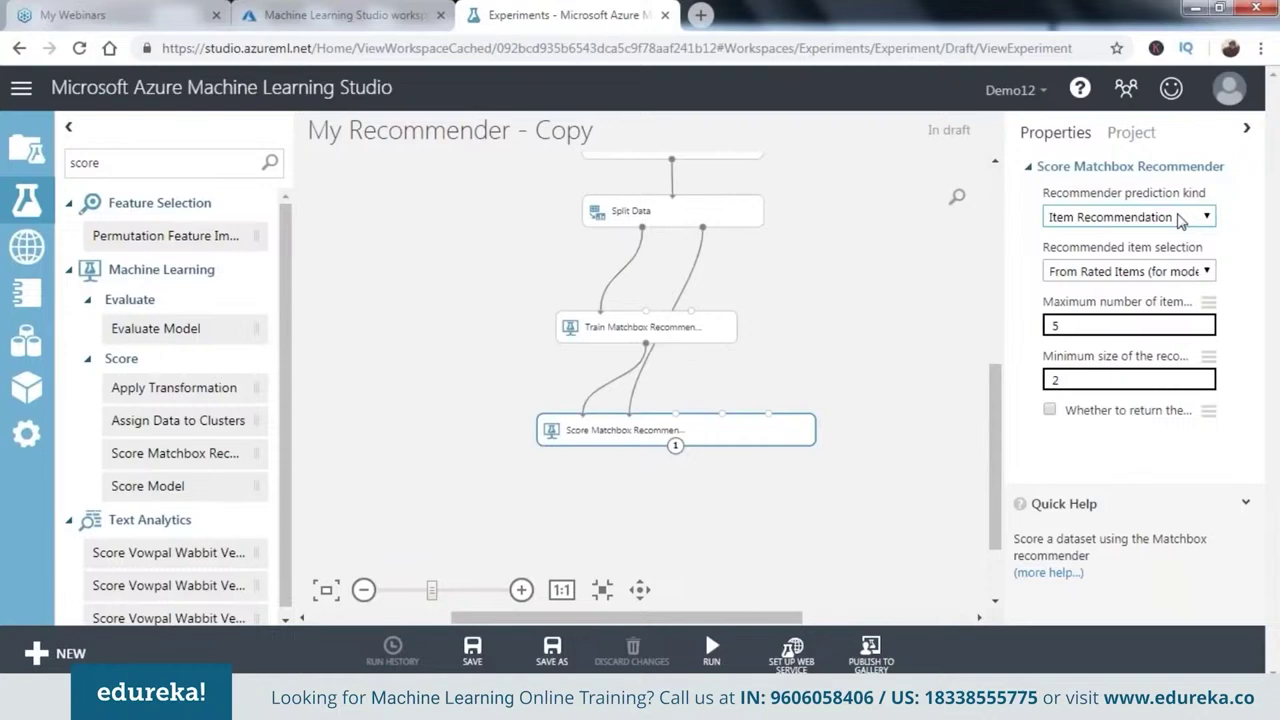
- Set the prediction kind to Related Items with a maximum of 1 related item
left_click(1180, 218)
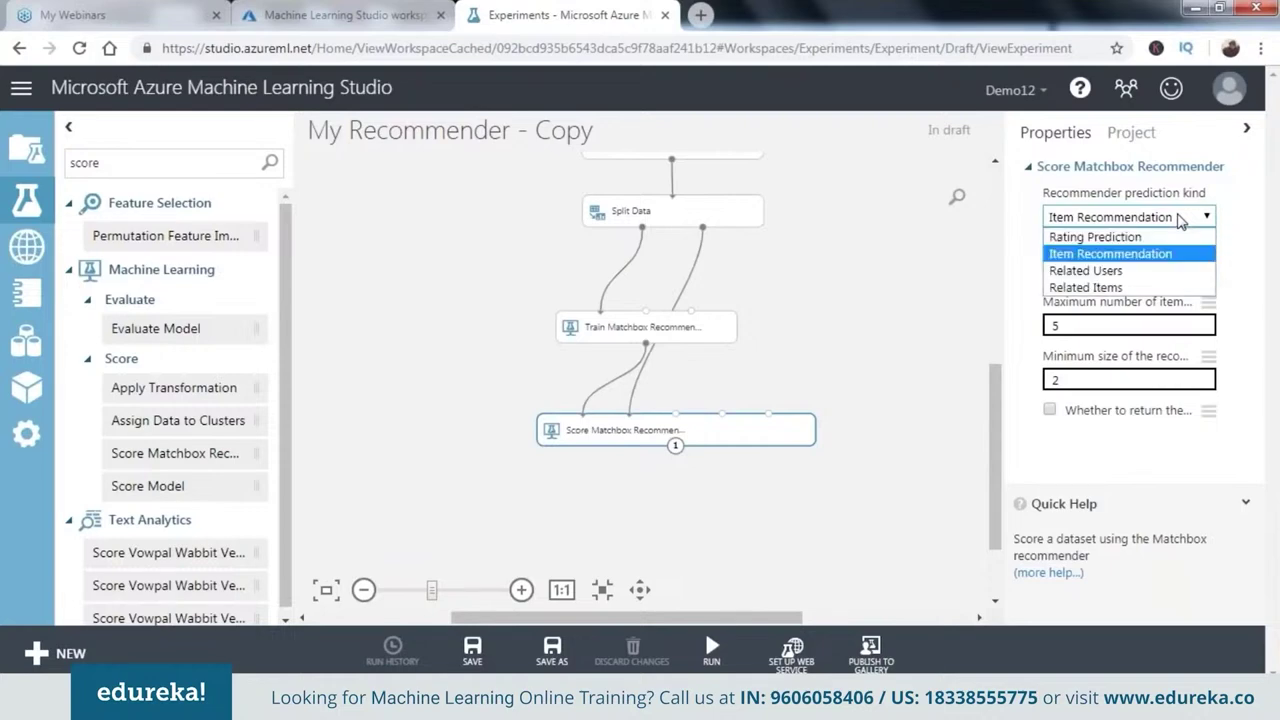
left_click(1078, 288)
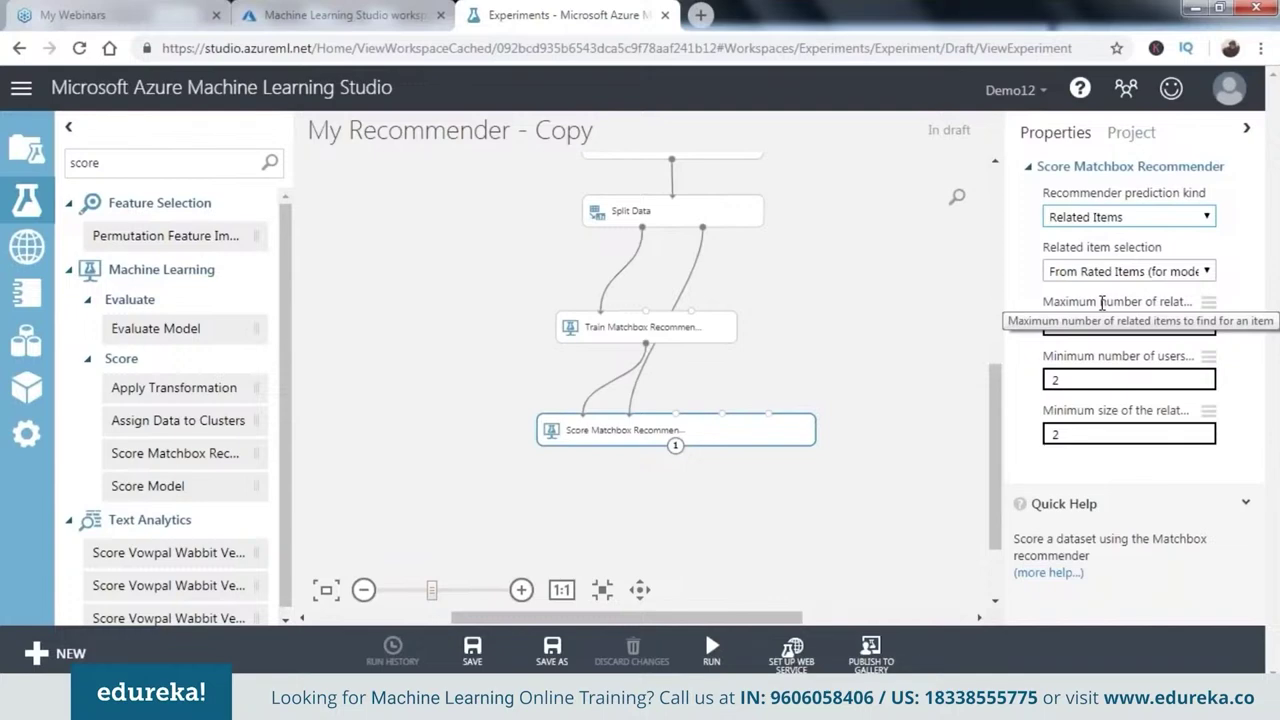
left_click(1097, 320)
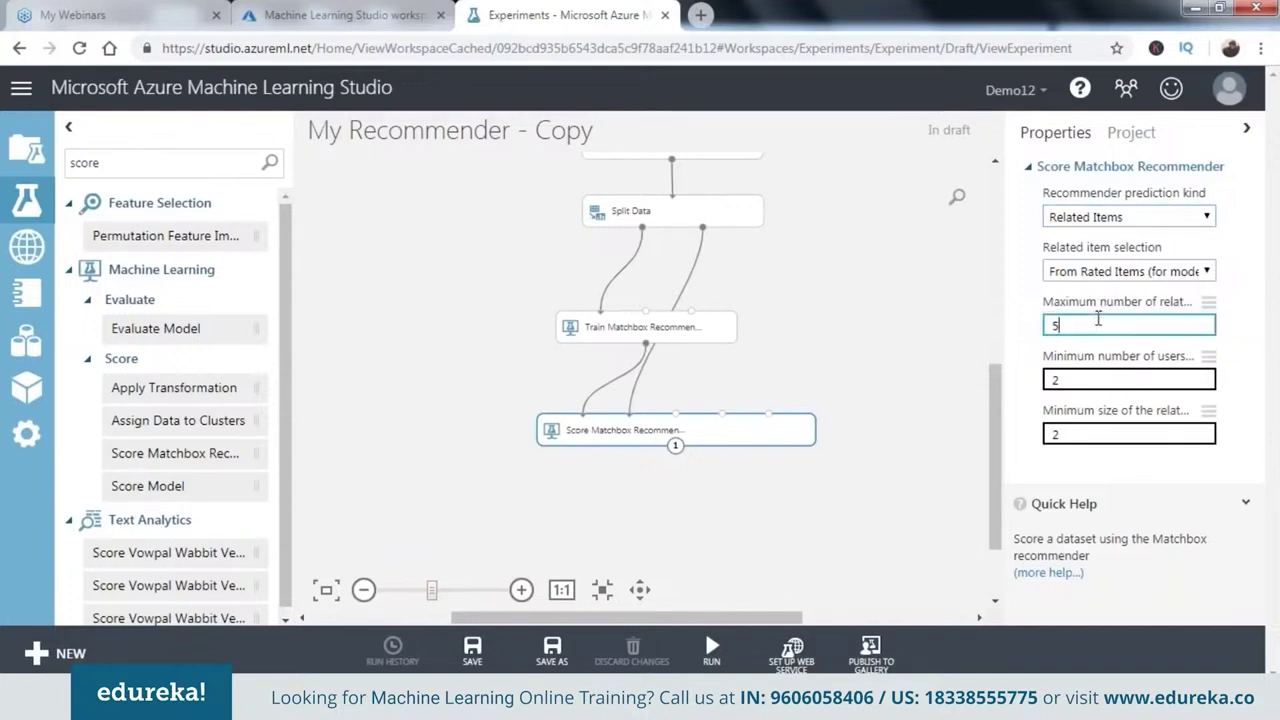
double_click(1094, 320)
type("1")
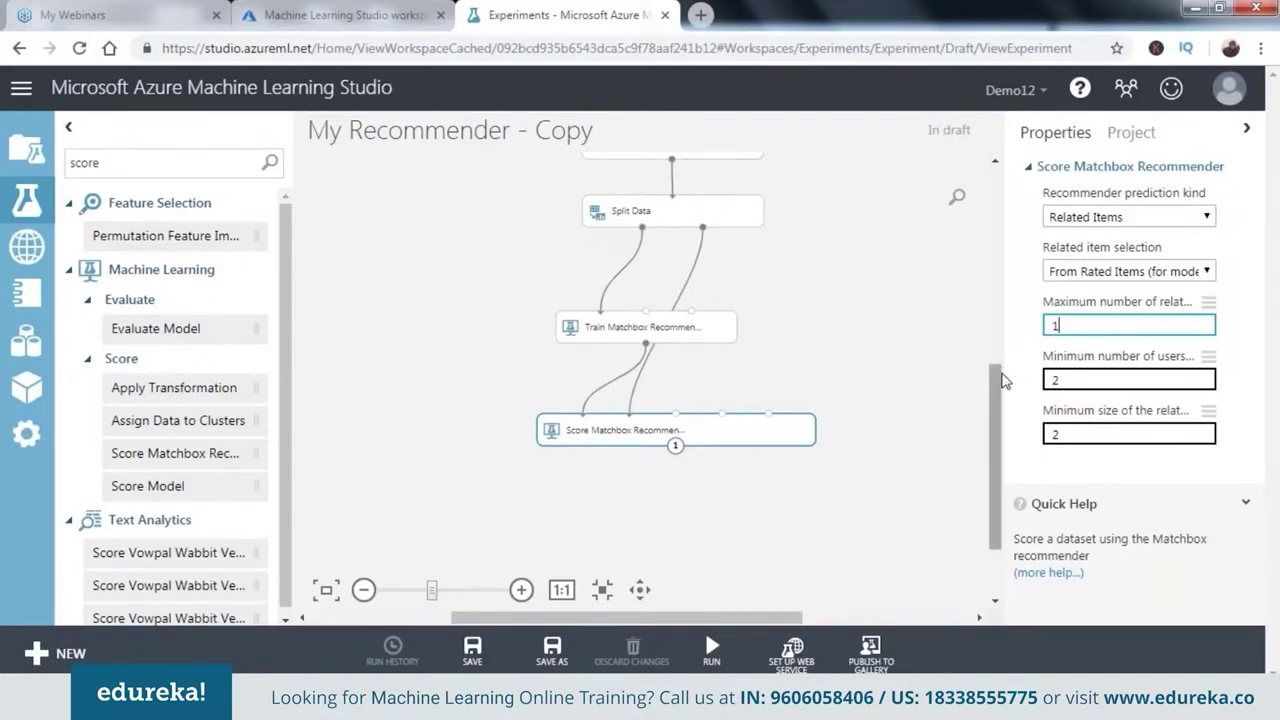
mouse_move(1004, 380)
left_mouse_down()
mouse_move(1004, 400)
mouse_move(1003, 378)
left_mouse_up()
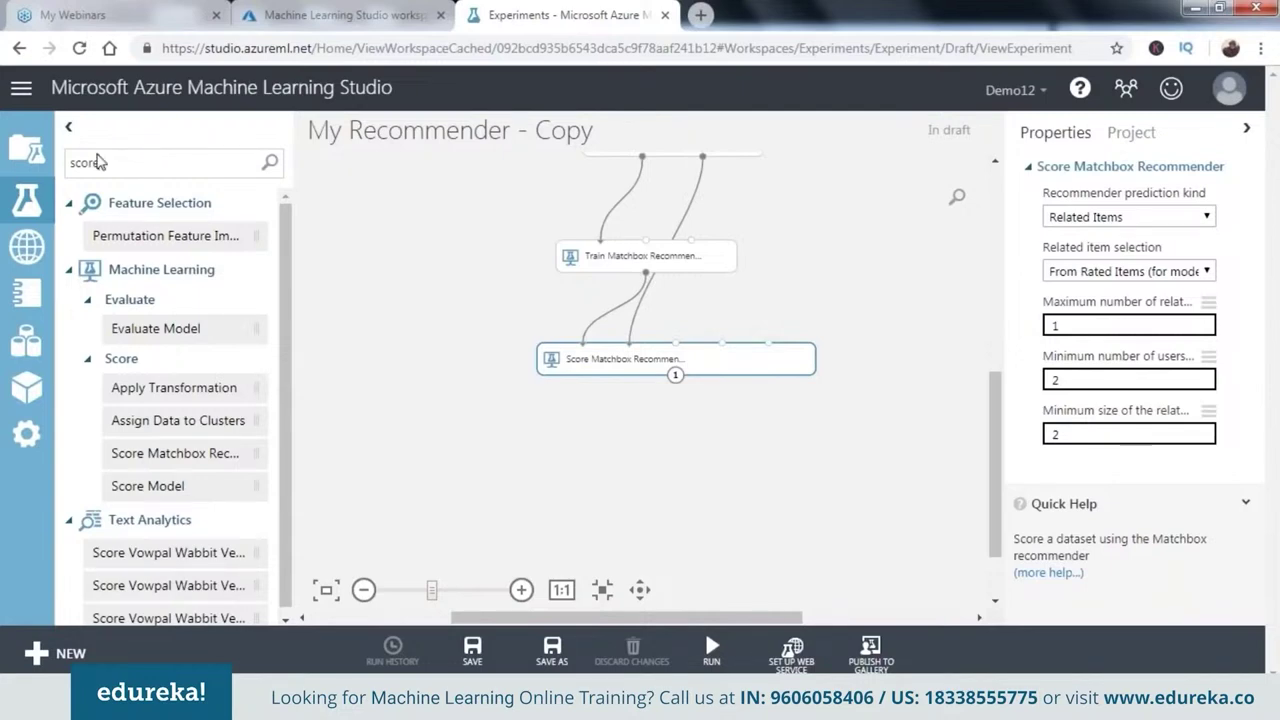
- Search for 'evaluate' and place an Evaluate Recommender below Score Matchbox
left_click_drag(100, 162, 27, 165)
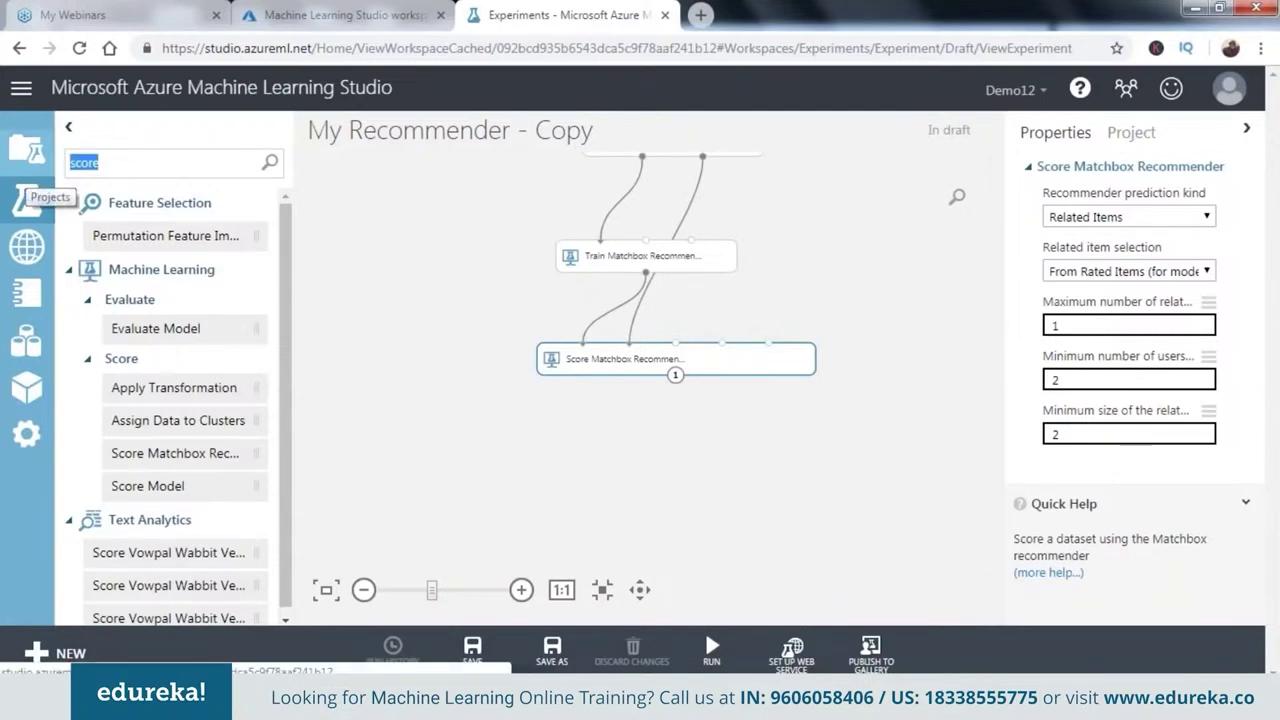
type("evalu")
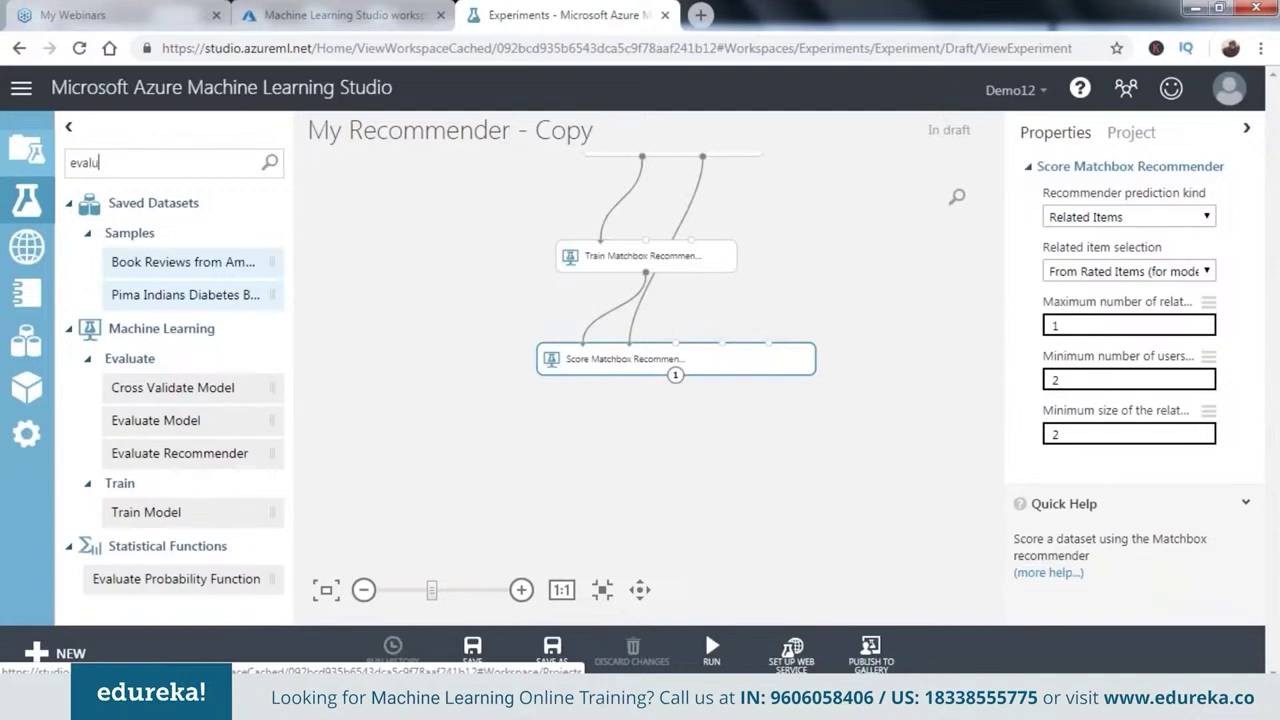
type("ate")
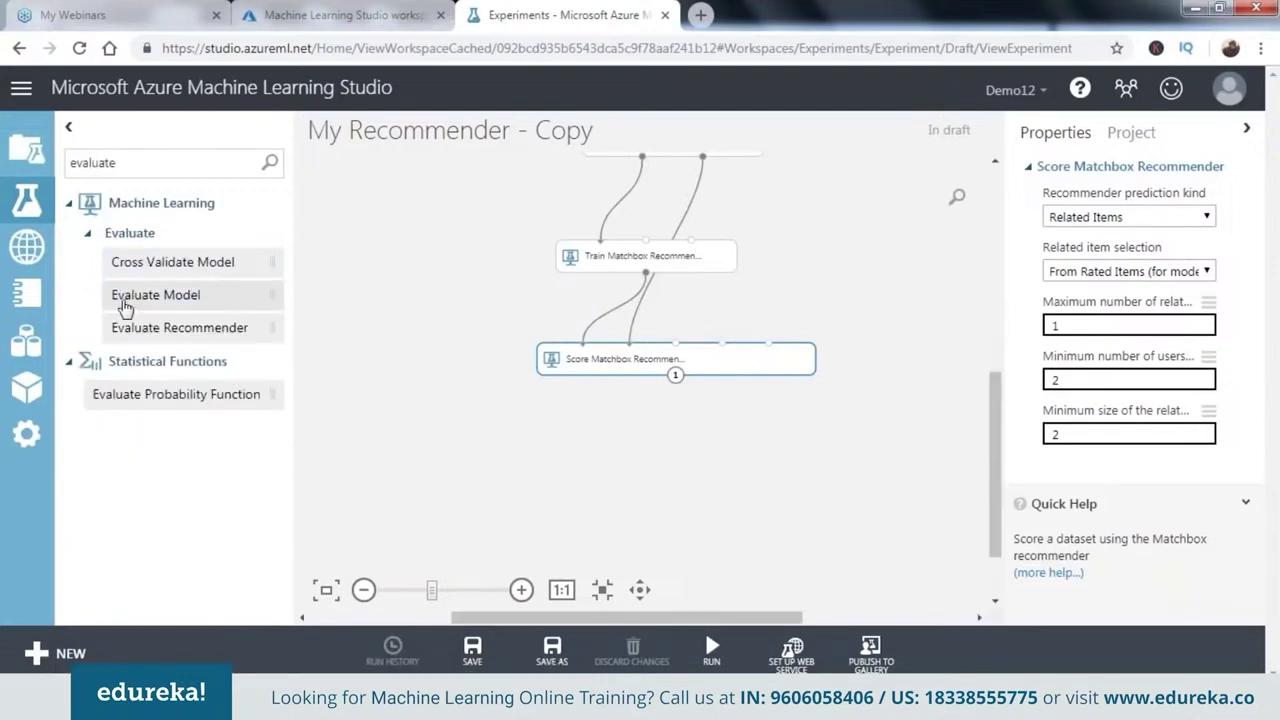
left_click(158, 338)
left_click_drag(158, 338, 658, 463)
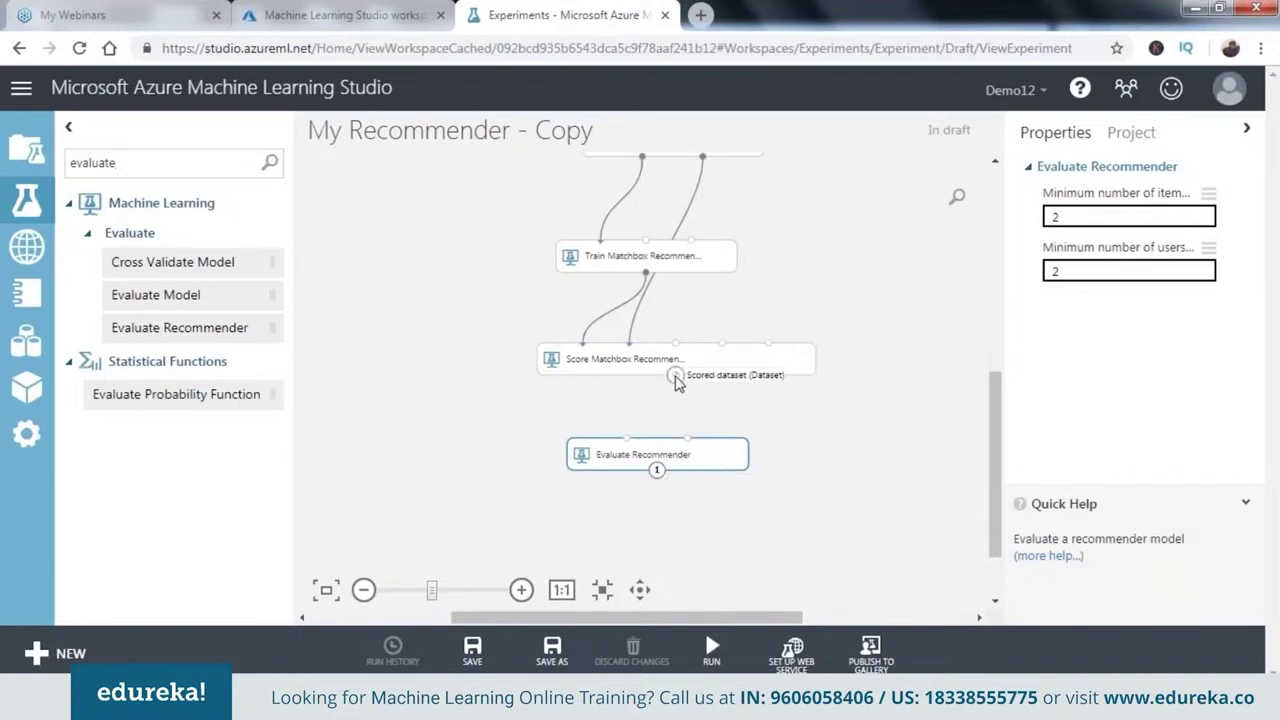
- Connect Score Matchbox's scored output and Split Data's second output into Evaluate Recommender
left_click_drag(676, 375, 688, 447)
scroll(671, 166, "up", 3)
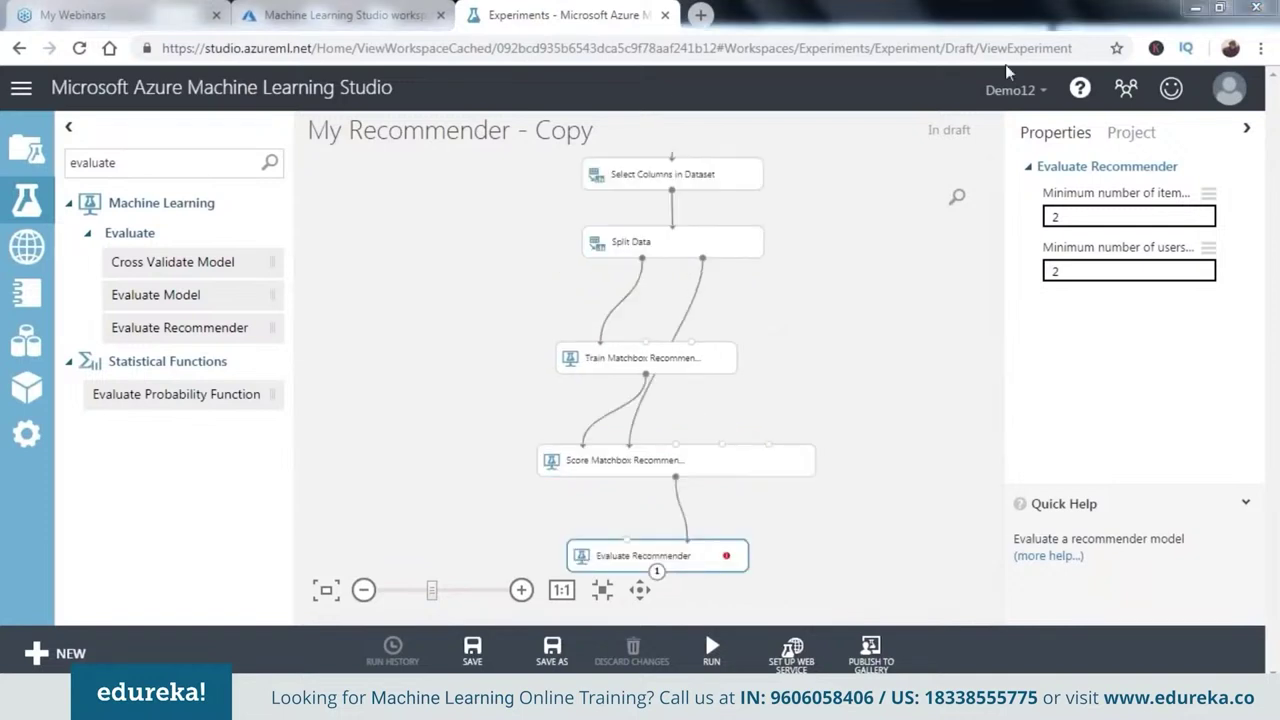
scroll(676, 408, "down", 2)
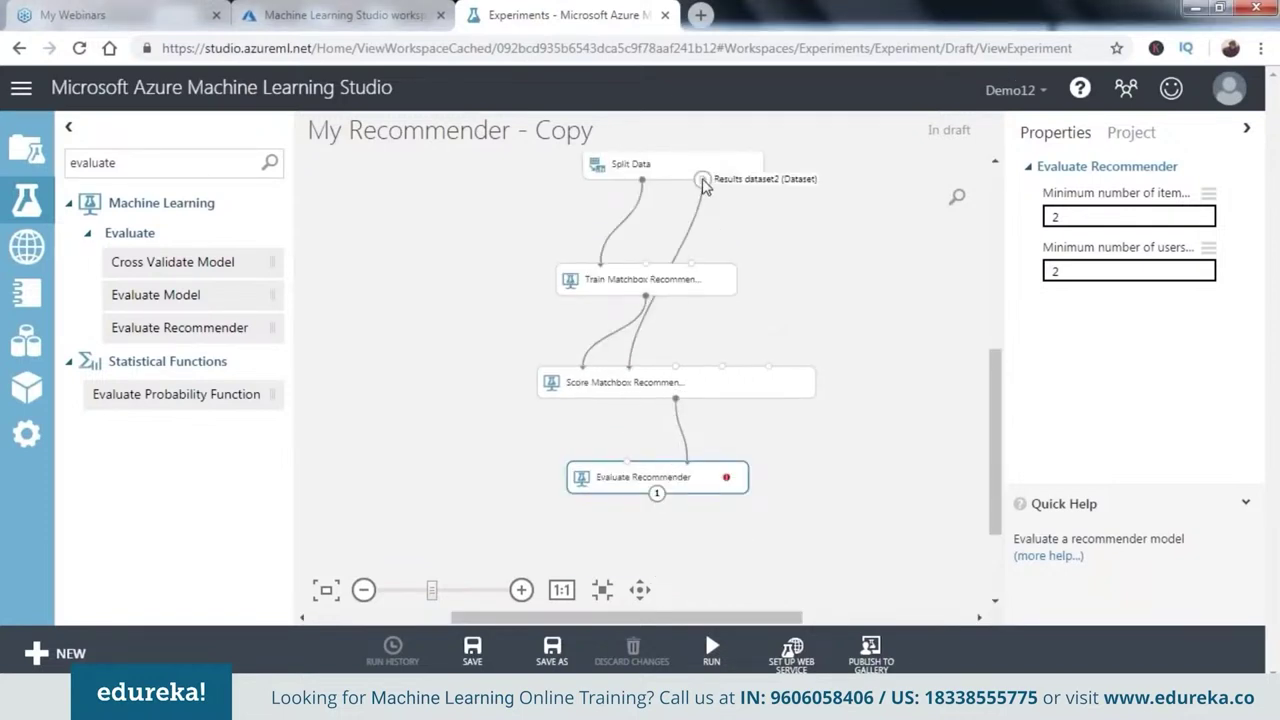
left_click_drag(703, 180, 628, 466)
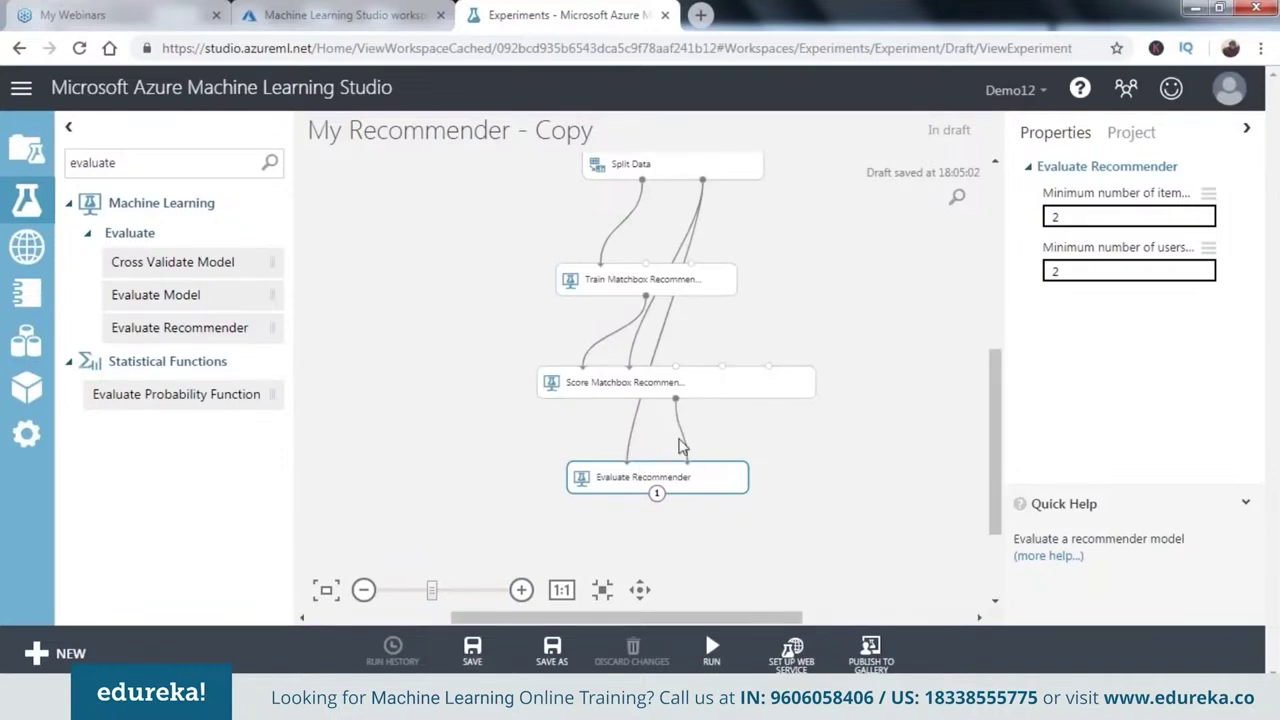
left_click_drag(683, 446, 687, 461)
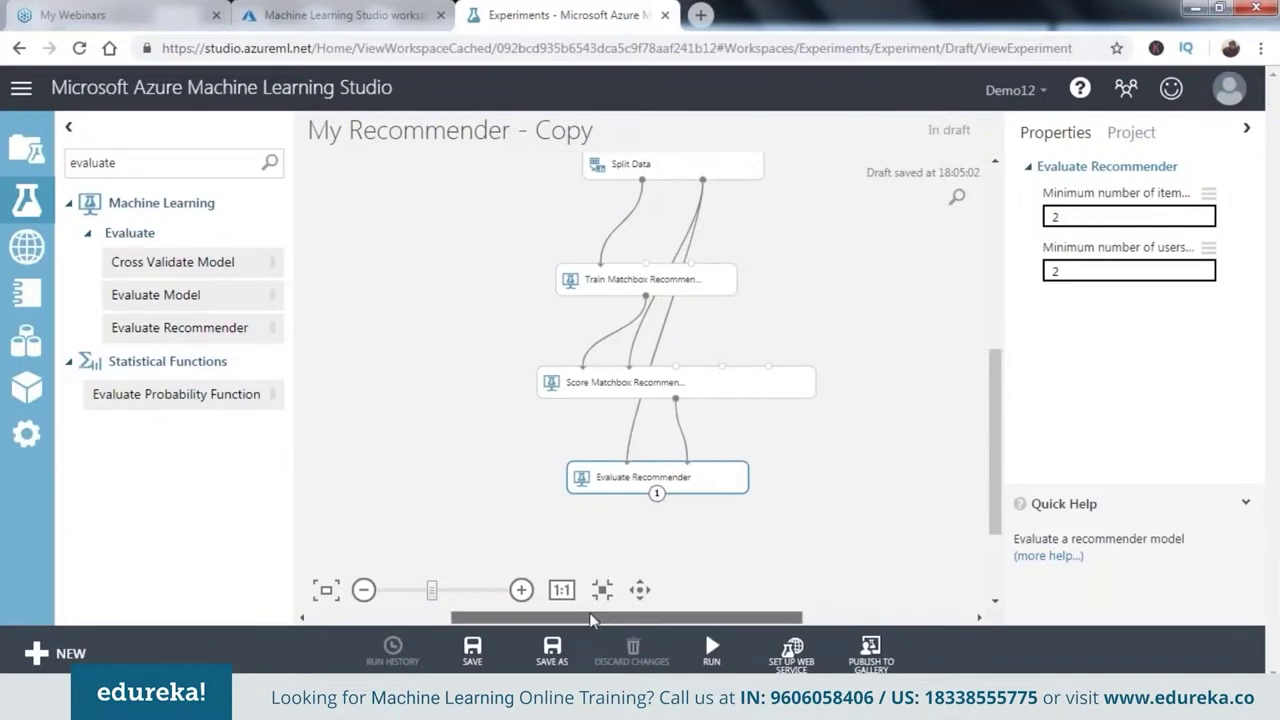
left_click_drag(589, 616, 656, 621)
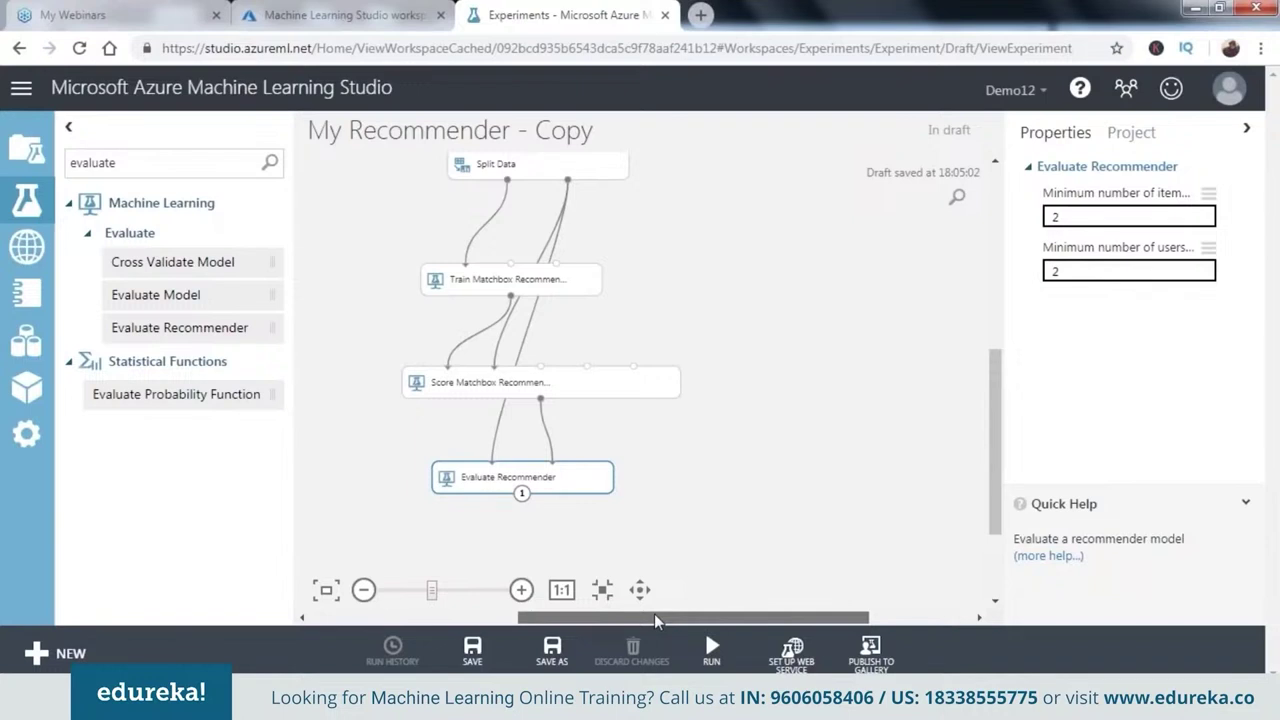
left_click_drag(651, 613, 520, 590)
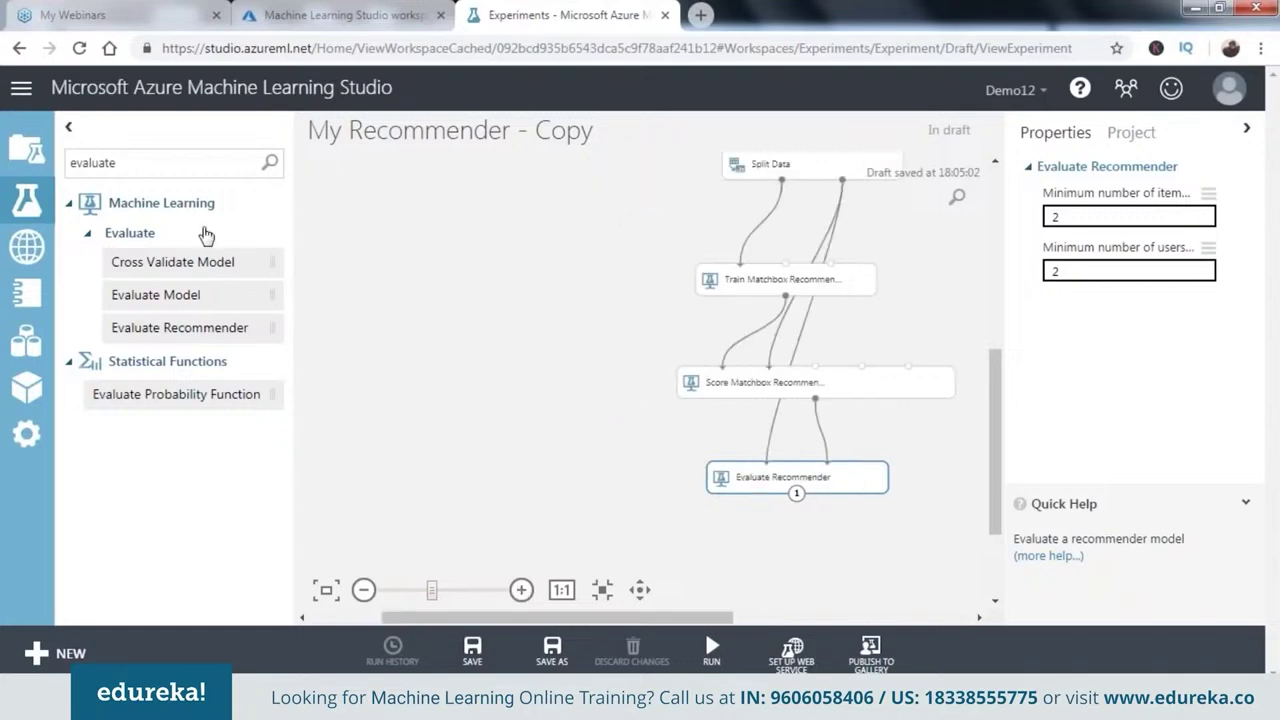
left_click_drag(116, 162, 24, 156)
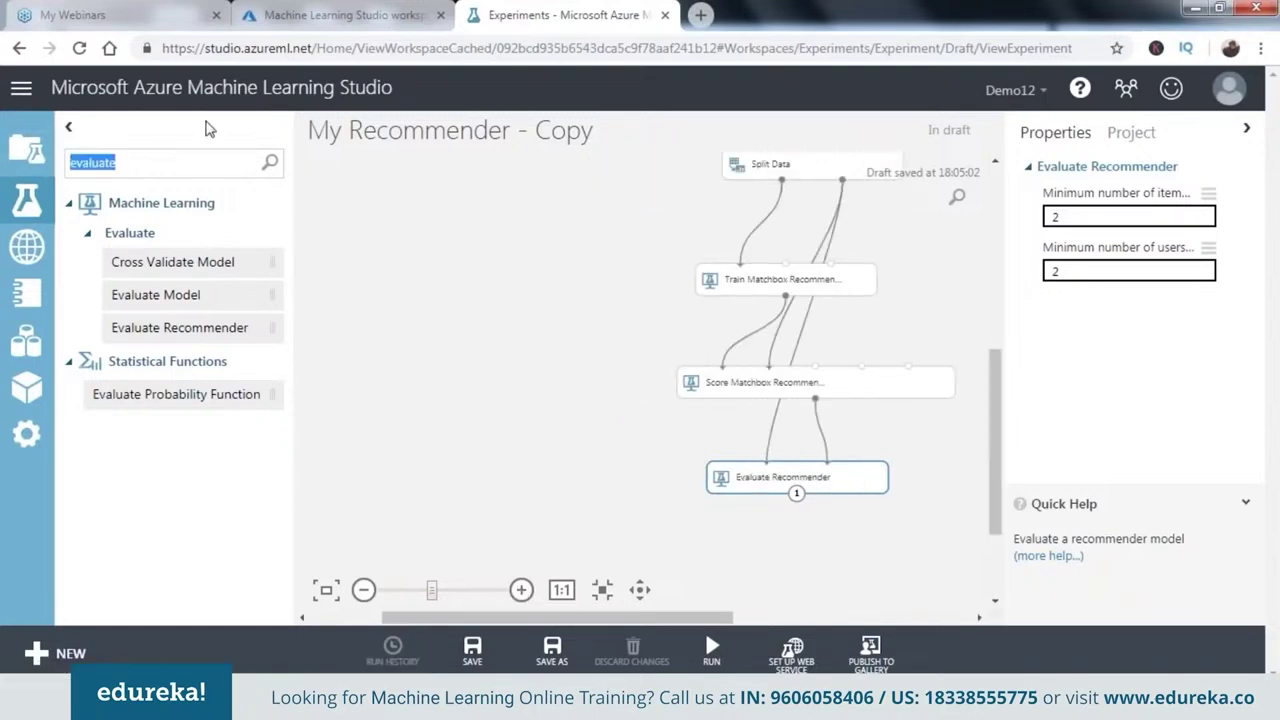
- Search 'movie' and place the IMDB Movie Titles dataset on the canvas
type("movi")
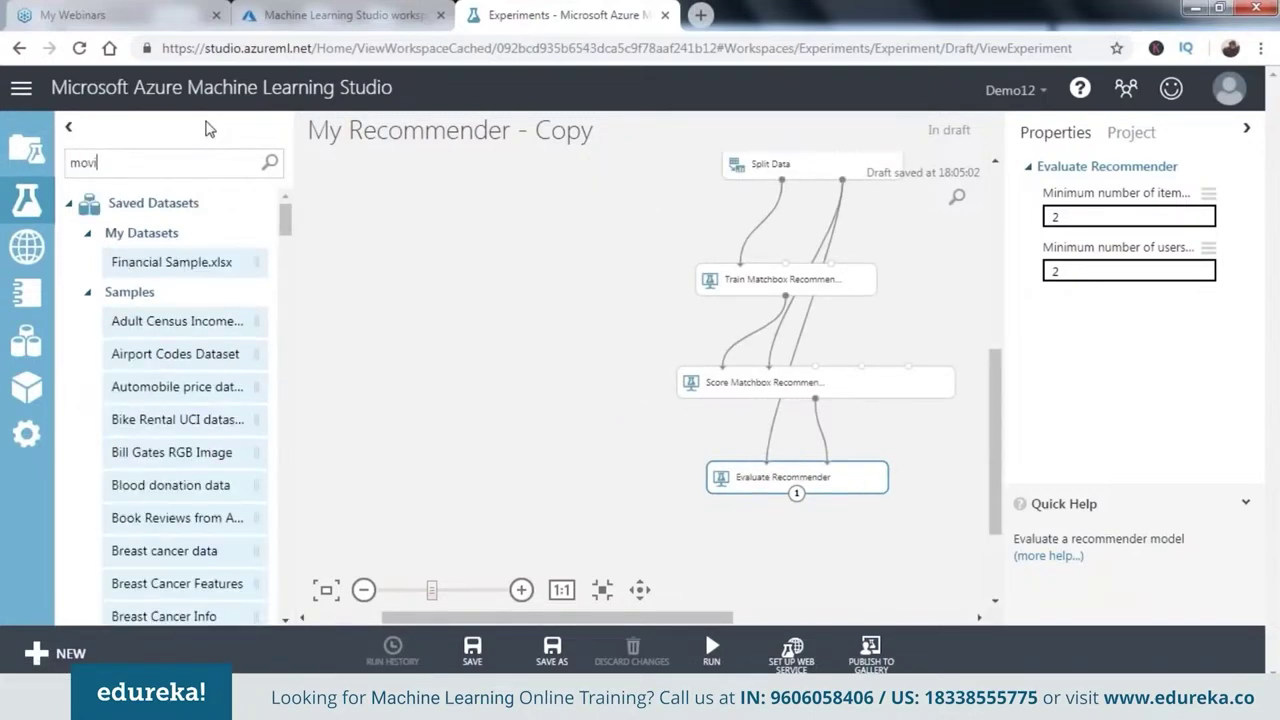
type("e")
left_click_drag(160, 264, 995, 296)
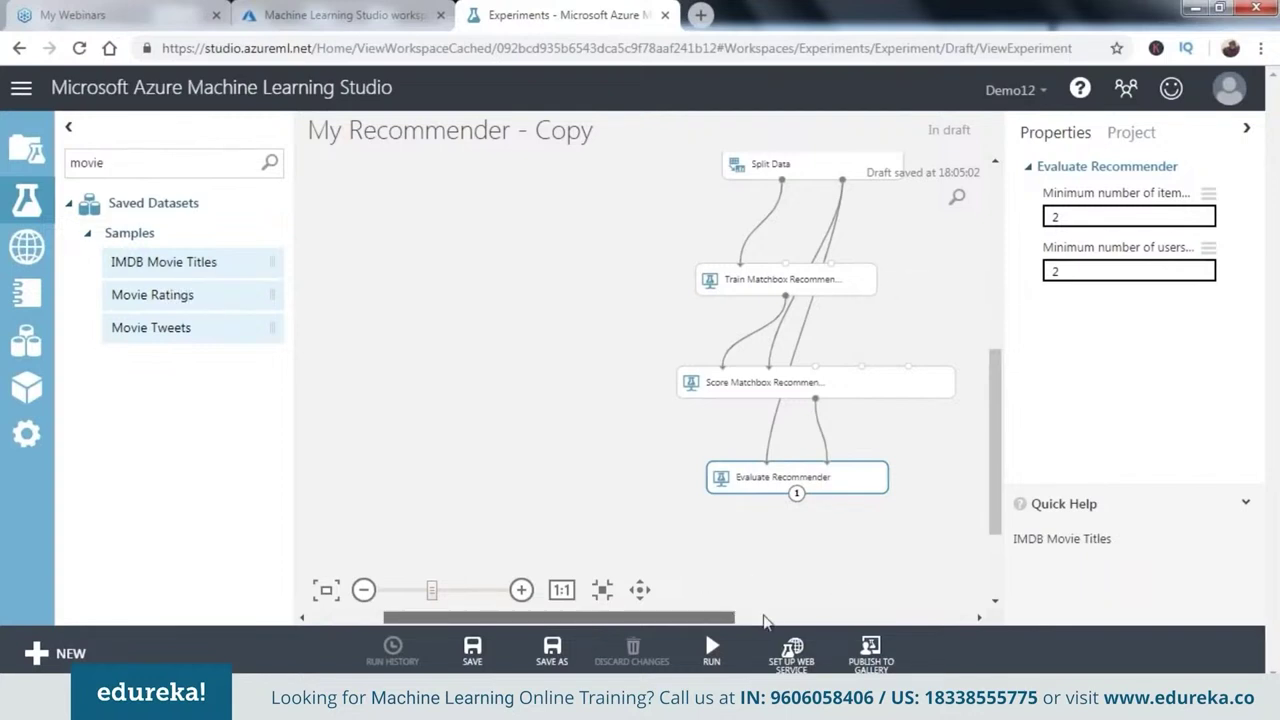
left_click_drag(765, 621, 972, 621)
left_click_drag(995, 486, 1000, 437)
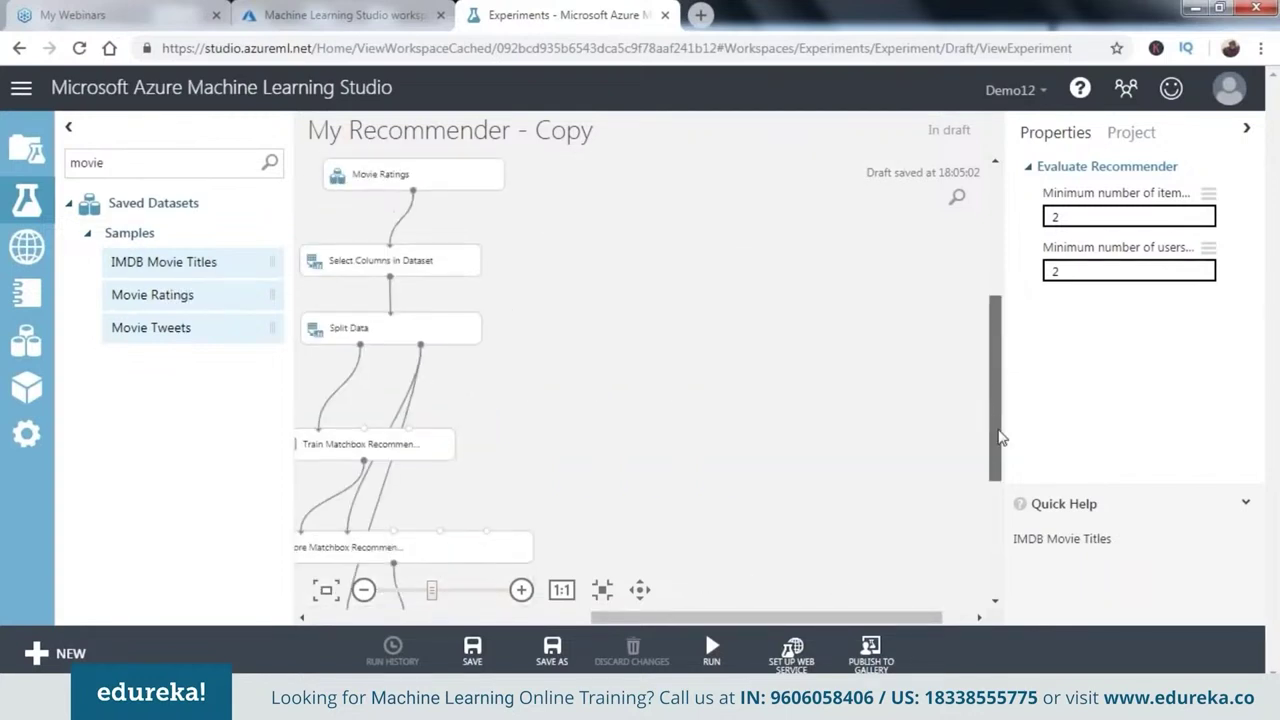
left_click_drag(131, 270, 723, 261)
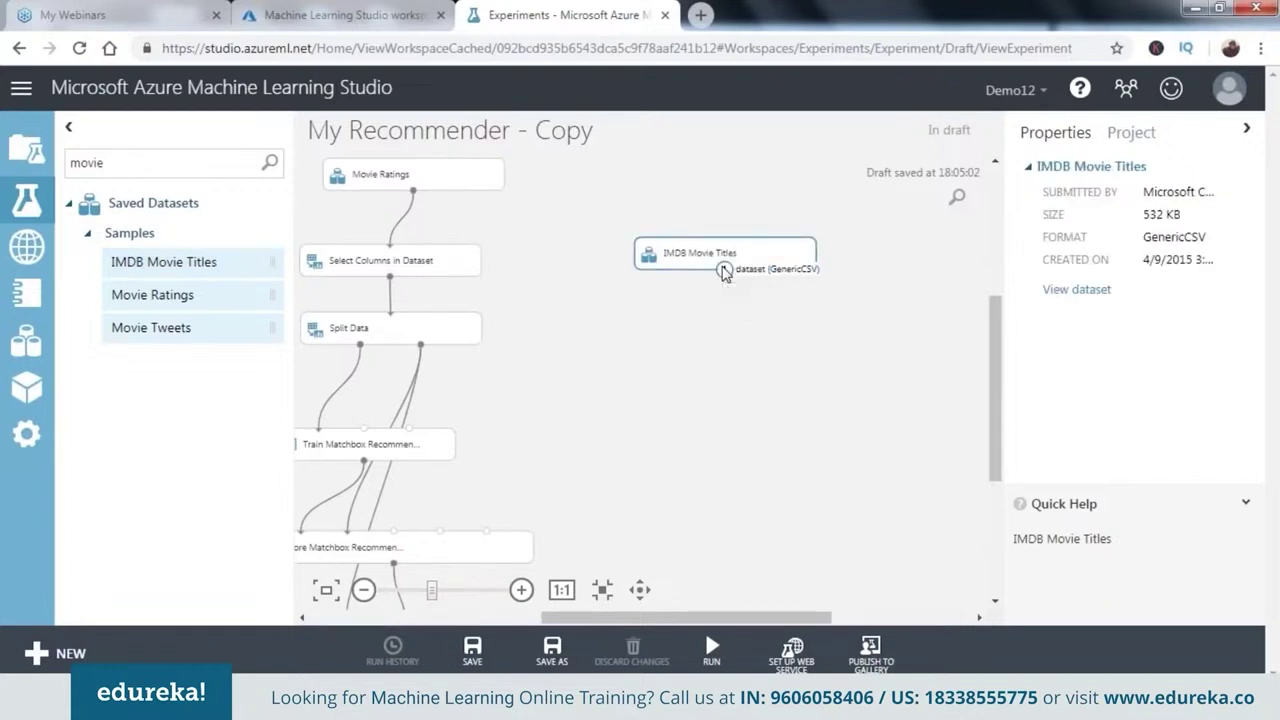
- Preview the IMDB Movie Titles data: 16,614 rows of Movie ID and Movie Name
right_click(725, 271)
left_click(785, 320)
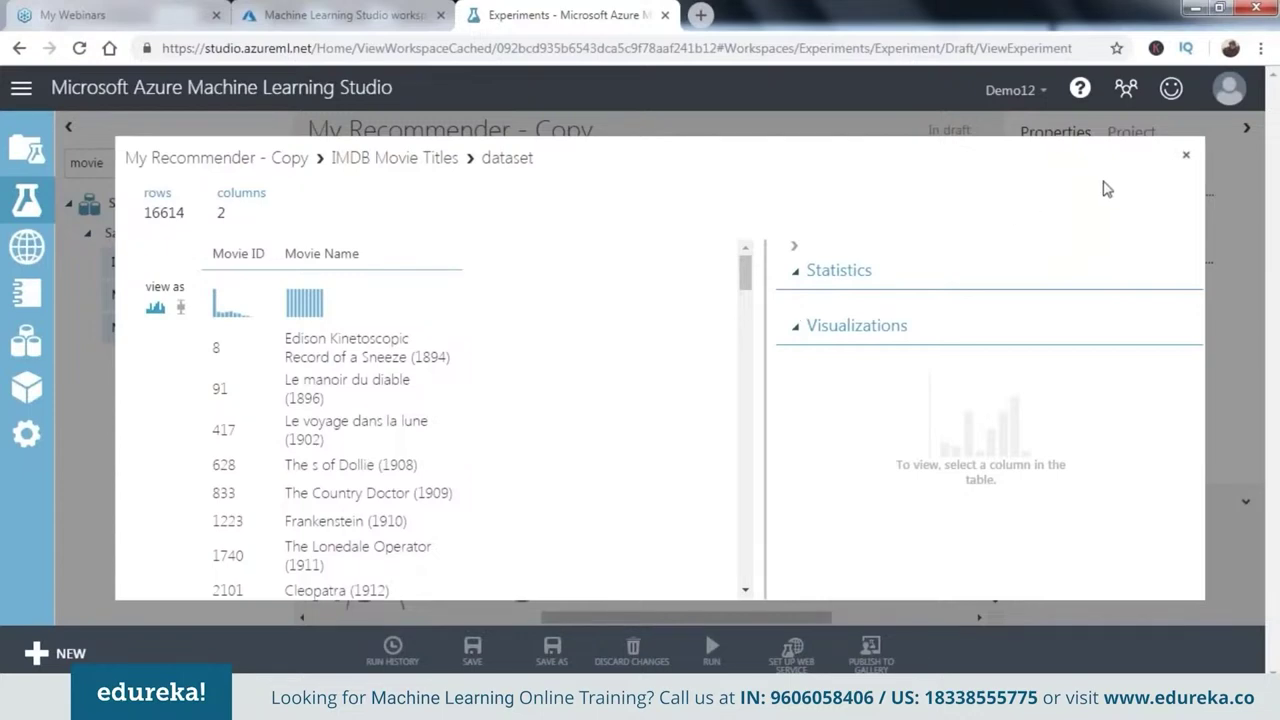
left_click(1187, 160)
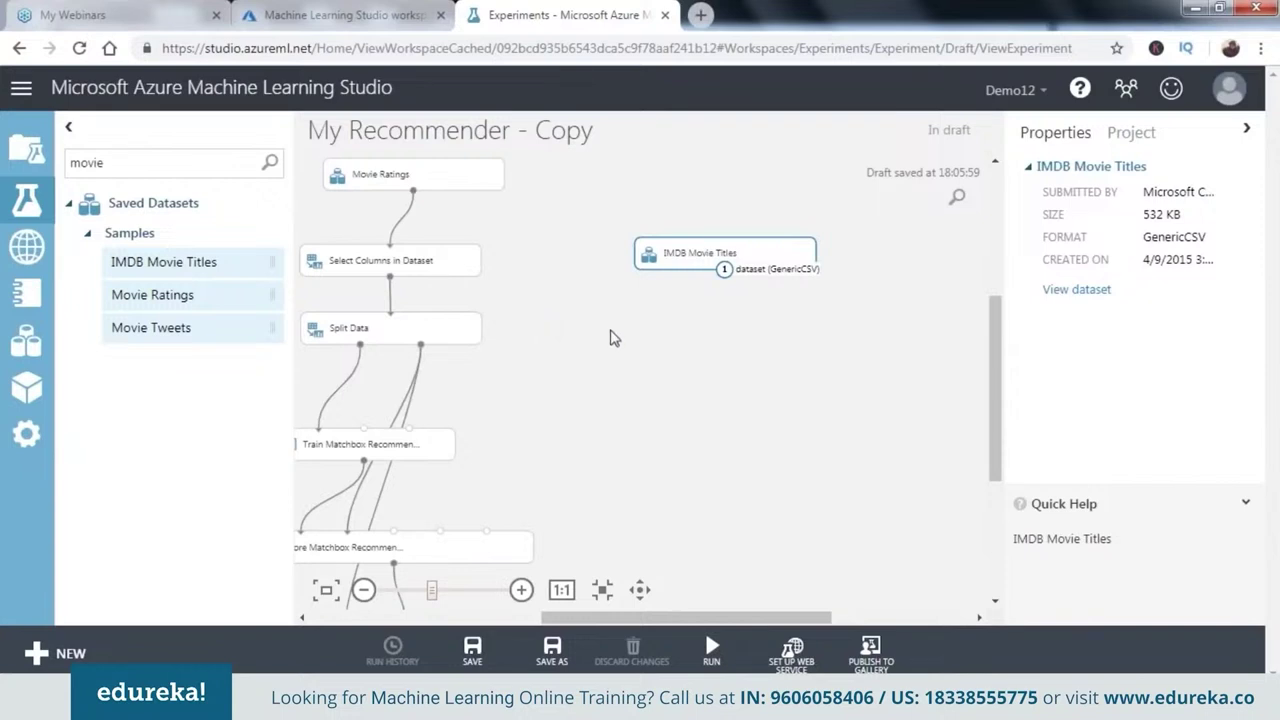
double_click(126, 163)
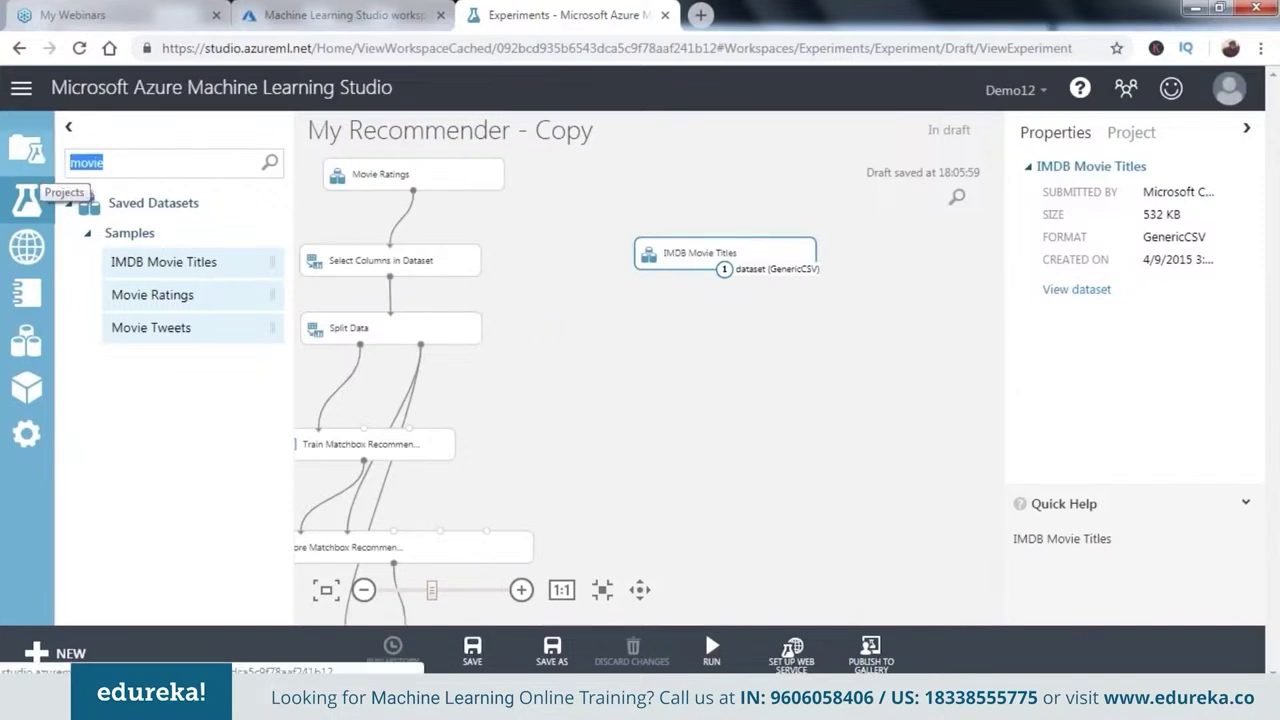
- Add an Edit Metadata module fed by IMDB Movie Titles and open its rule-based column selector
type("edit")
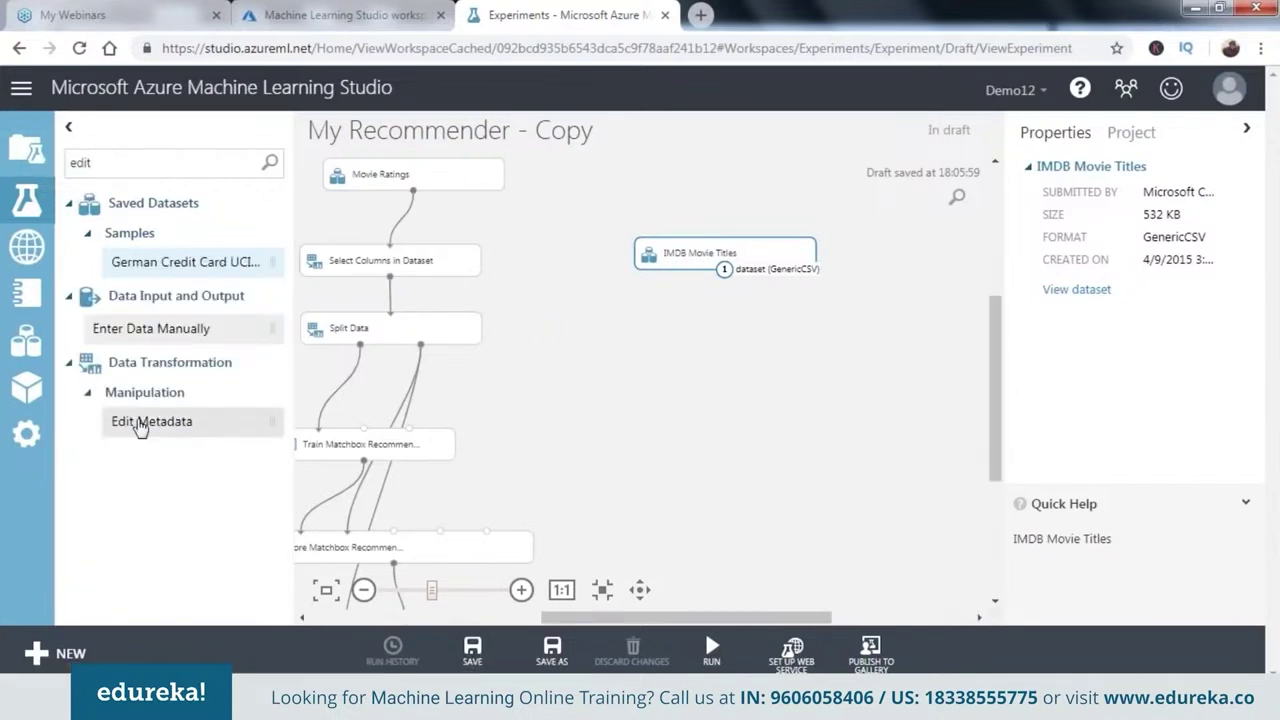
left_click_drag(140, 425, 724, 352)
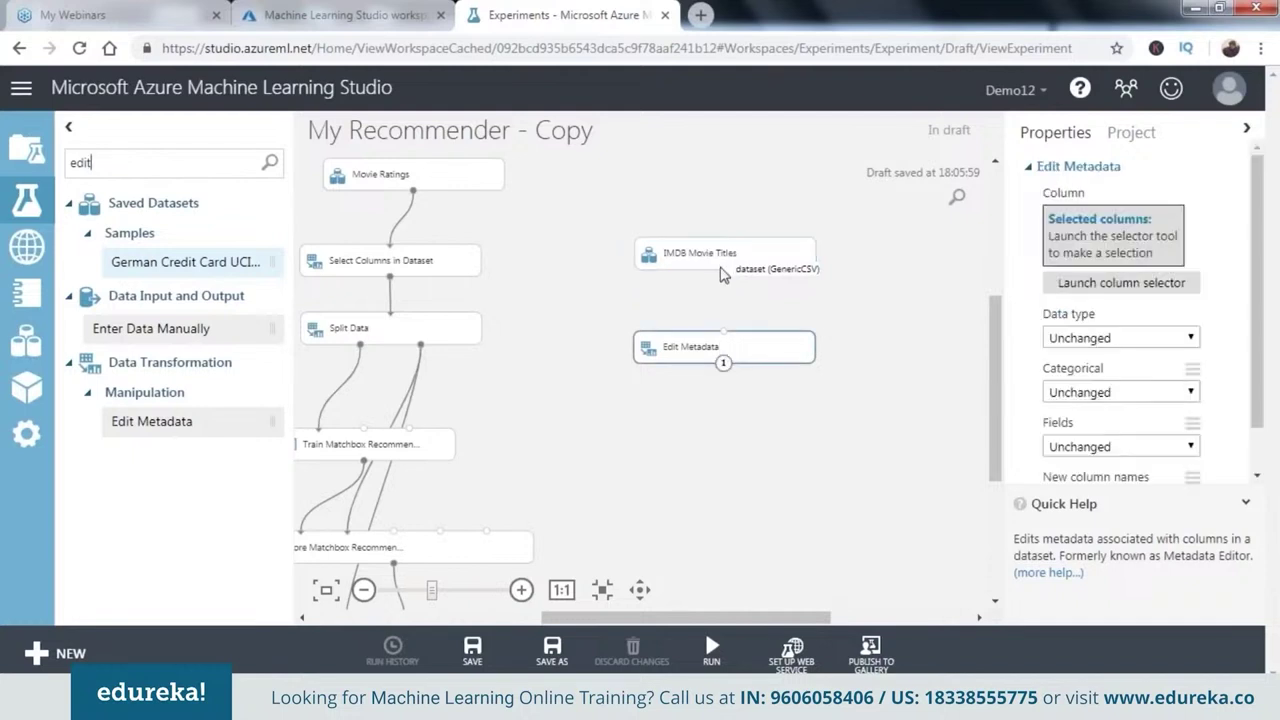
left_click_drag(727, 272, 724, 362)
left_click(759, 338)
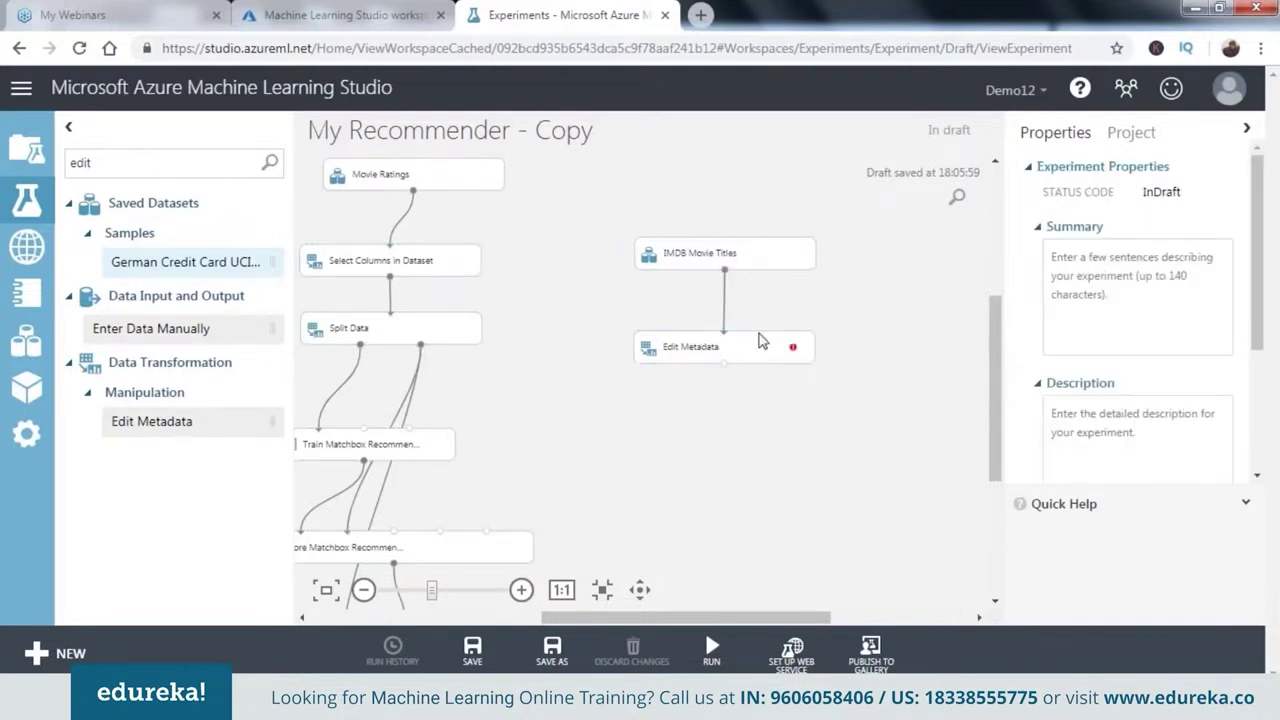
left_click(759, 341)
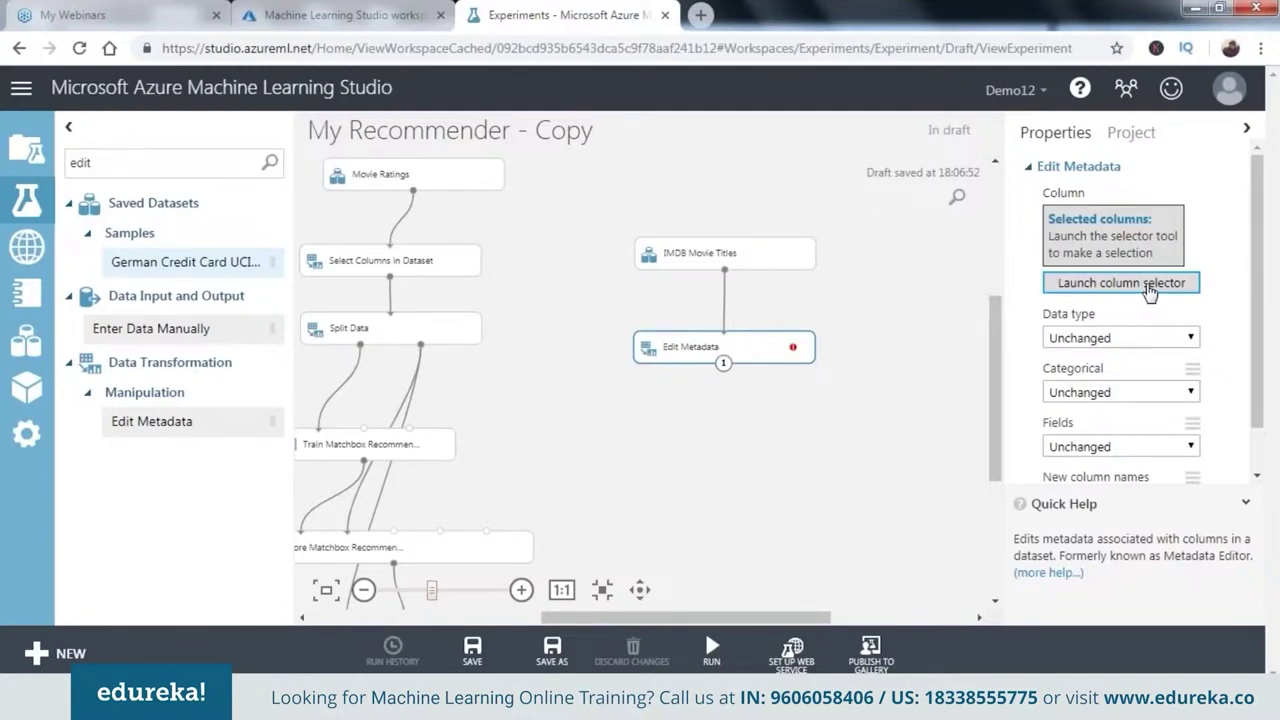
left_click(1149, 285)
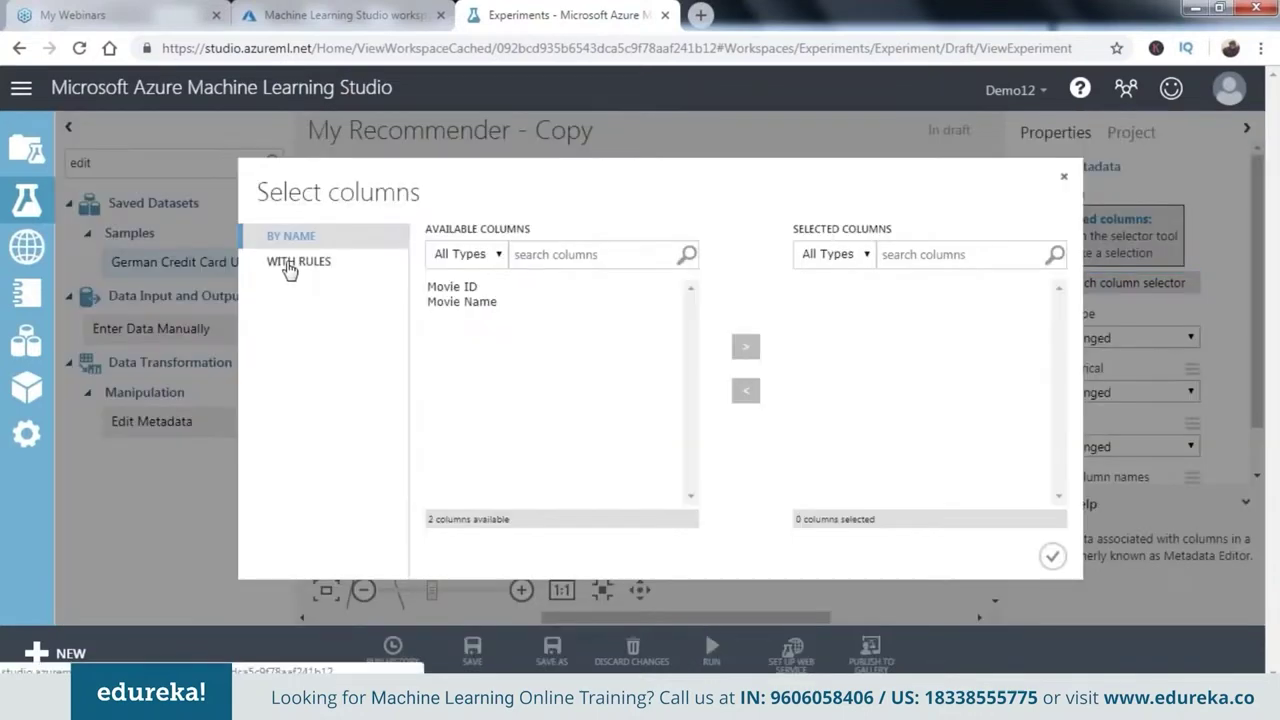
left_click(285, 263)
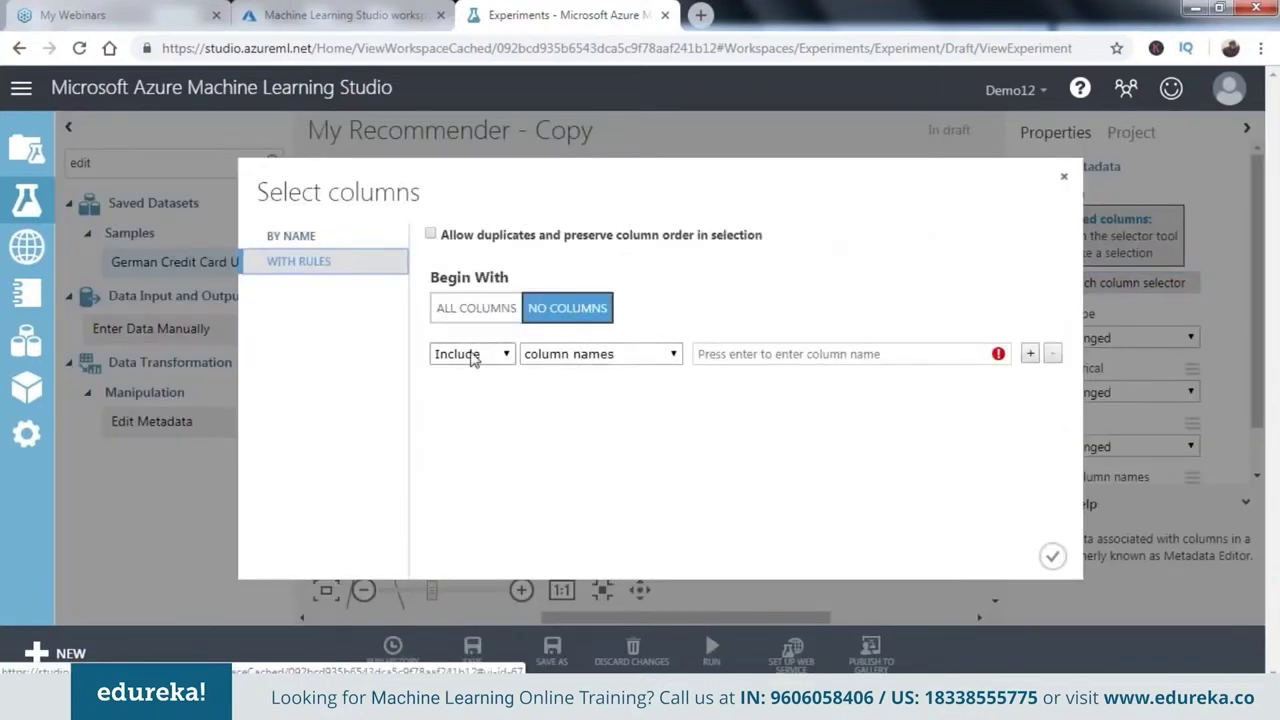
- Try entering 'Item' as a column rule, then cancel the column chooser
left_click(737, 357)
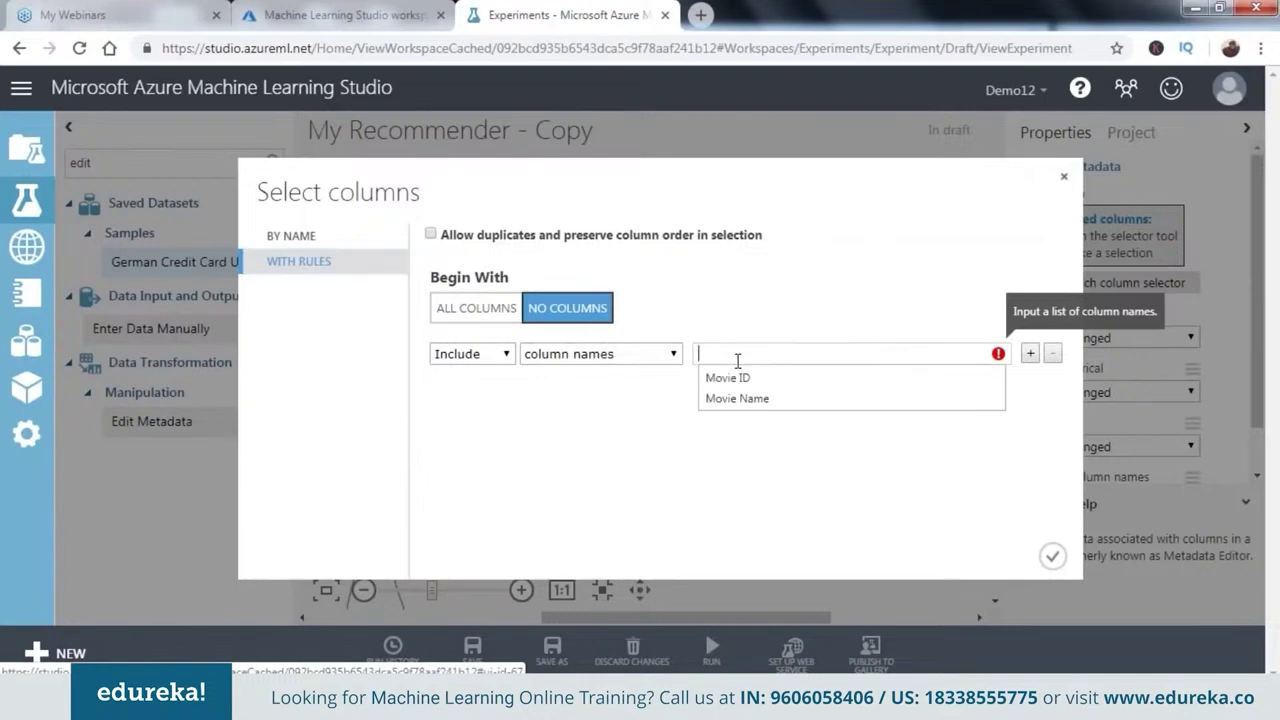
type("It")
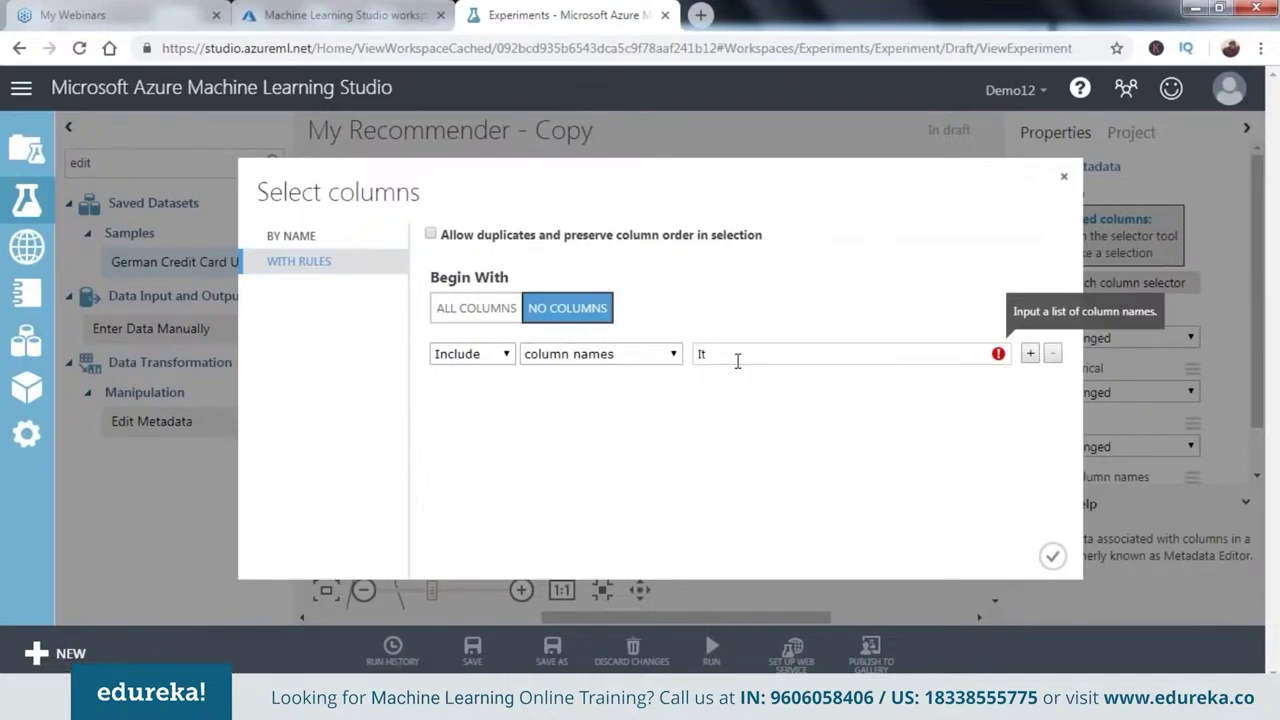
type("em")
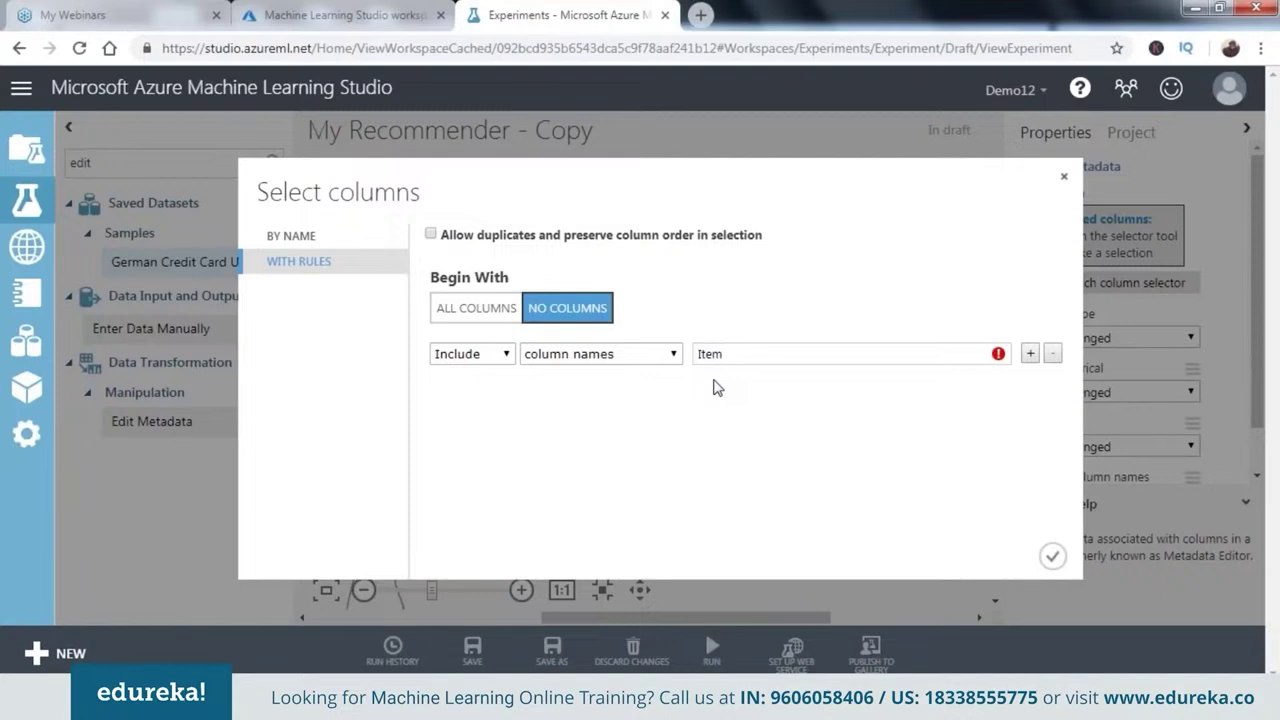
key("BackSpace")
key("BackSpace")
key("BackSpace")
key("BackSpace")
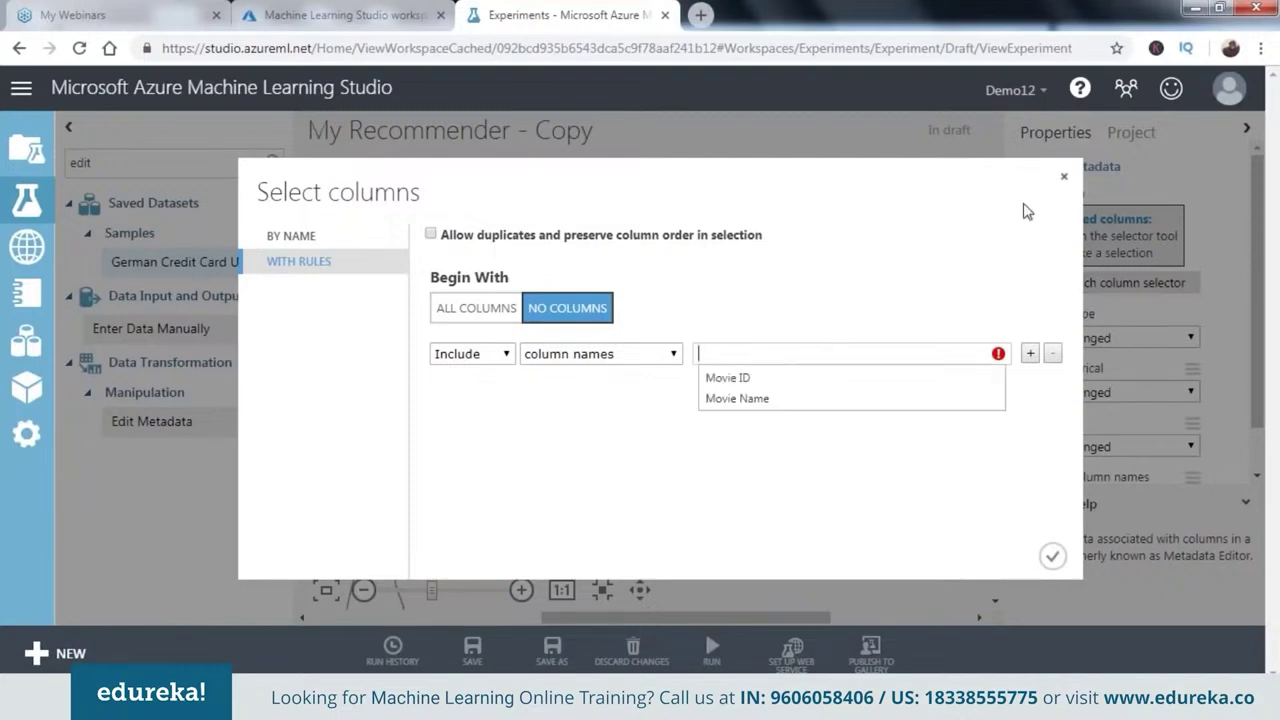
type("Item")
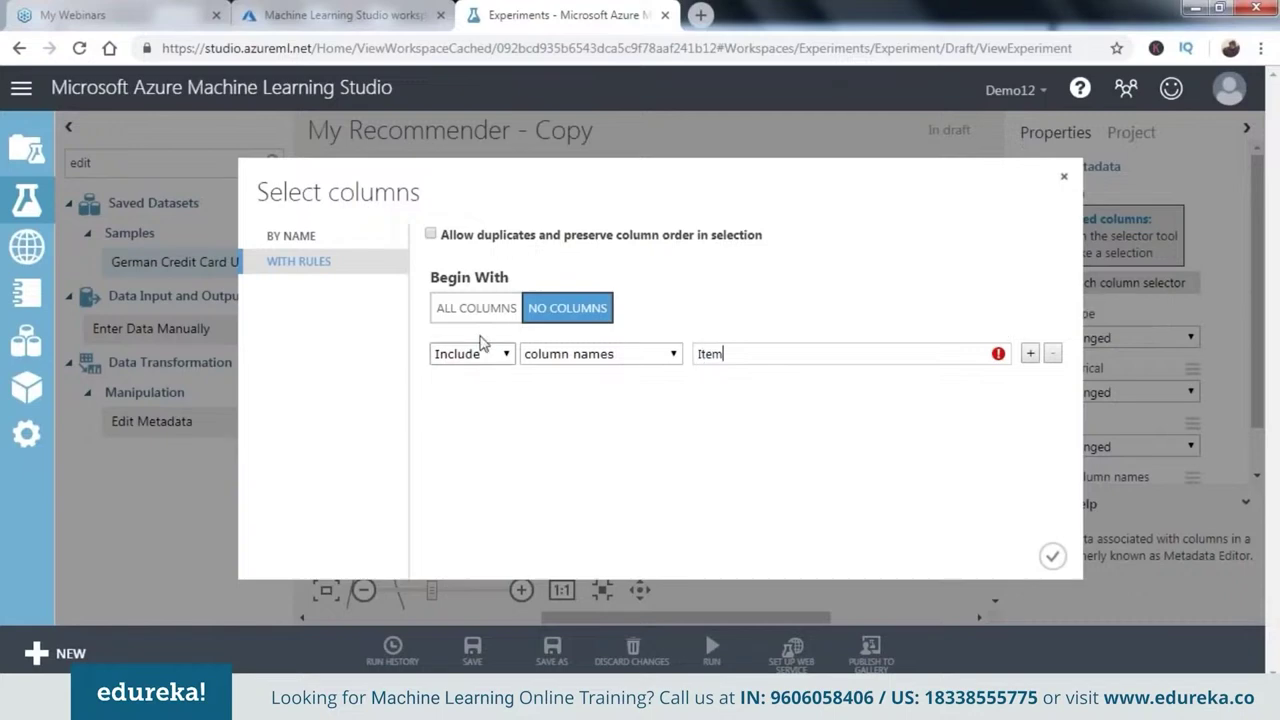
left_click(1052, 556)
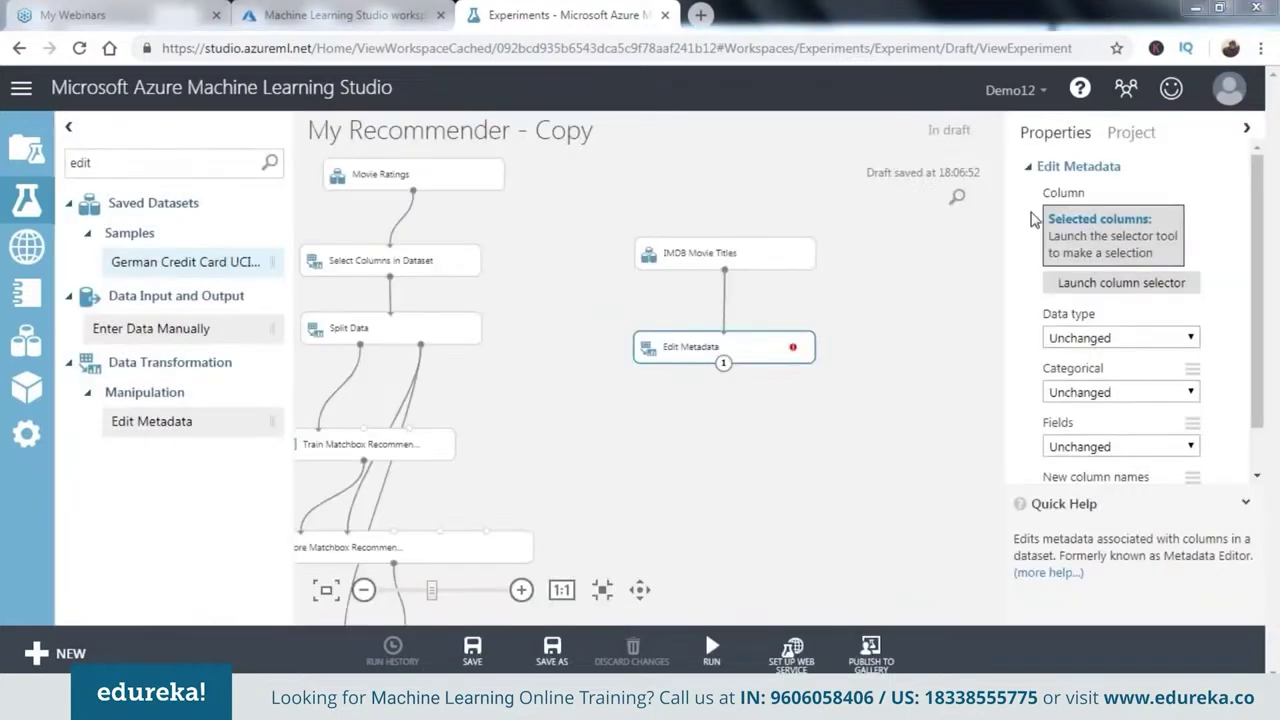
- Reselect the IMDB Movie Titles and Edit Metadata modules to review their settings
left_click(757, 387)
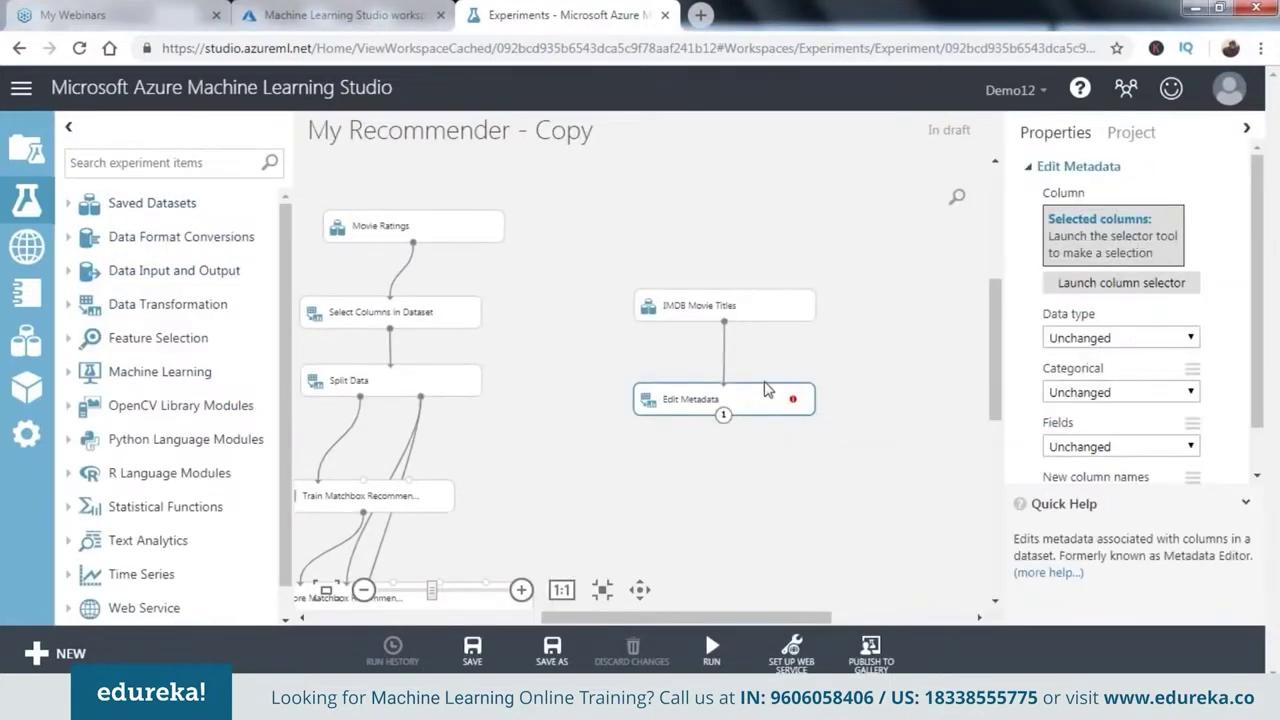
mouse_move(1000, 355)
left_mouse_down()
mouse_move(1000, 337)
mouse_move(1001, 369)
mouse_move(993, 337)
left_mouse_up()
left_click(731, 298)
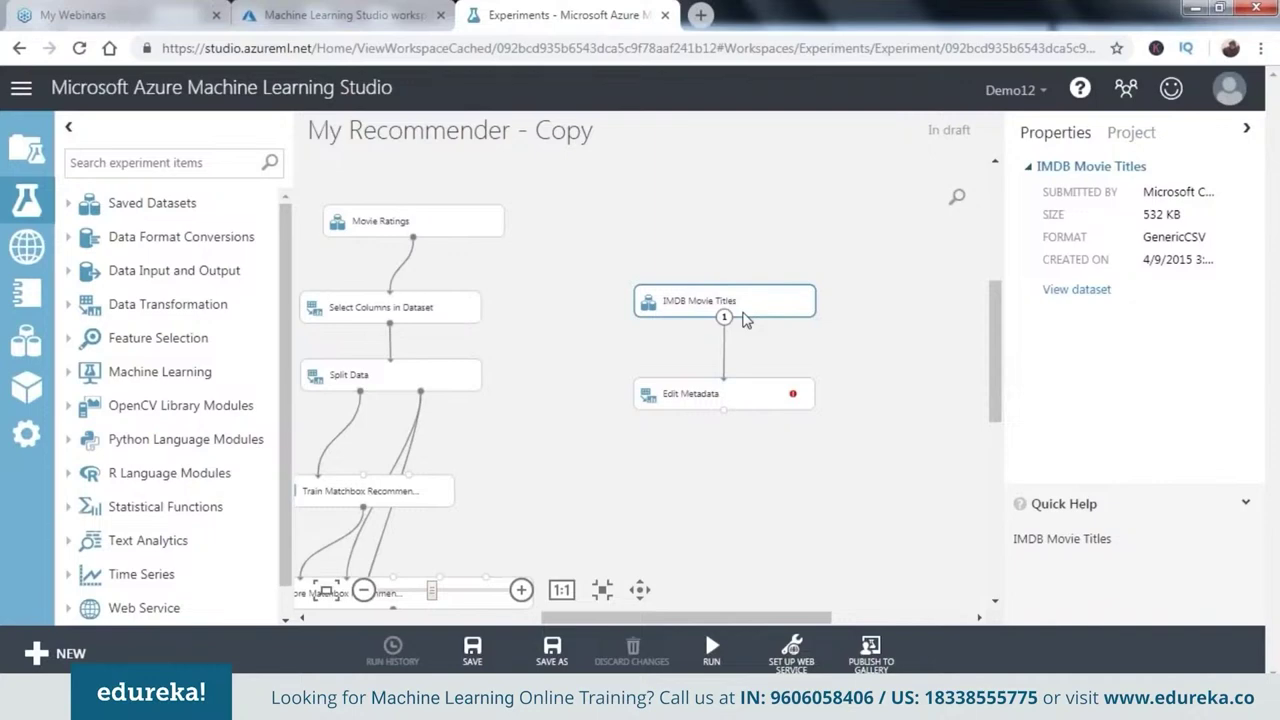
left_click(744, 386)
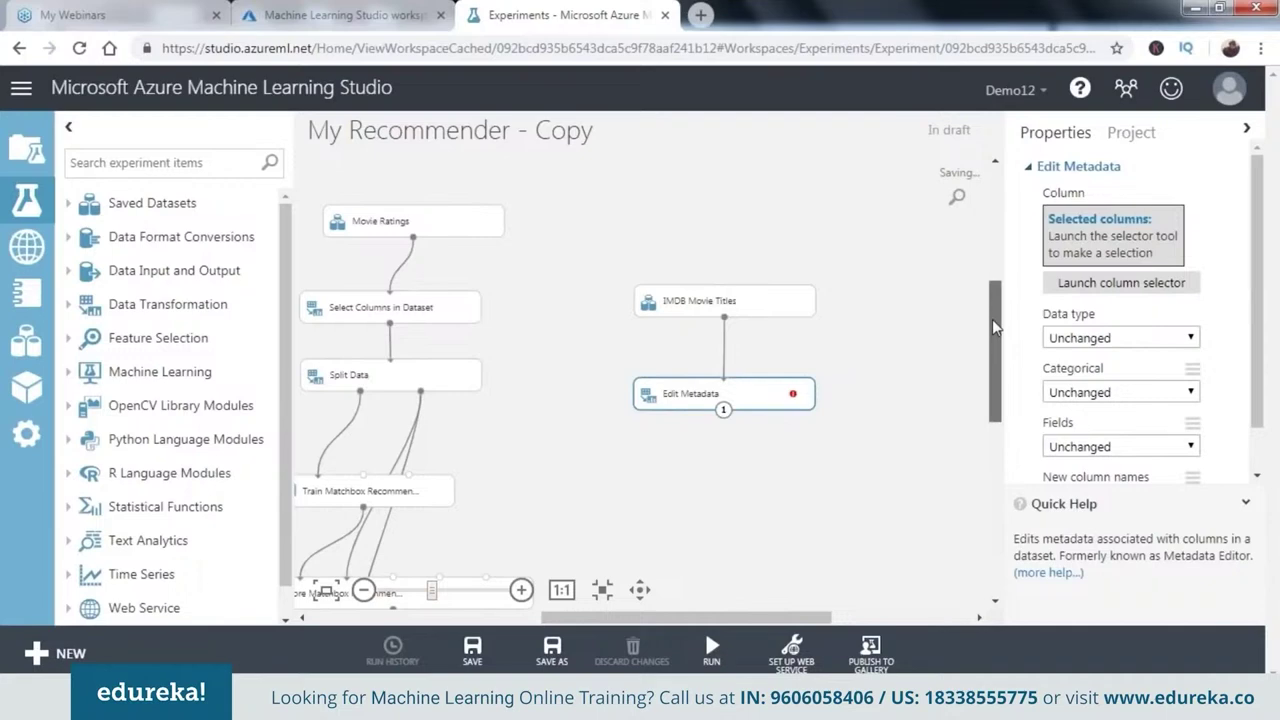
scroll(992, 319, "up", 1)
scroll(993, 319, "down", 2)
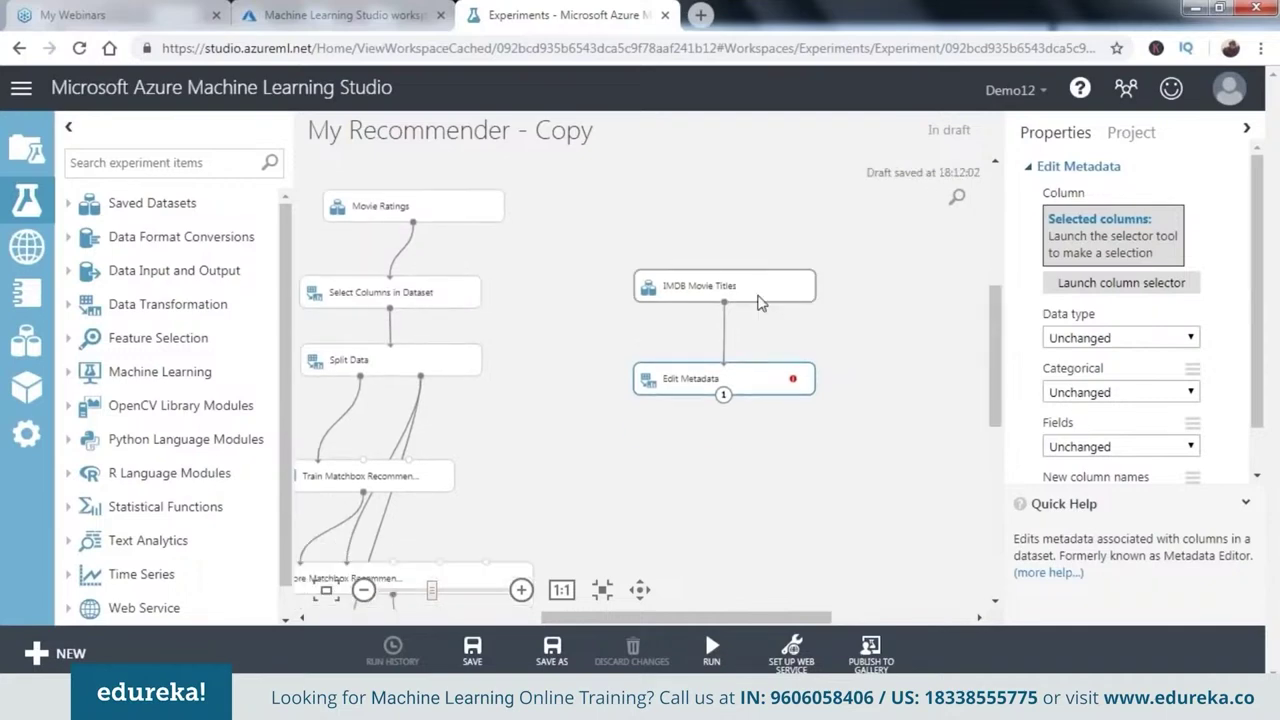
- Using rules, include the Movie ID and Movie Name columns in Edit Metadata
left_click(1086, 284)
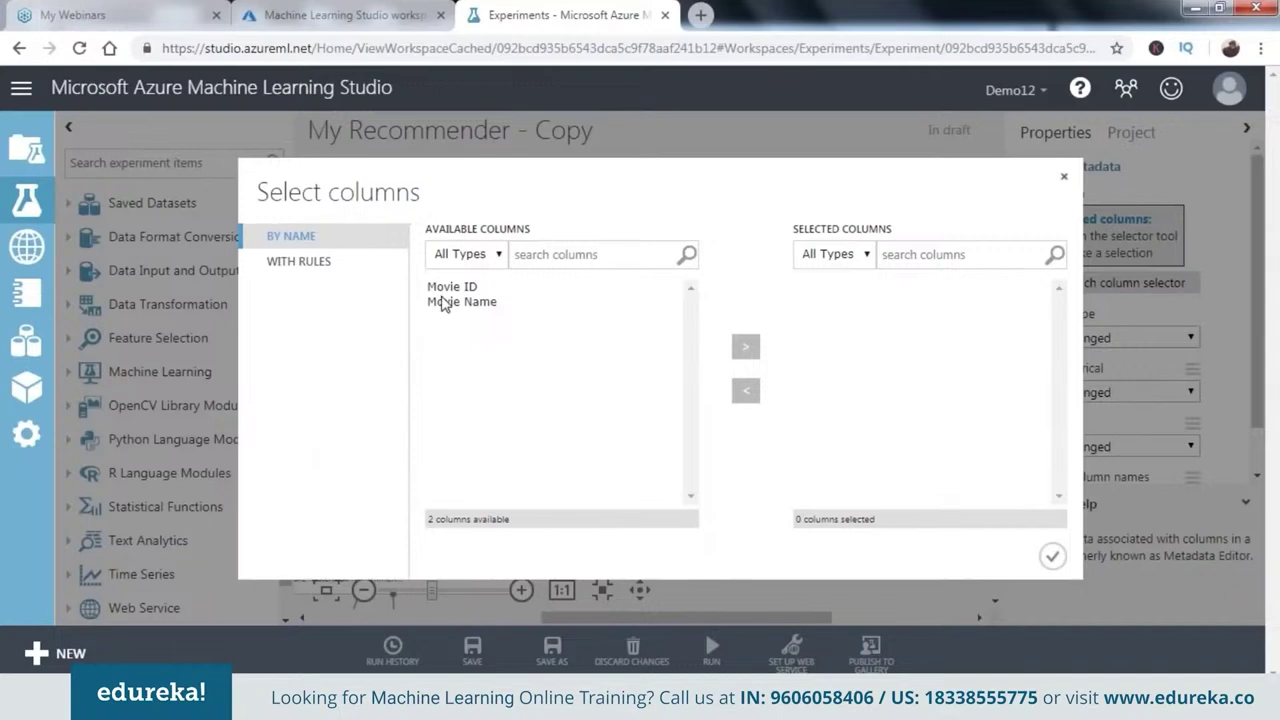
left_click(343, 266)
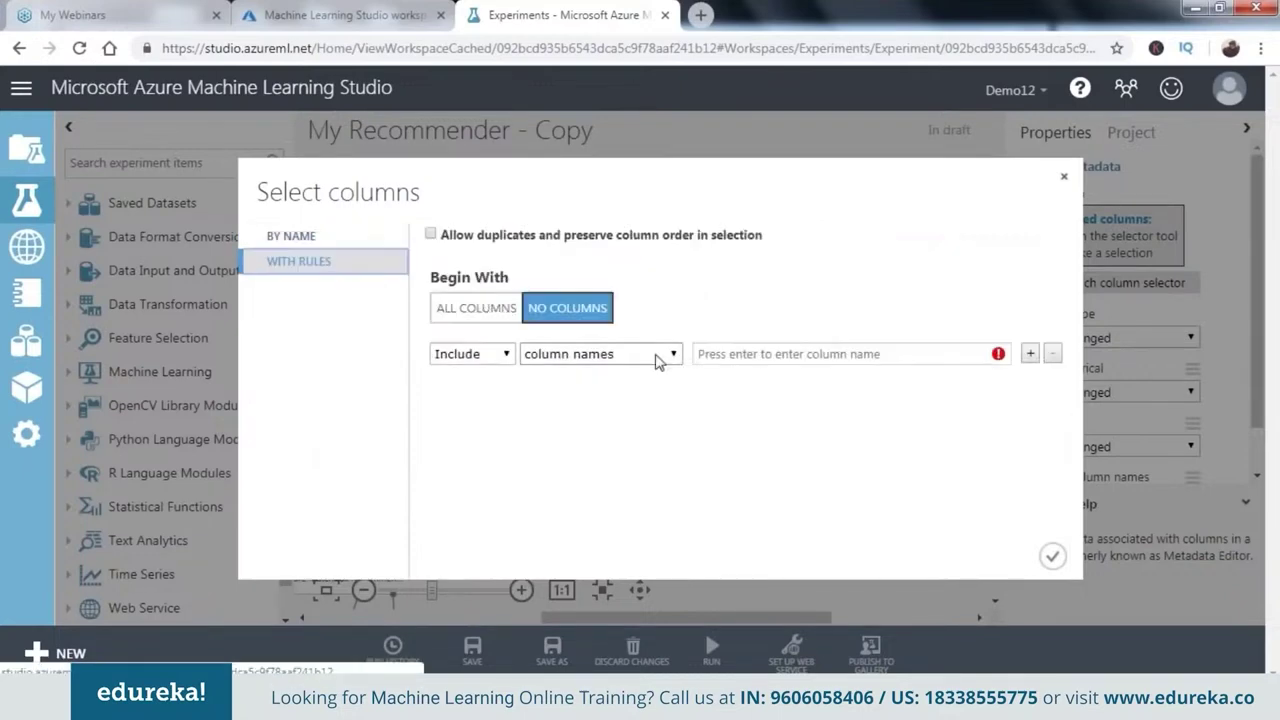
left_click(773, 357)
left_click(737, 377)
left_click(785, 398)
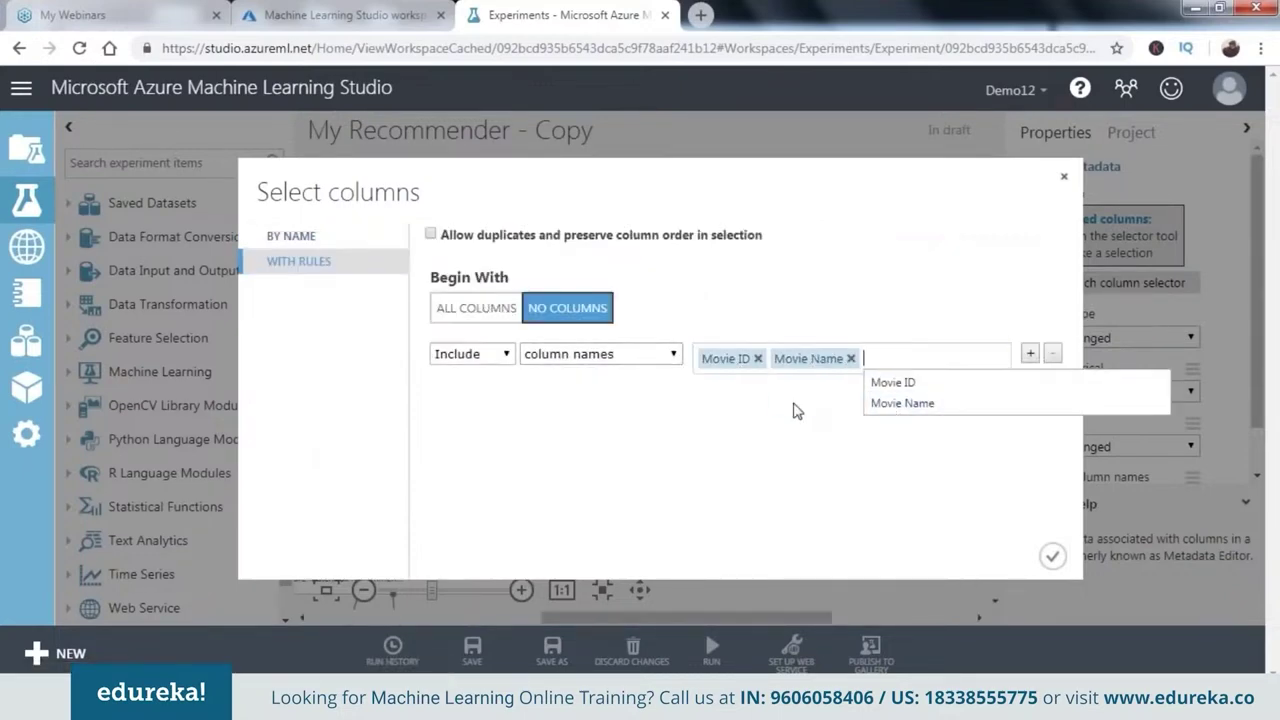
left_click(1053, 558)
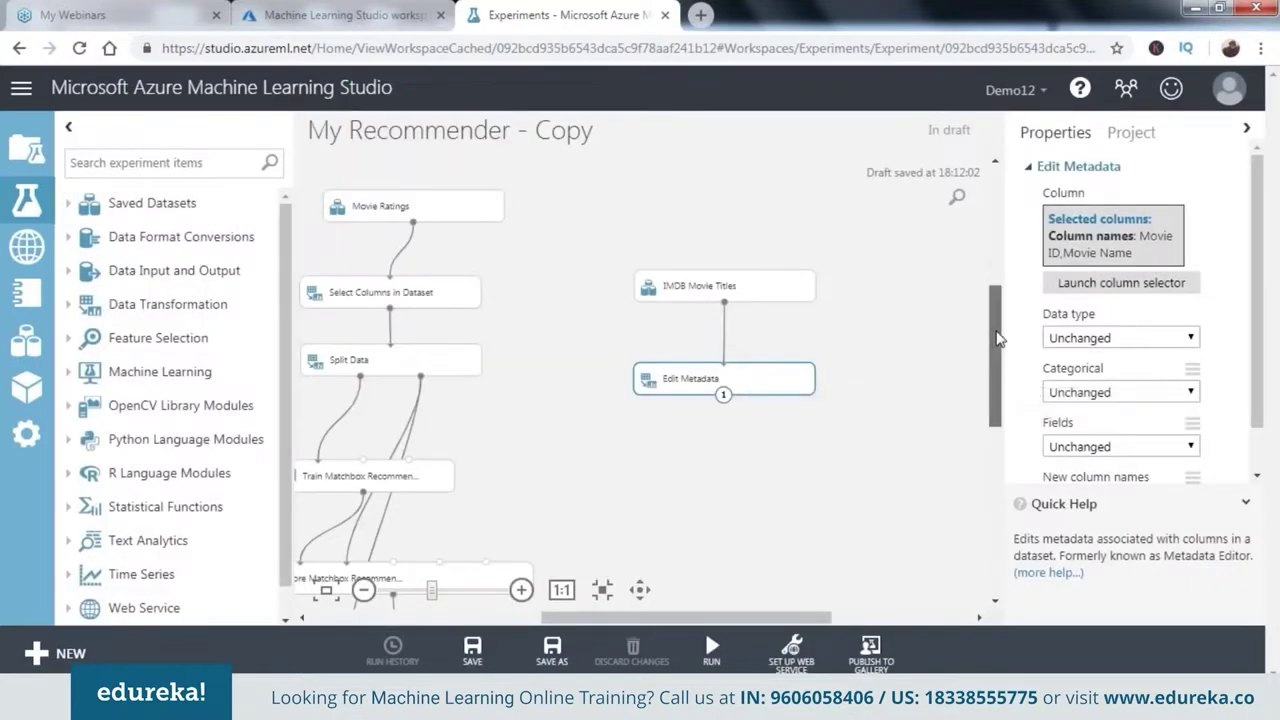
left_click_drag(996, 338, 1000, 374)
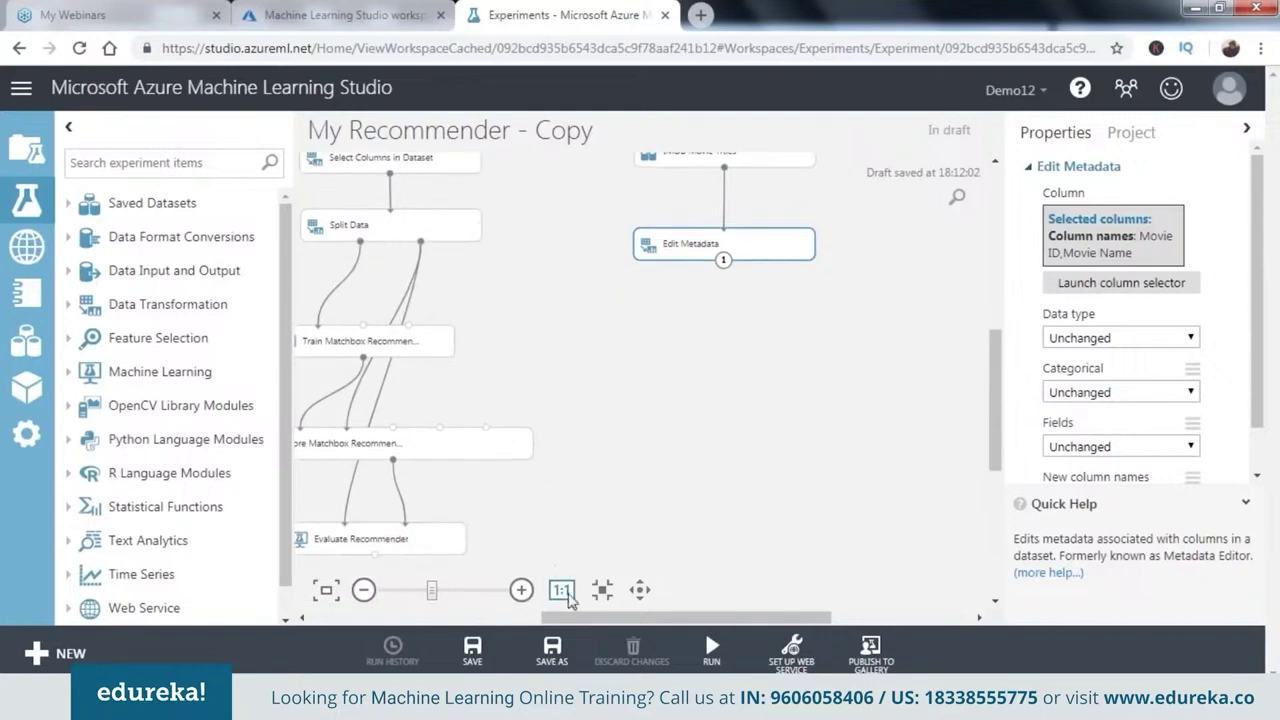
left_click_drag(560, 612, 637, 620)
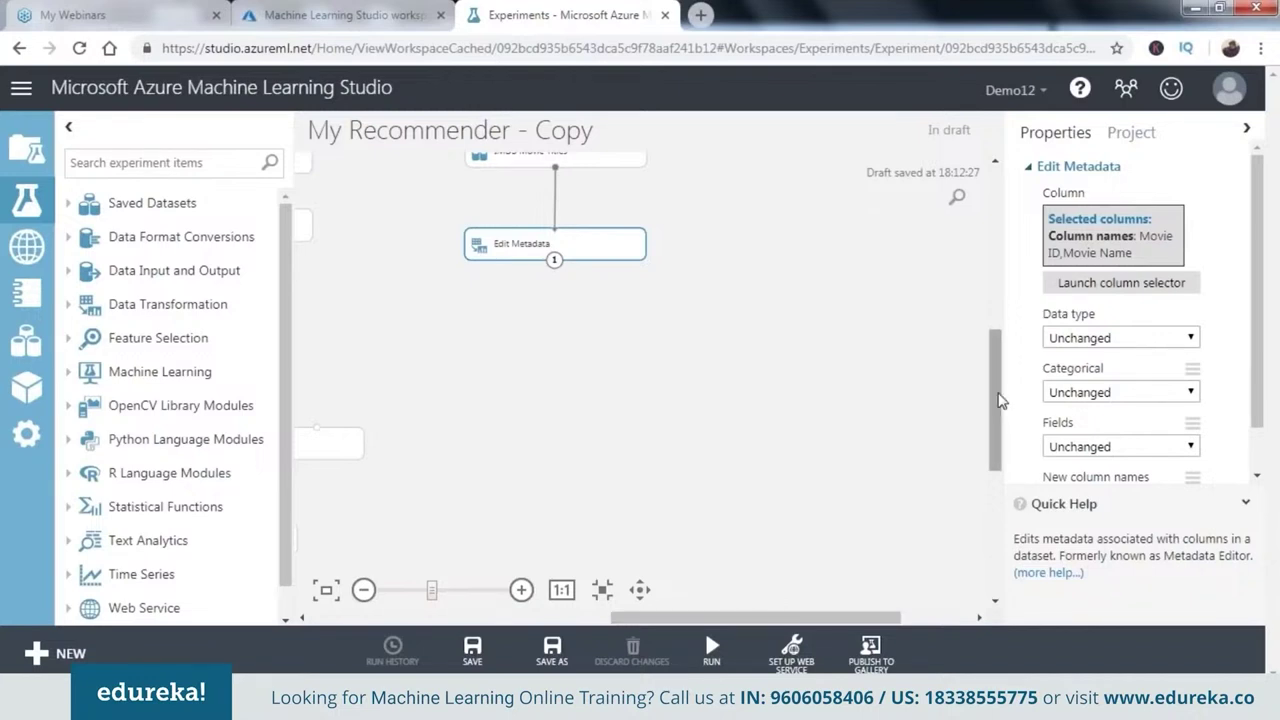
mouse_move(997, 400)
left_mouse_down()
mouse_move(1006, 289)
mouse_move(1015, 393)
left_mouse_up()
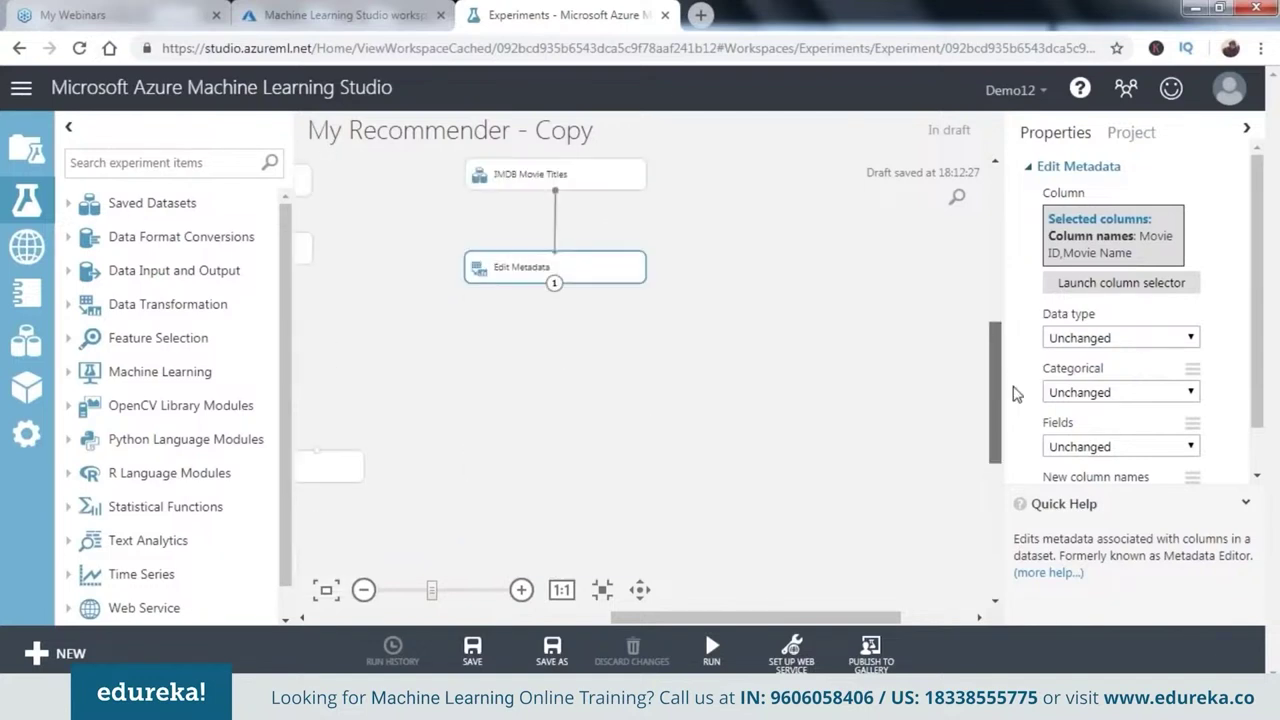
left_click_drag(685, 617, 590, 615)
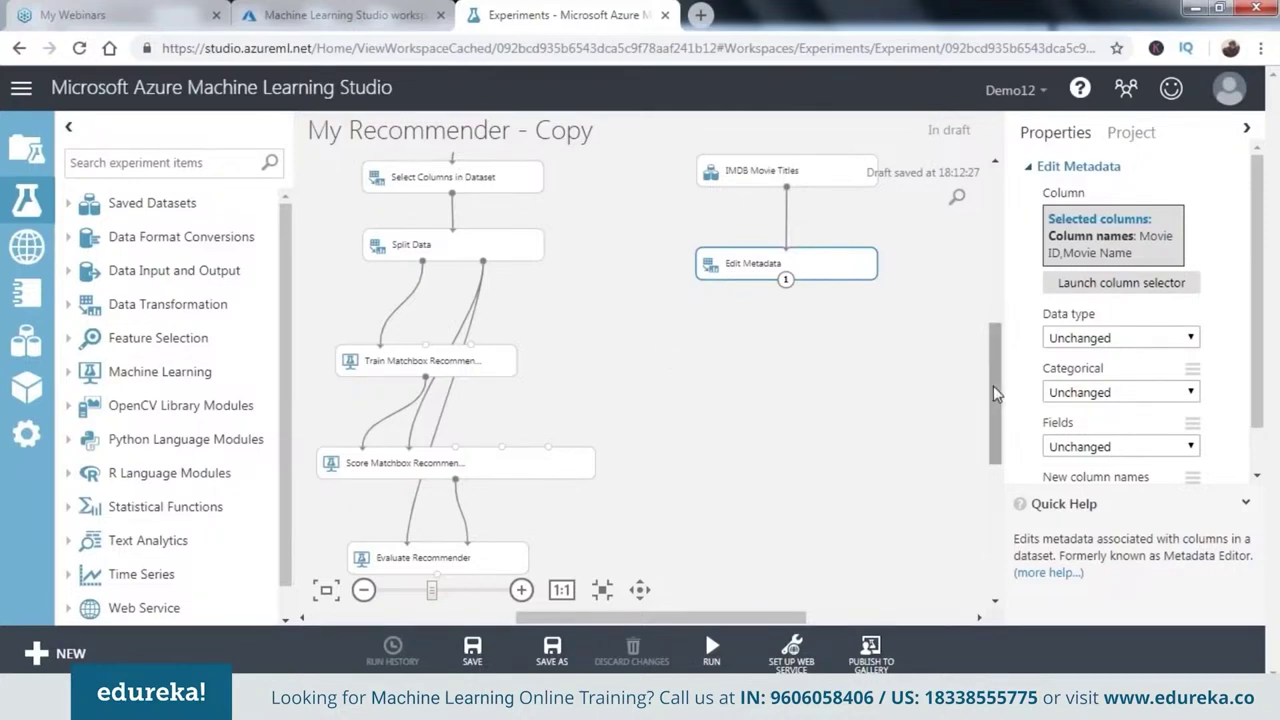
- Add a Join Data module and set Edit Metadata's data type to String
left_click(144, 162)
type("join")
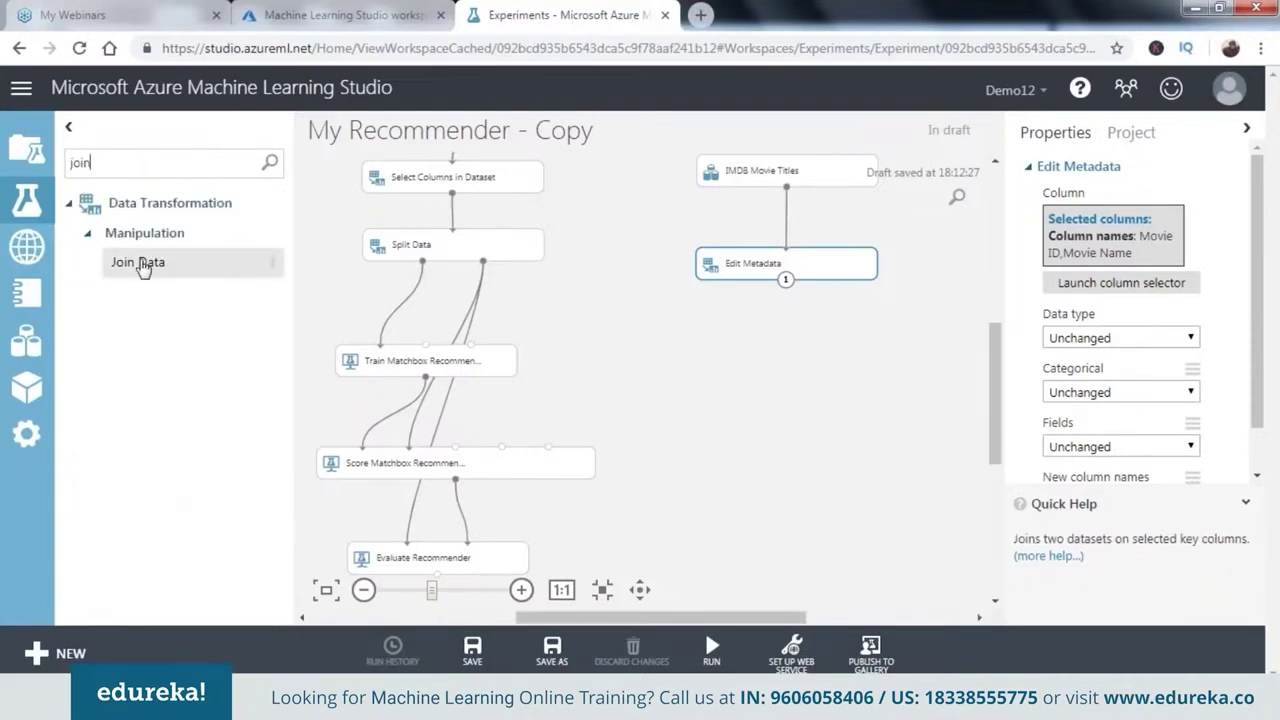
left_click_drag(140, 263, 786, 378)
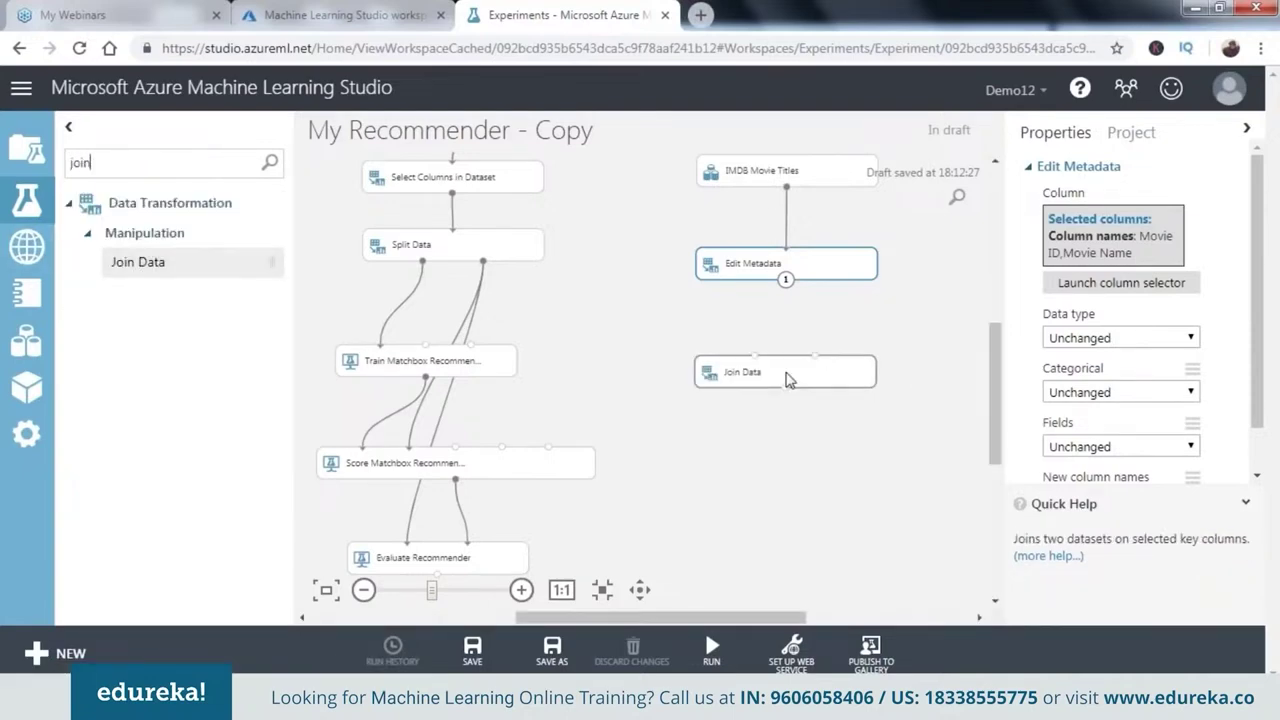
left_click(771, 280)
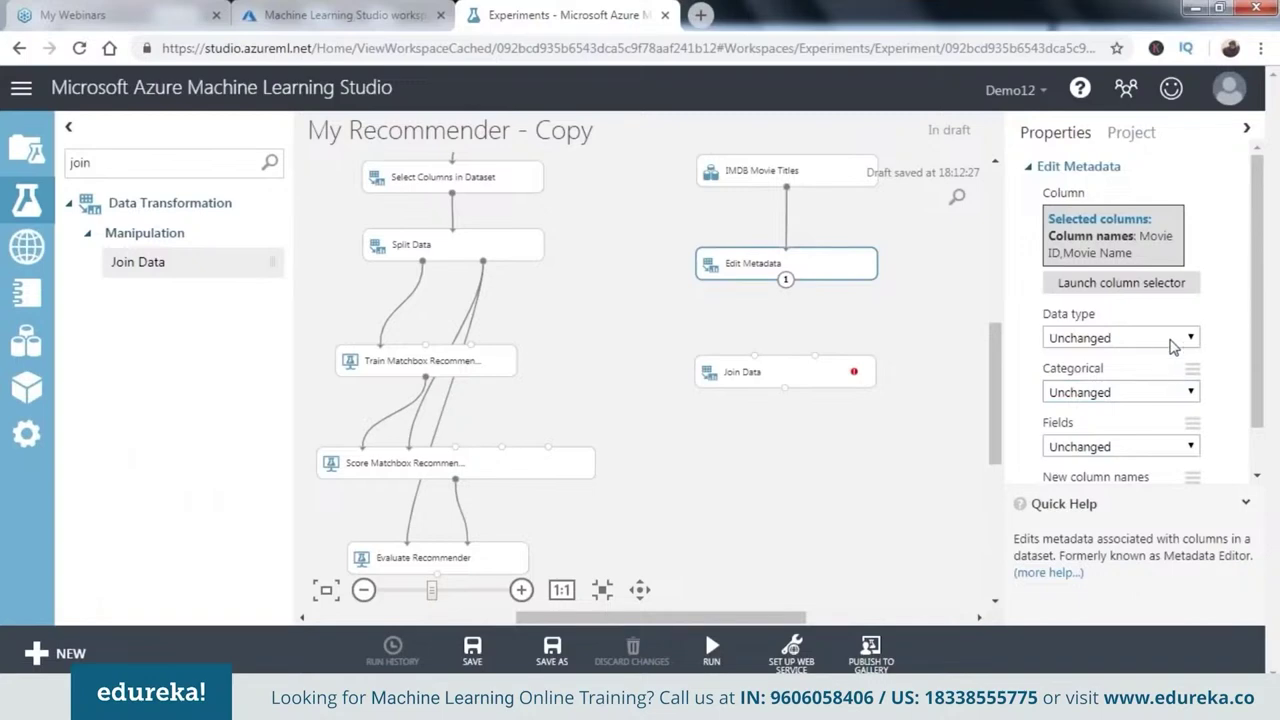
left_click(1172, 340)
left_click(1070, 376)
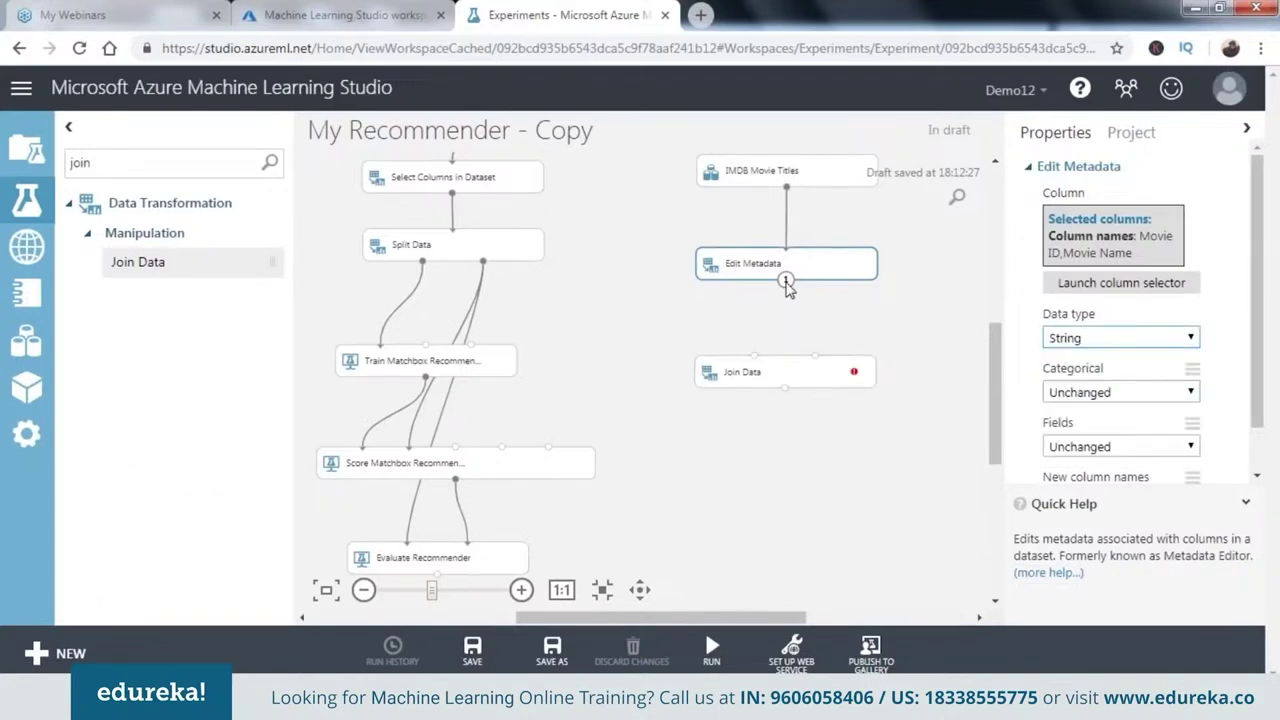
- Connect Score Matchbox output to Join Data's left input and Edit Metadata to its right
left_click(745, 372)
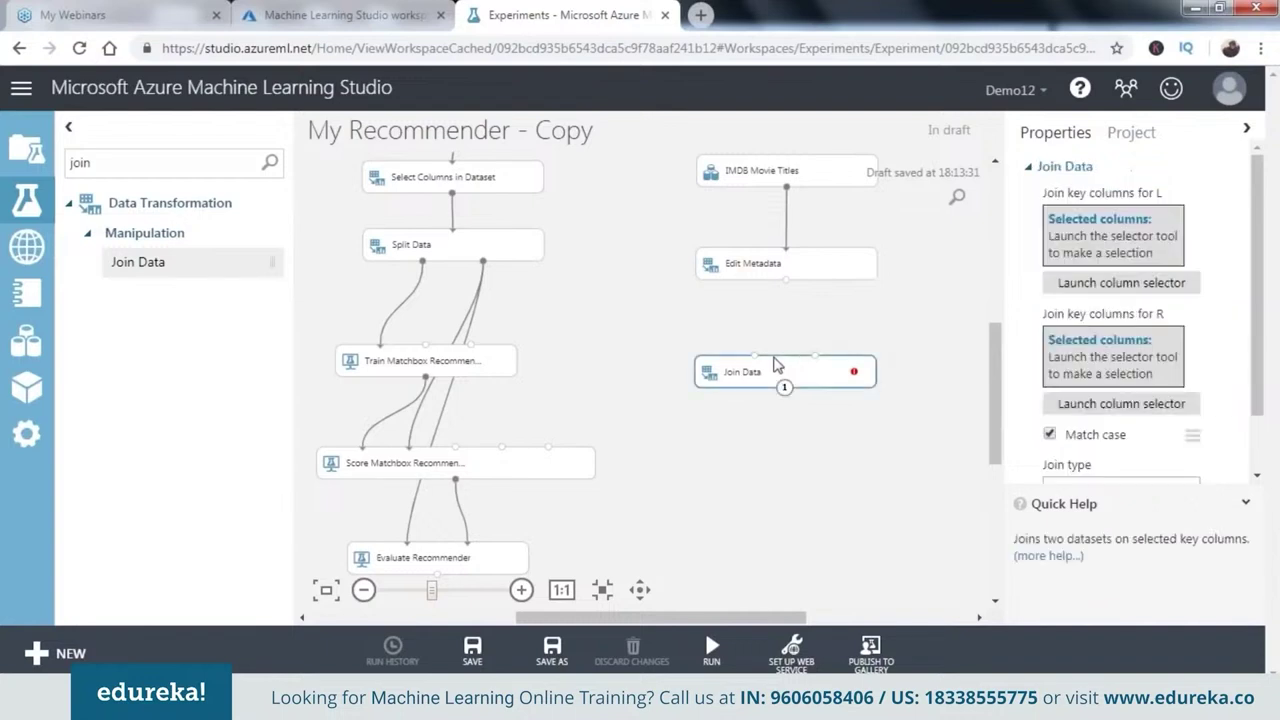
left_click_drag(994, 395, 994, 431)
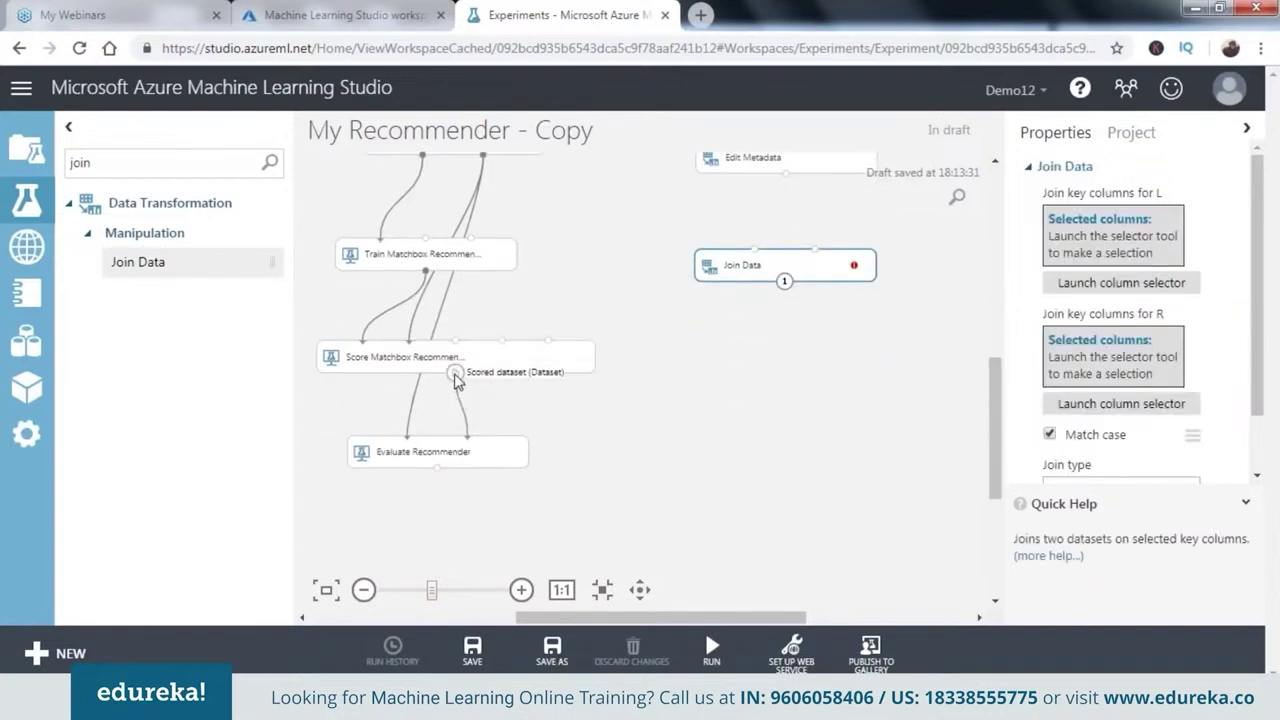
mouse_move(455, 373)
left_mouse_down()
mouse_move(628, 306)
mouse_move(757, 210)
mouse_move(756, 252)
left_mouse_up()
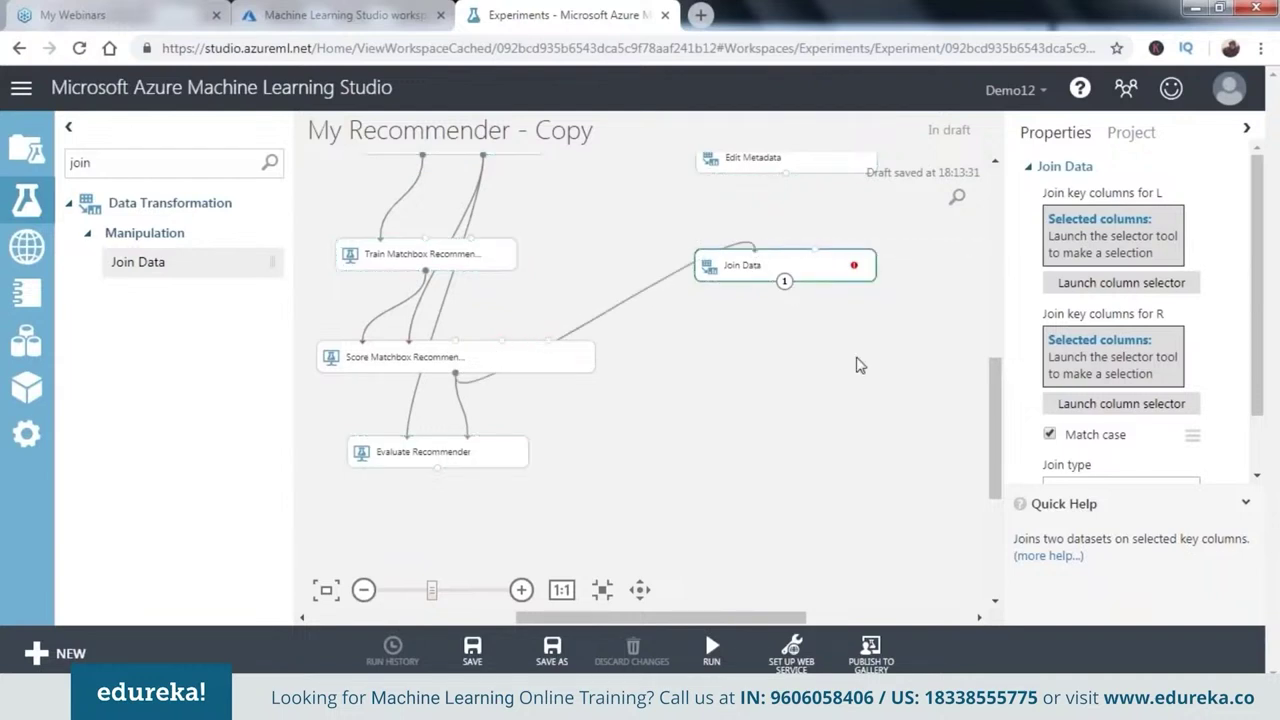
left_click_drag(1000, 413, 1000, 368)
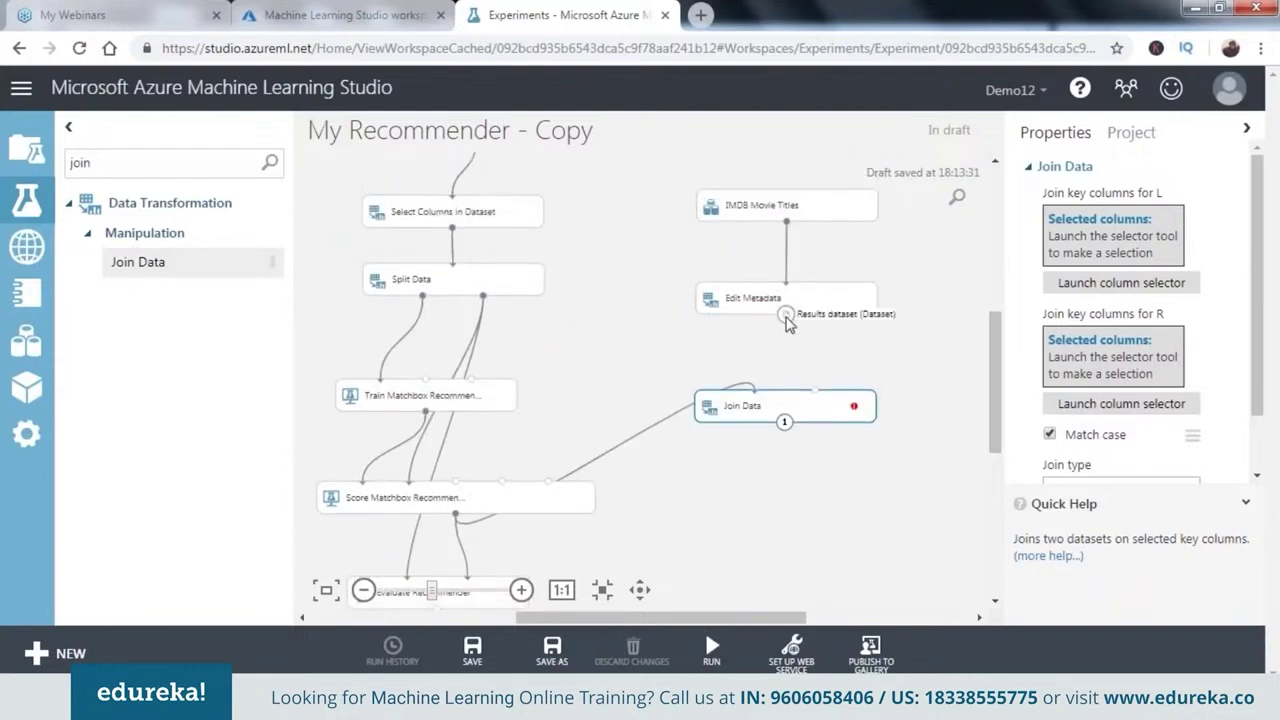
left_click_drag(786, 316, 818, 410)
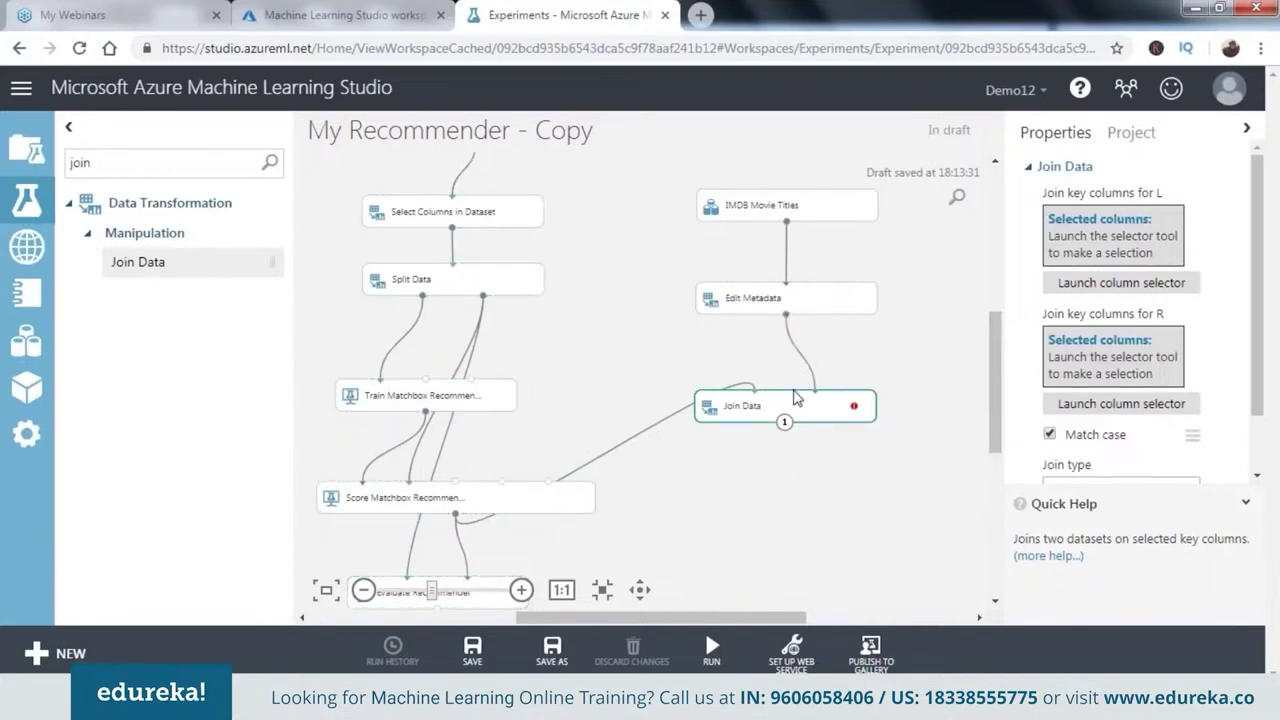
- Set Join Data's keys to Item on the left and Movie ID on the right
left_click(1140, 283)
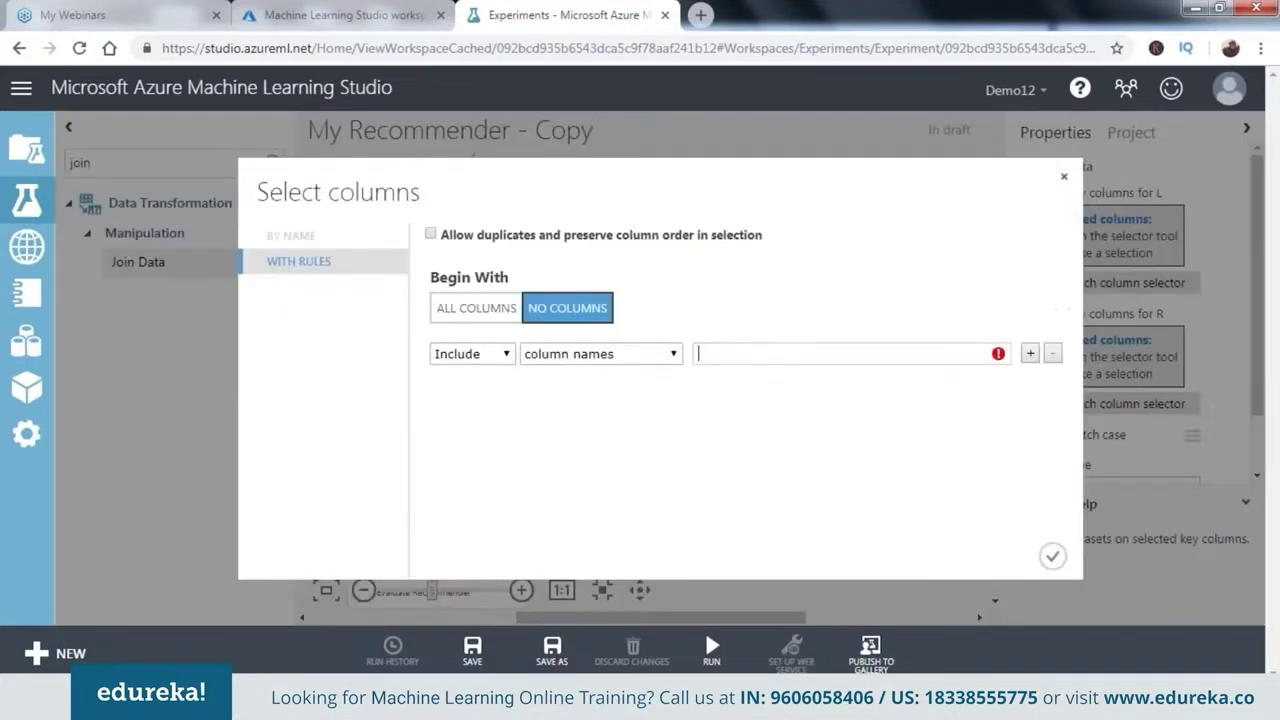
type("Item")
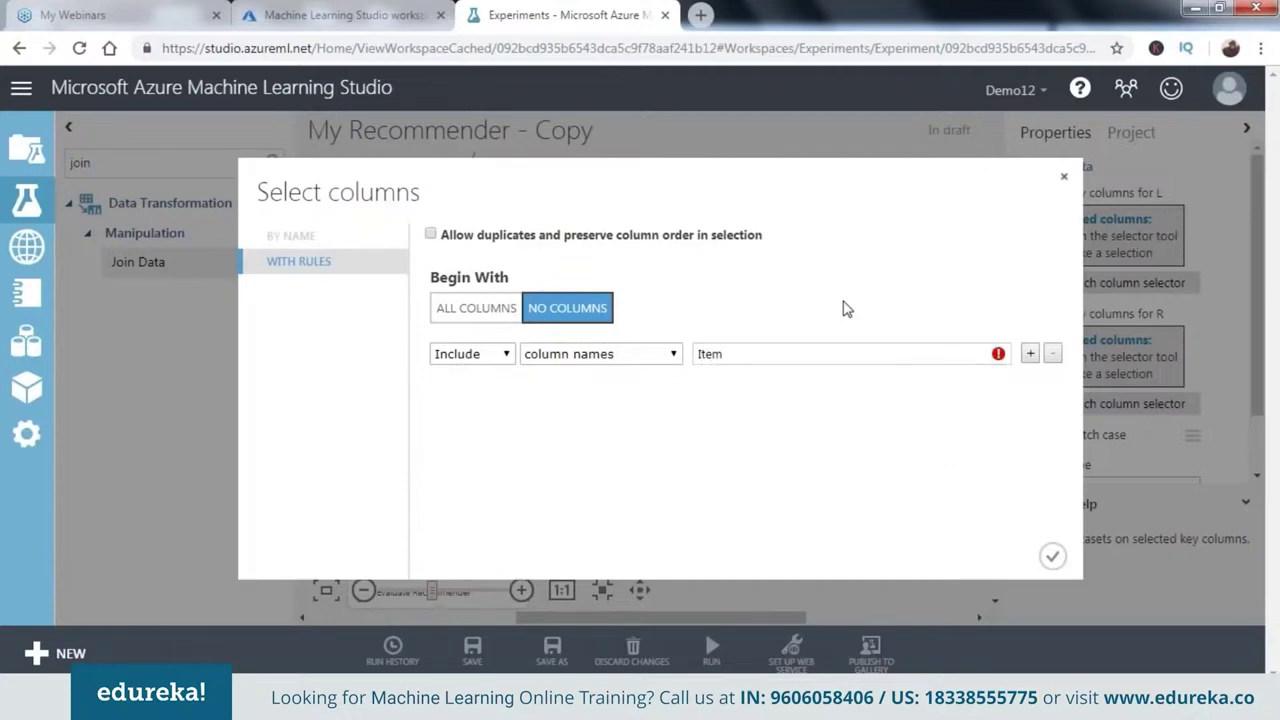
key("Return")
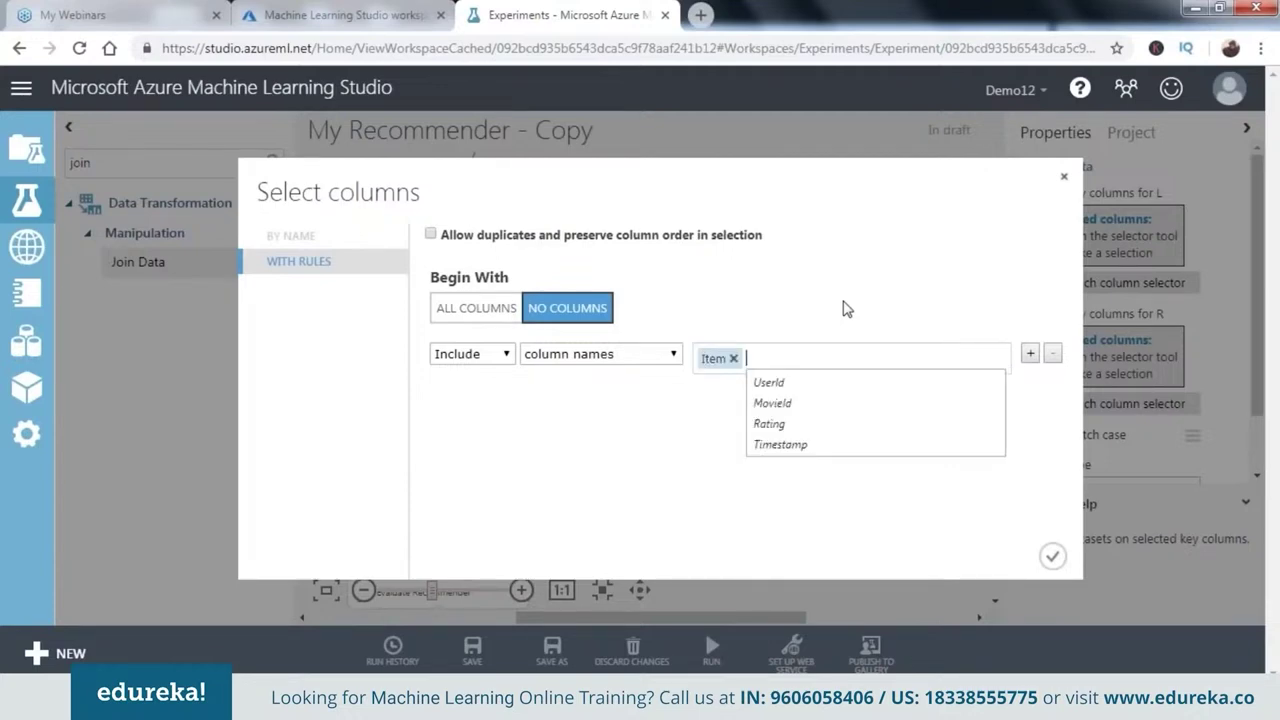
left_click(1052, 557)
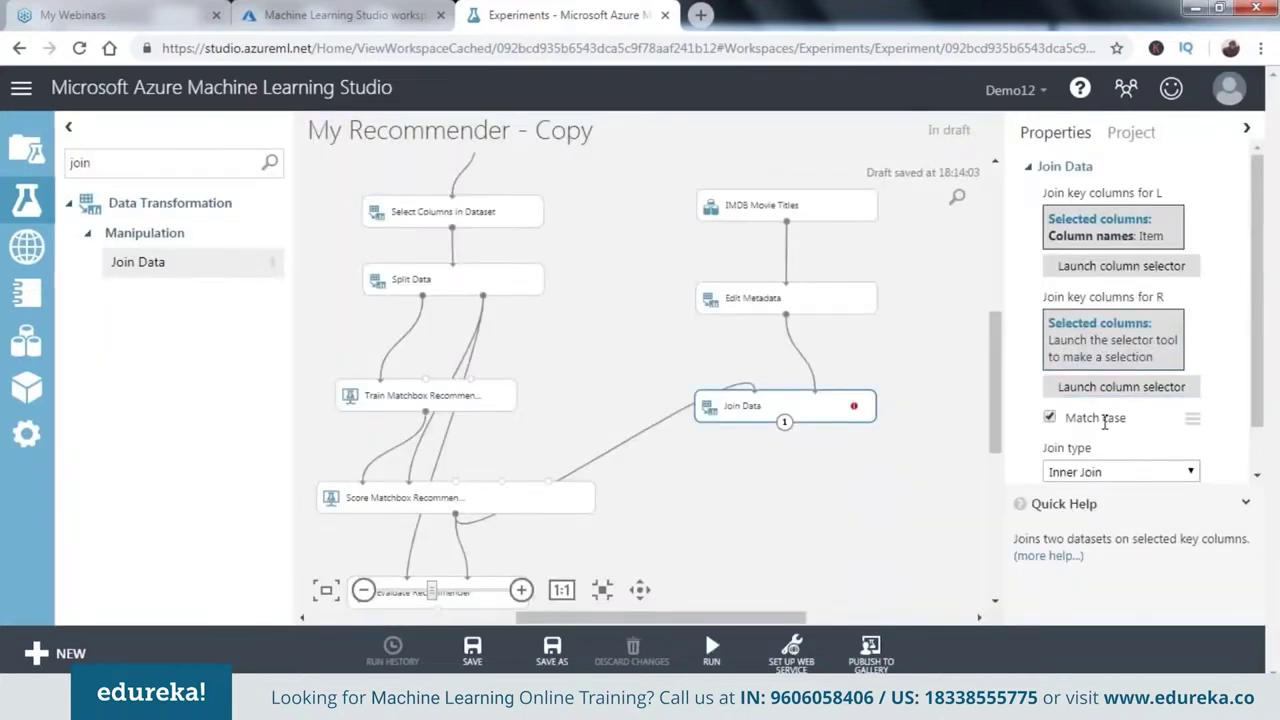
left_click(1124, 388)
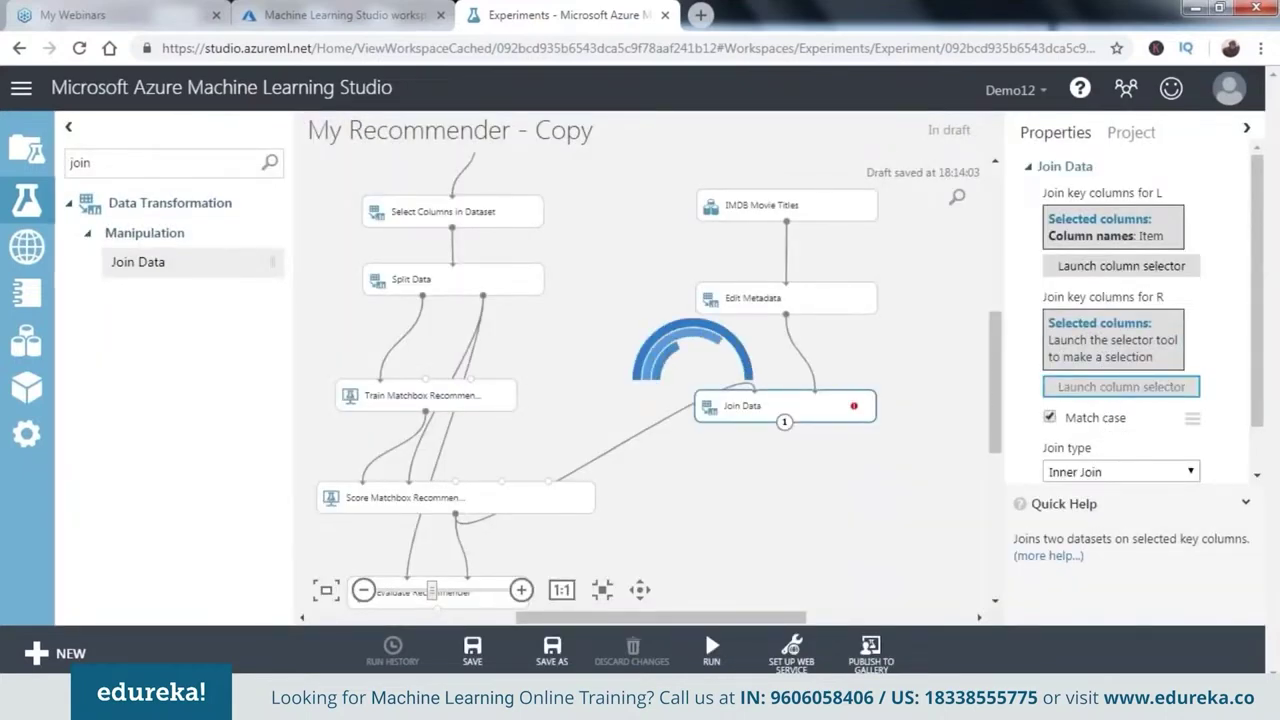
type("Movie ID")
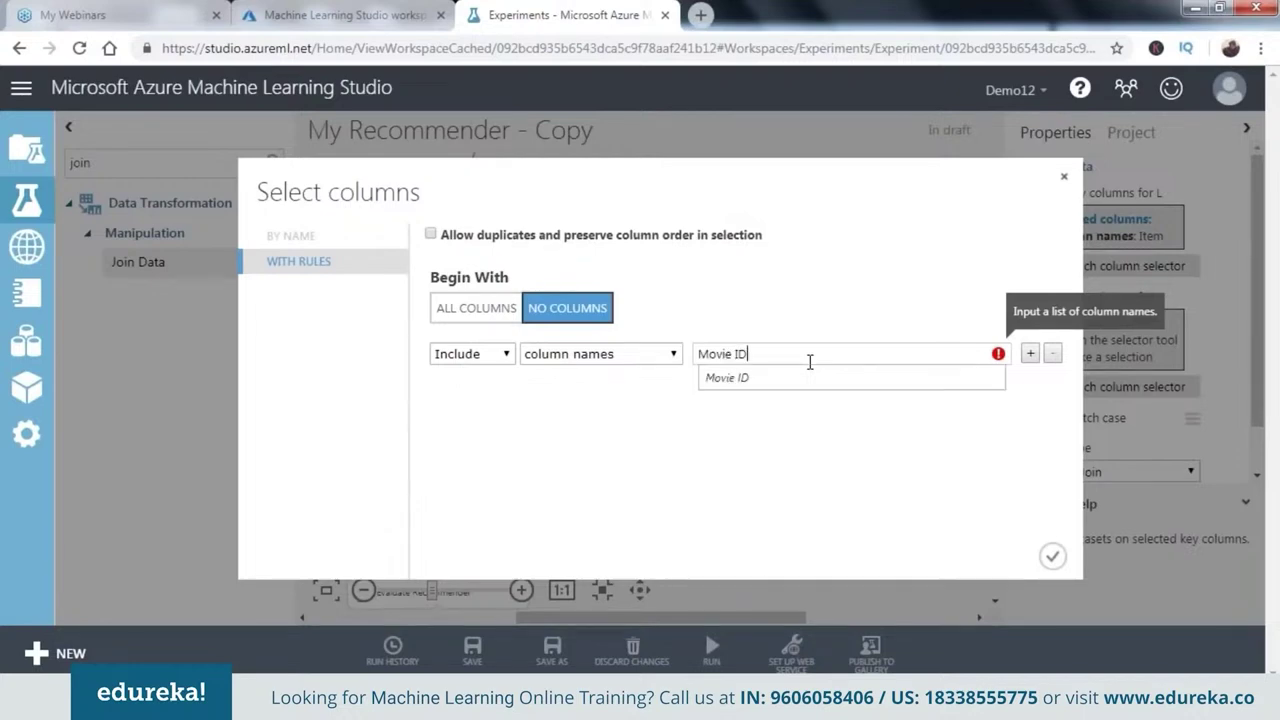
key("Return")
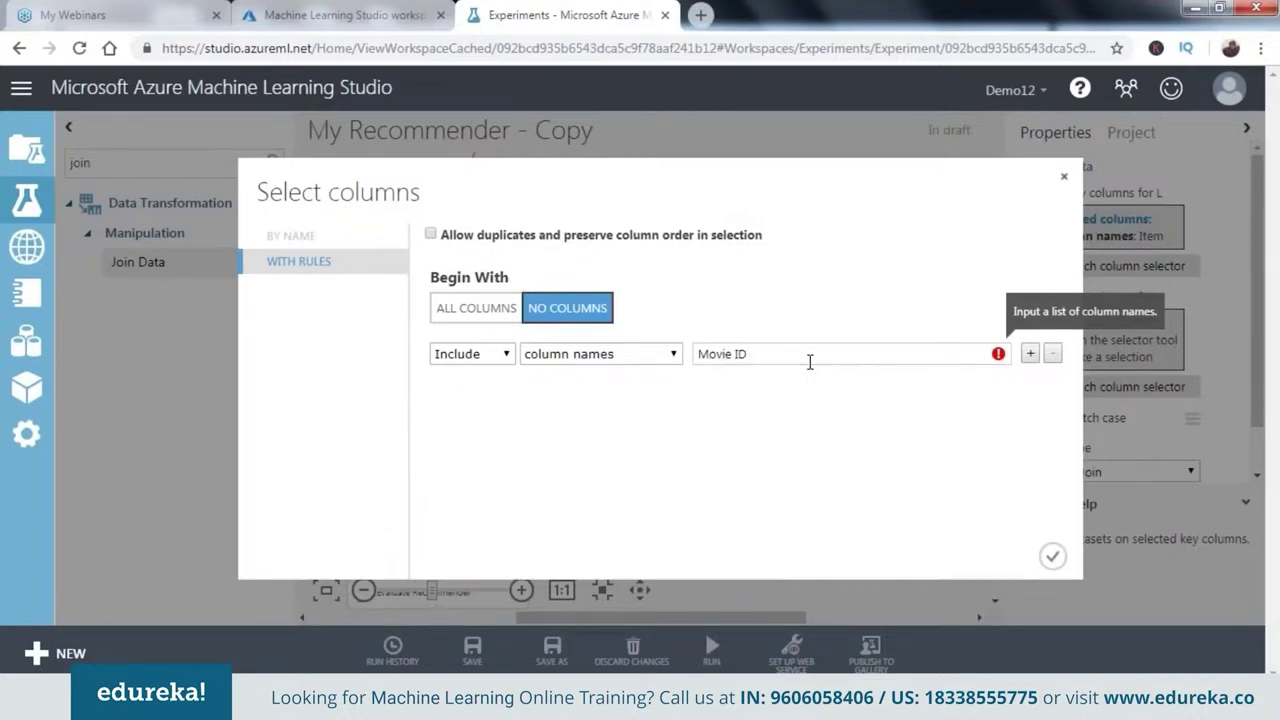
left_click(1054, 558)
- Make it a Left Outer Join and stop keeping right key columns
scroll(1200, 320, "down", 1)
left_click(1120, 427)
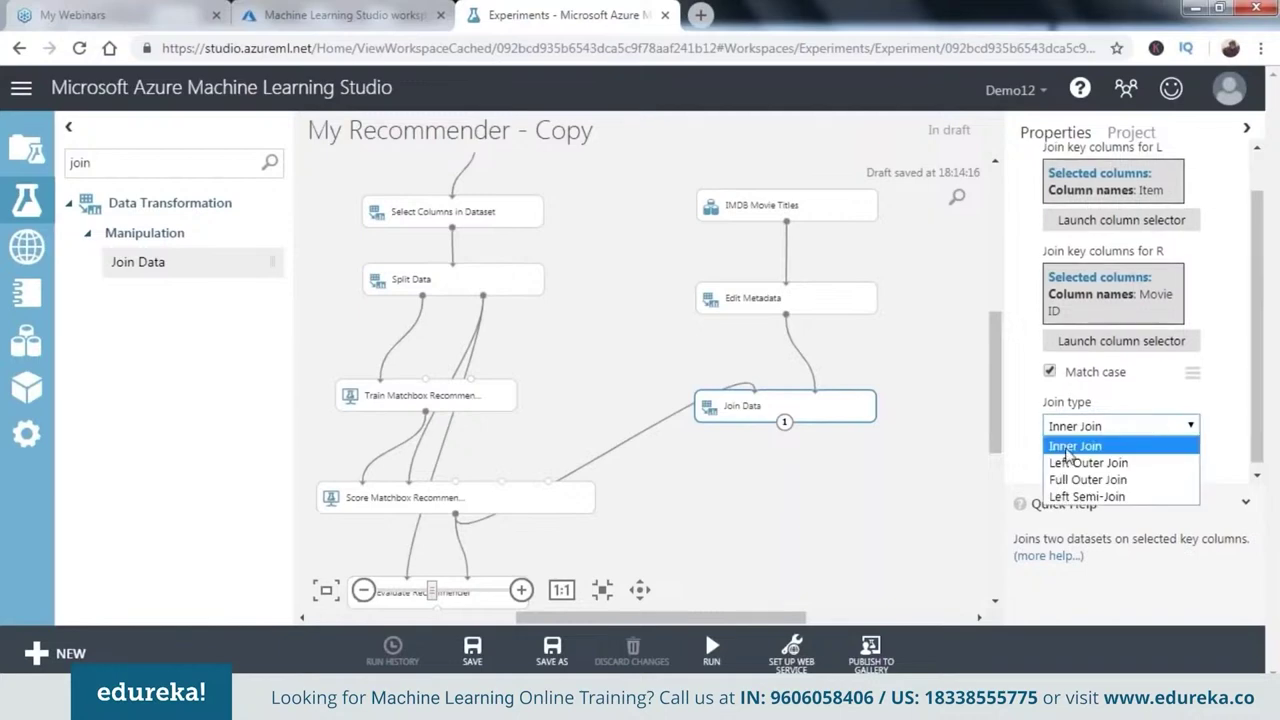
left_click(1060, 453)
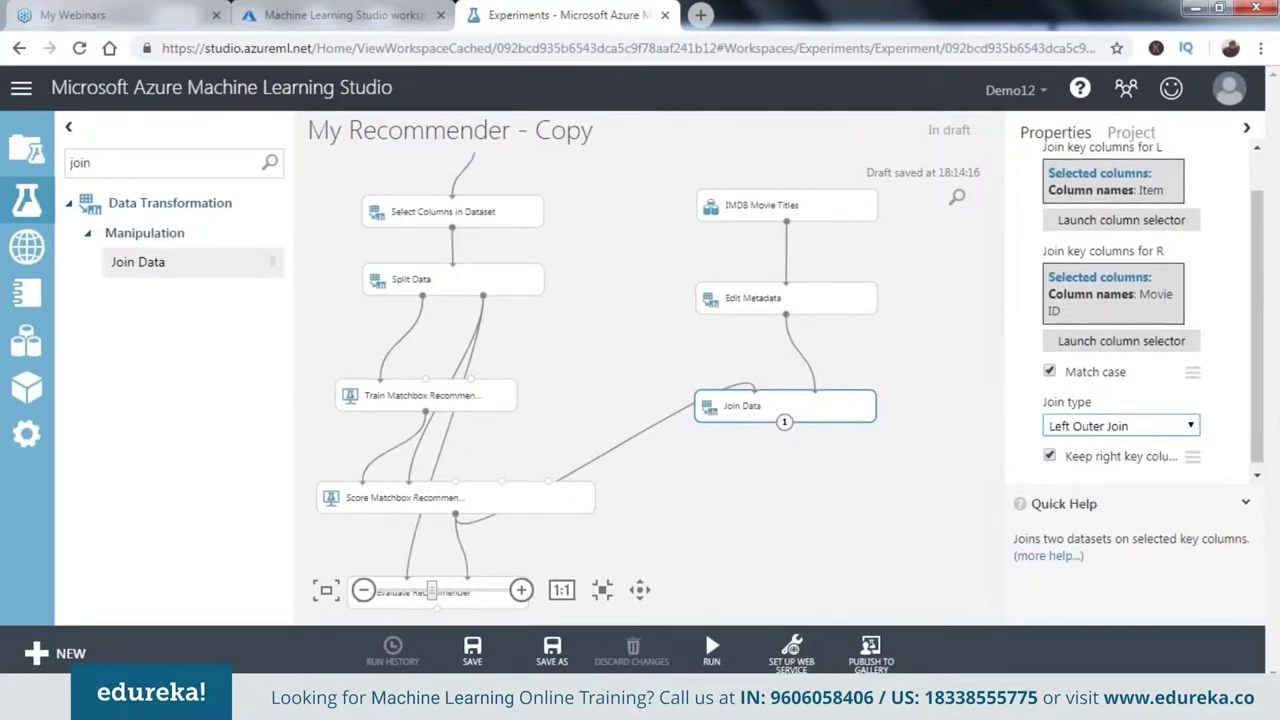
scroll(1108, 447, "down", 1)
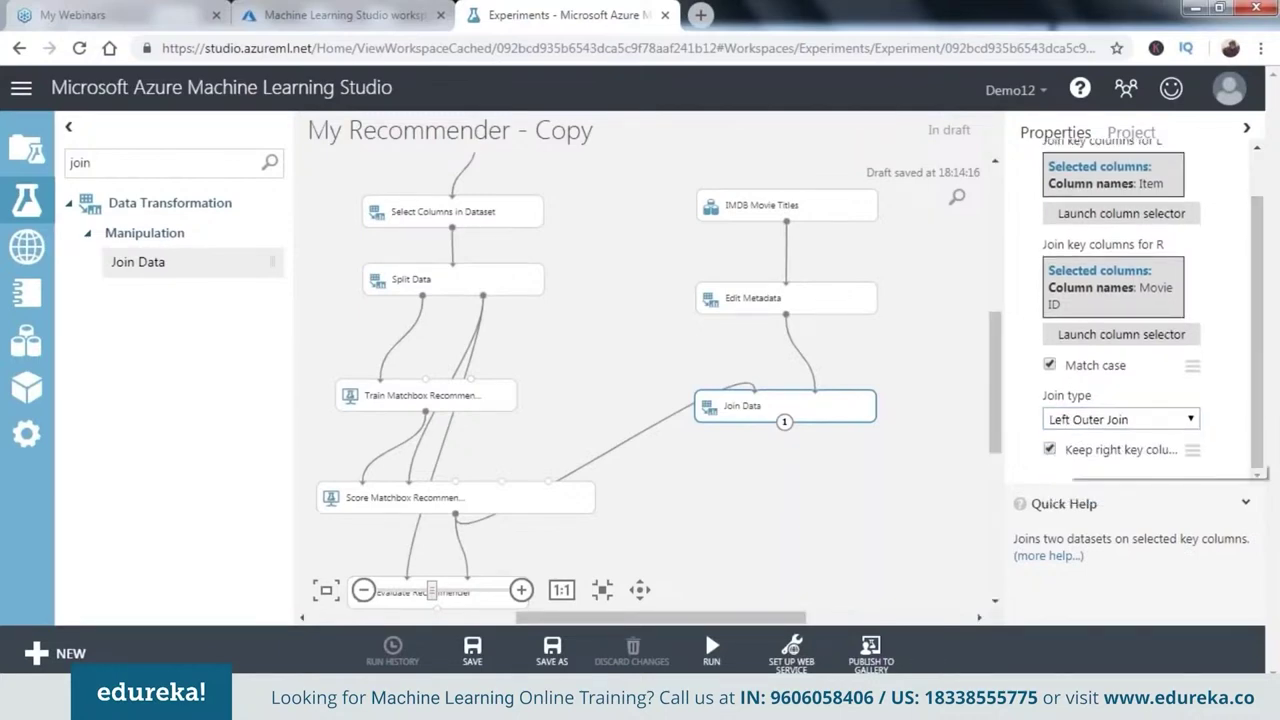
left_click(1049, 449)
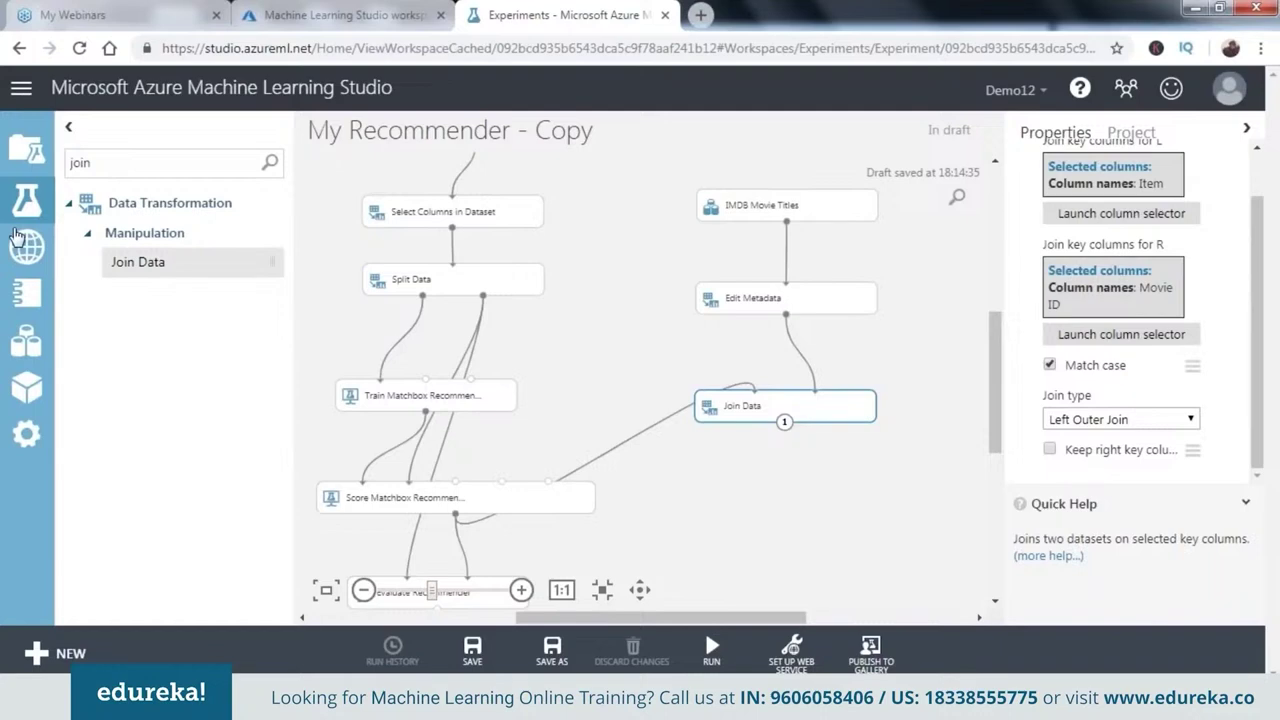
- Add a second Join Data fed by the first join's result and the IMDB titles
left_click_drag(138, 262, 793, 500)
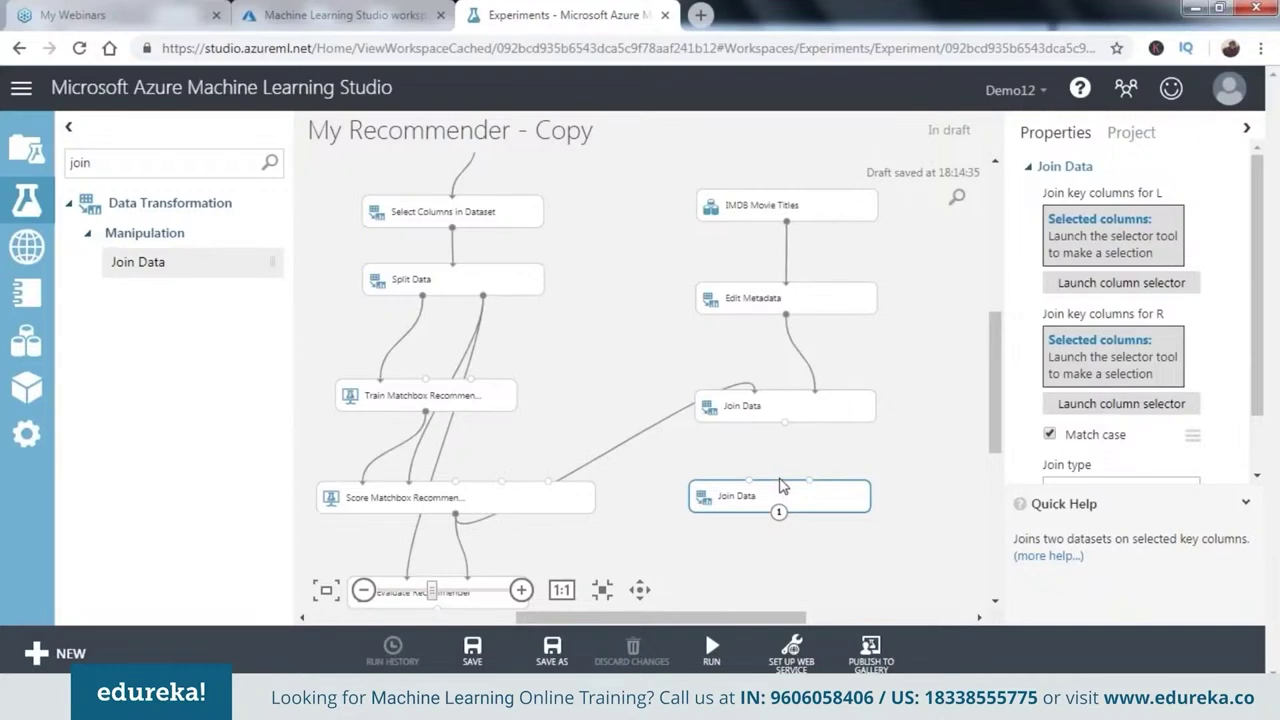
left_click(787, 474)
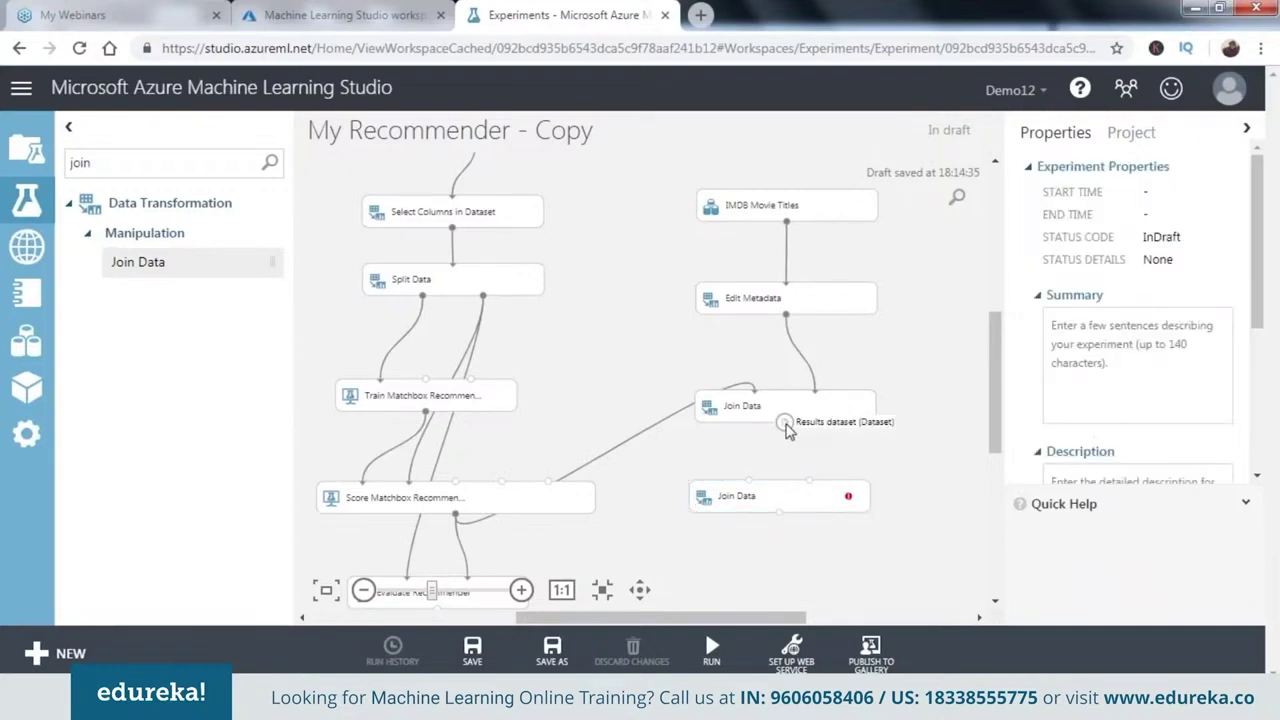
left_click_drag(786, 424, 751, 482)
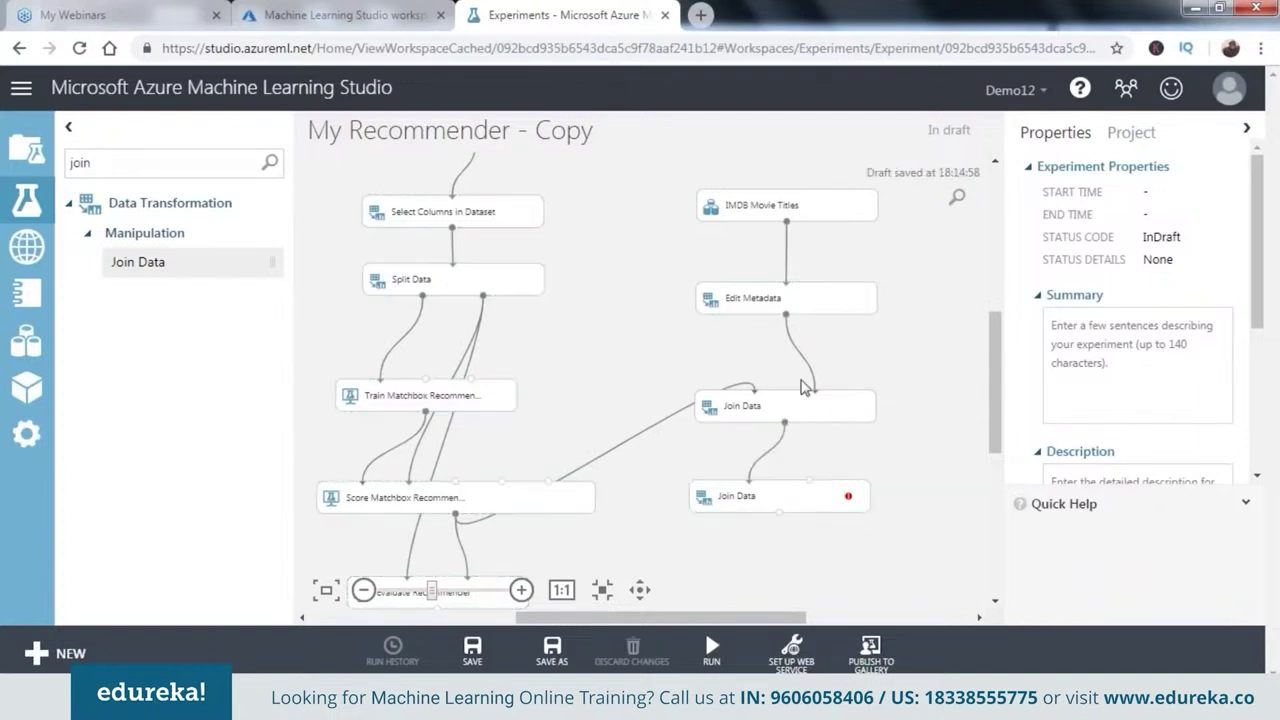
left_click_drag(782, 313, 810, 482)
left_click(790, 488)
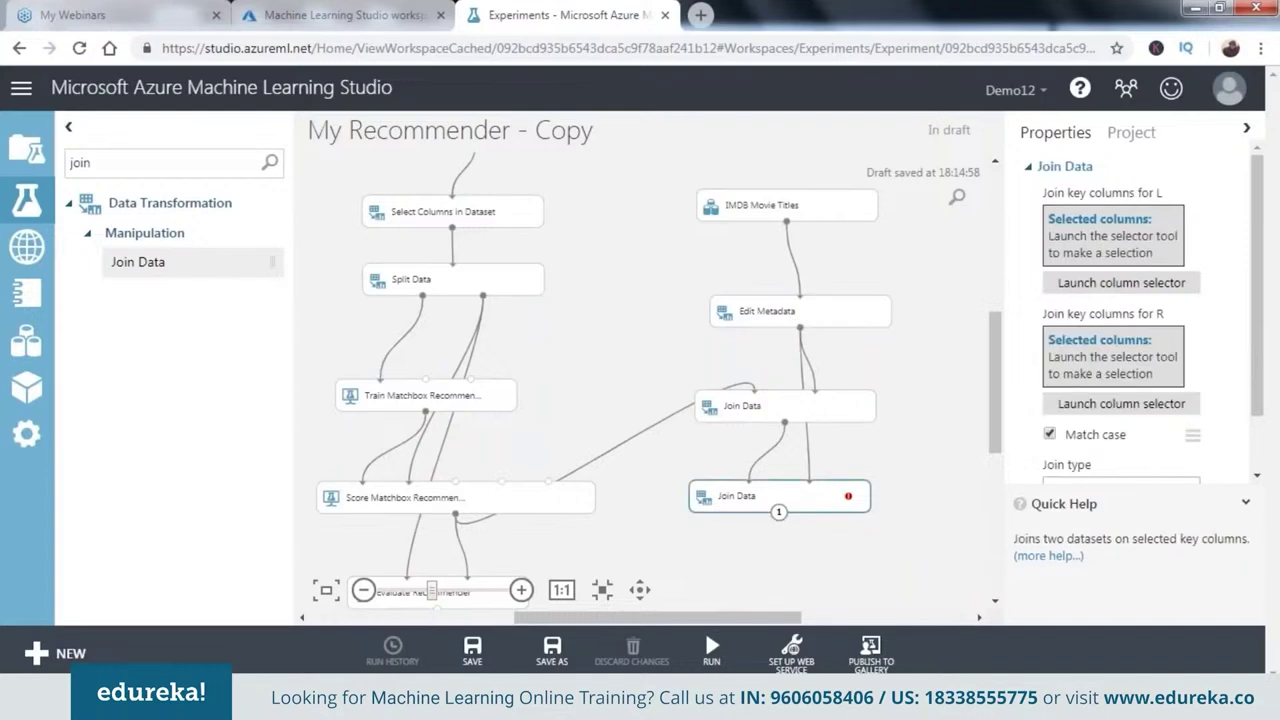
- Set the second join's keys to Related Item on the left and Movie Name on the right
left_click(1105, 288)
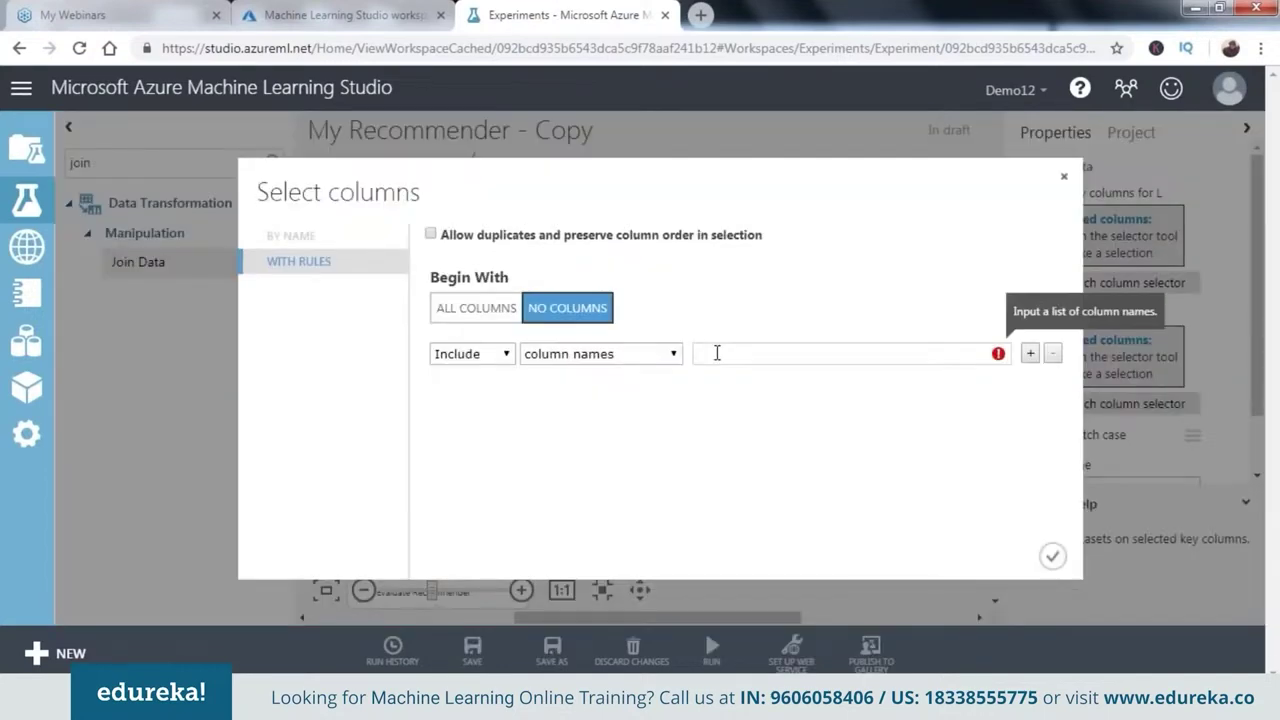
left_click(717, 353)
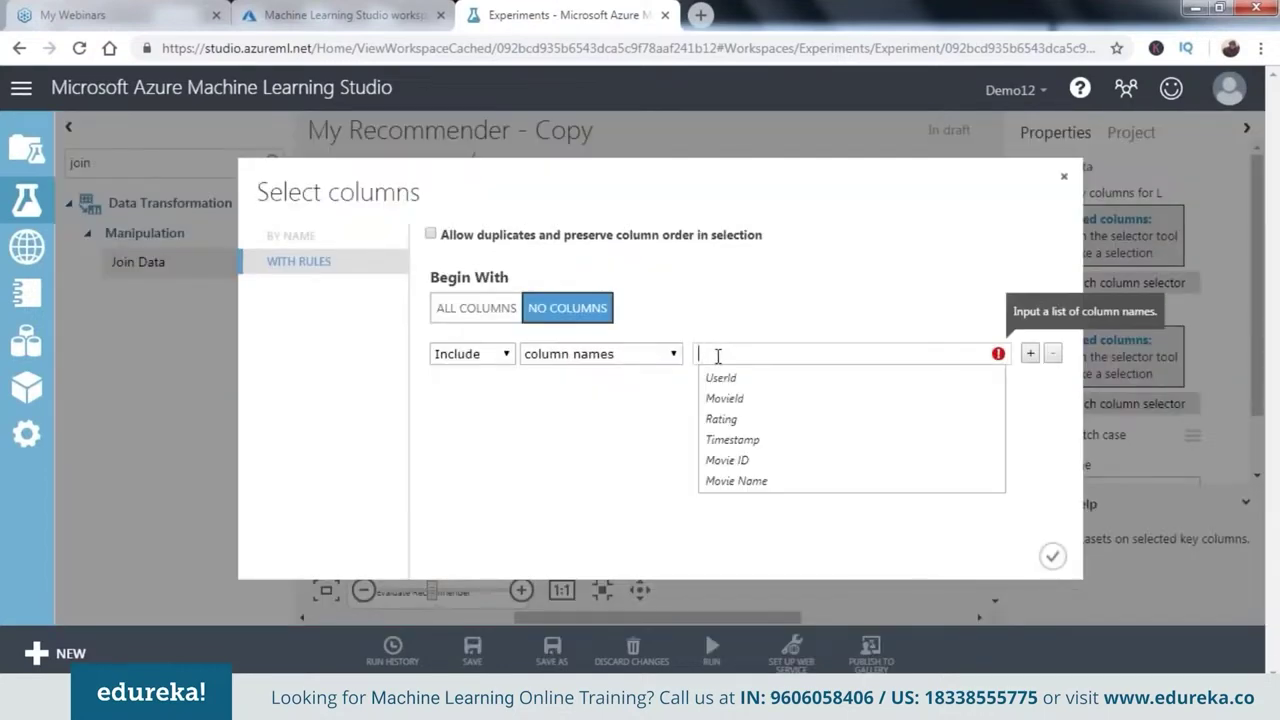
type("Related Item")
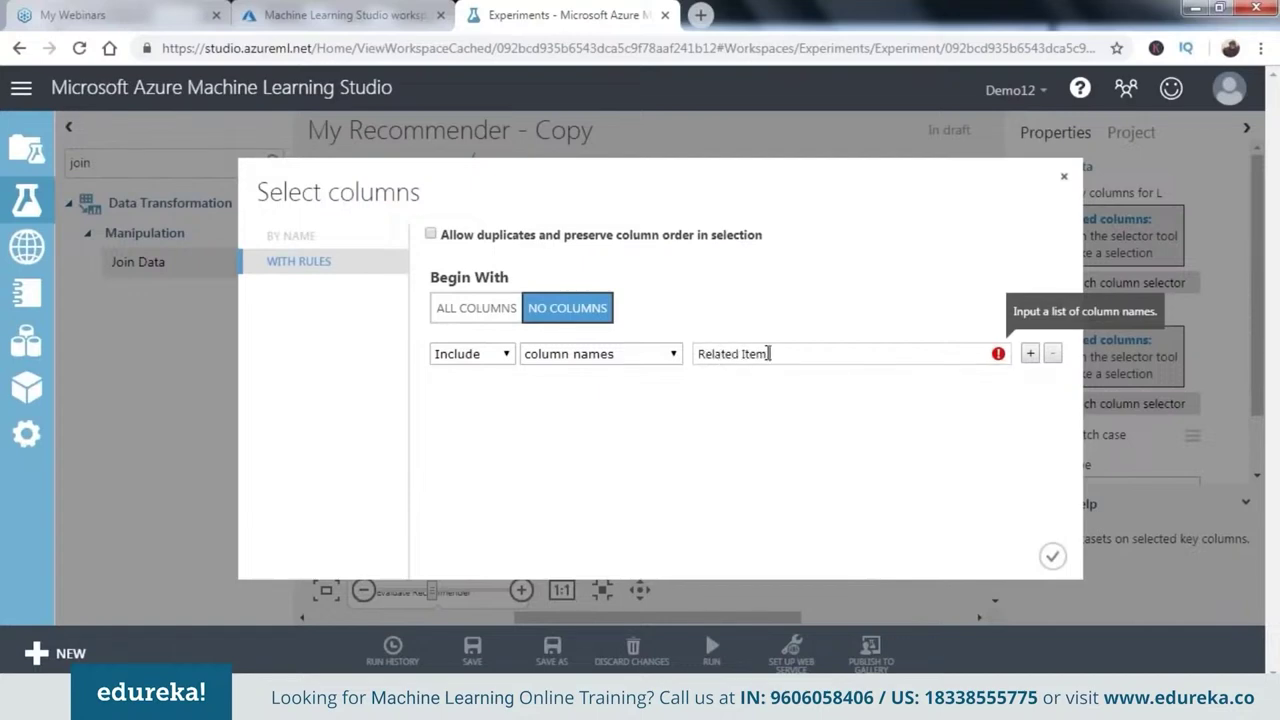
key("Return")
left_click(1053, 557)
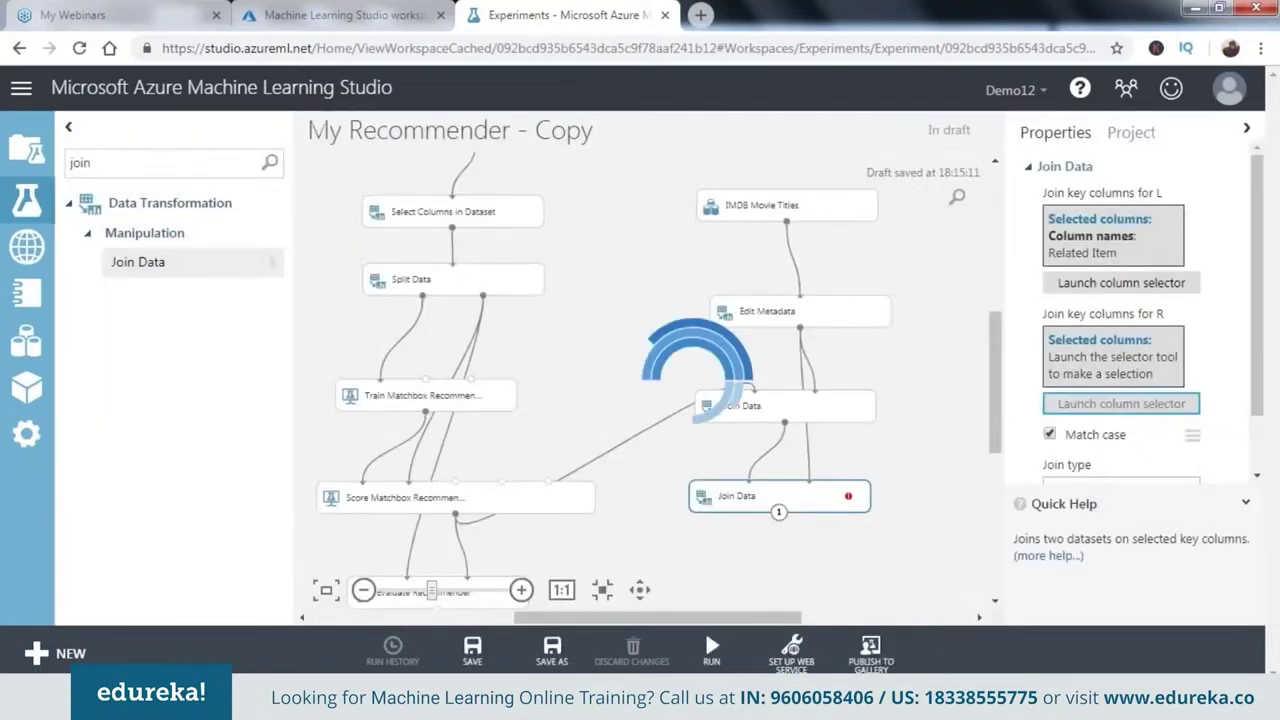
left_click(1121, 403)
type("Movie")
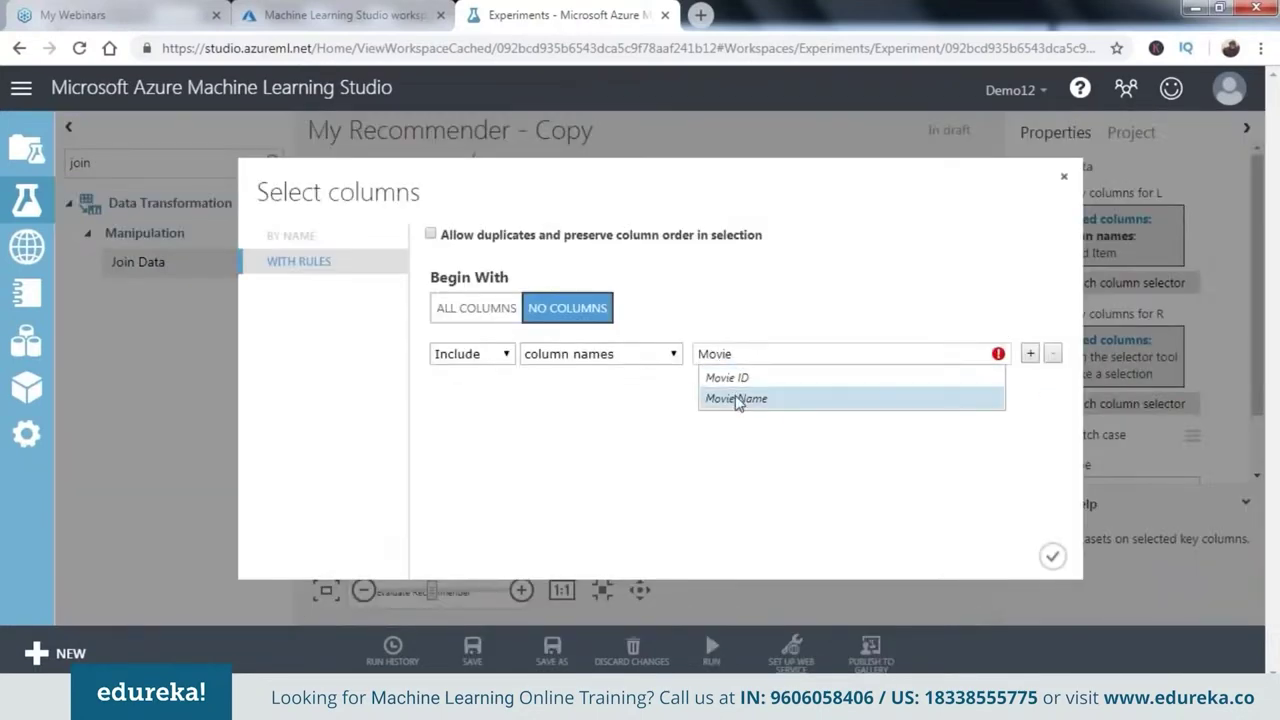
left_click(736, 399)
left_click(1052, 556)
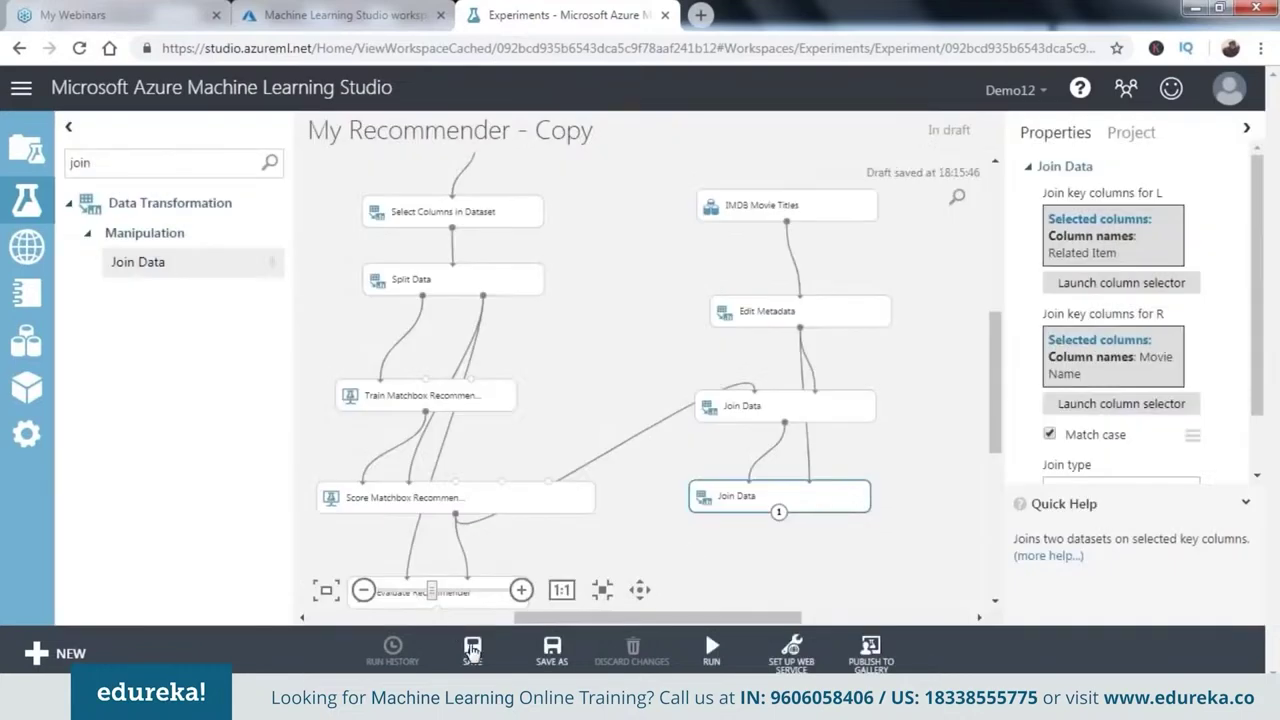
- Save the draft and set the second join type to Left Outer Join
left_click(473, 650)
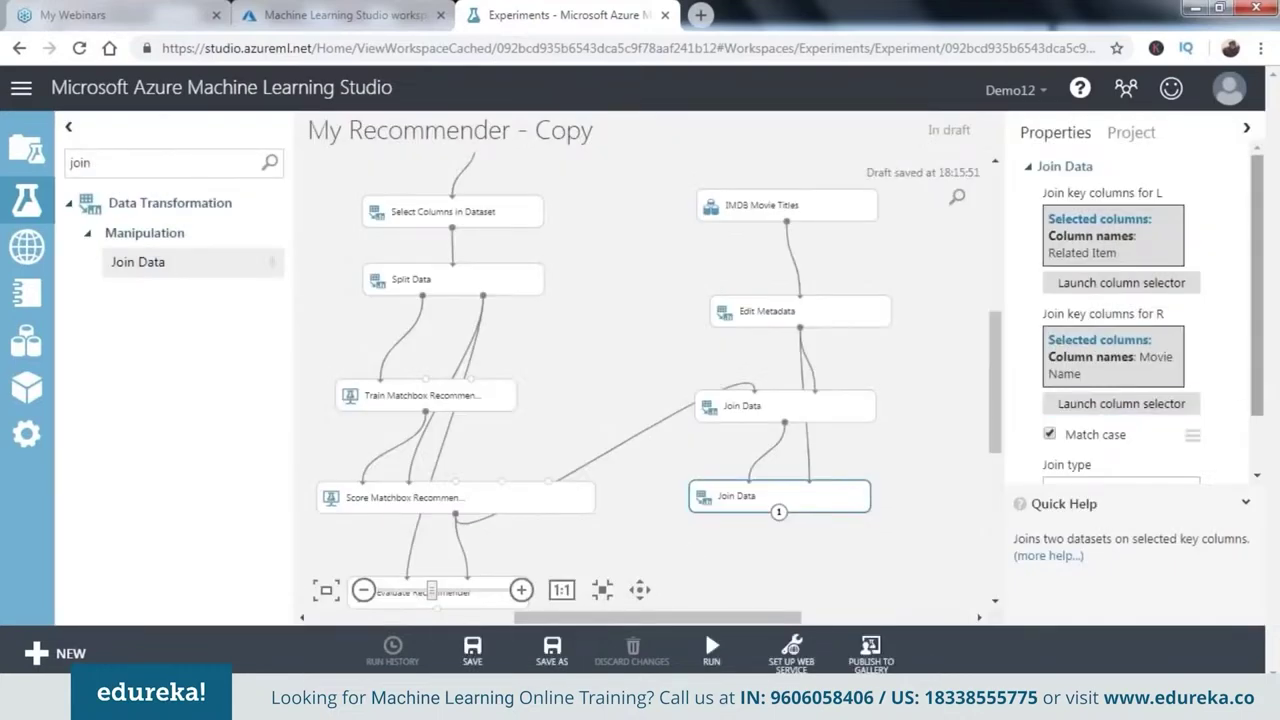
scroll(1220, 414, "down", 2)
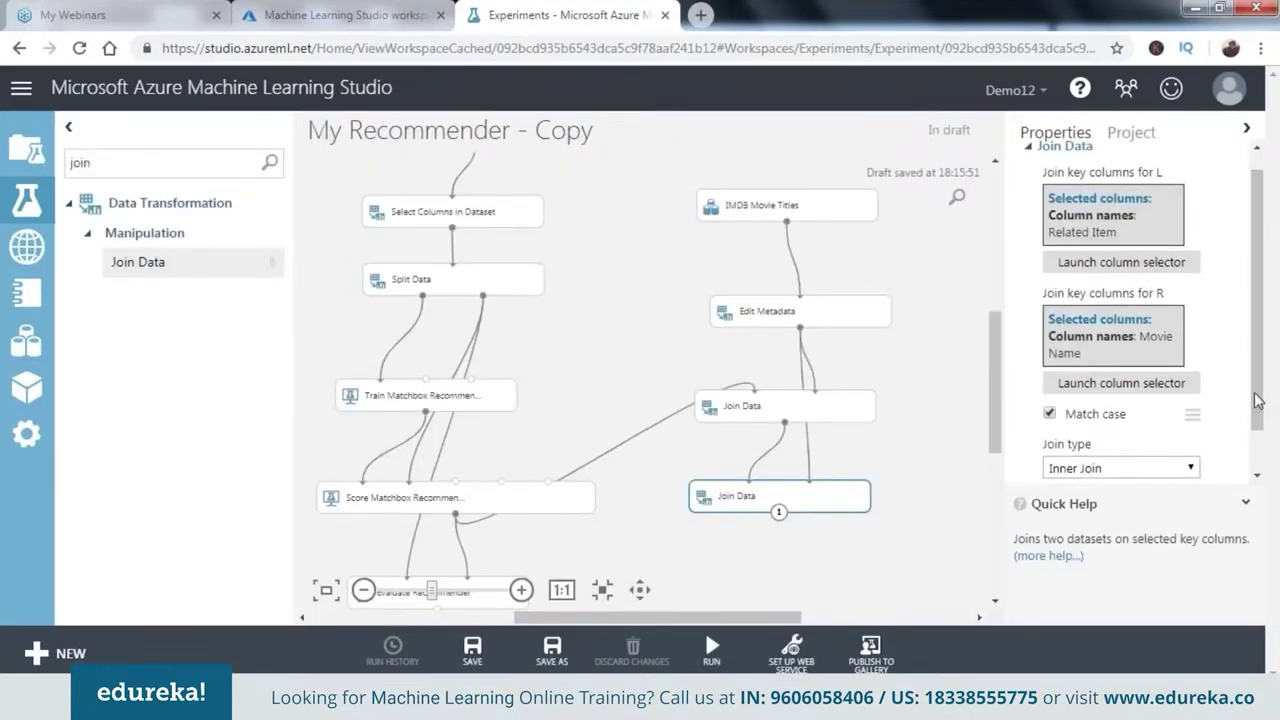
left_click(1096, 440)
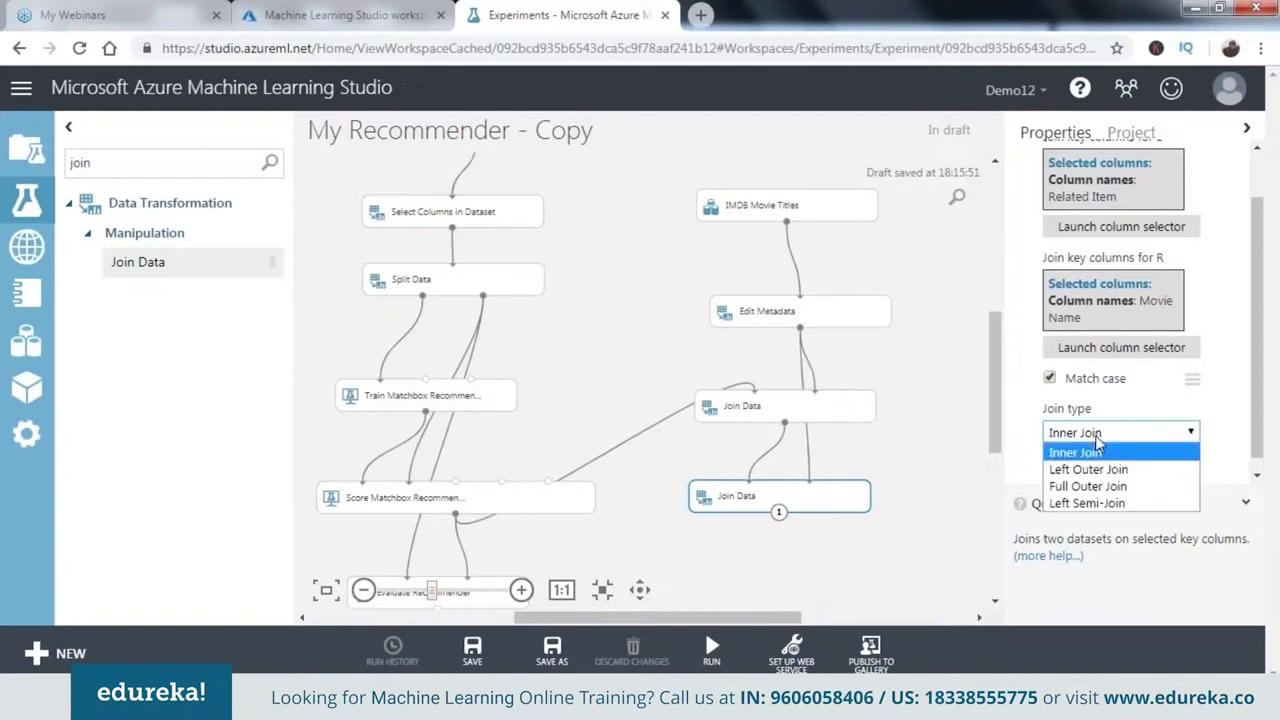
left_click(1069, 470)
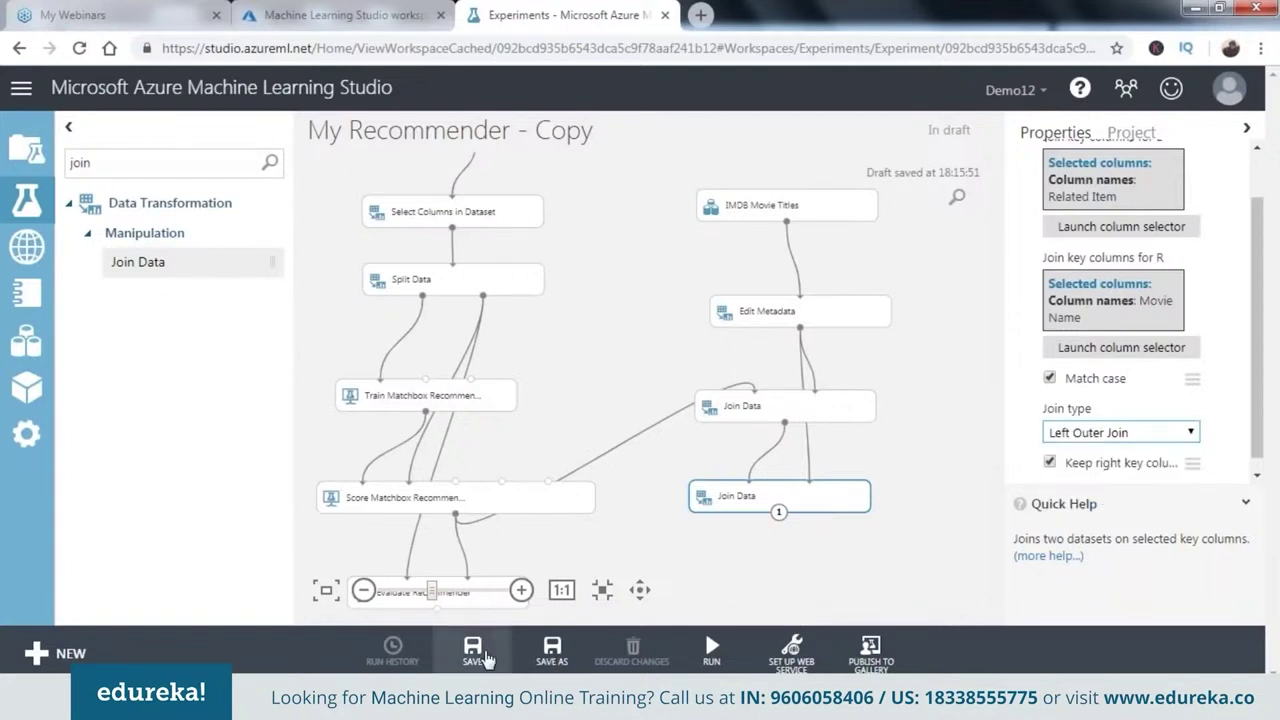
mouse_move(712, 660)
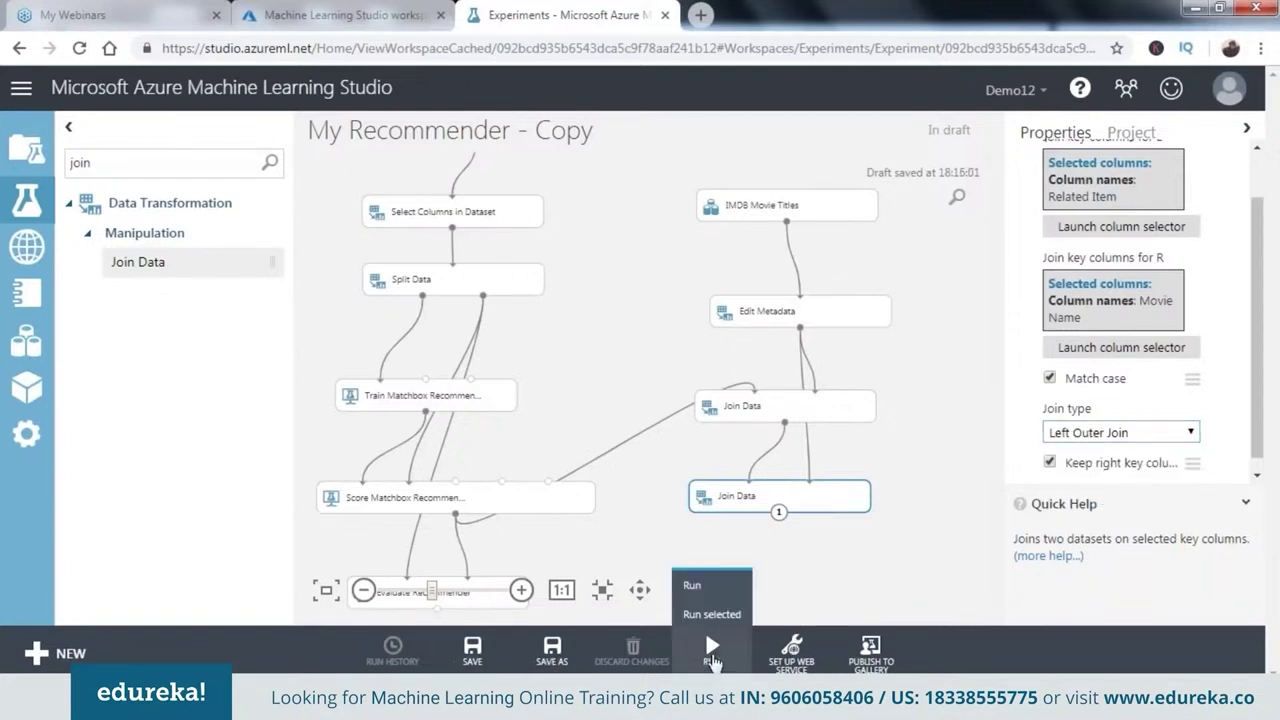
- Run the experiment; the second Join Data fails with column 'Related Item' not found
left_click(712, 660)
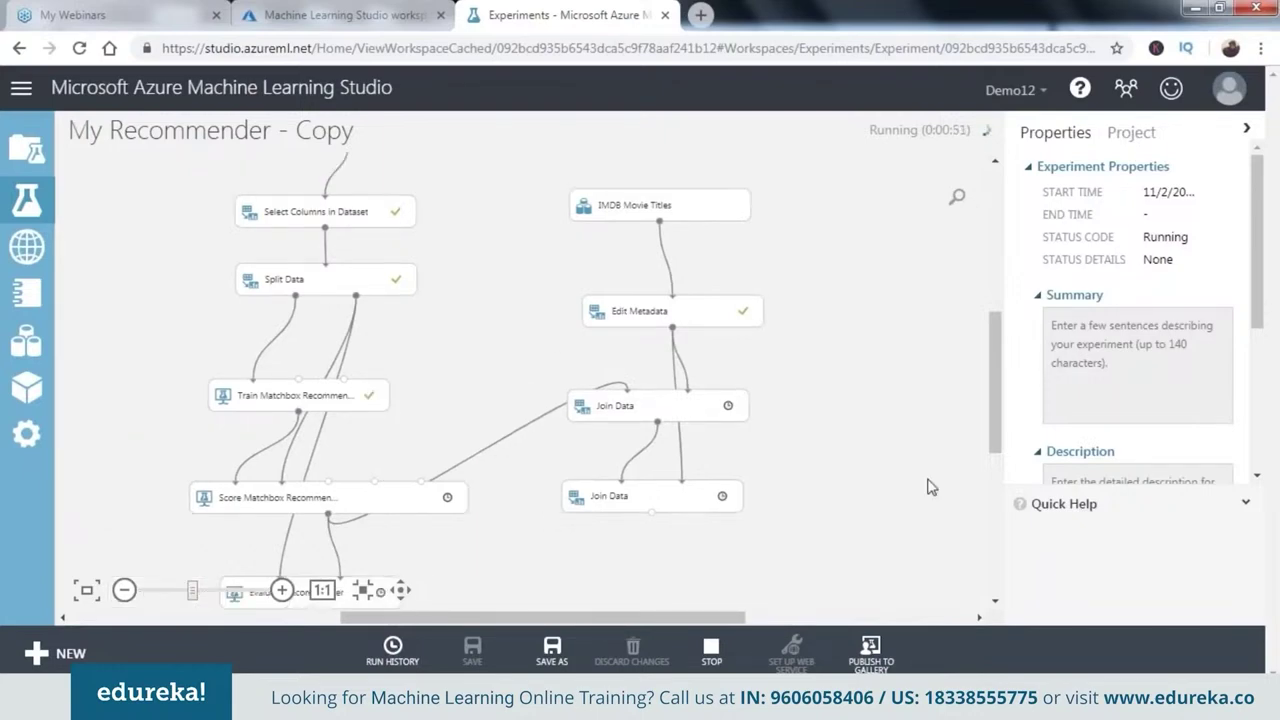
scroll(929, 486, "down", 3)
mouse_move(960, 385)
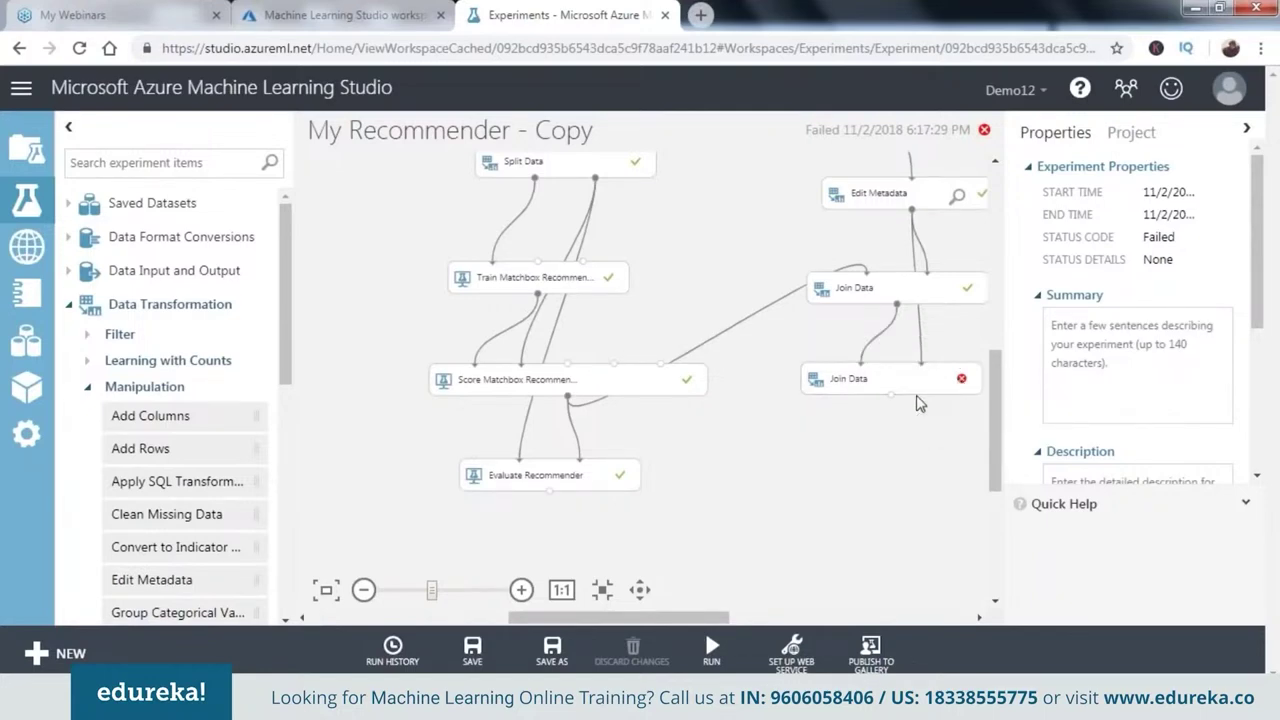
- Pick Related Item 1 as the lower Join Data's left key, review Score Matchbox, and save
left_click(917, 390)
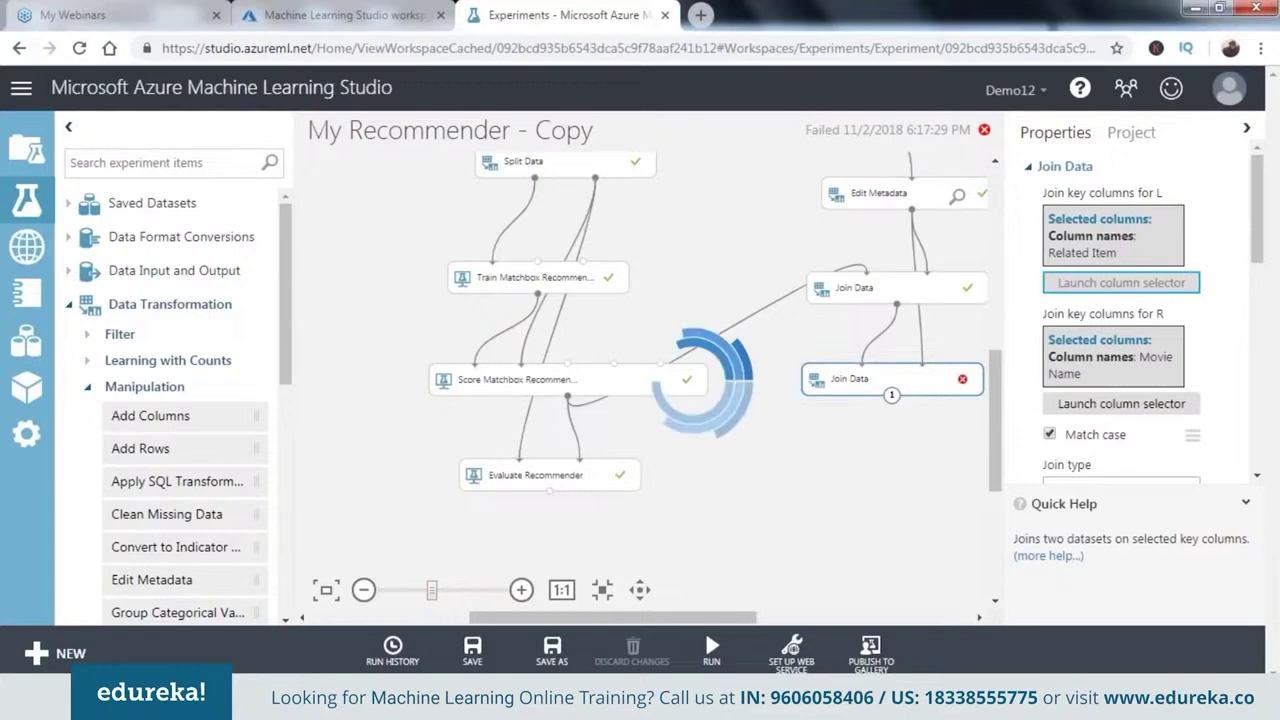
left_click(1121, 282)
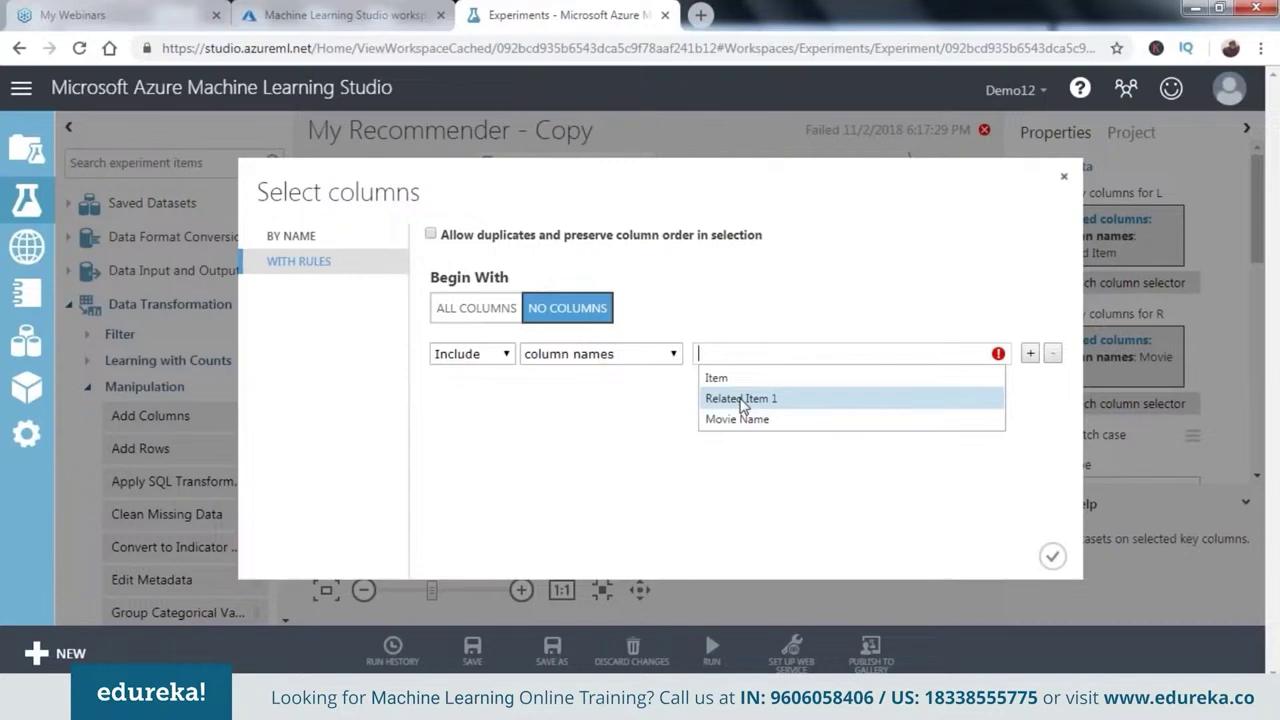
left_click(741, 399)
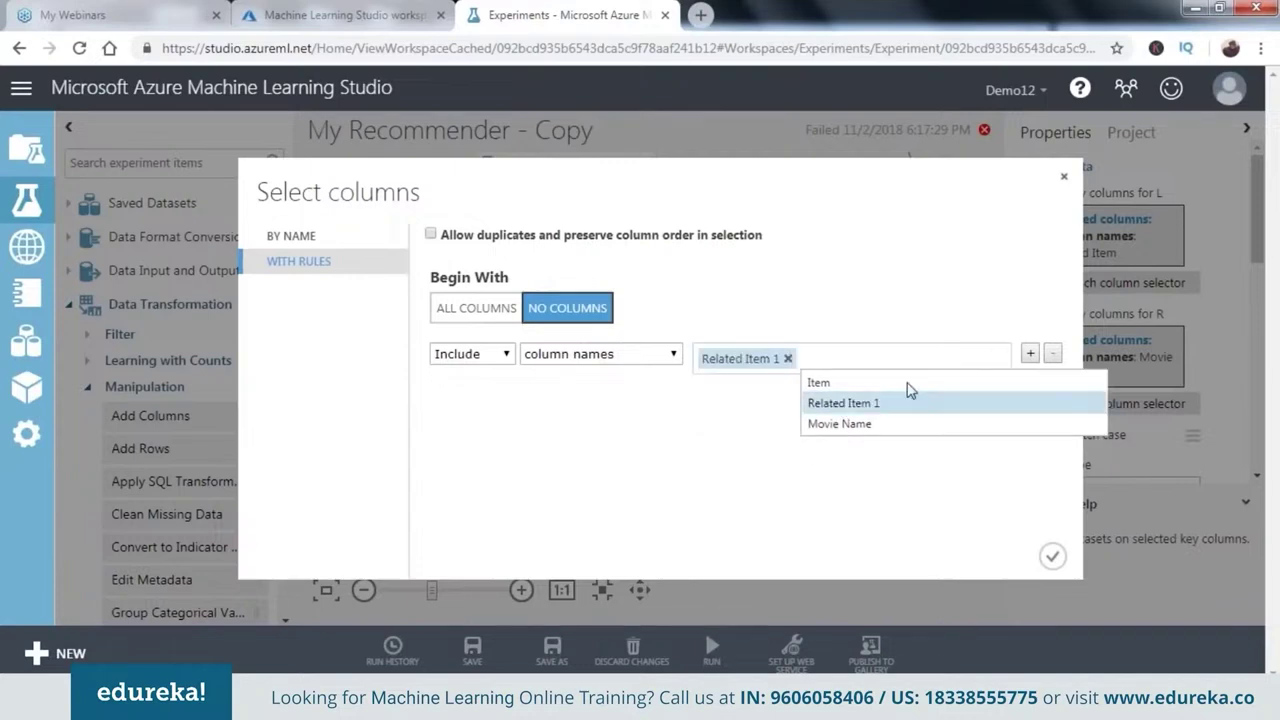
left_click(1051, 553)
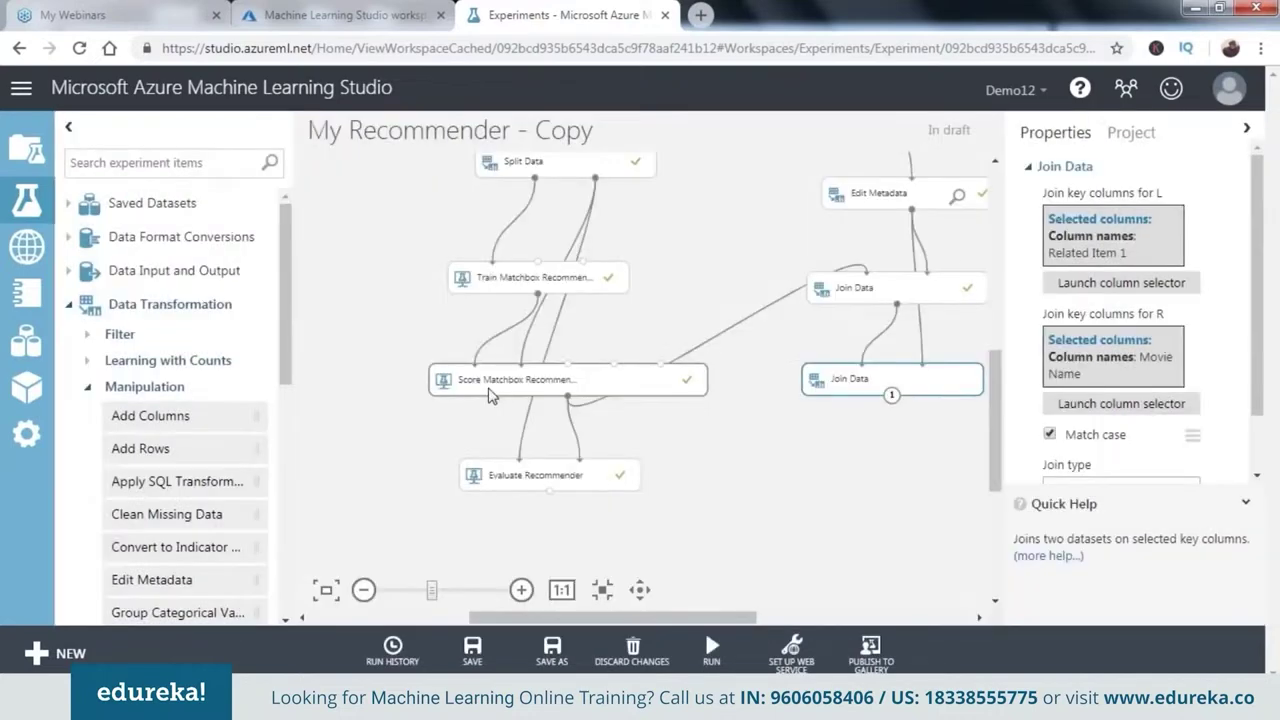
left_click(490, 393)
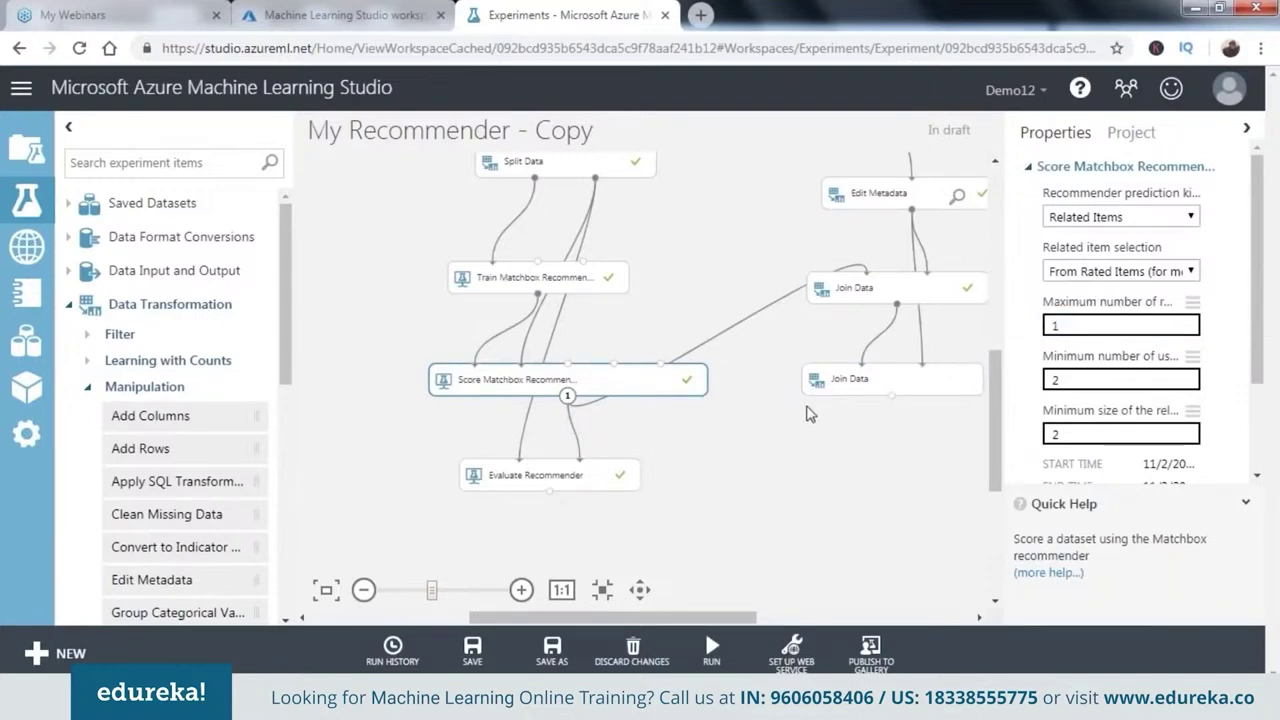
left_click(878, 370)
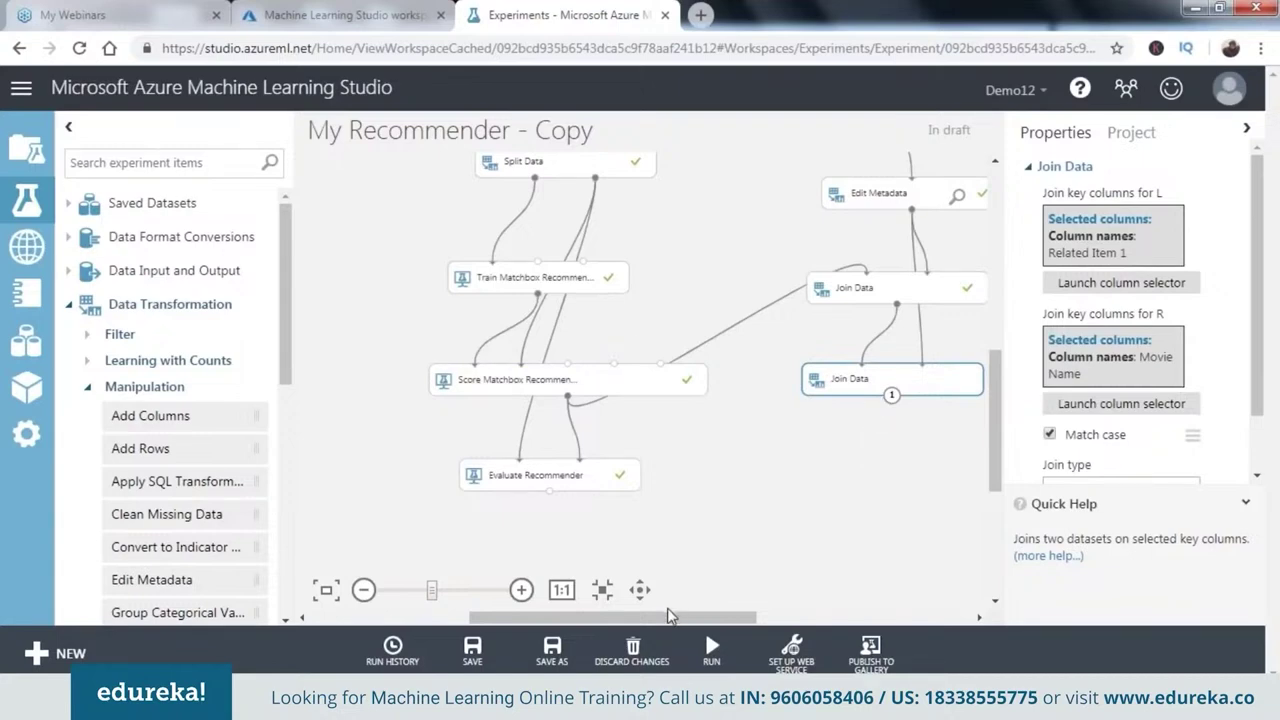
left_click(465, 652)
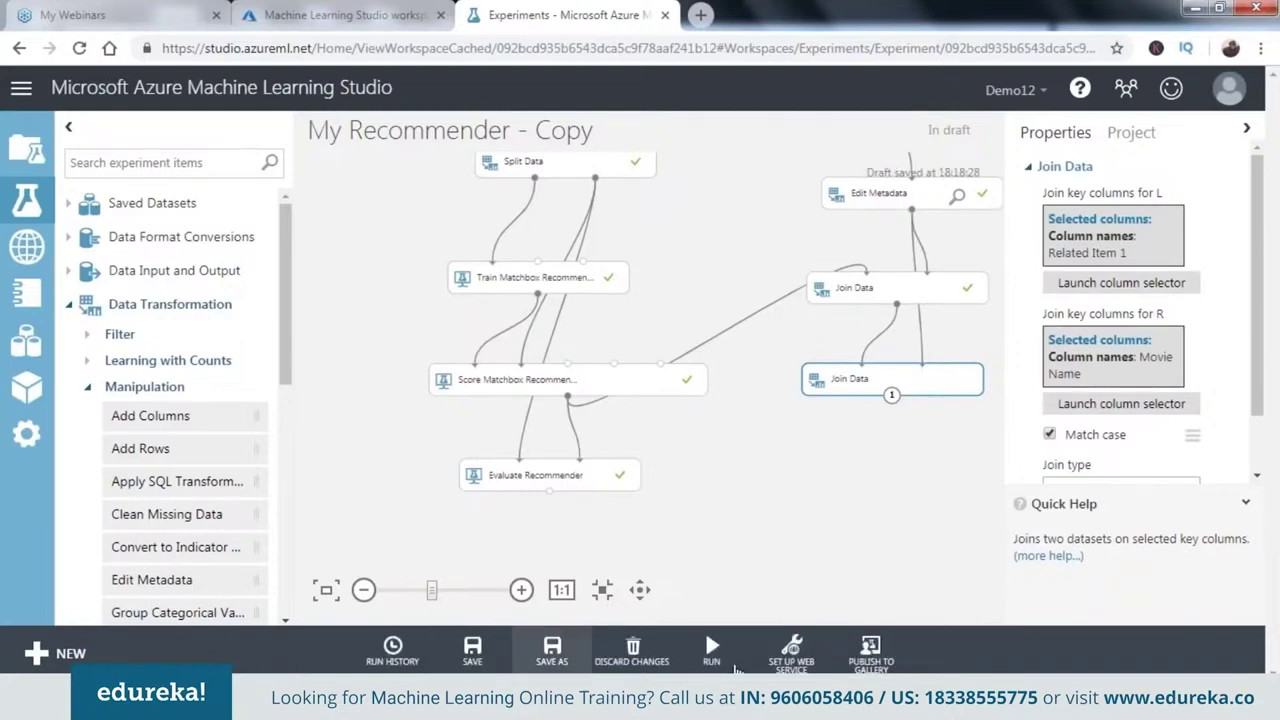
- Rerun the experiment and view the second Join Data output: 4243 rows, 5 columns
left_click(716, 660)
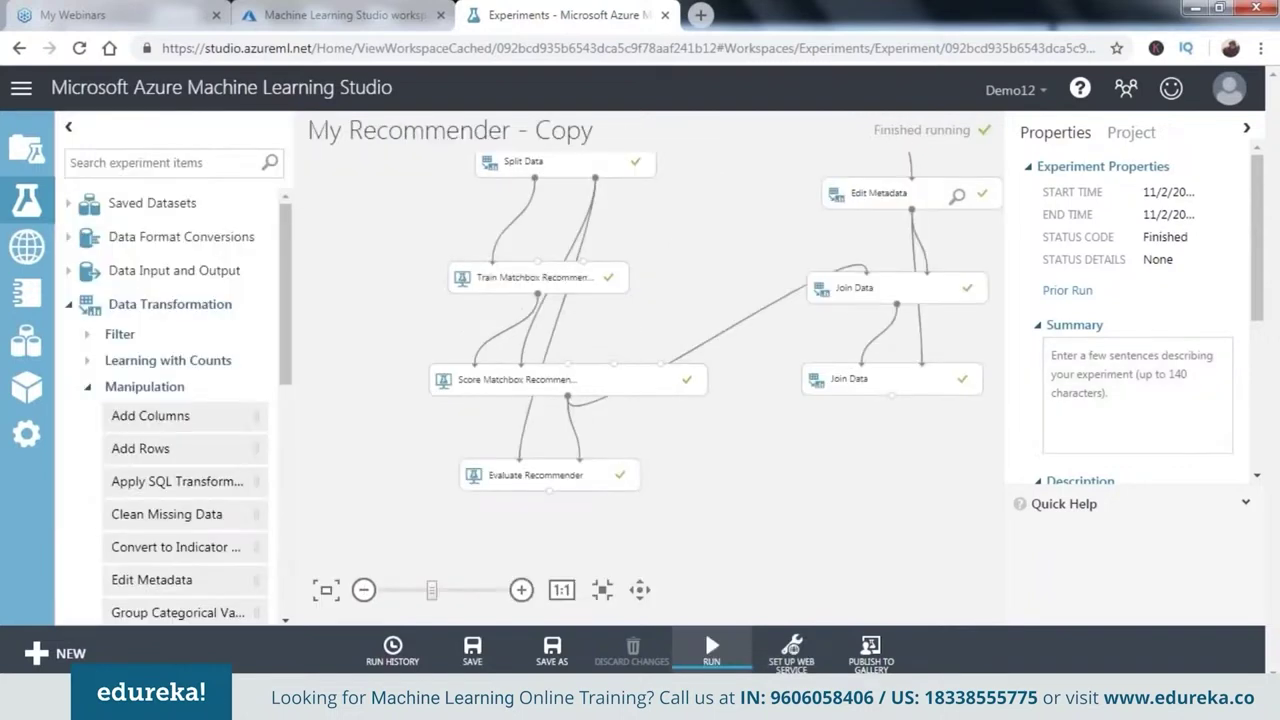
right_click(895, 398)
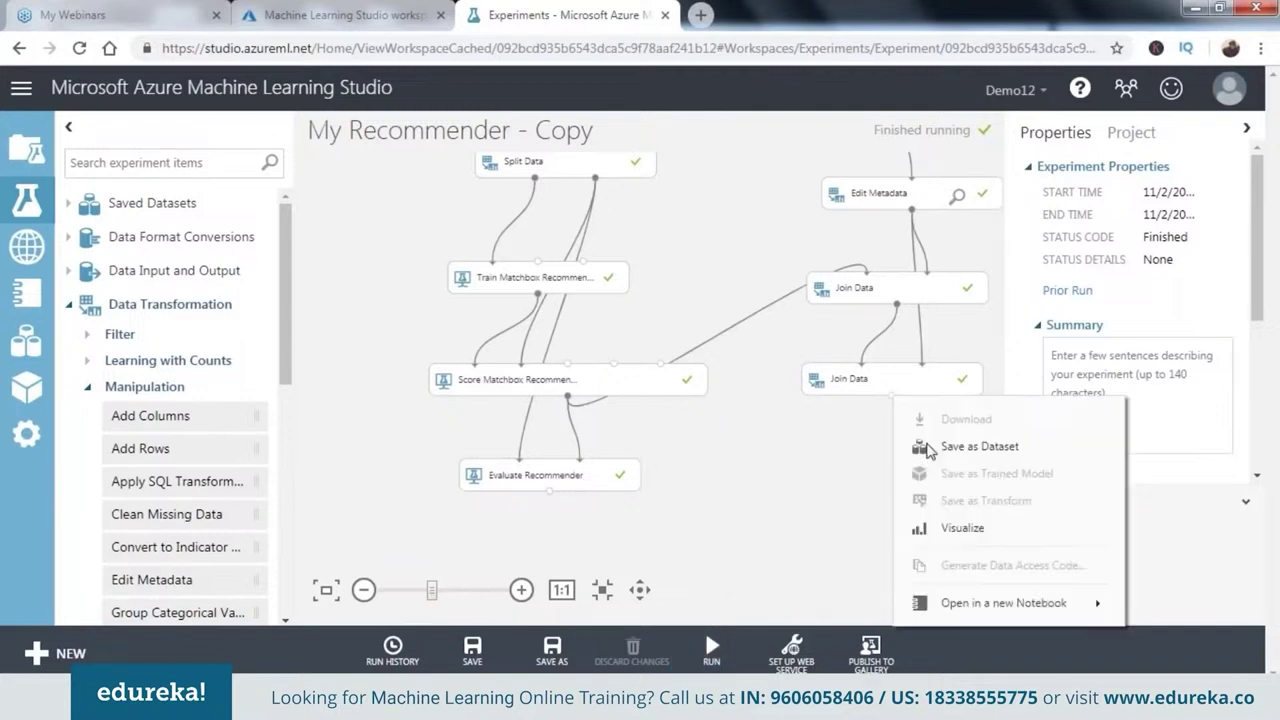
left_click(946, 532)
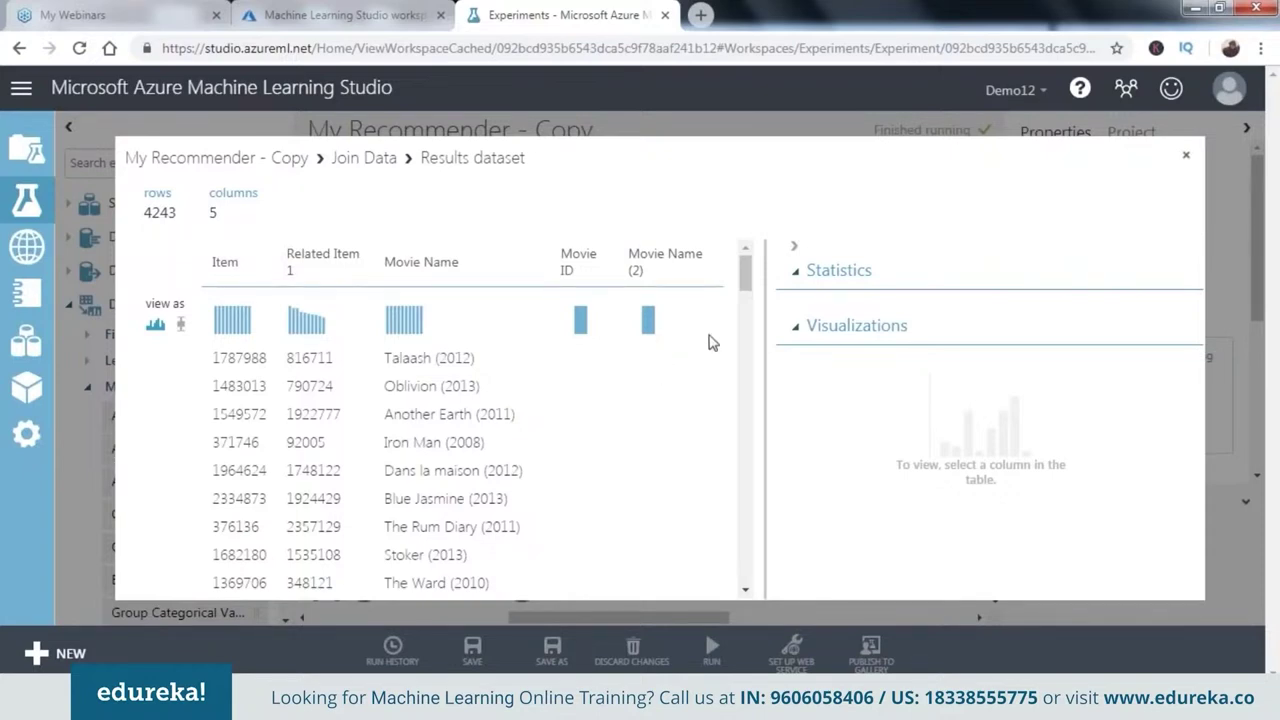
left_click(1186, 155)
- Change the second Join Data's right key column from Movie Name to Movie ID
left_click(936, 374)
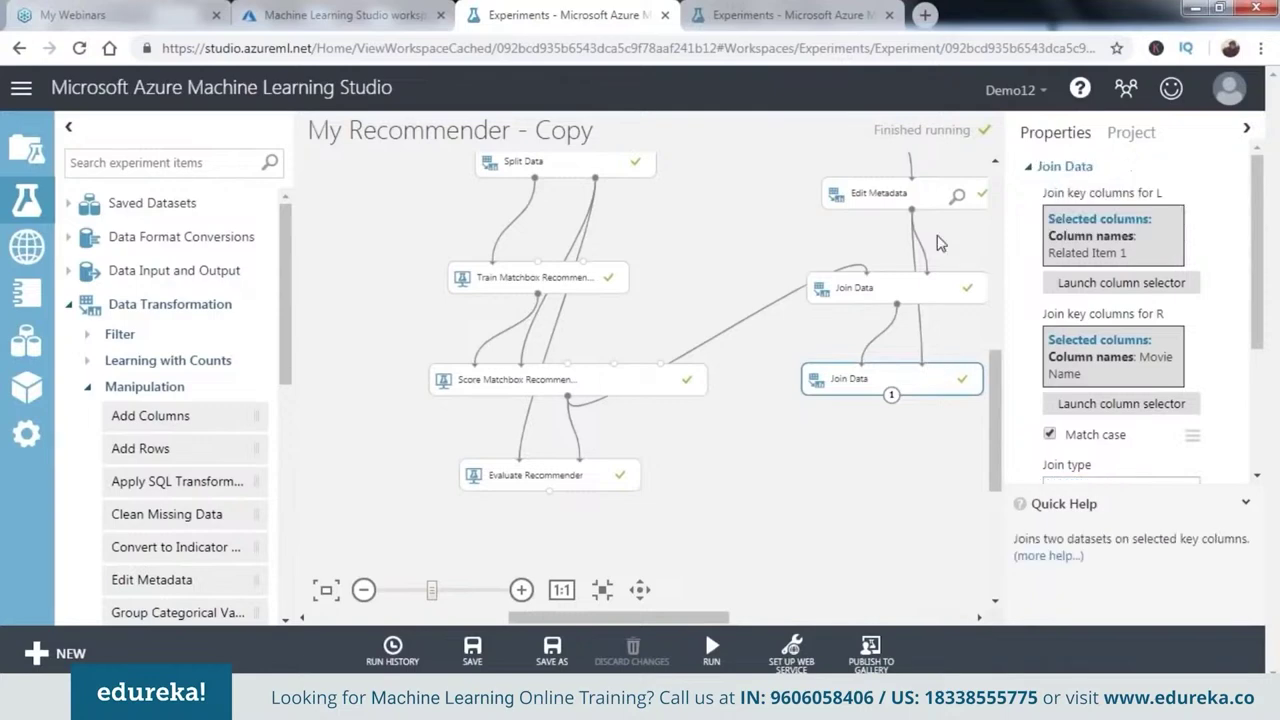
left_click(935, 280)
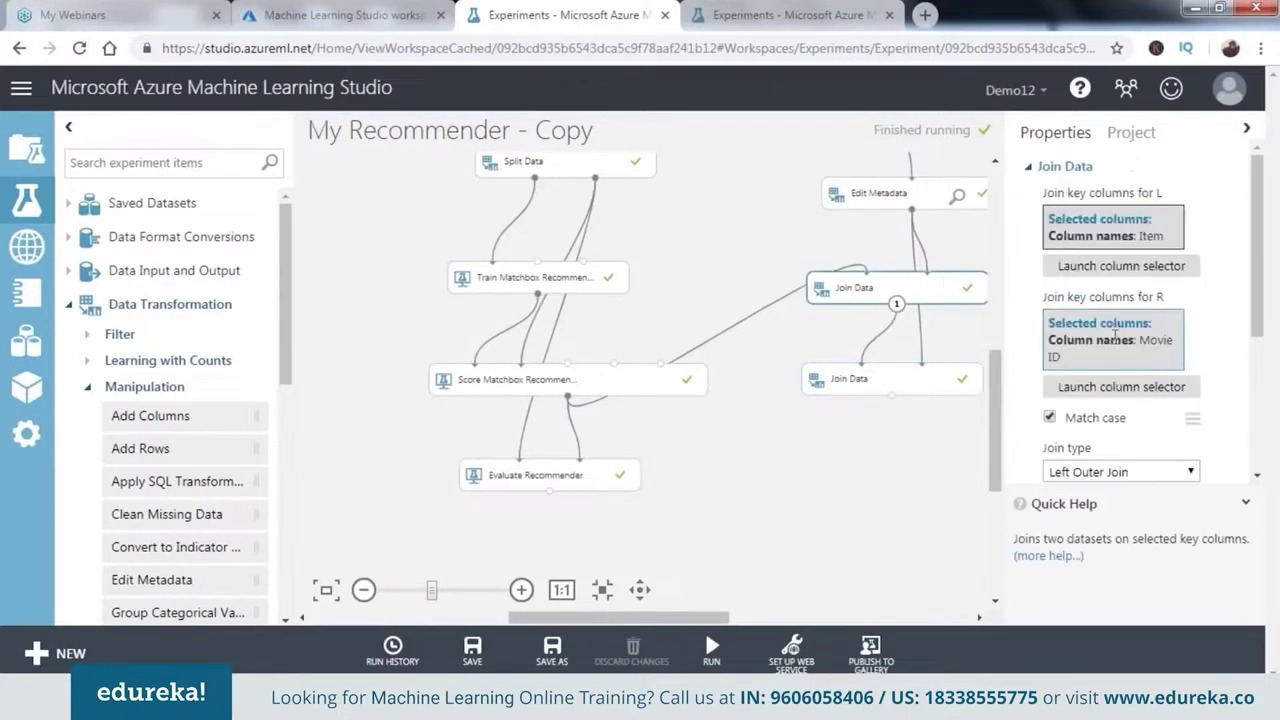
left_click(940, 371)
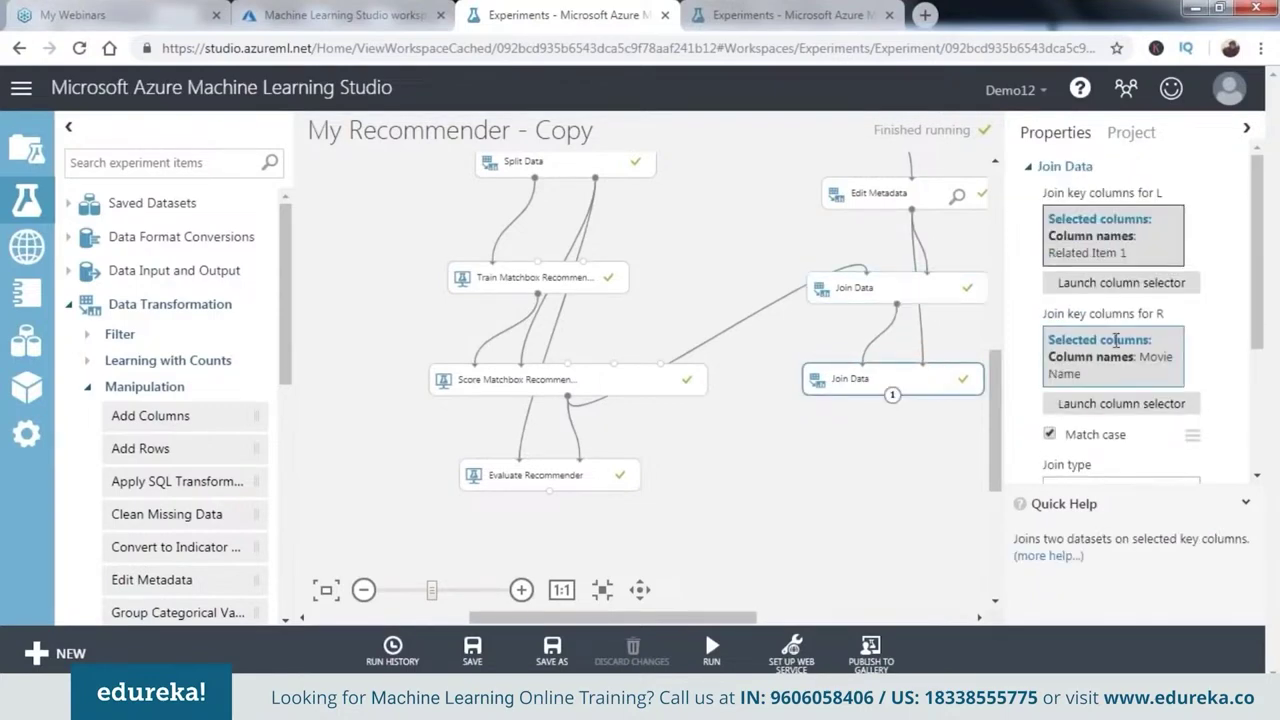
left_click(1140, 404)
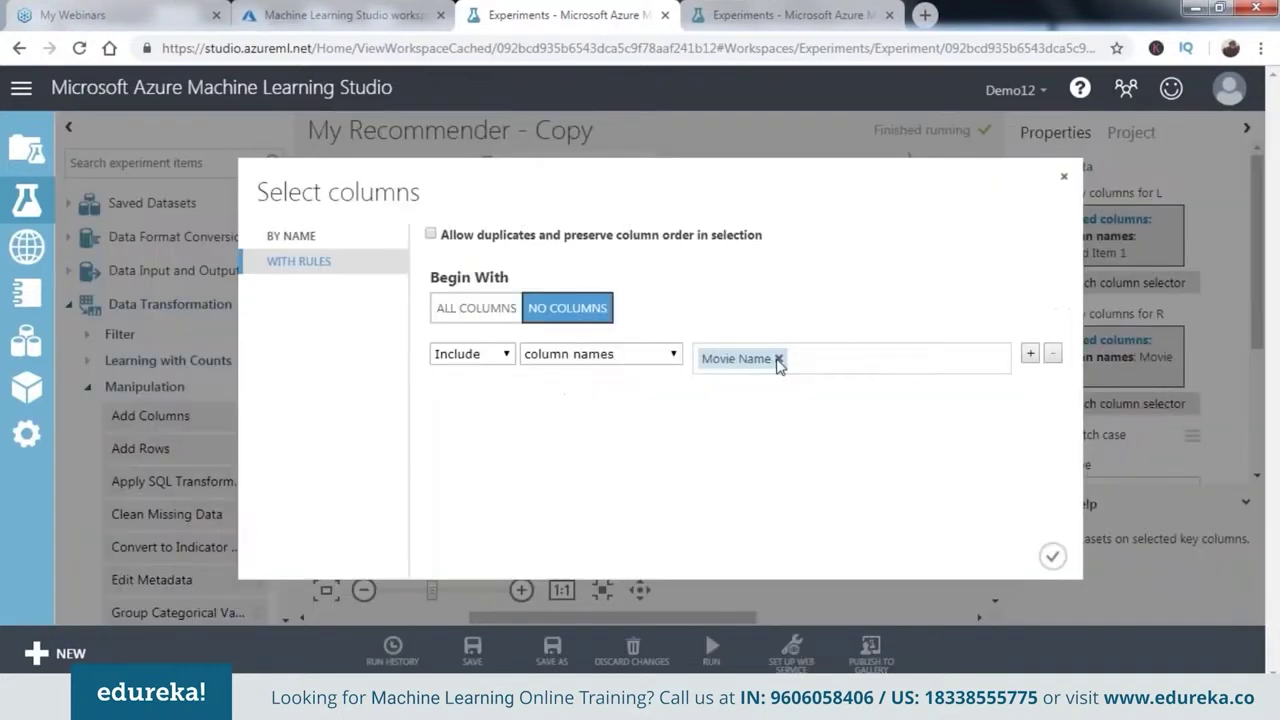
left_click(778, 359)
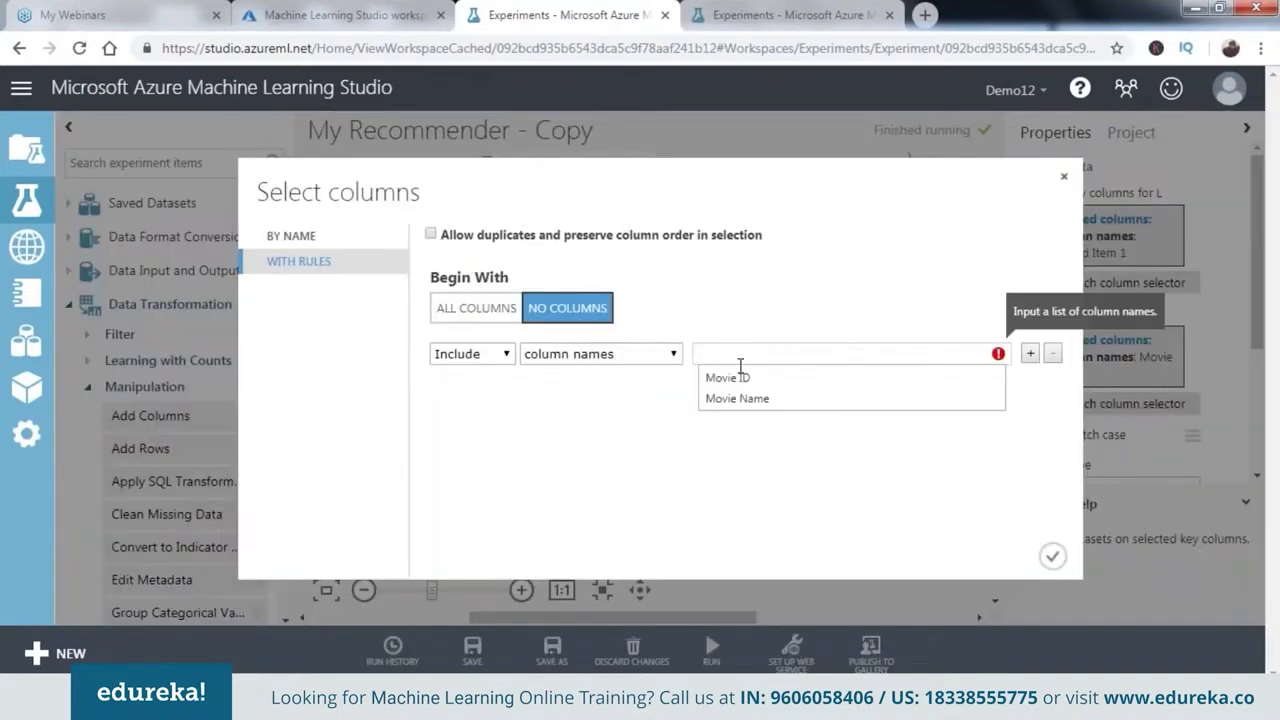
left_click(715, 377)
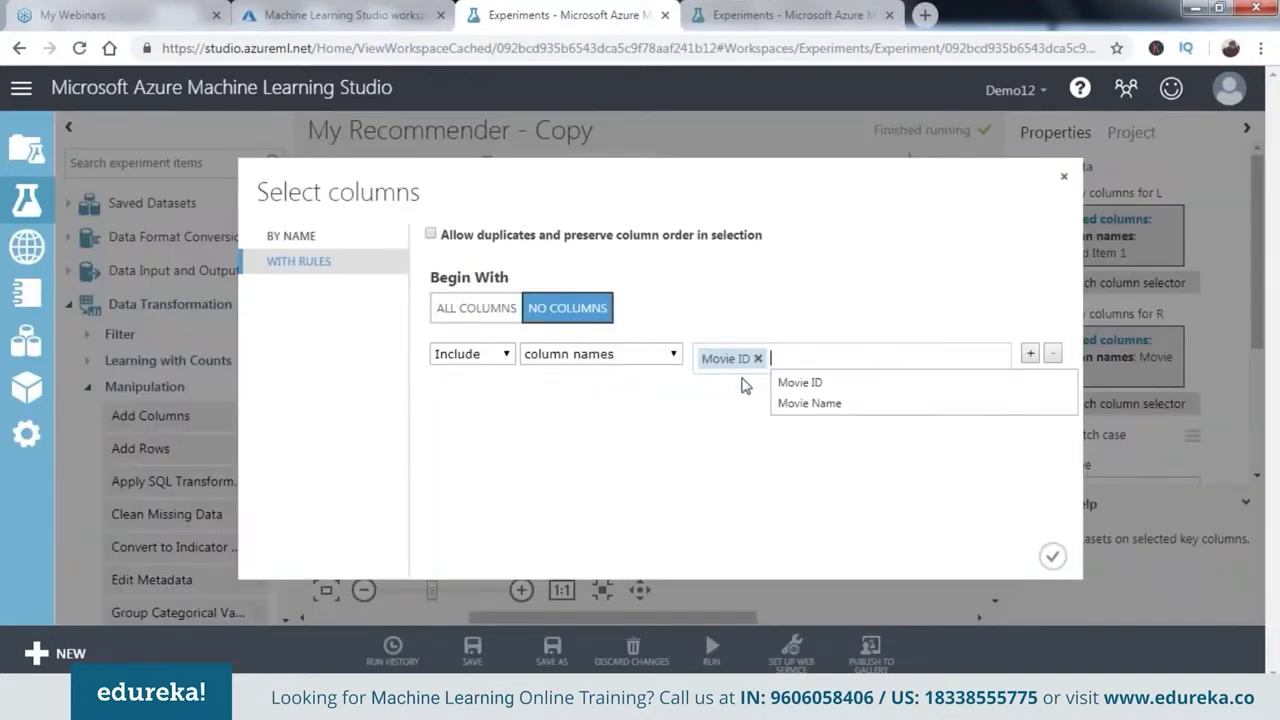
left_click(1053, 558)
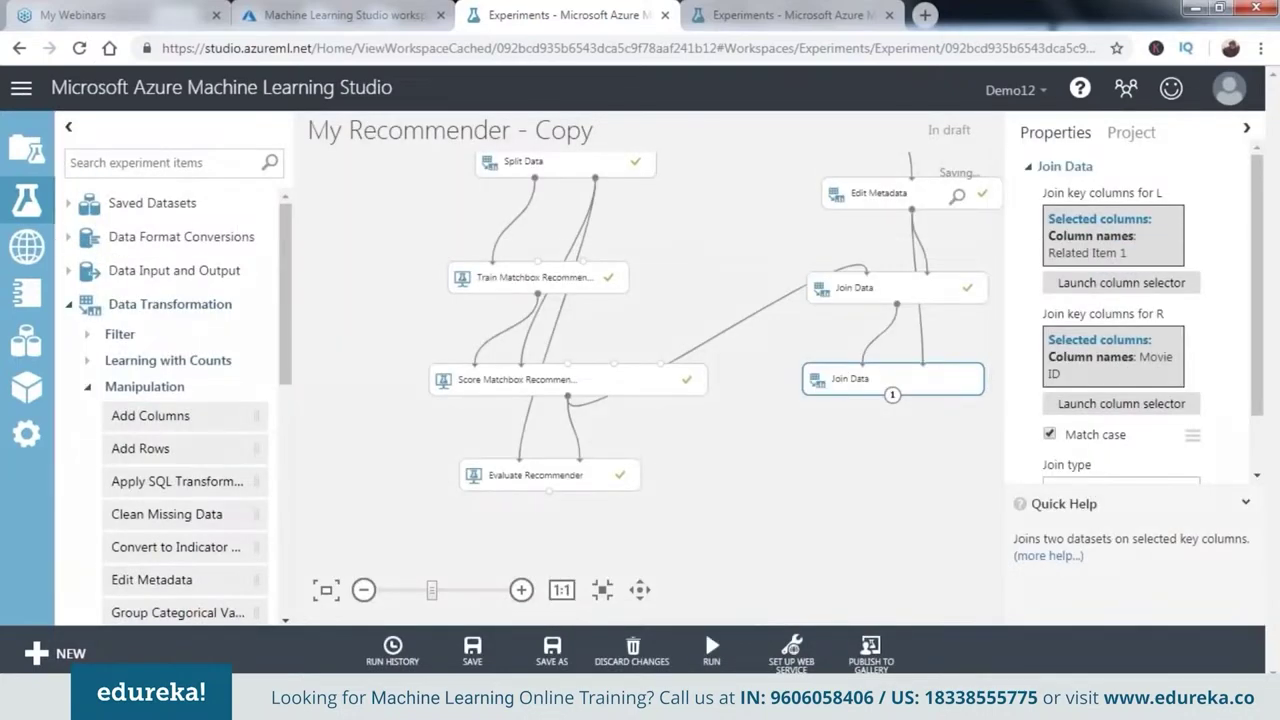
- Save the experiment and run it again
key("Escape")
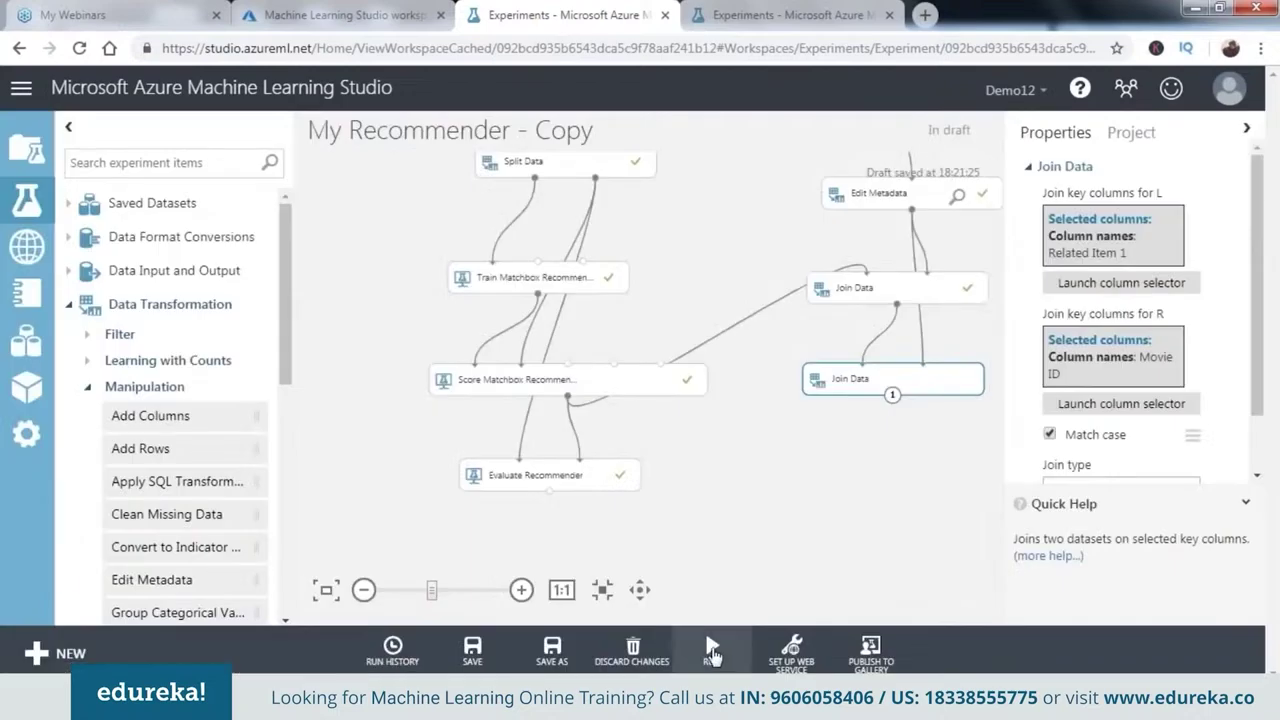
left_click(712, 655)
left_click(705, 580)
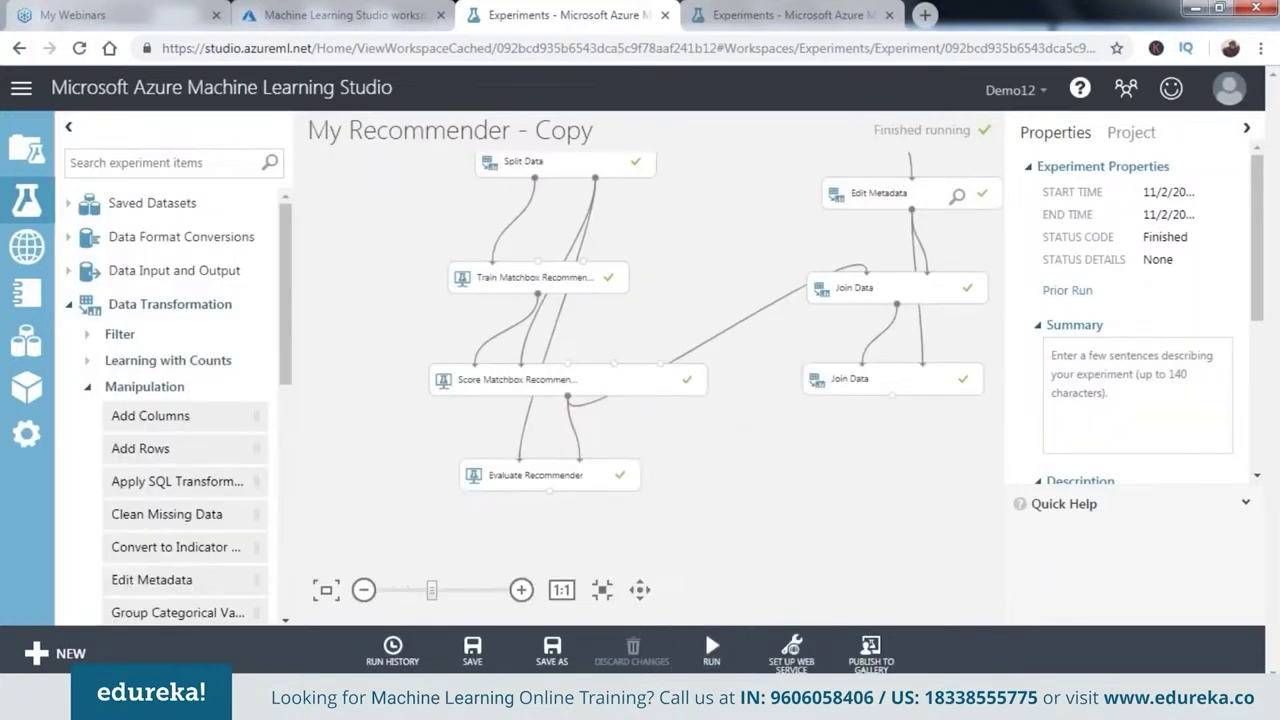
- Visualize the second Join Data output, showing movie names for both Item and Related Item 1
right_click(893, 398)
left_click(955, 530)
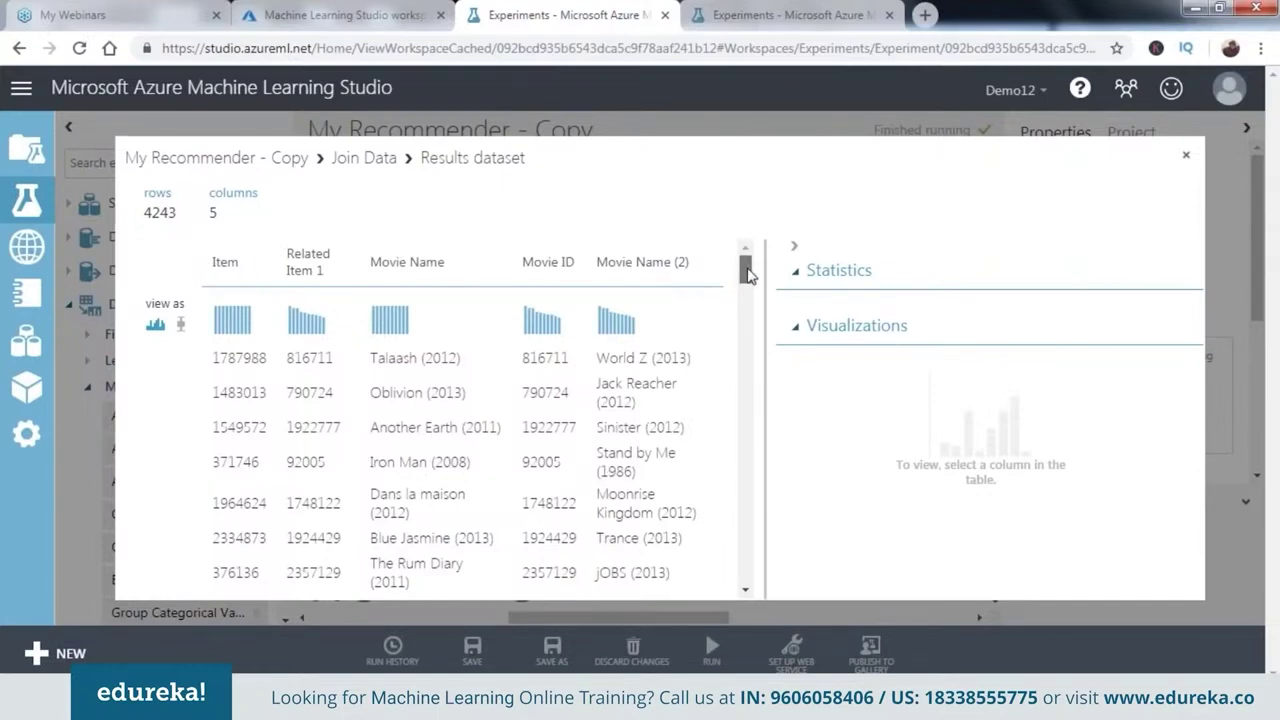
mouse_move(745, 274)
left_mouse_down()
mouse_move(762, 309)
mouse_move(753, 258)
left_mouse_up()
- Close the results table and inspect the Train and Score Matchbox Recommender properties
left_click(1187, 163)
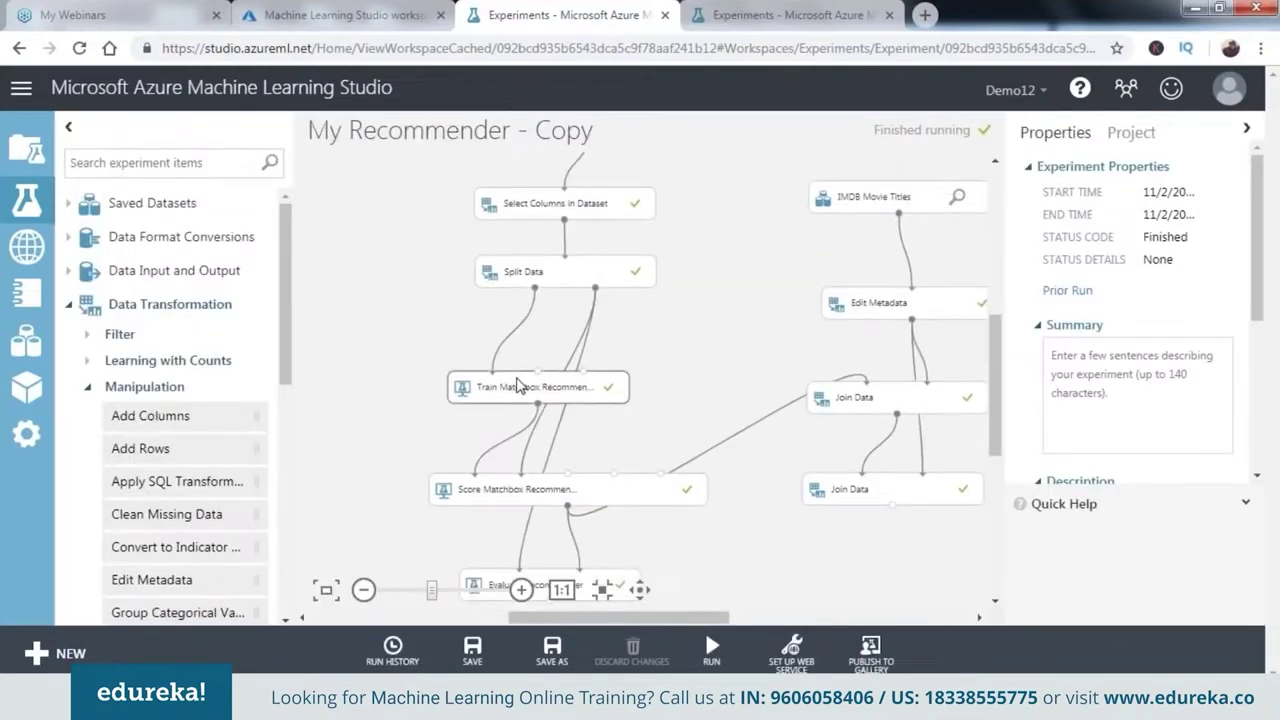
left_click(518, 385)
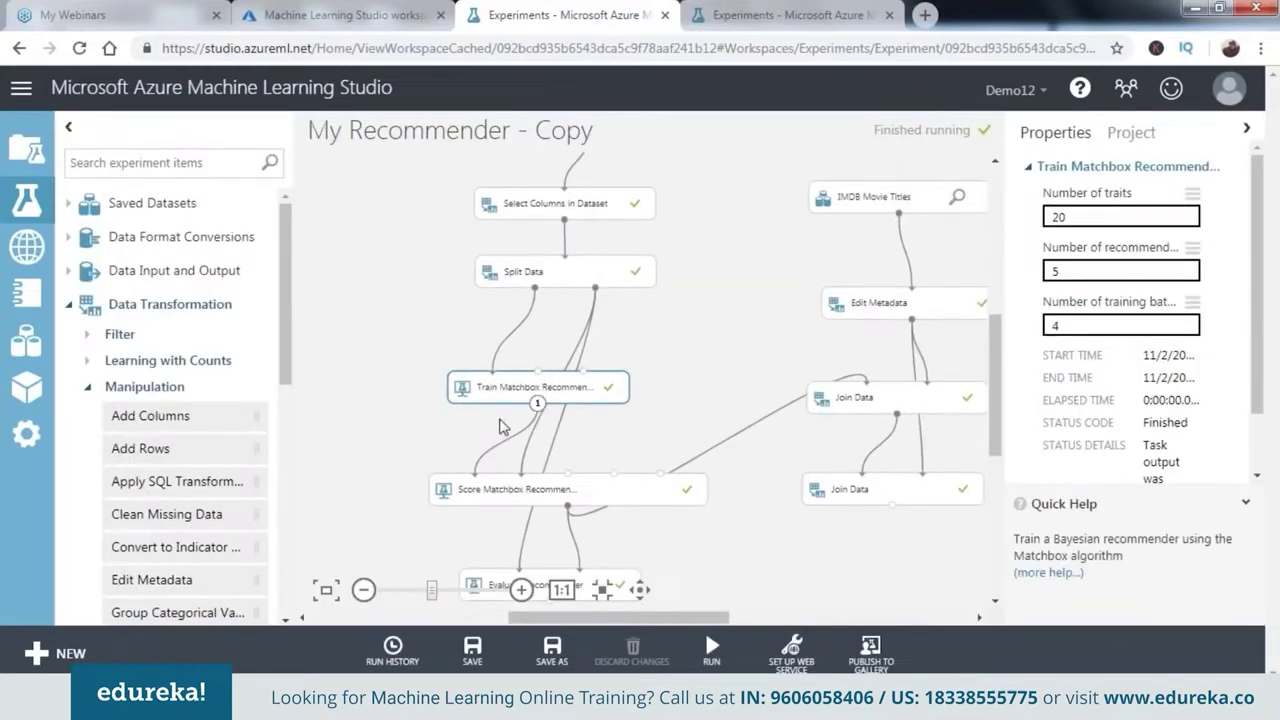
left_click(490, 486)
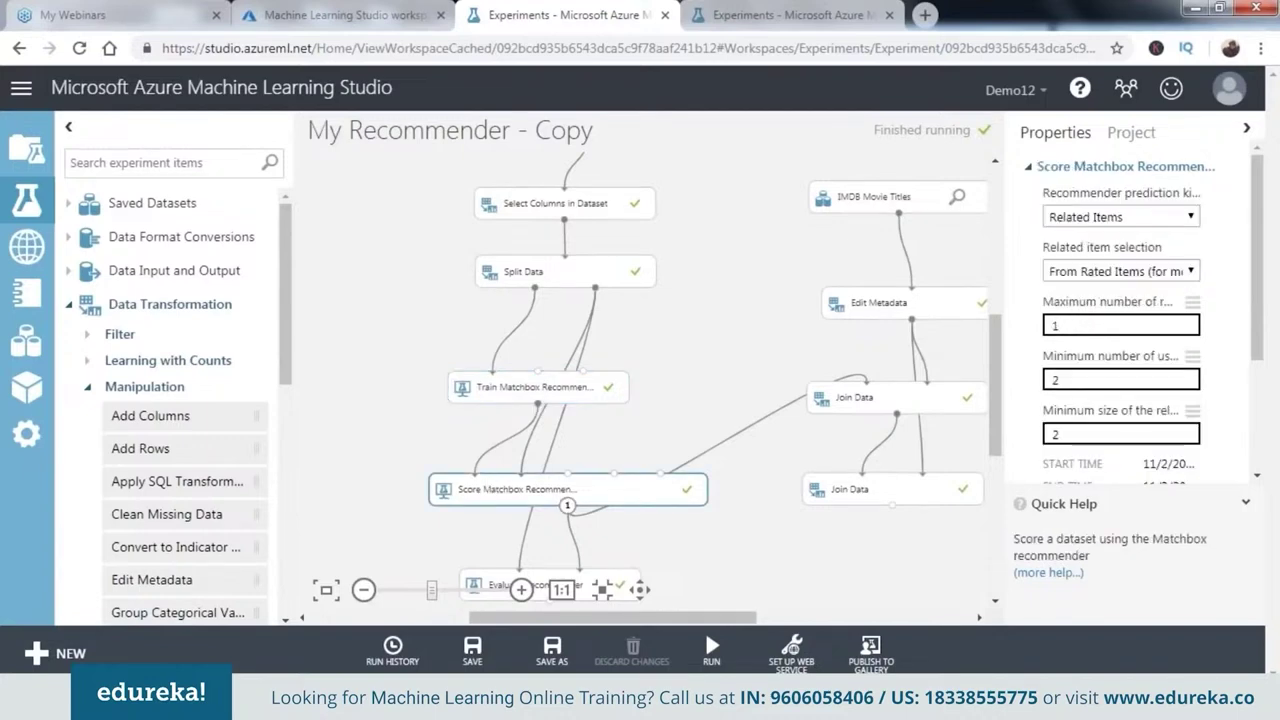
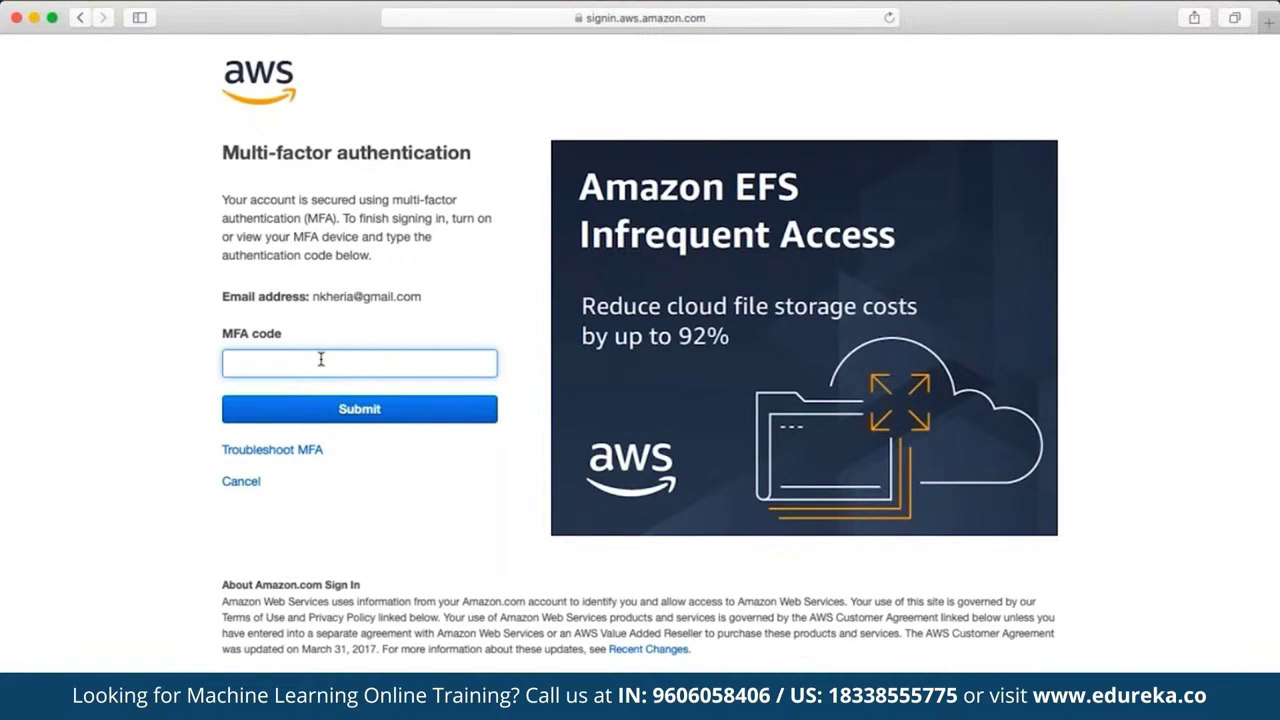
- Enter the account password and MFA code for the first sign-in attempt
left_click(388, 405)
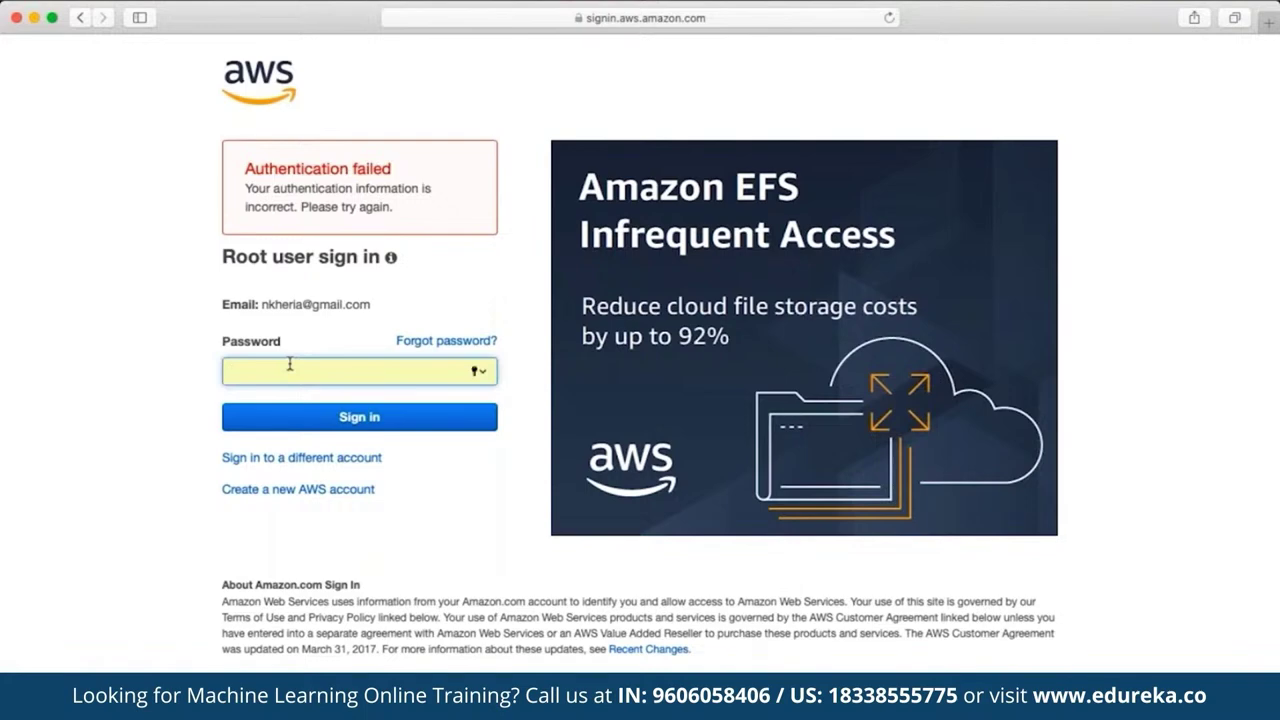
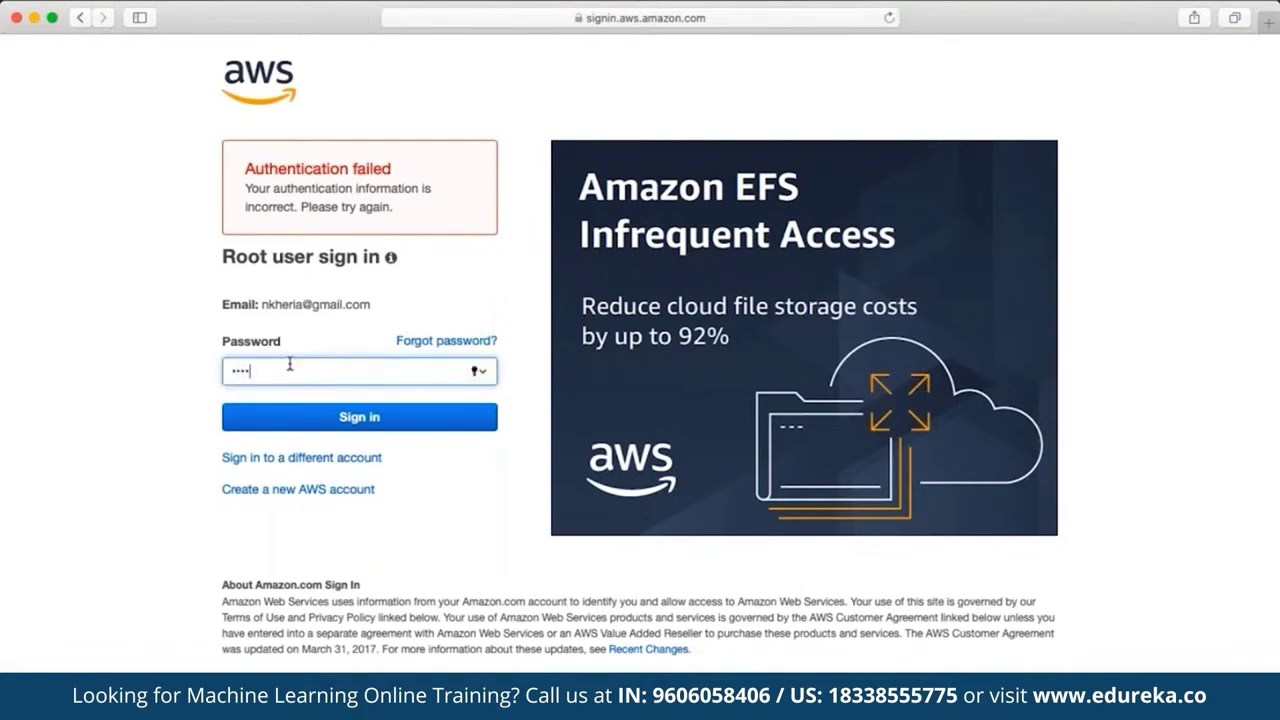
key("Return")
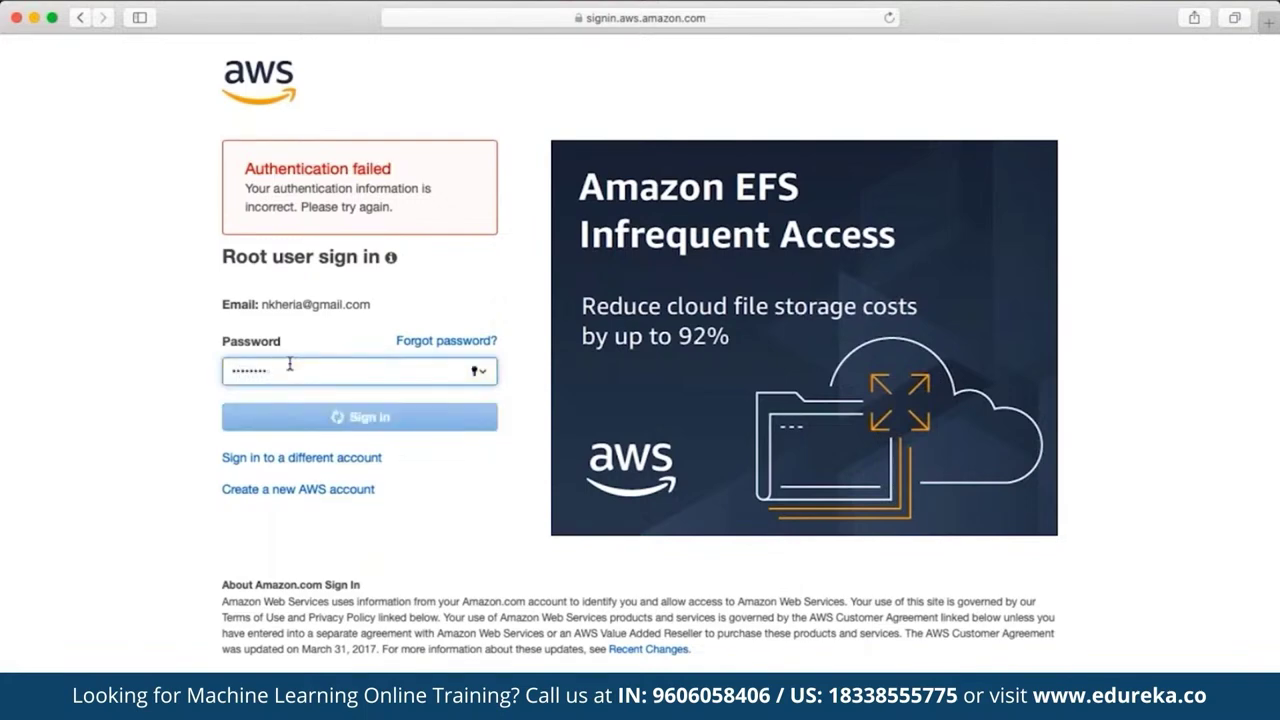
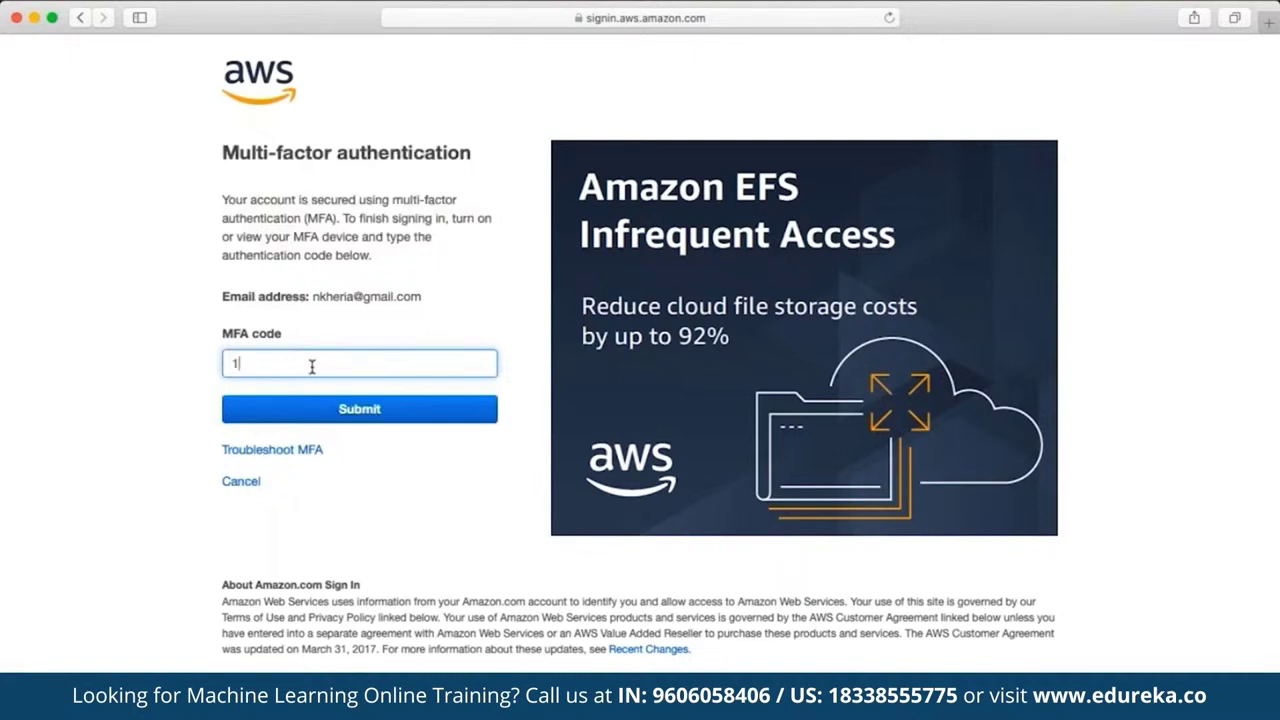
key("Return")
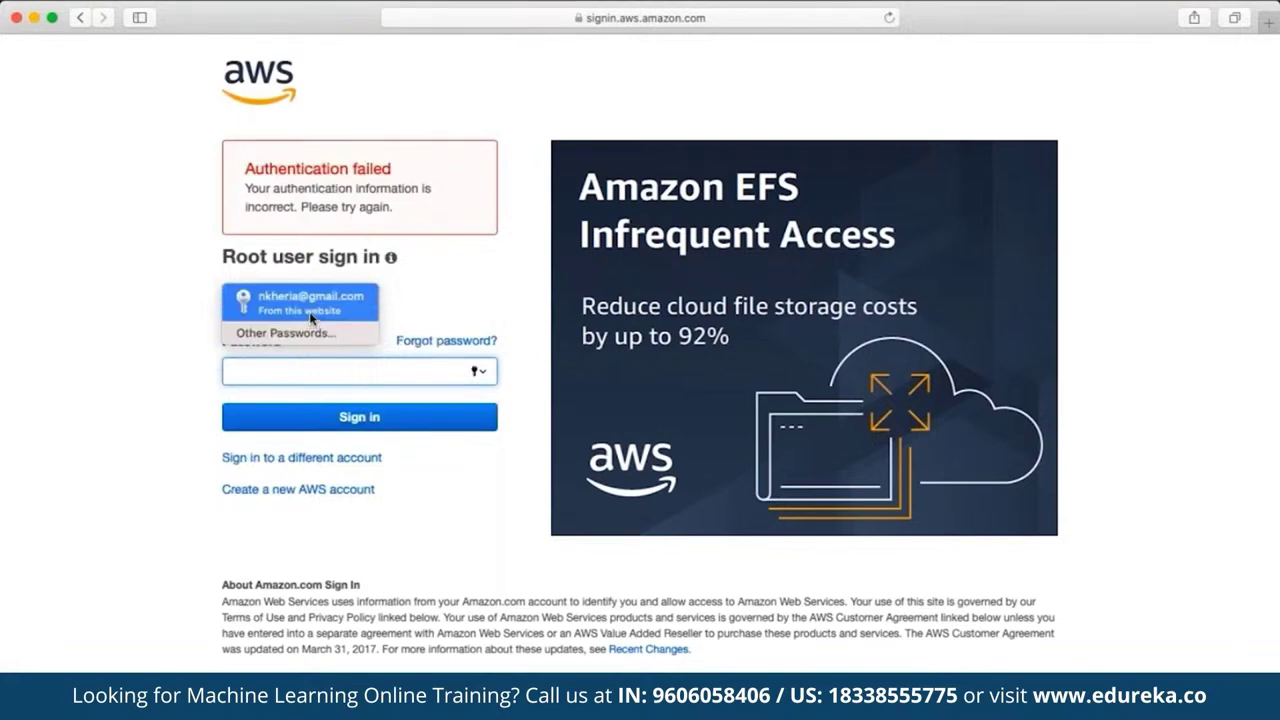
- Retry sign-in with the saved password and a fresh MFA code
left_click(311, 318)
left_click(328, 422)
left_click(310, 362)
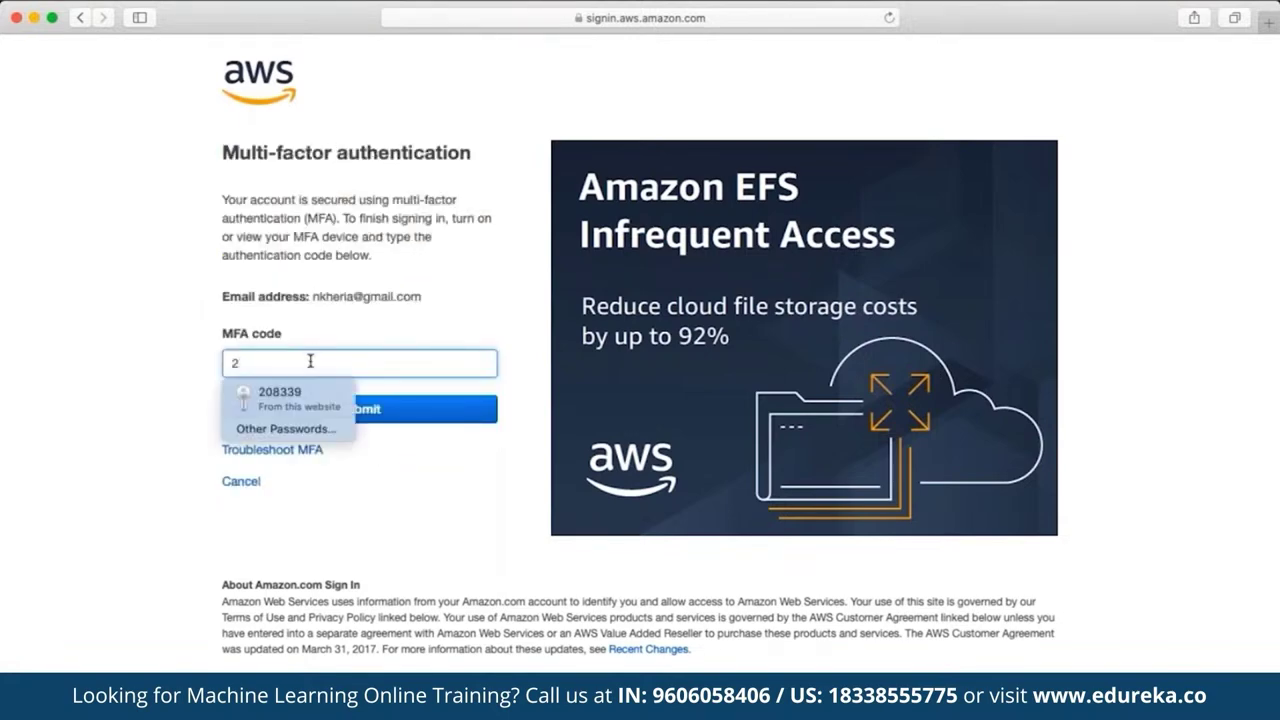
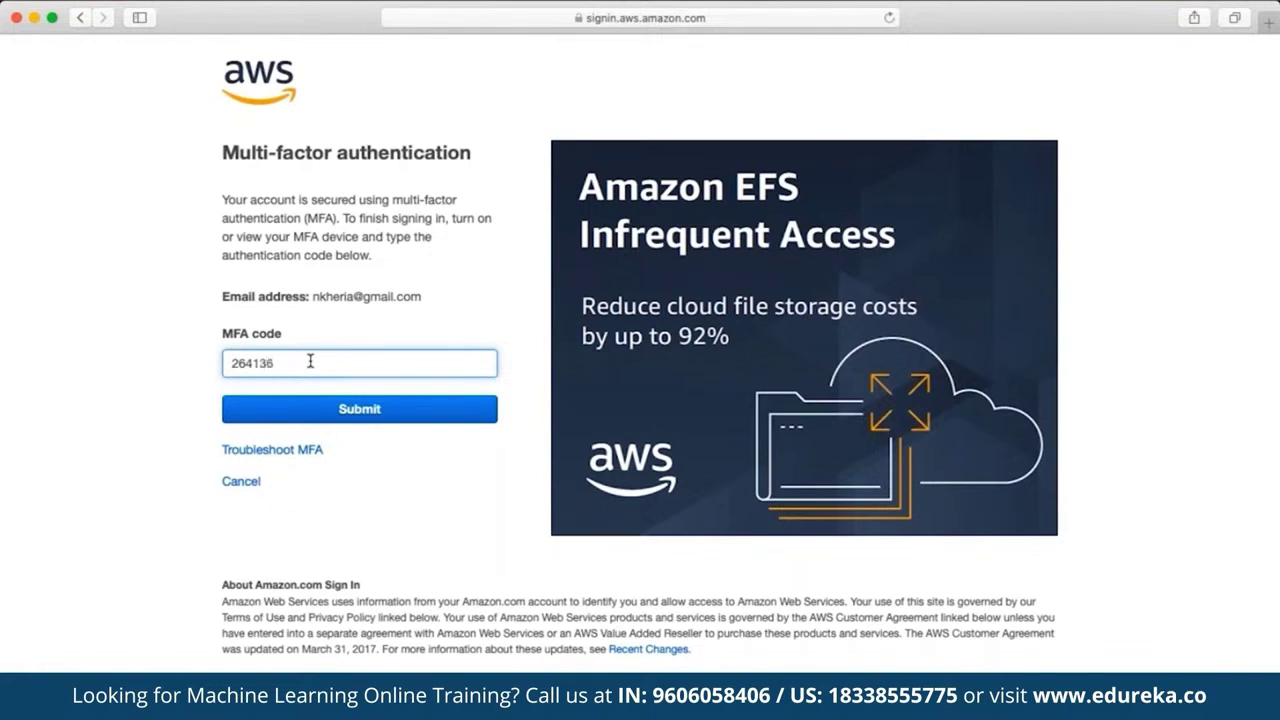
key("Return")
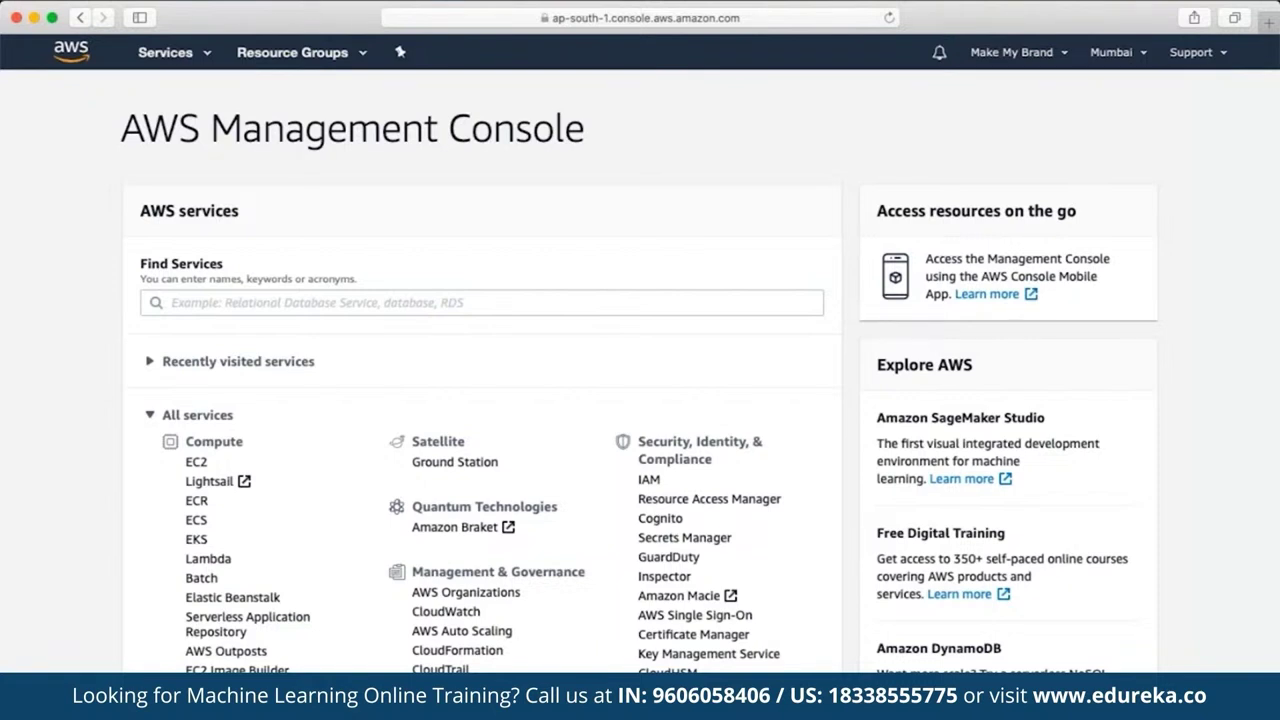
- Search the console services for 'lex' and open Amazon Lex
left_click(332, 303)
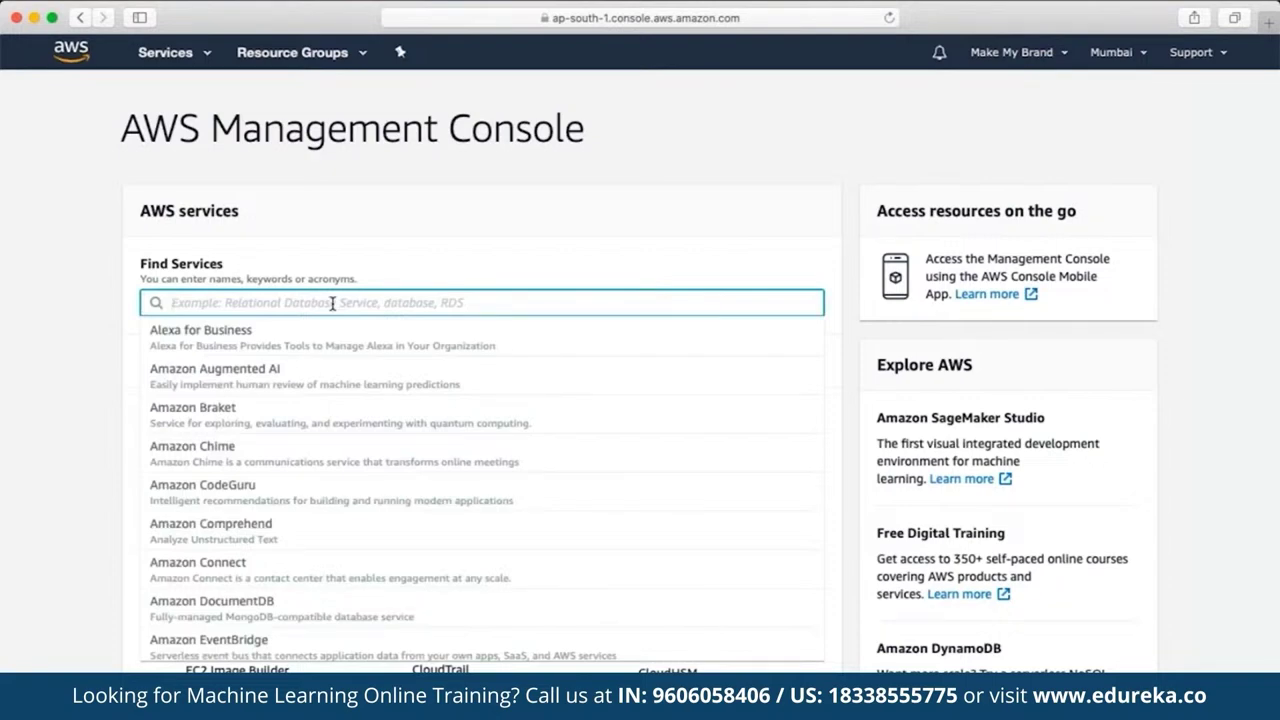
type("l")
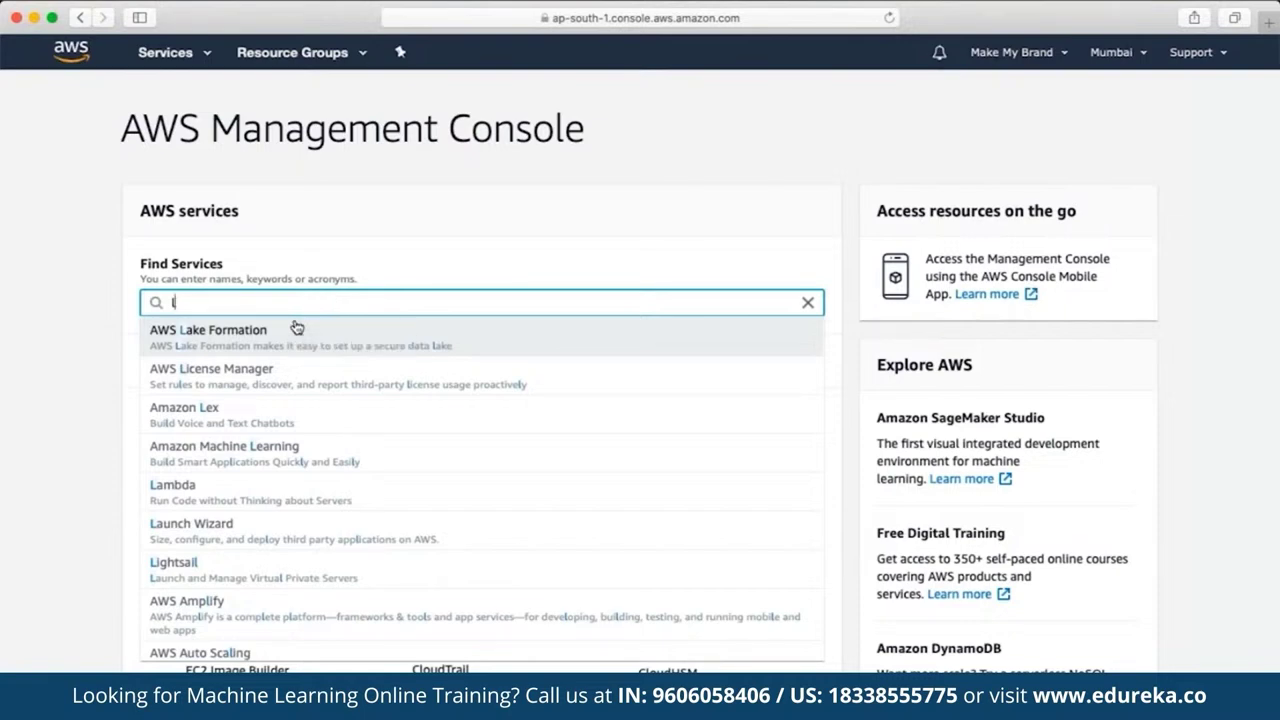
type("ex")
left_click(310, 343)
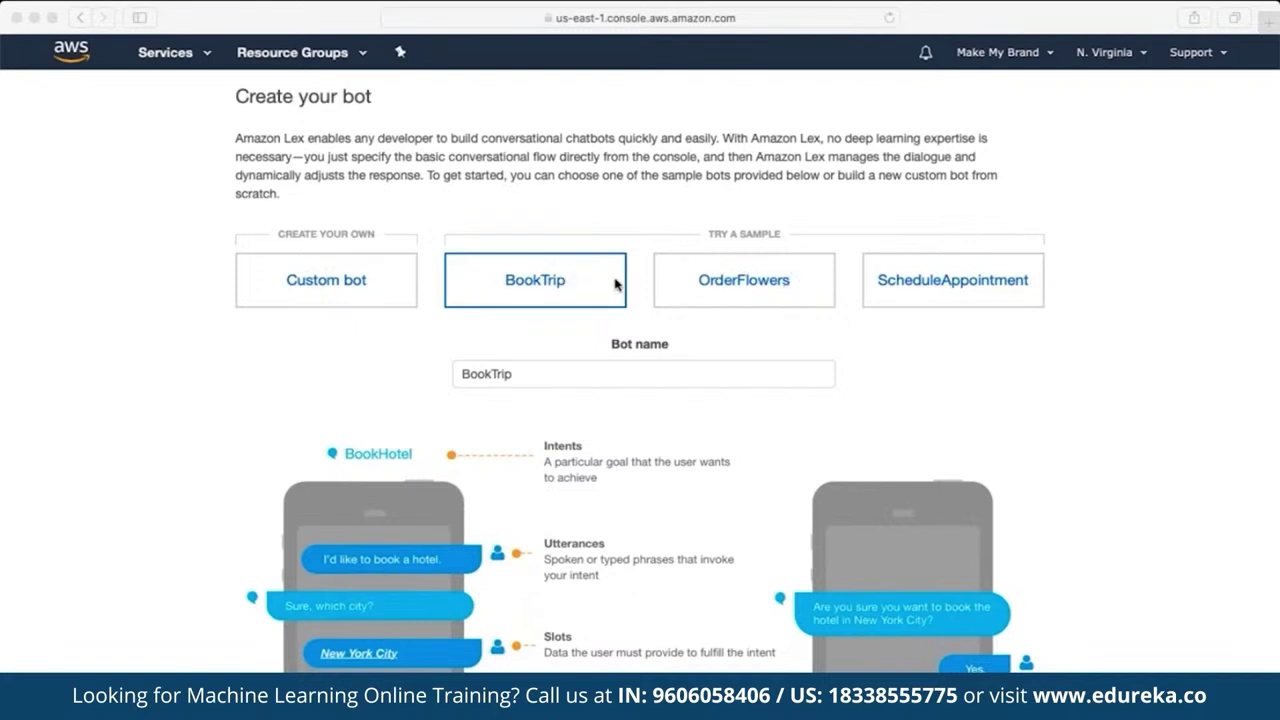
- Compare the OrderFlowers, ScheduleAppointment and BookTrip sample bots, ending on OrderFlowers
left_click(578, 300)
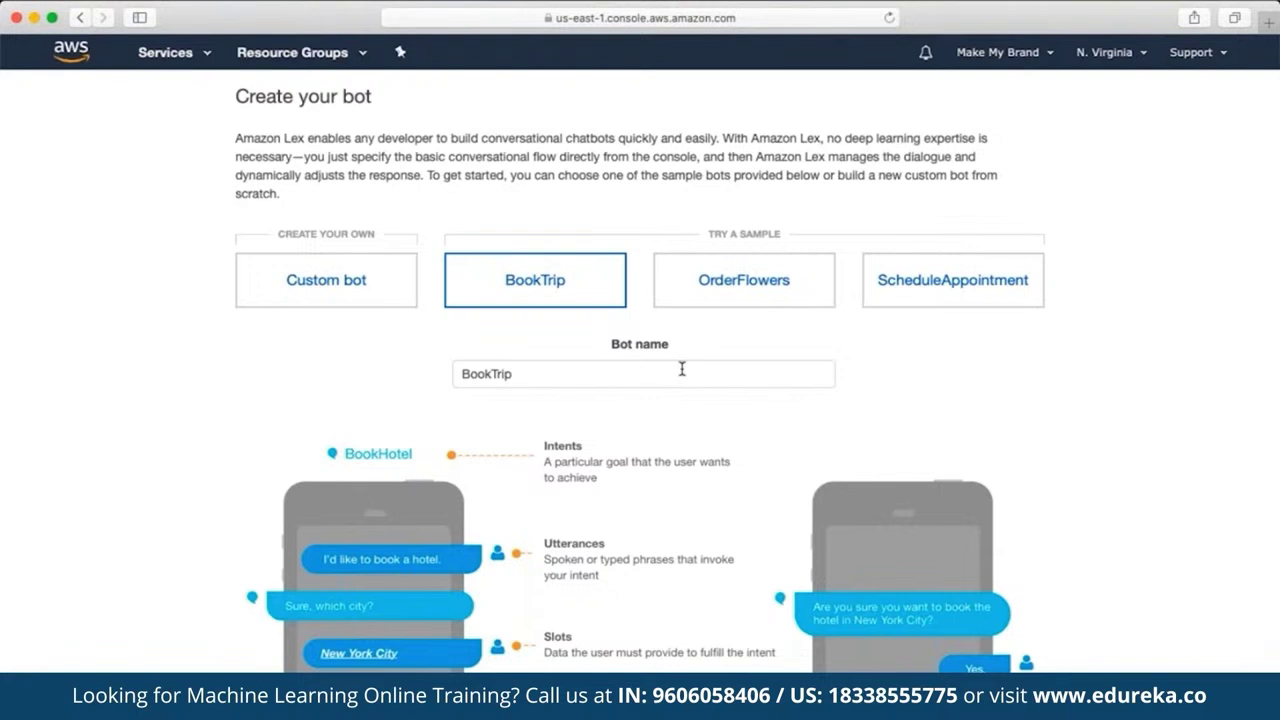
scroll(682, 370, "down", 1)
scroll(682, 369, "down", 4)
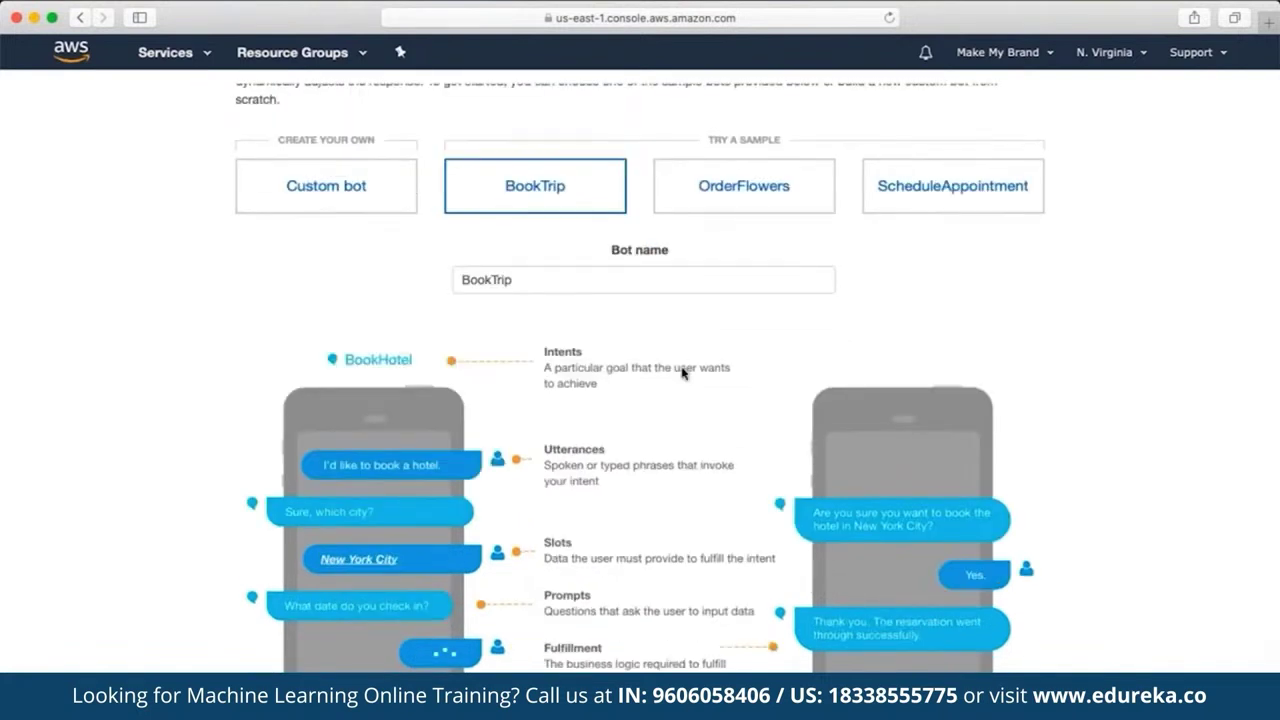
left_click(790, 175)
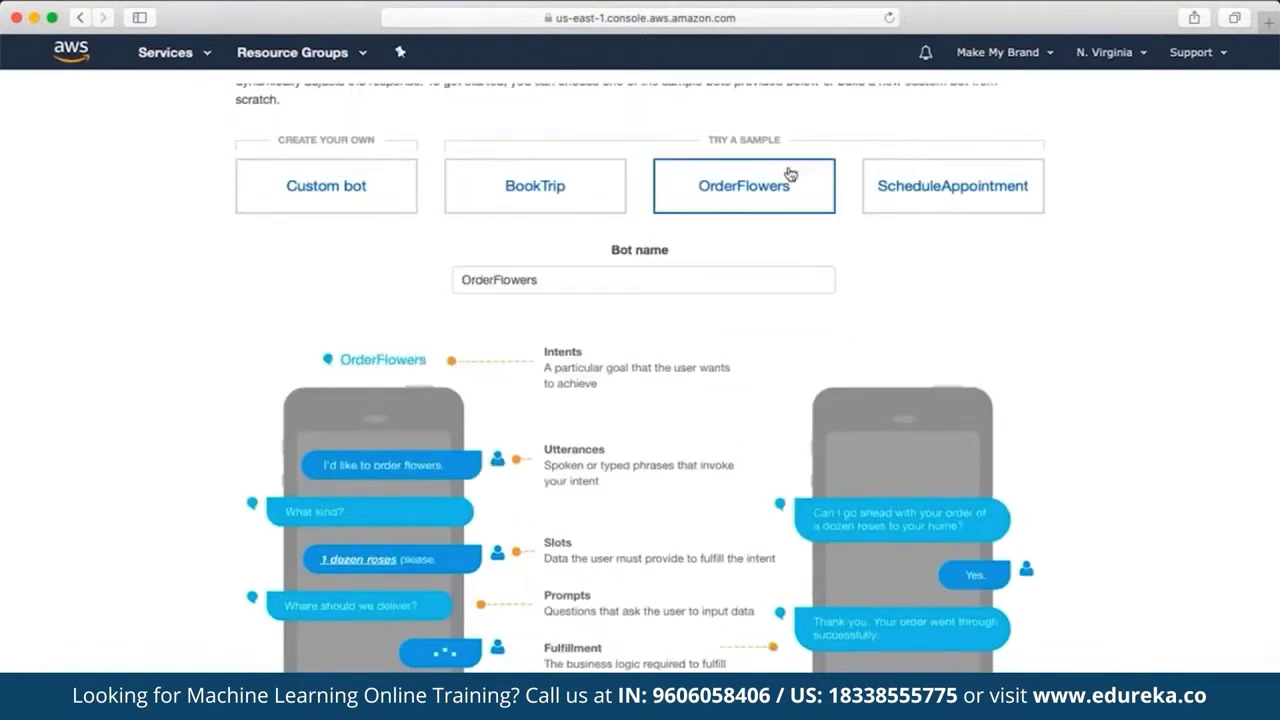
left_click(955, 192)
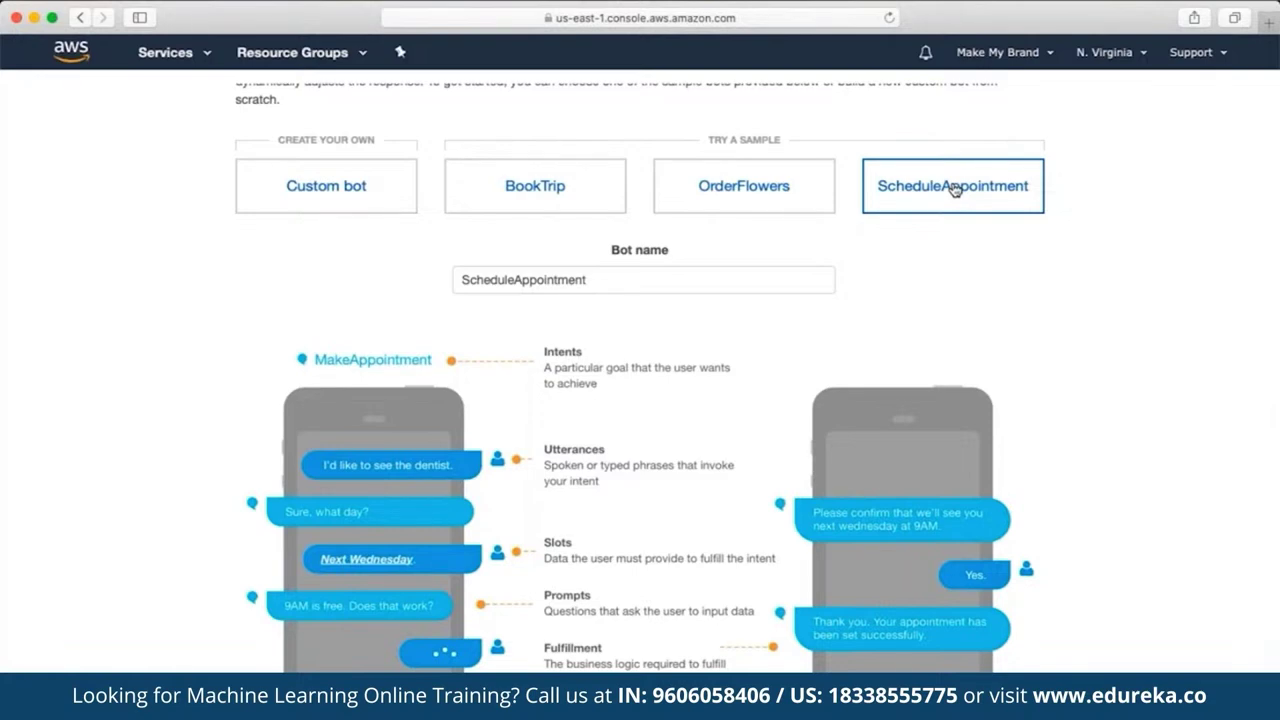
left_click(738, 184)
left_click(544, 190)
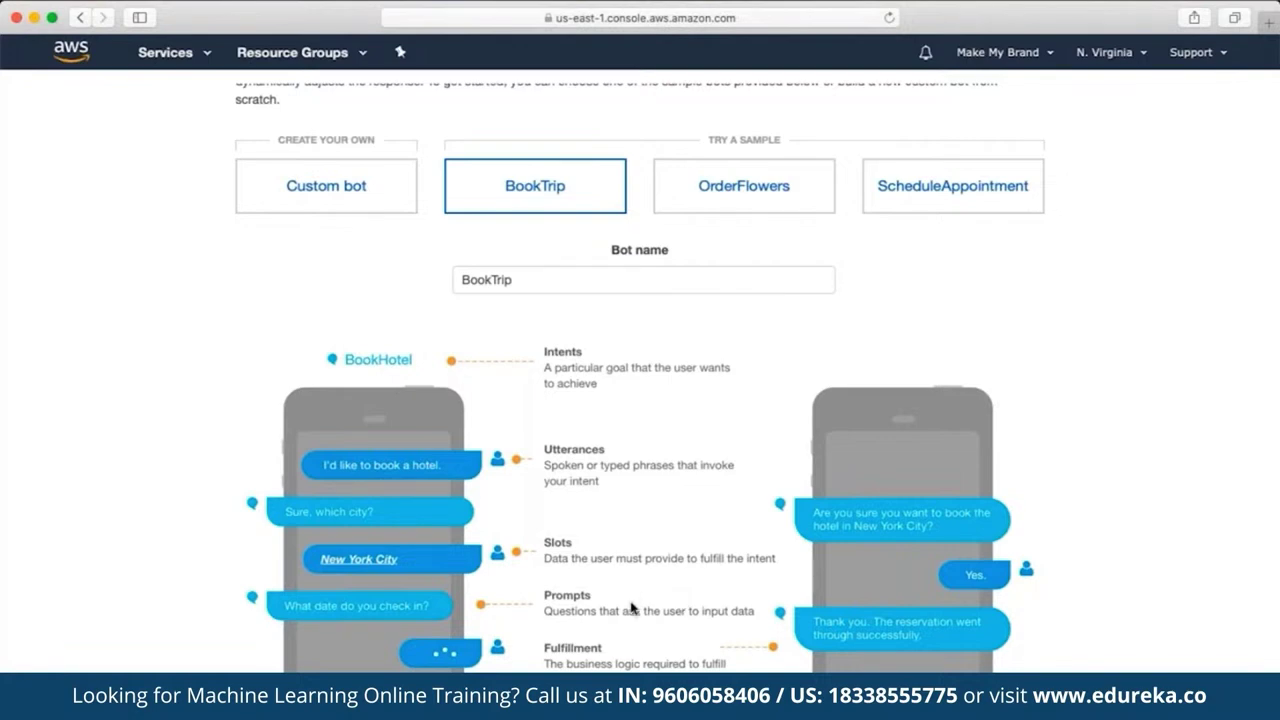
scroll(631, 607, "down", 2)
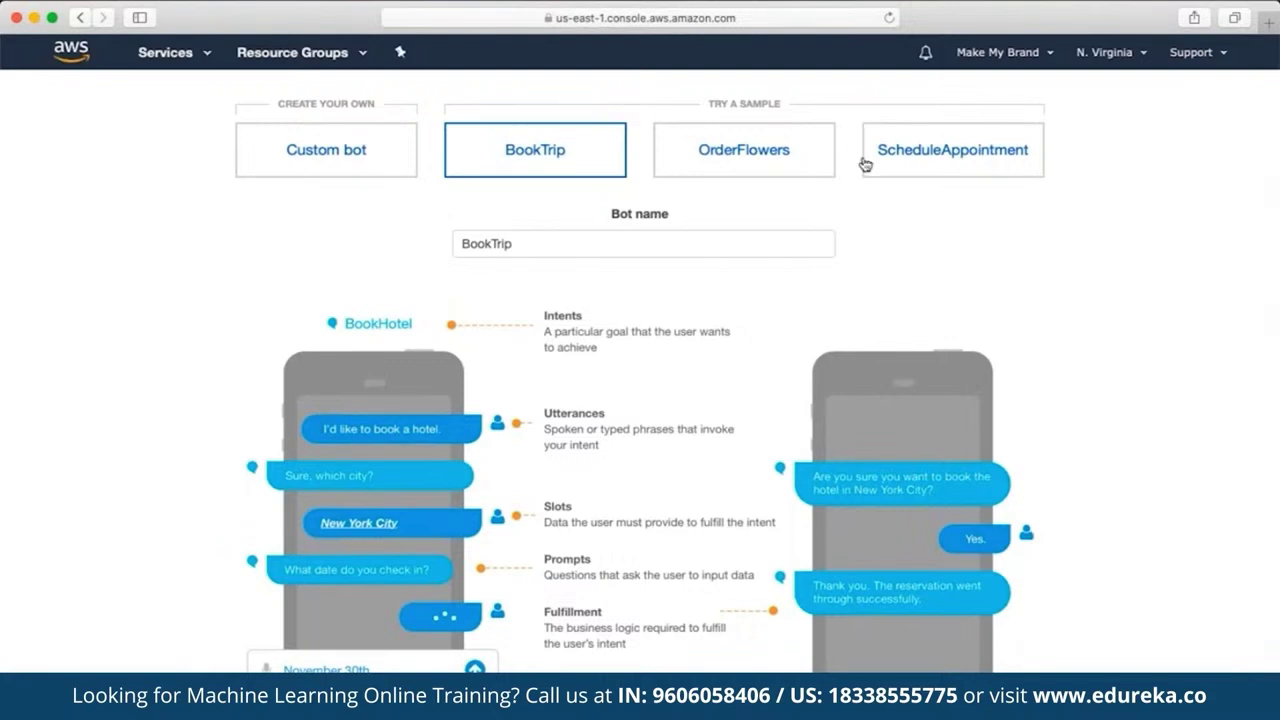
left_click(786, 162)
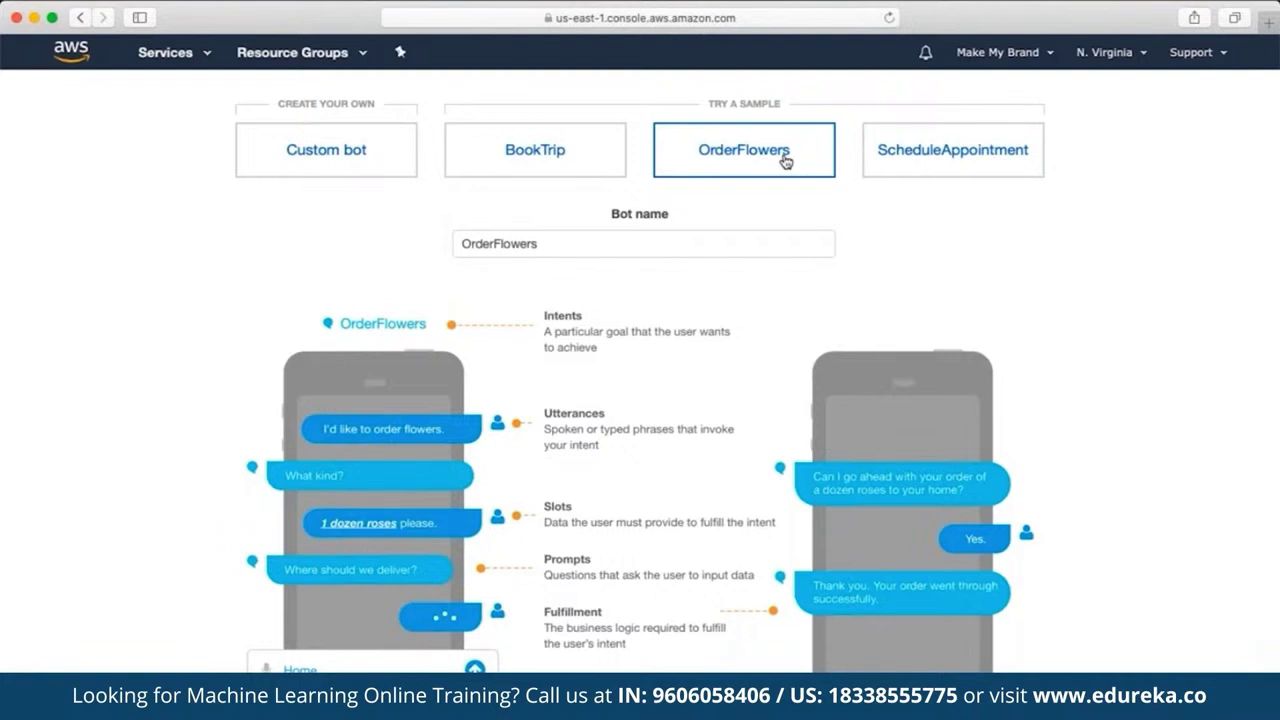
- Start a Custom bot named BookMovie
left_click(337, 156)
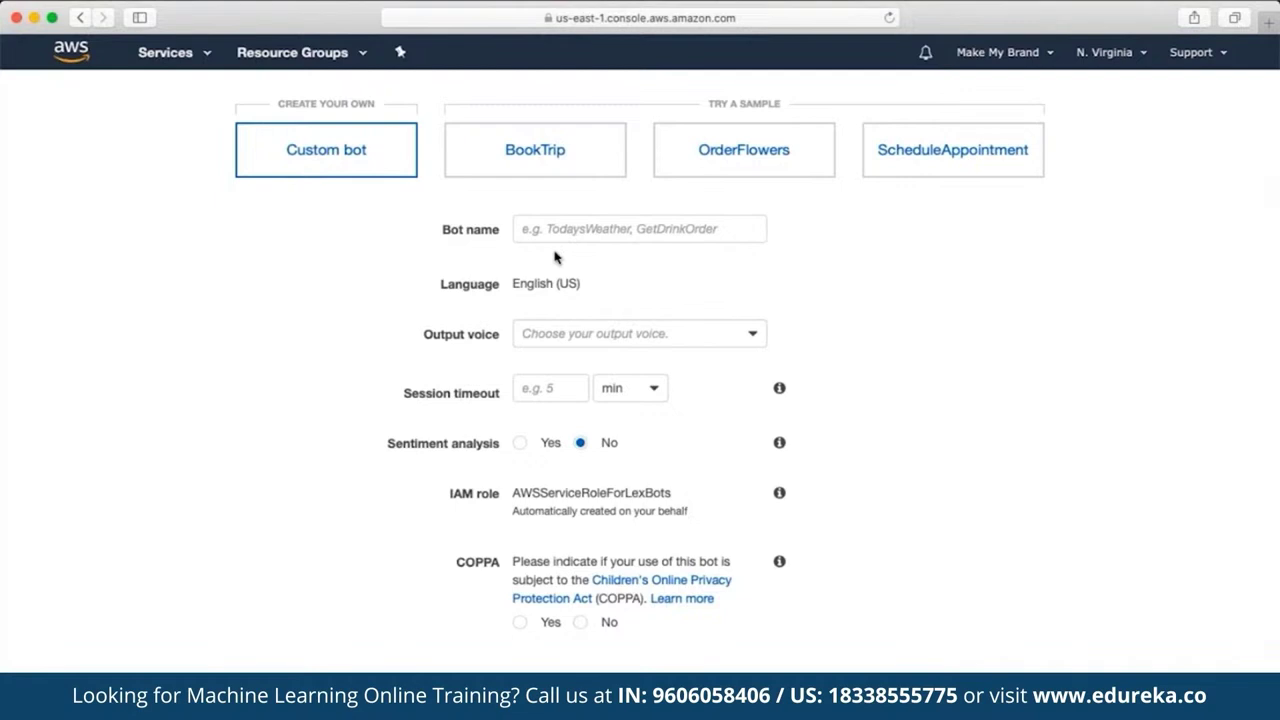
left_click(627, 229)
left_click(600, 229)
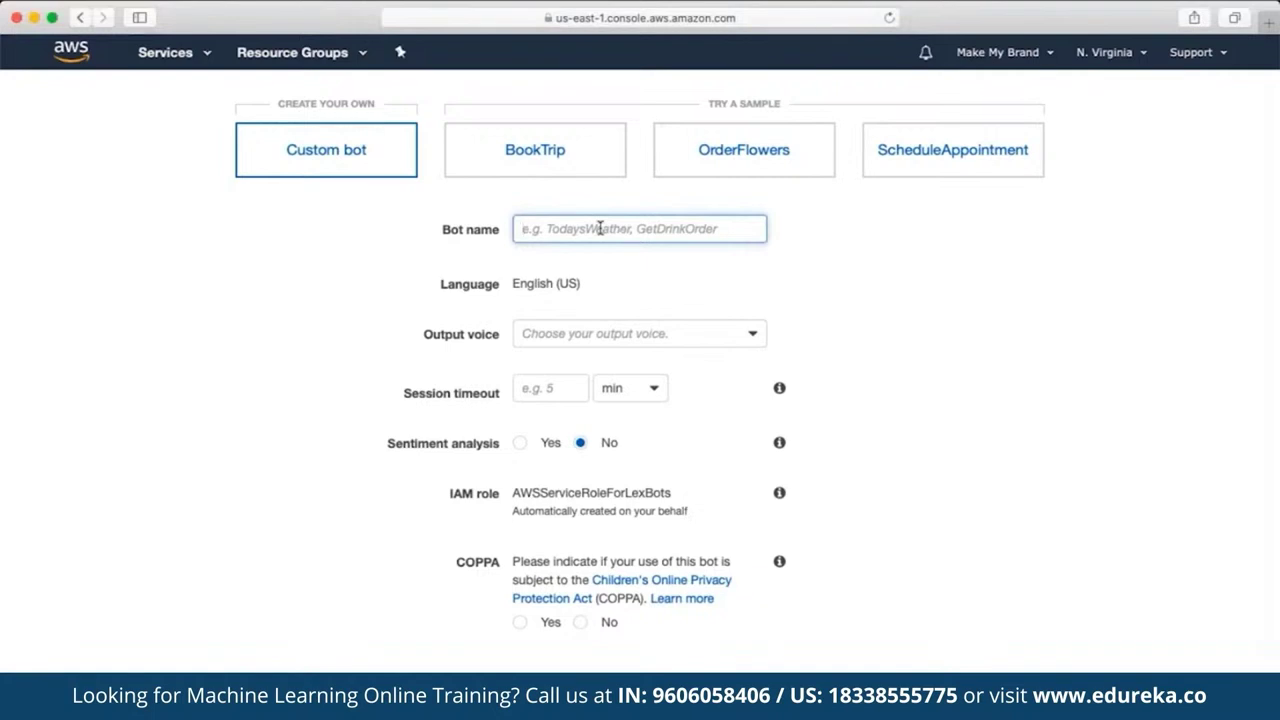
type("B")
key("BackSpace")
type("Boo")
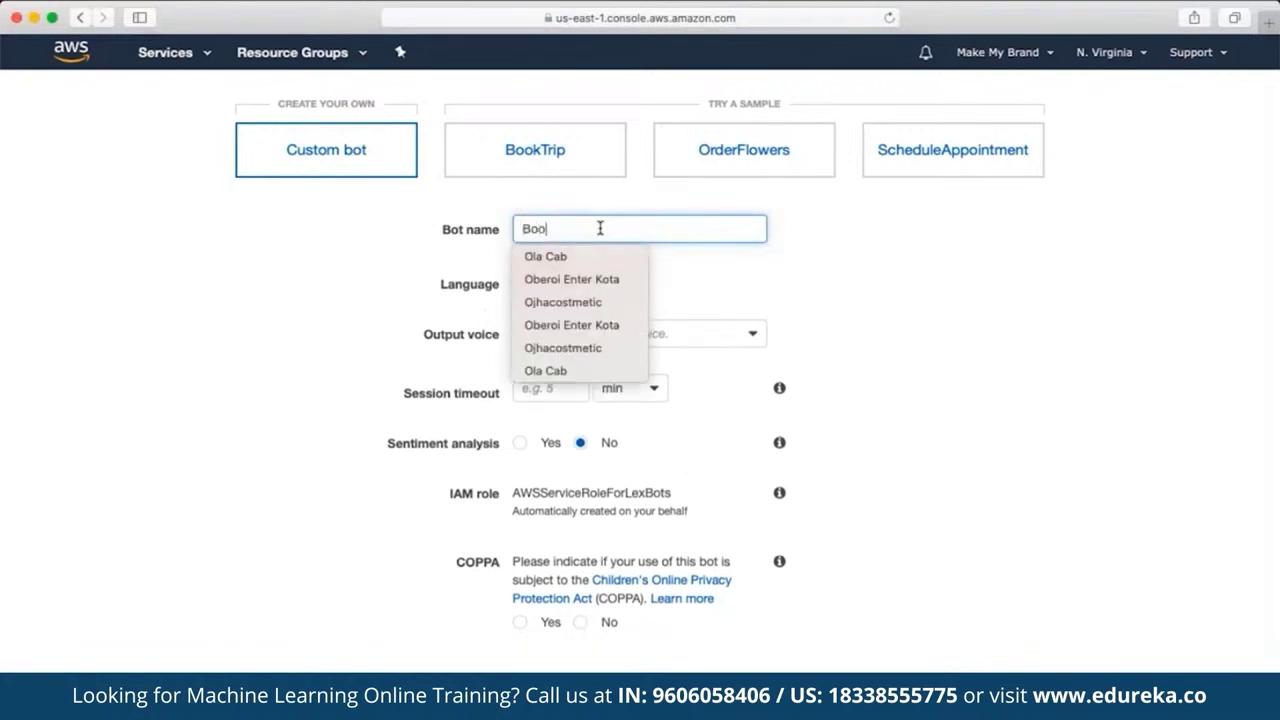
type("kMovie")
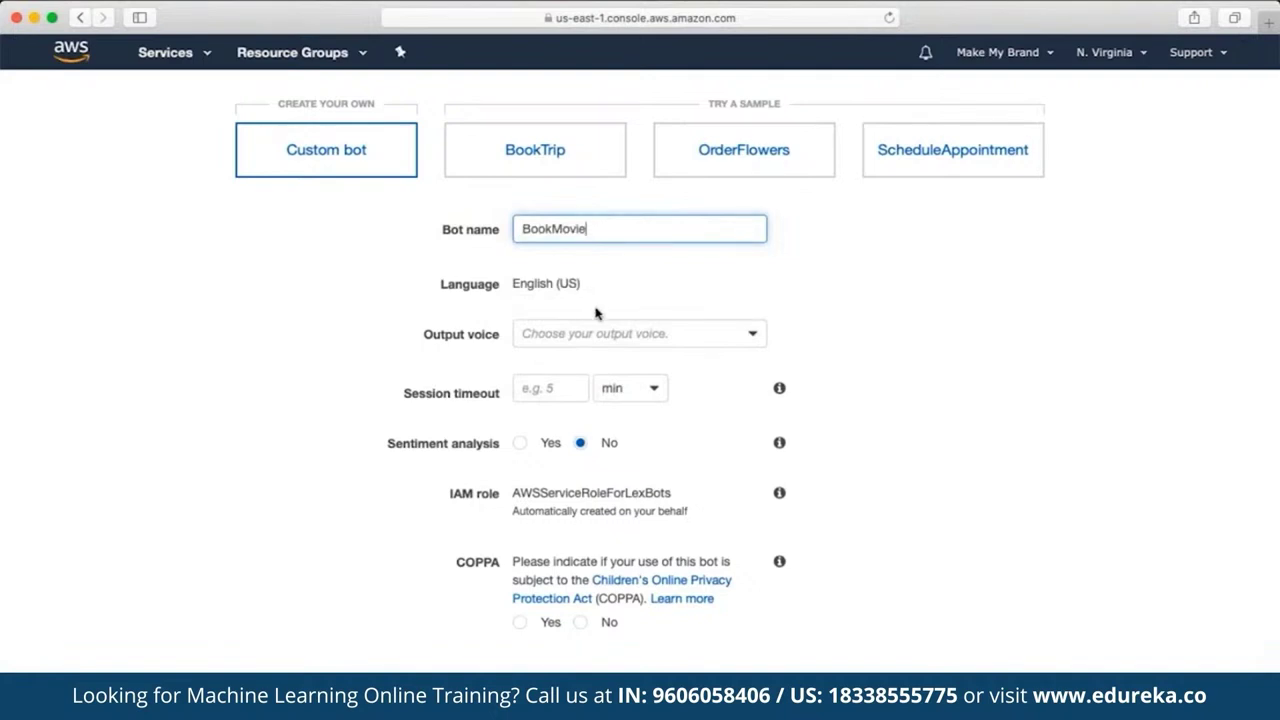
- Try Salli, Matthew, Kendra and Ivy as output voice, settling on Salli
left_click(594, 340)
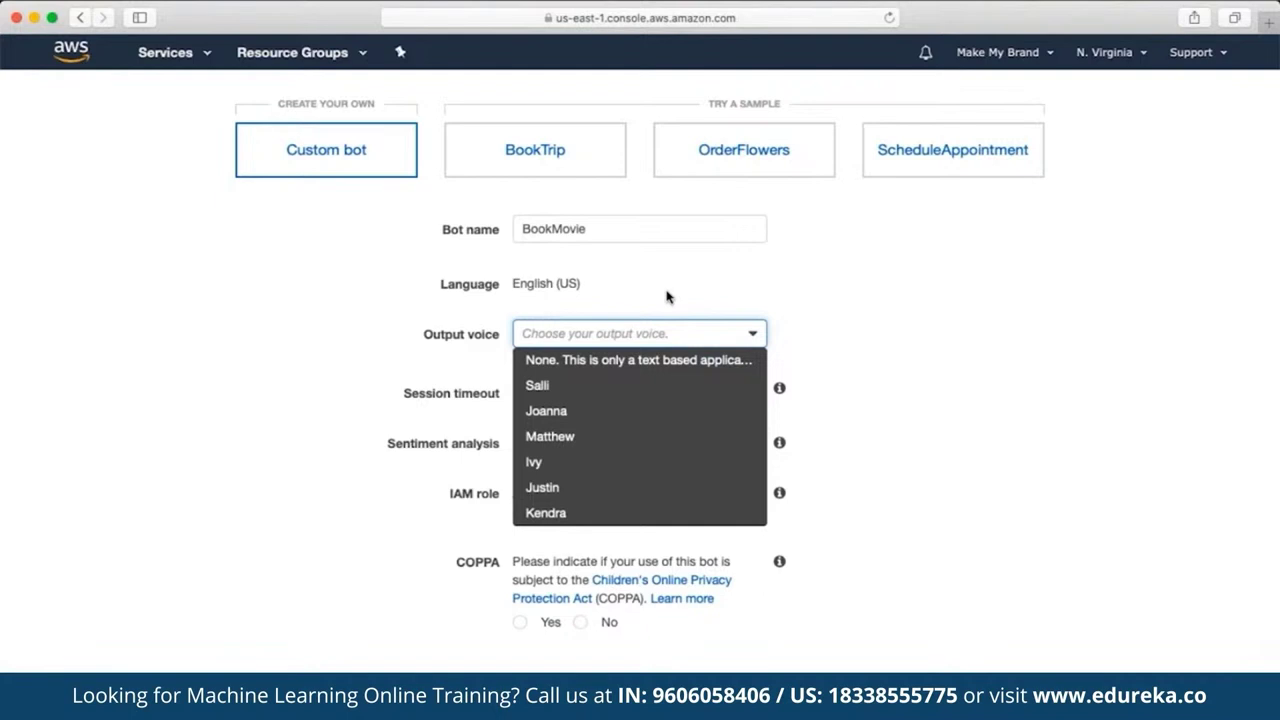
left_click(641, 387)
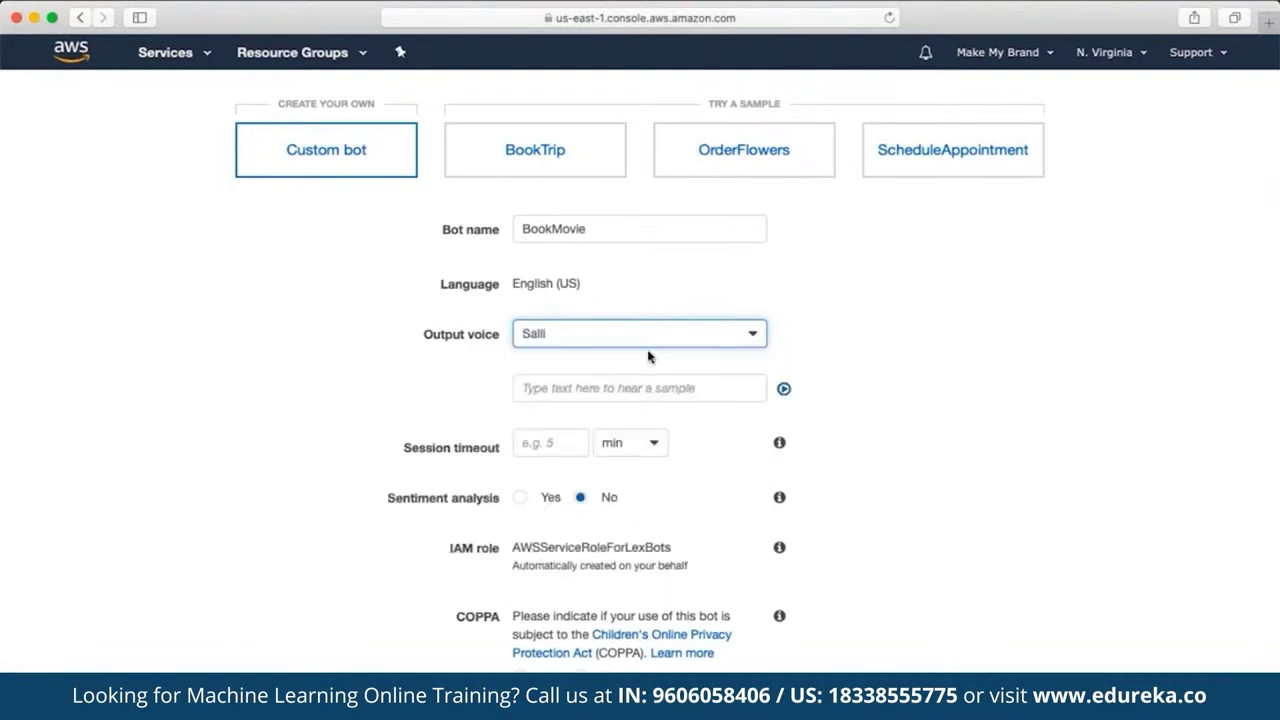
left_click(648, 337)
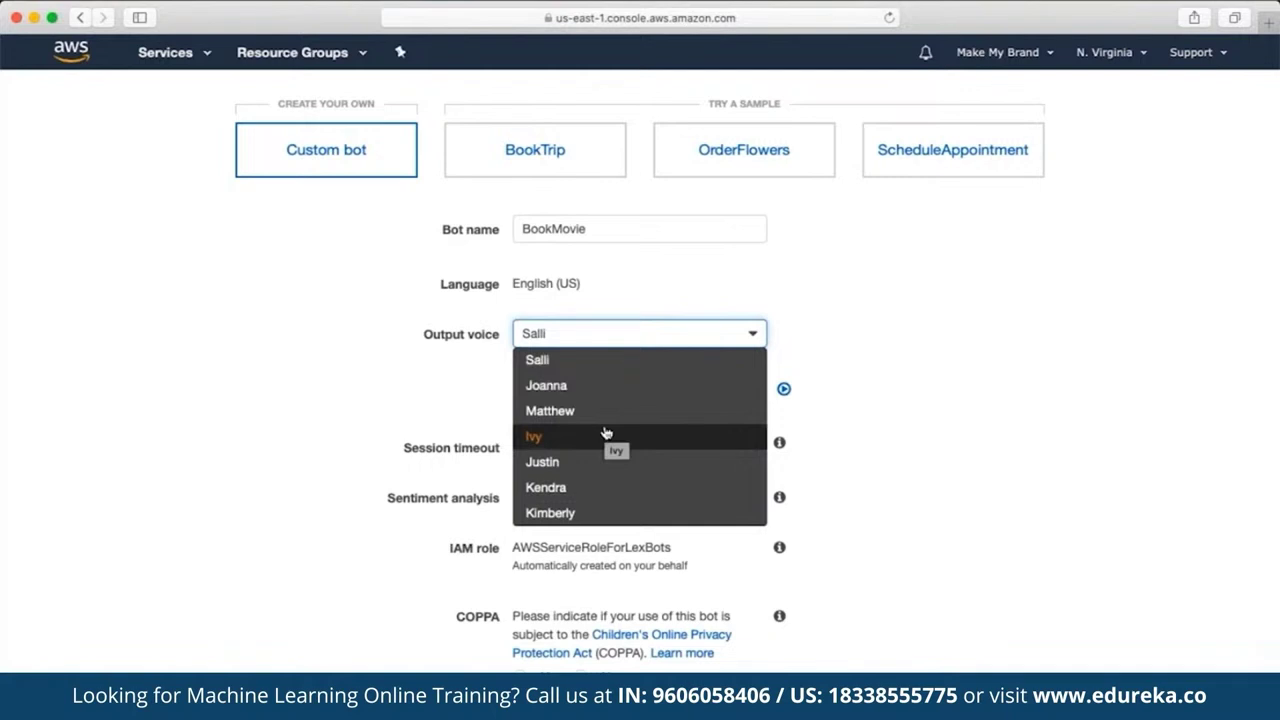
left_click(600, 411)
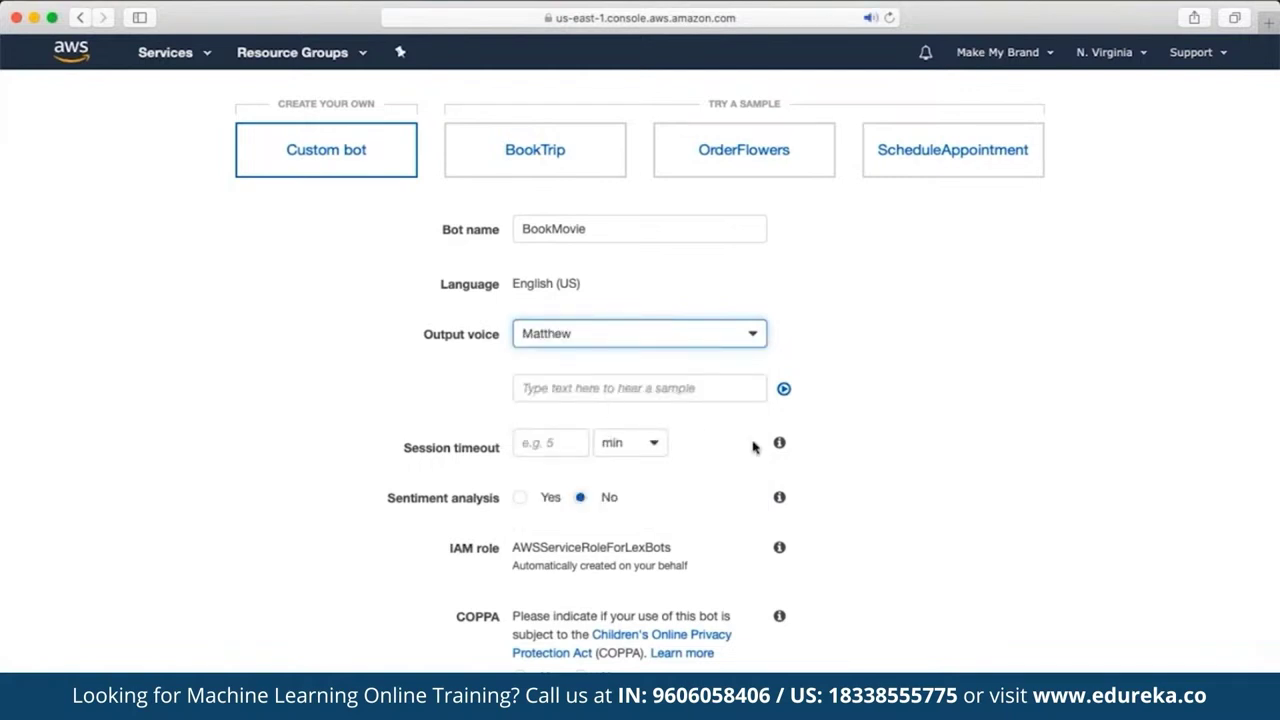
left_click(712, 333)
left_click(676, 462)
left_click(746, 340)
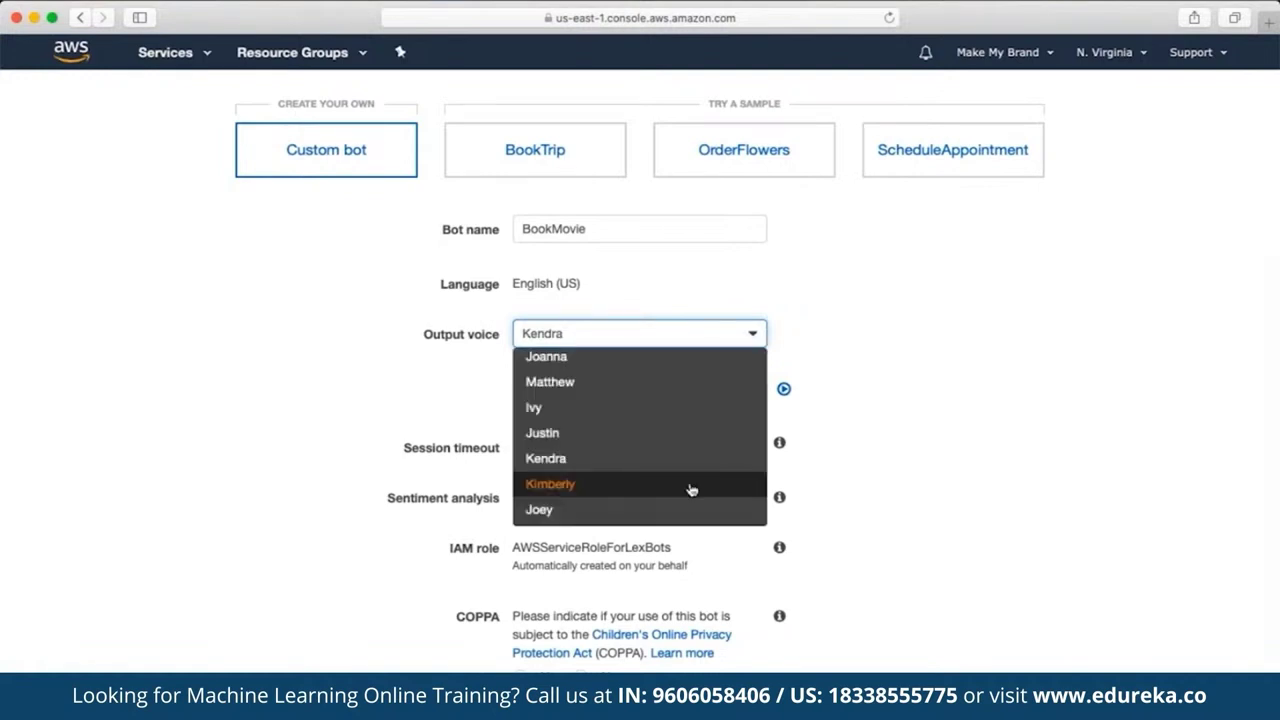
scroll(690, 489, "up", 6)
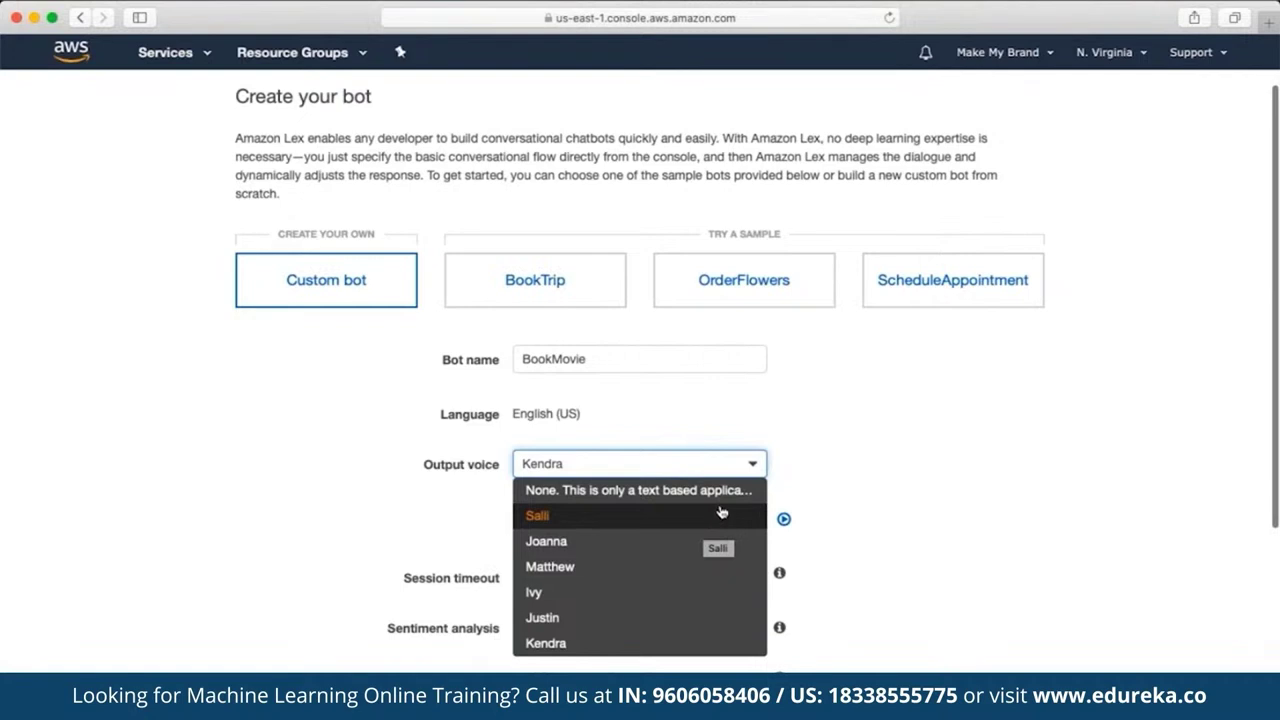
left_click(688, 594)
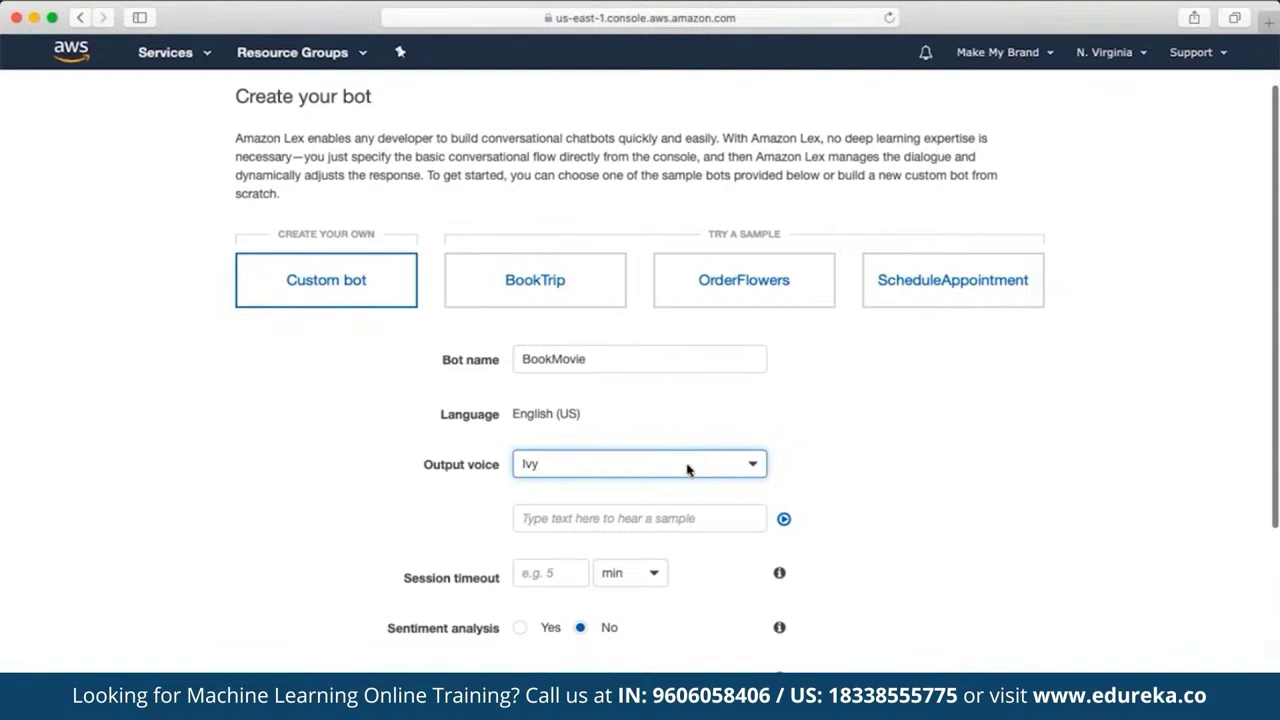
left_click(686, 470)
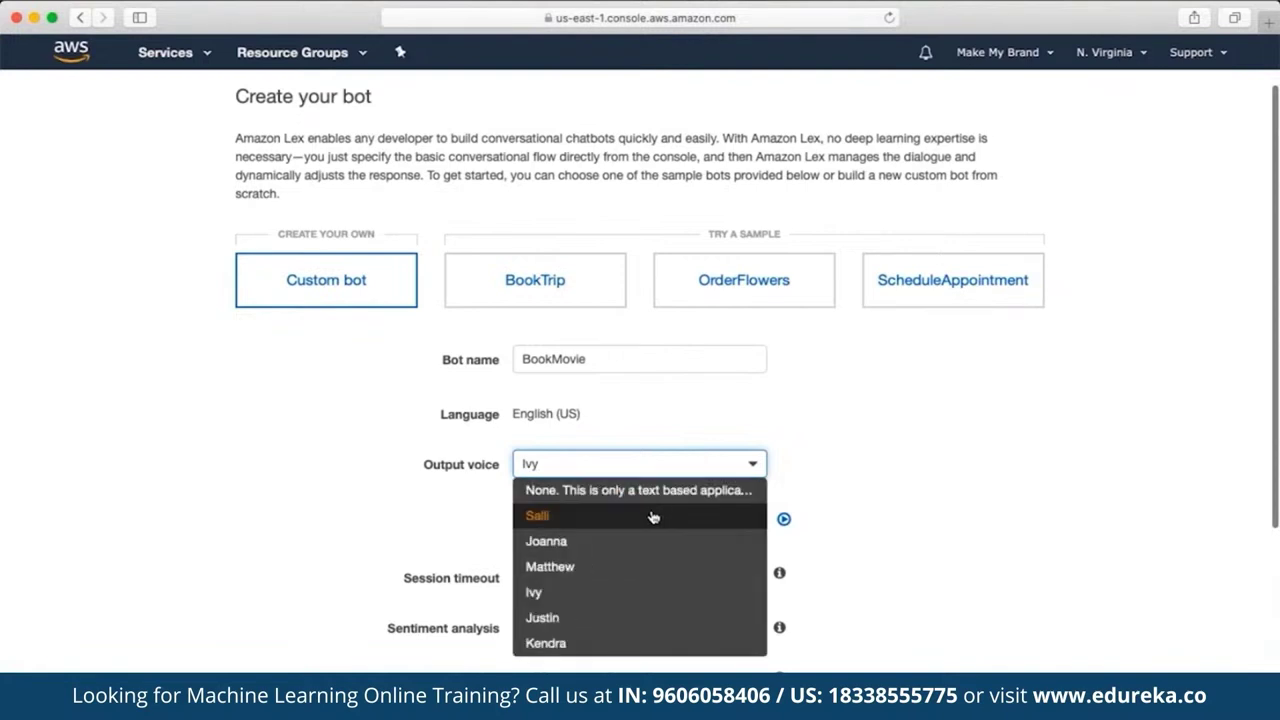
left_click(650, 514)
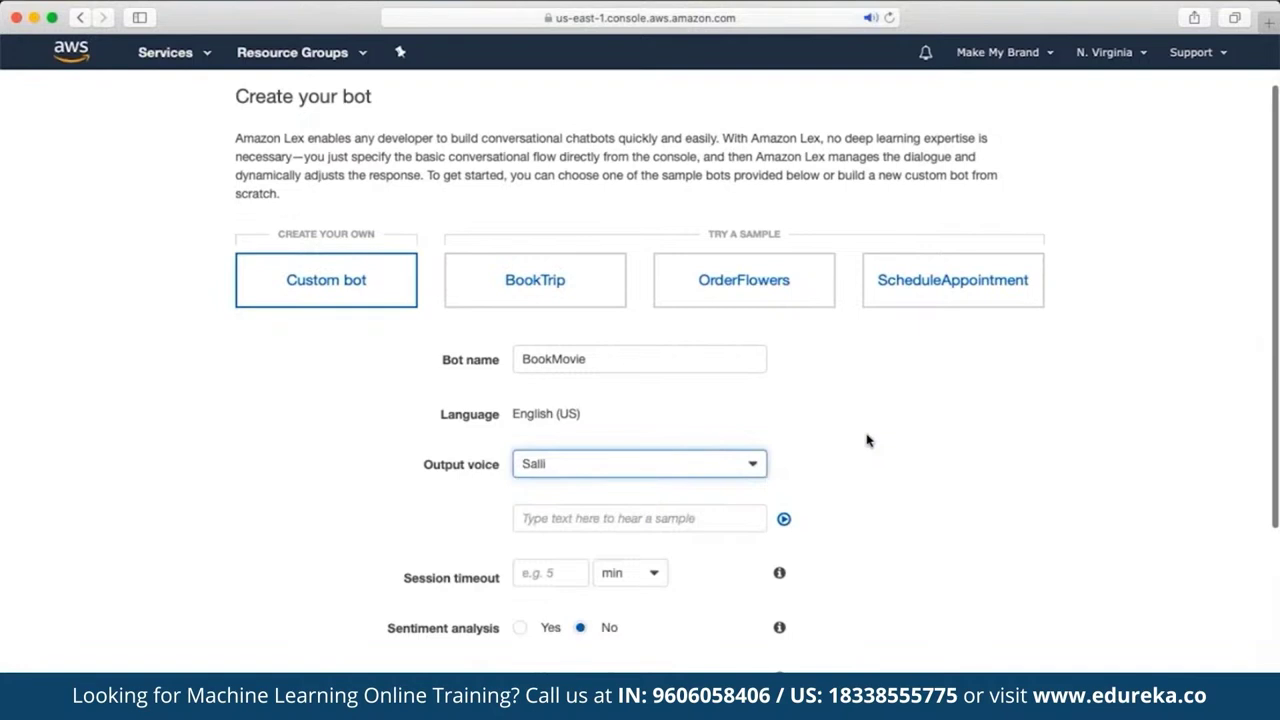
left_click(722, 518)
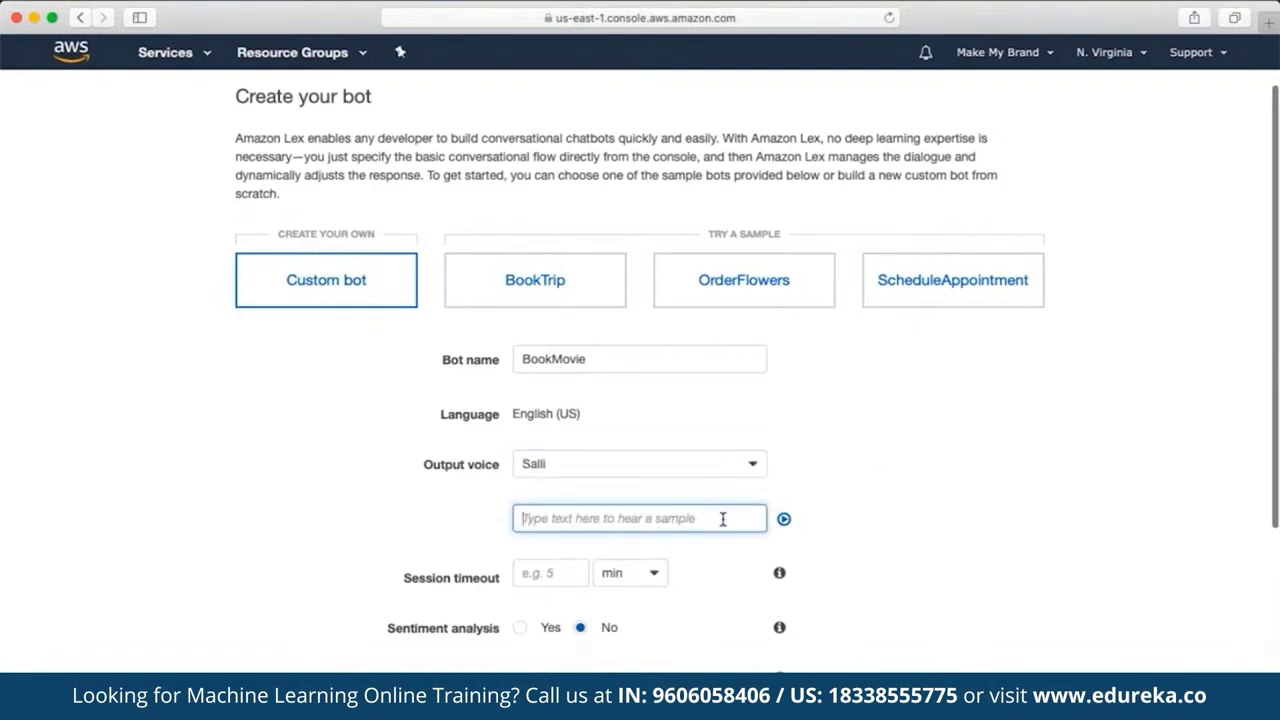
- Enter the sample phrase 'Which Movie?' and play it twice in Salli's voice
type("How")
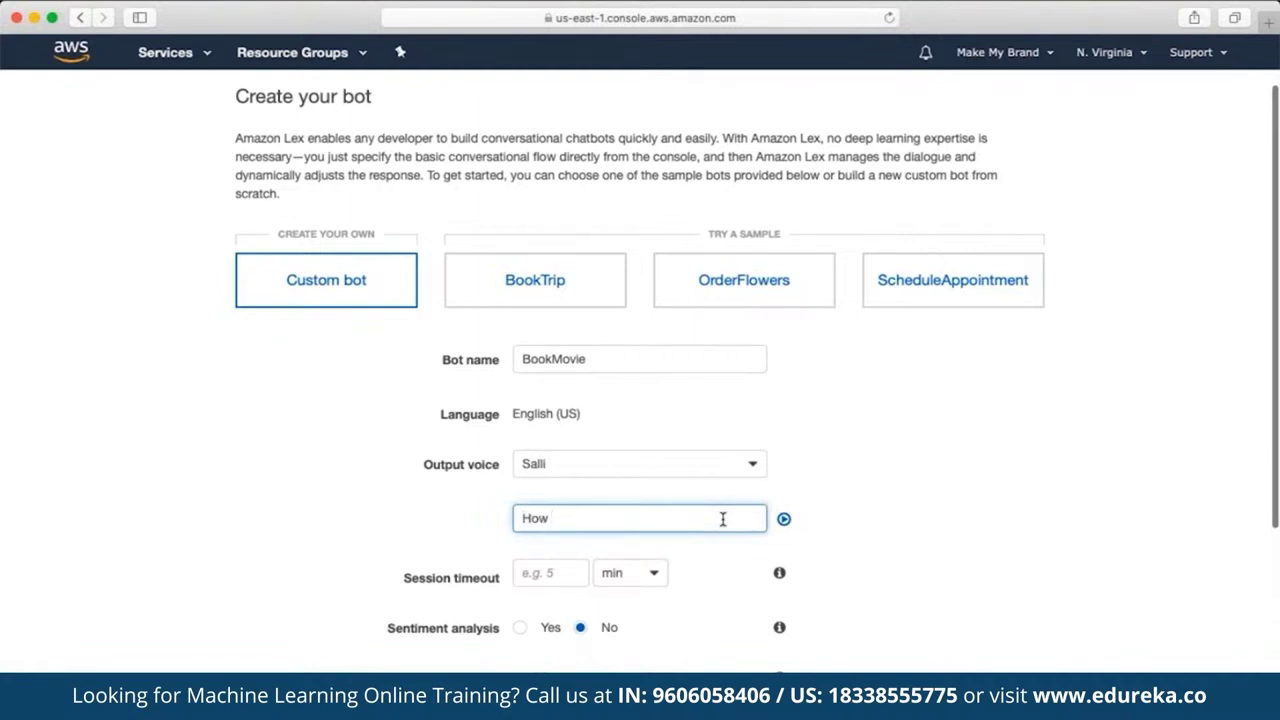
key("BackSpace")
key("BackSpace")
key("BackSpace")
key("BackSpace")
type("In")
key("BackSpace")
key("BackSpace")
type("WHich Movie Do Yo")
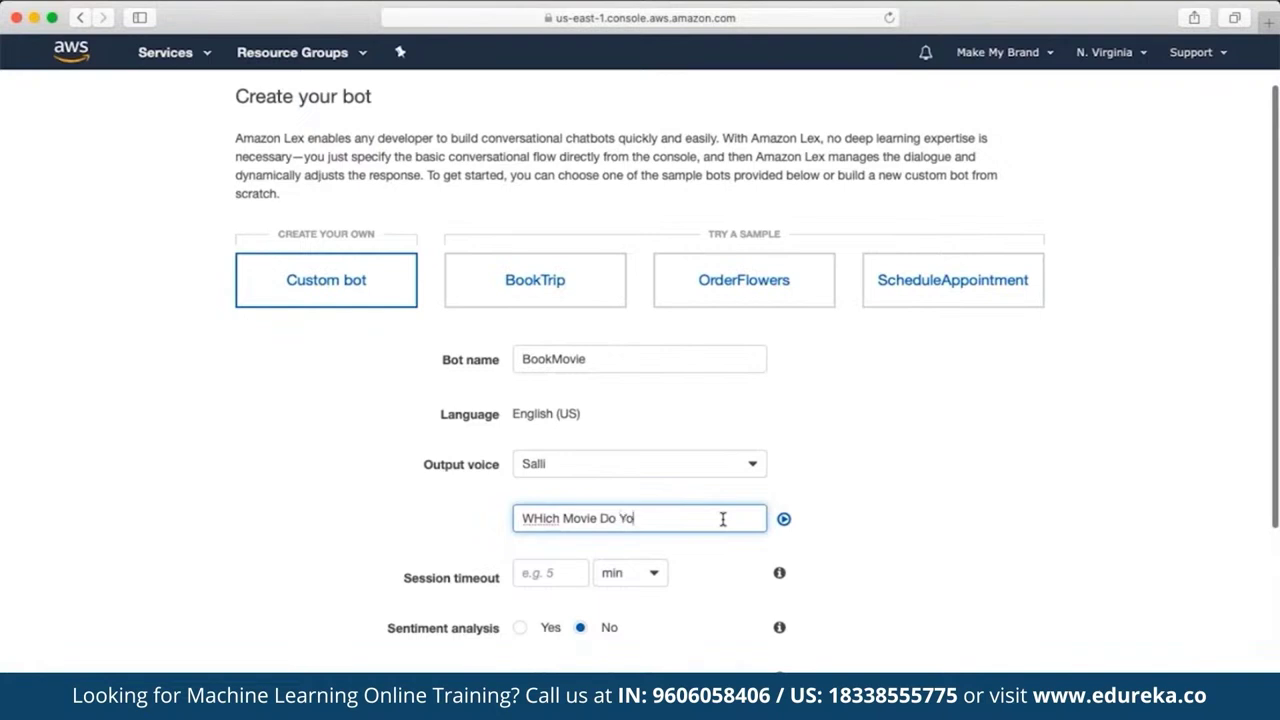
type("u Want")
key("super+a")
type("Which ")
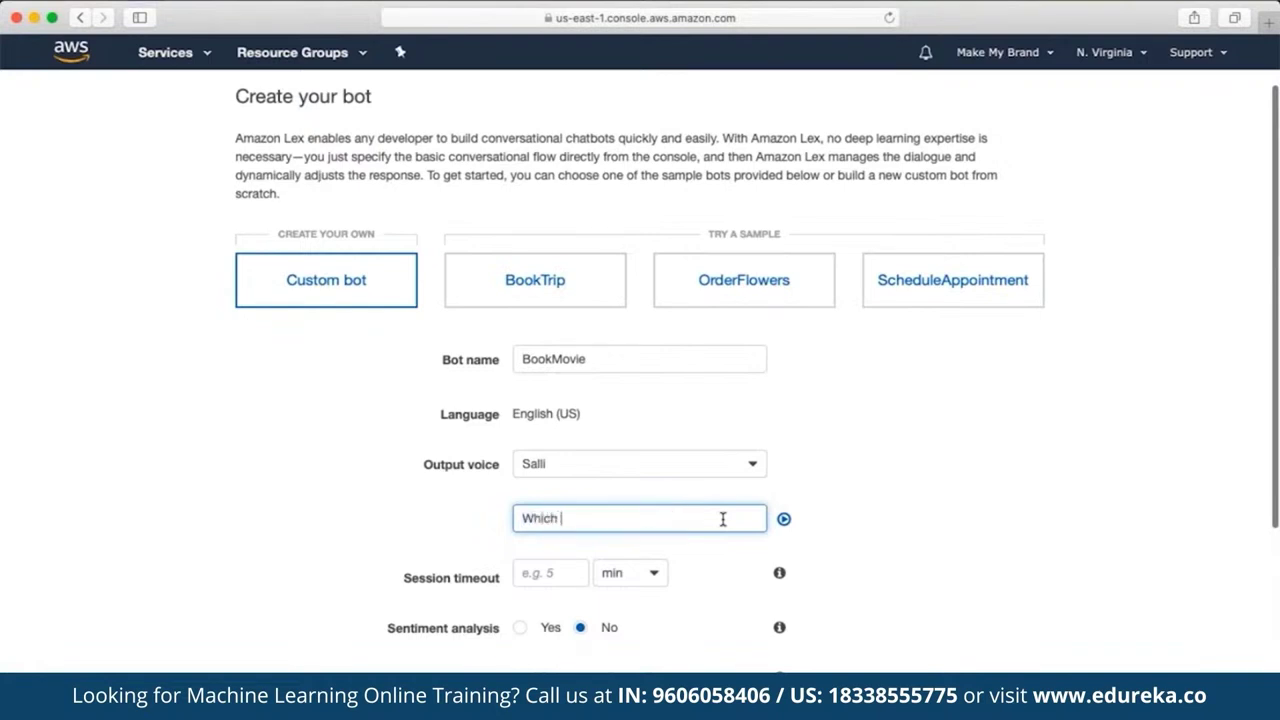
type("Movie?")
left_click(785, 521)
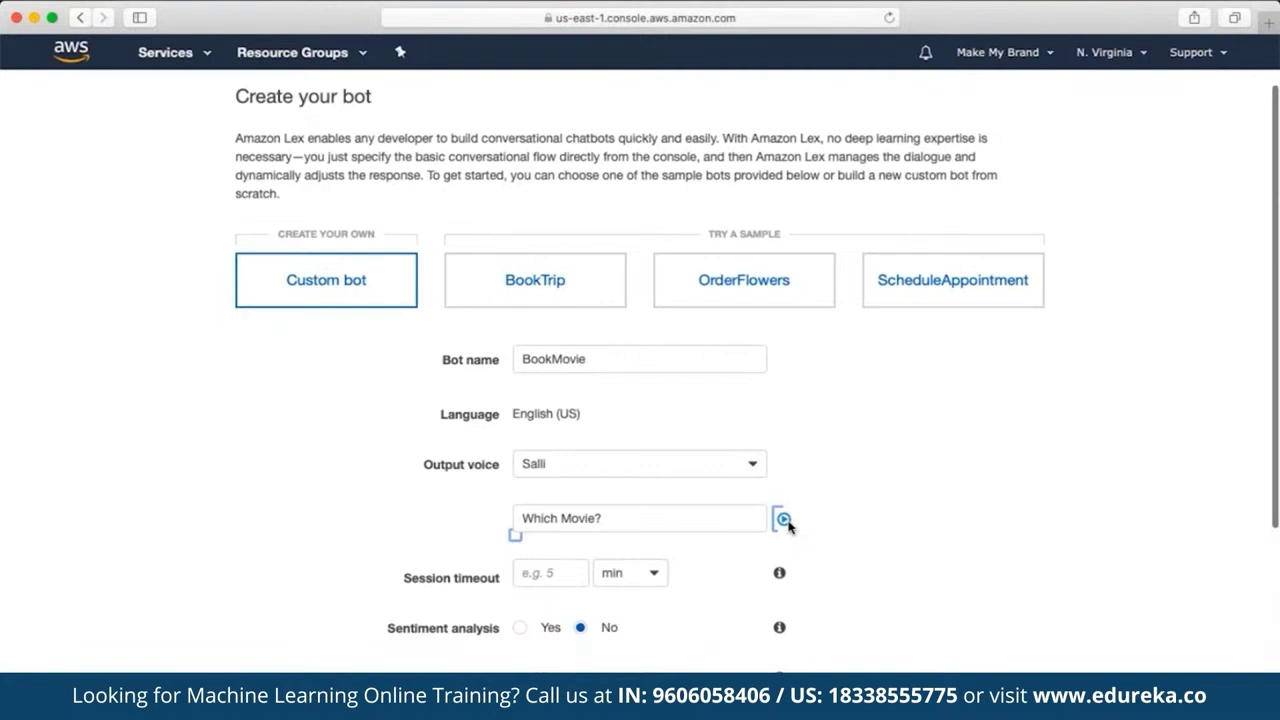
left_click(785, 520)
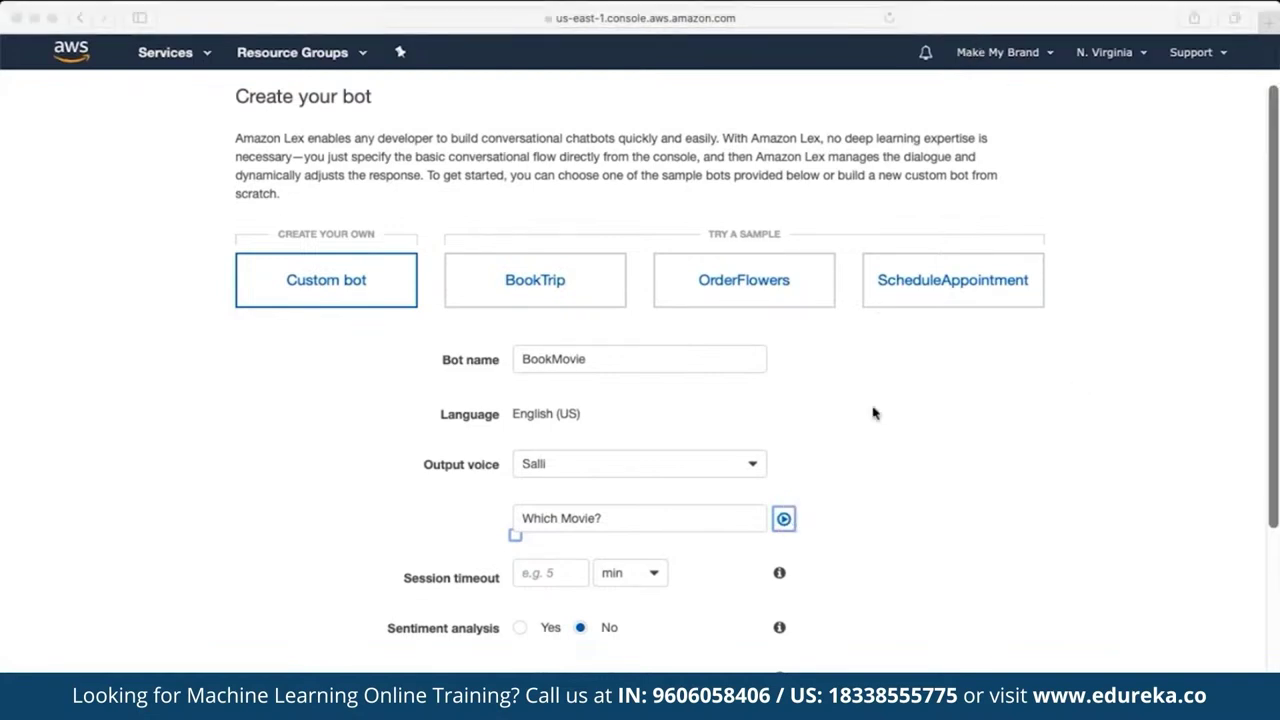
- Recheck the output voice list, keeping Salli selected
scroll(885, 454, "down", 3)
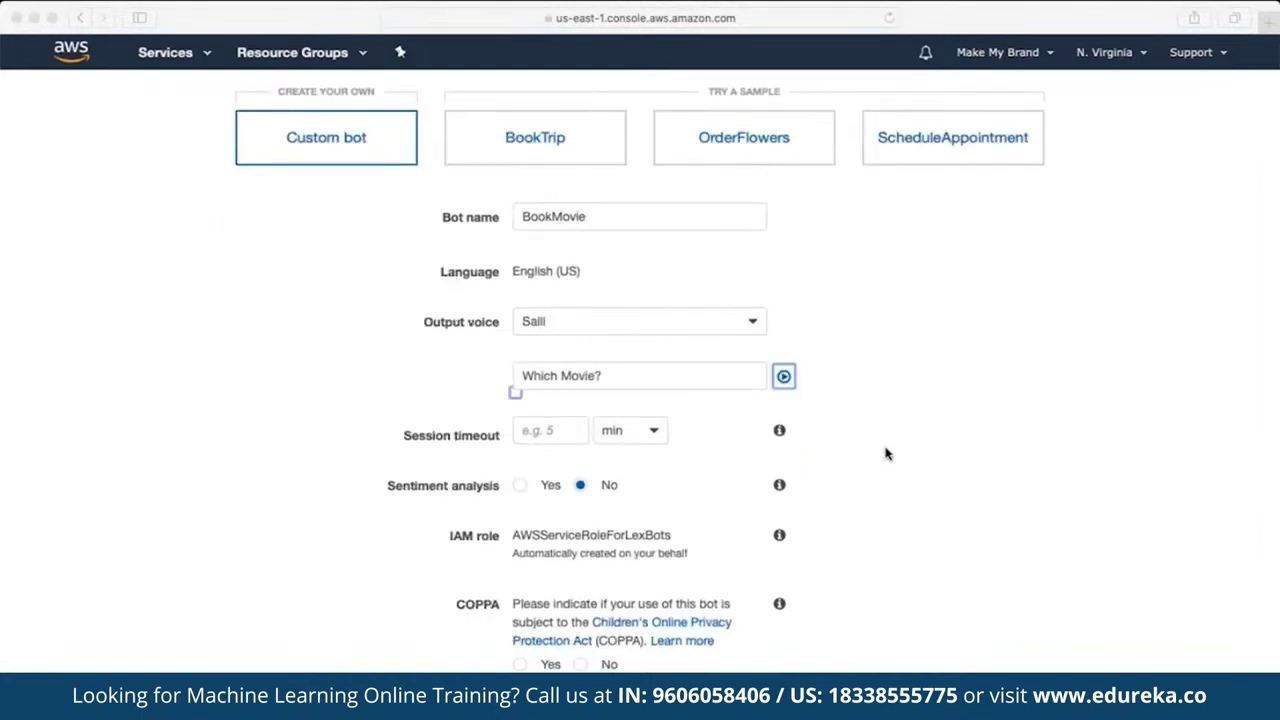
scroll(885, 454, "up", 2)
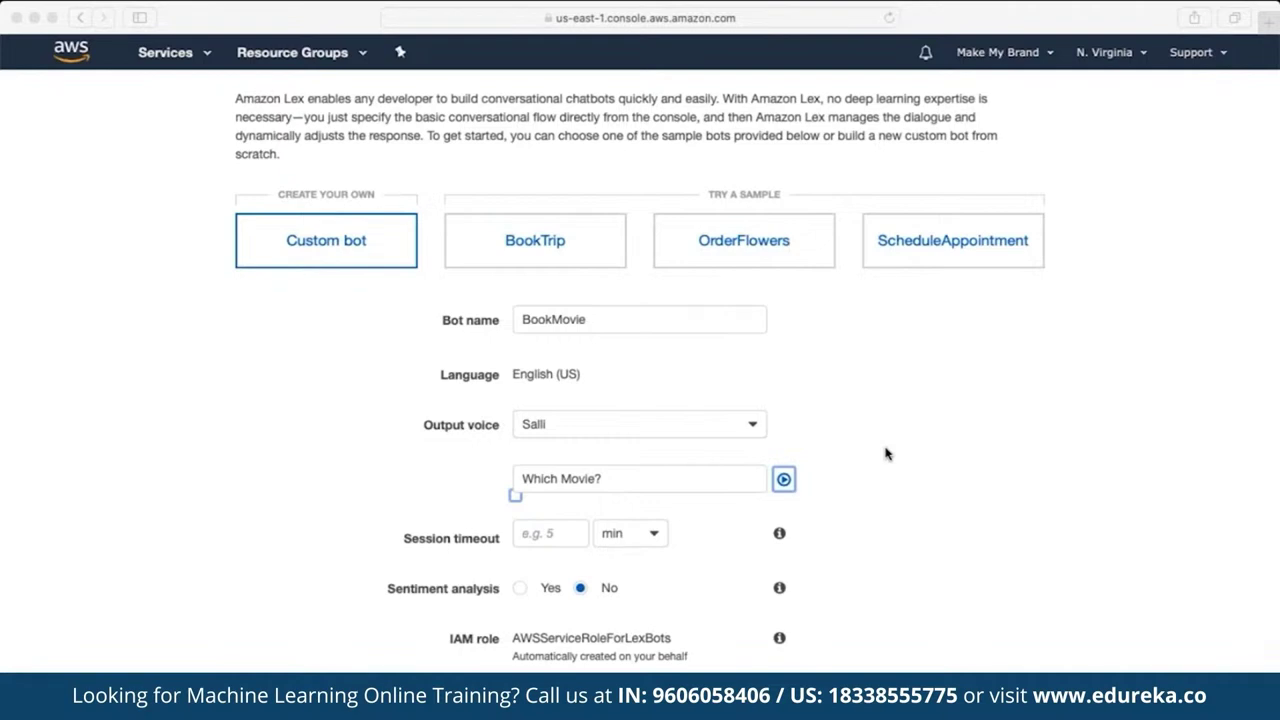
left_click(710, 424)
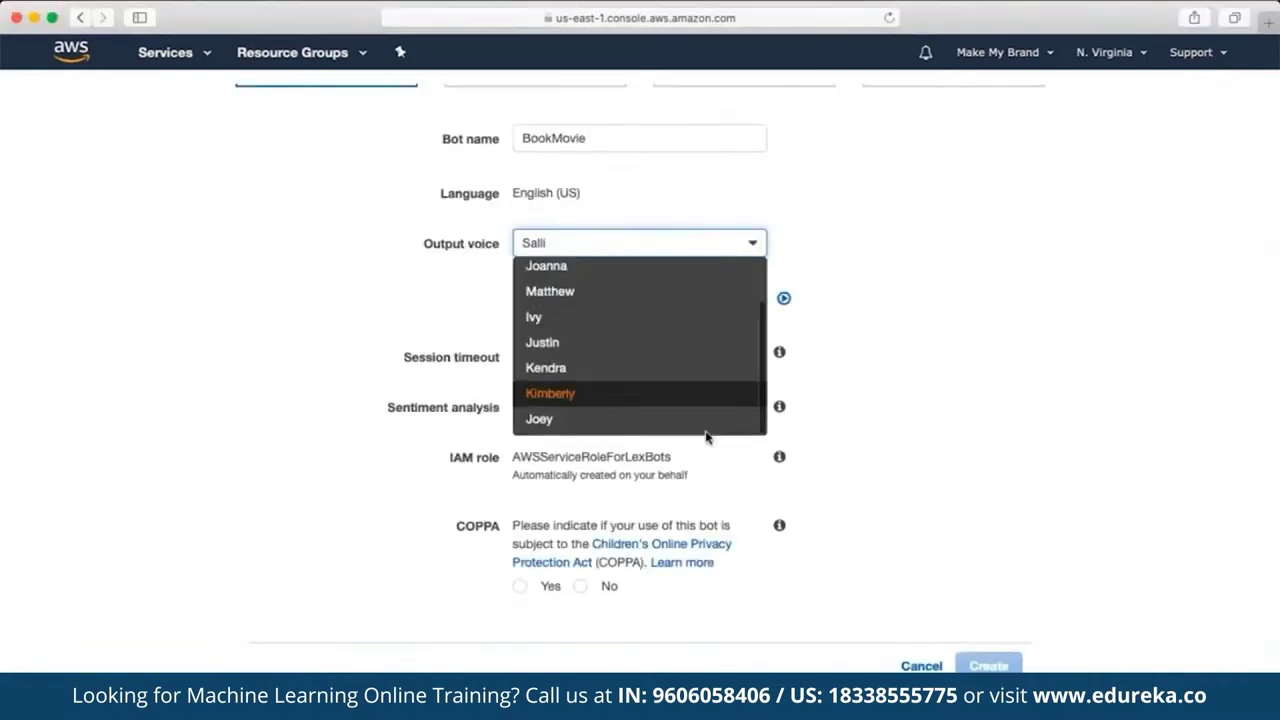
left_click(857, 372)
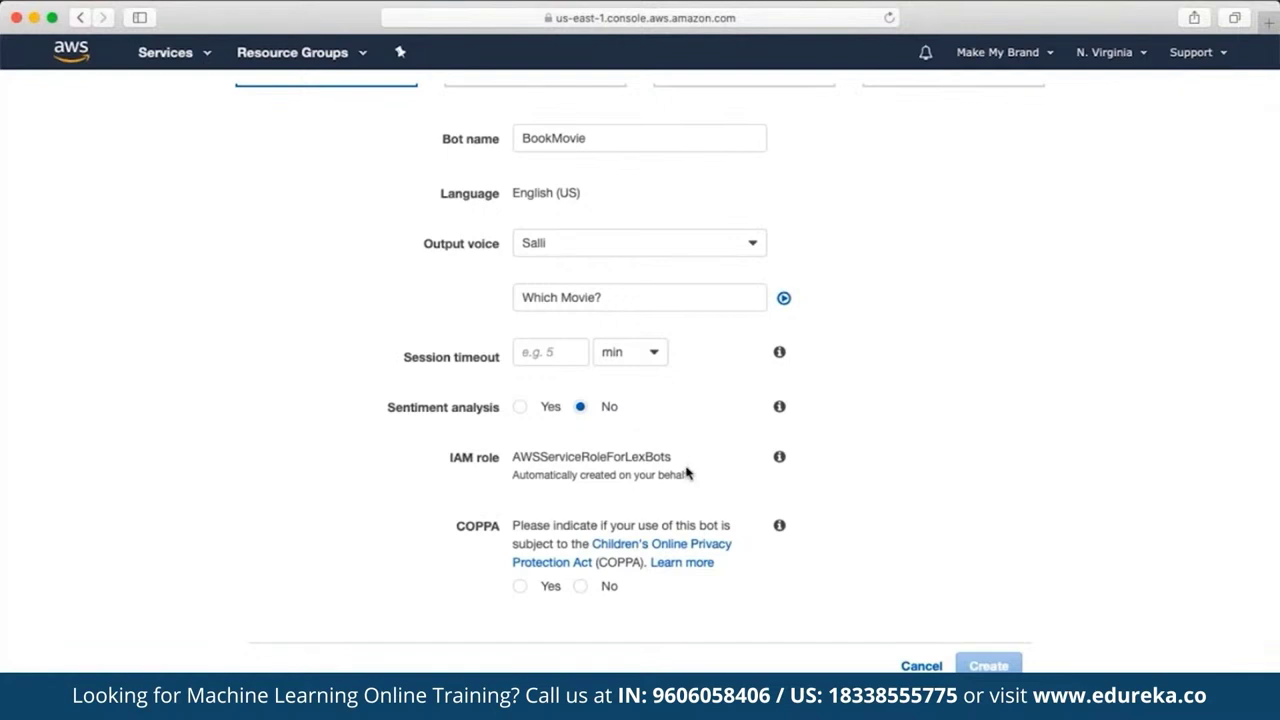
- Toggle the COPPA choice and settle on No
scroll(686, 473, "down", 1)
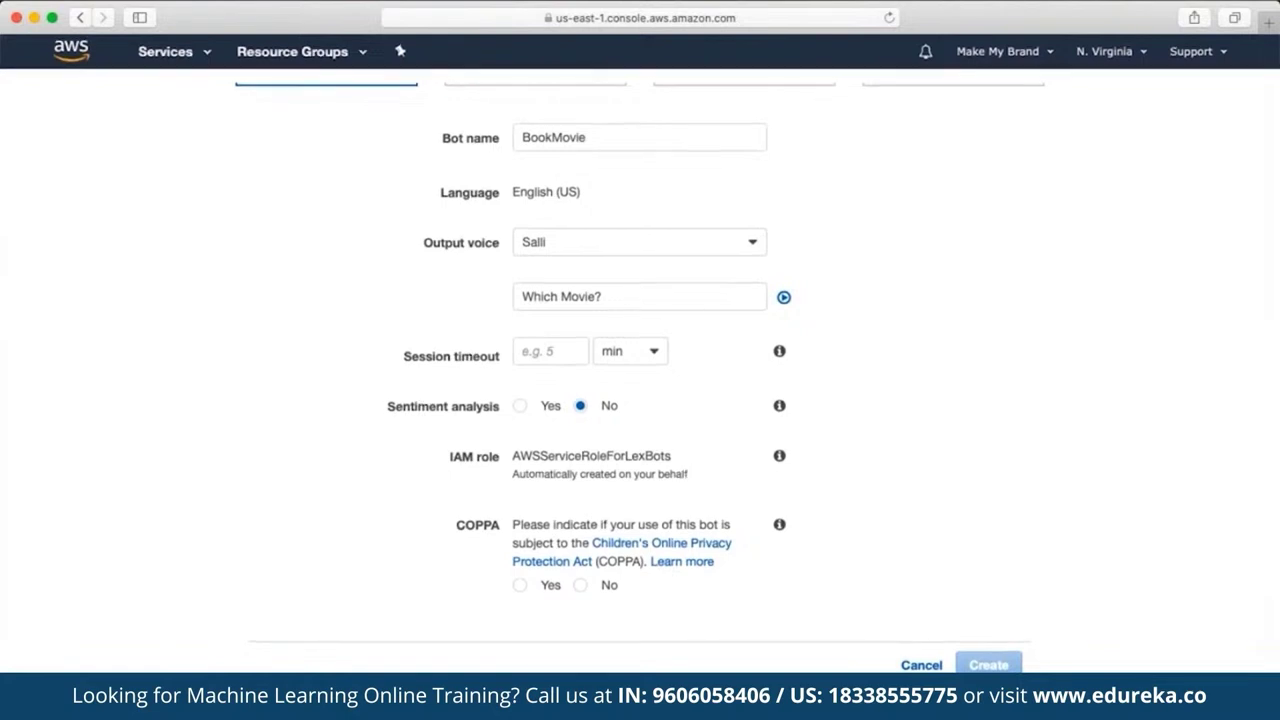
left_click(550, 590)
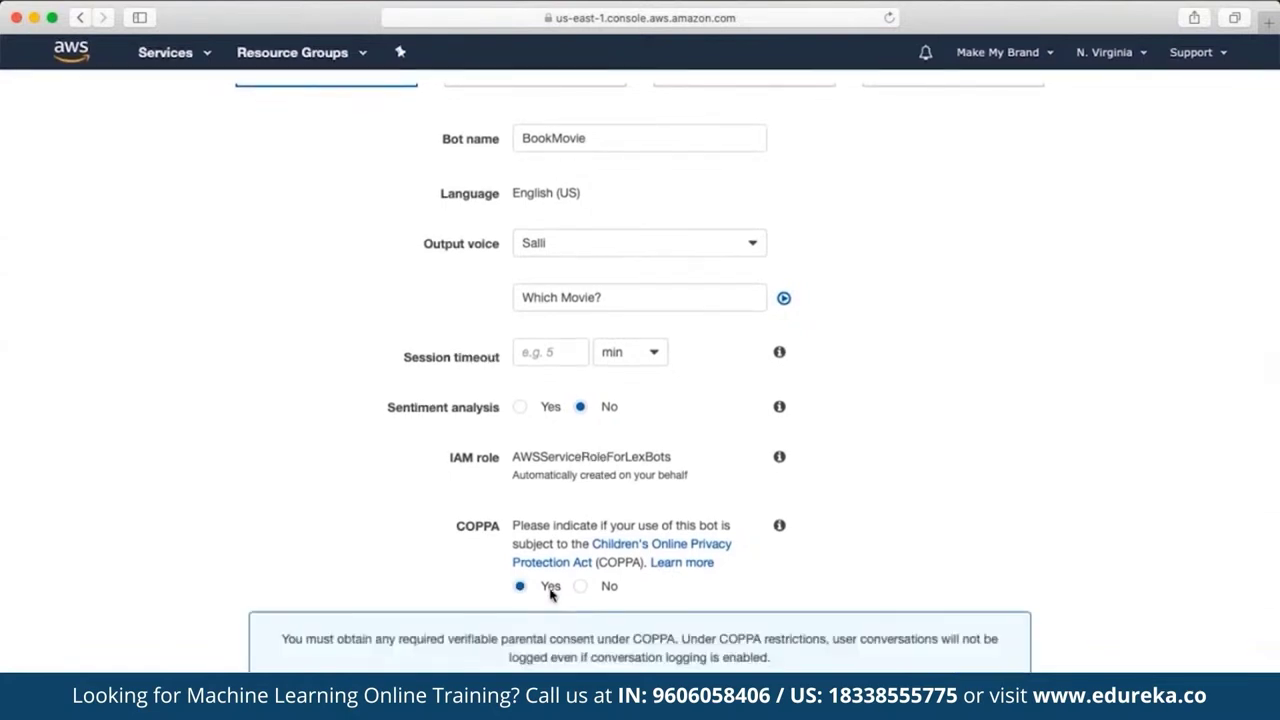
left_click(607, 592)
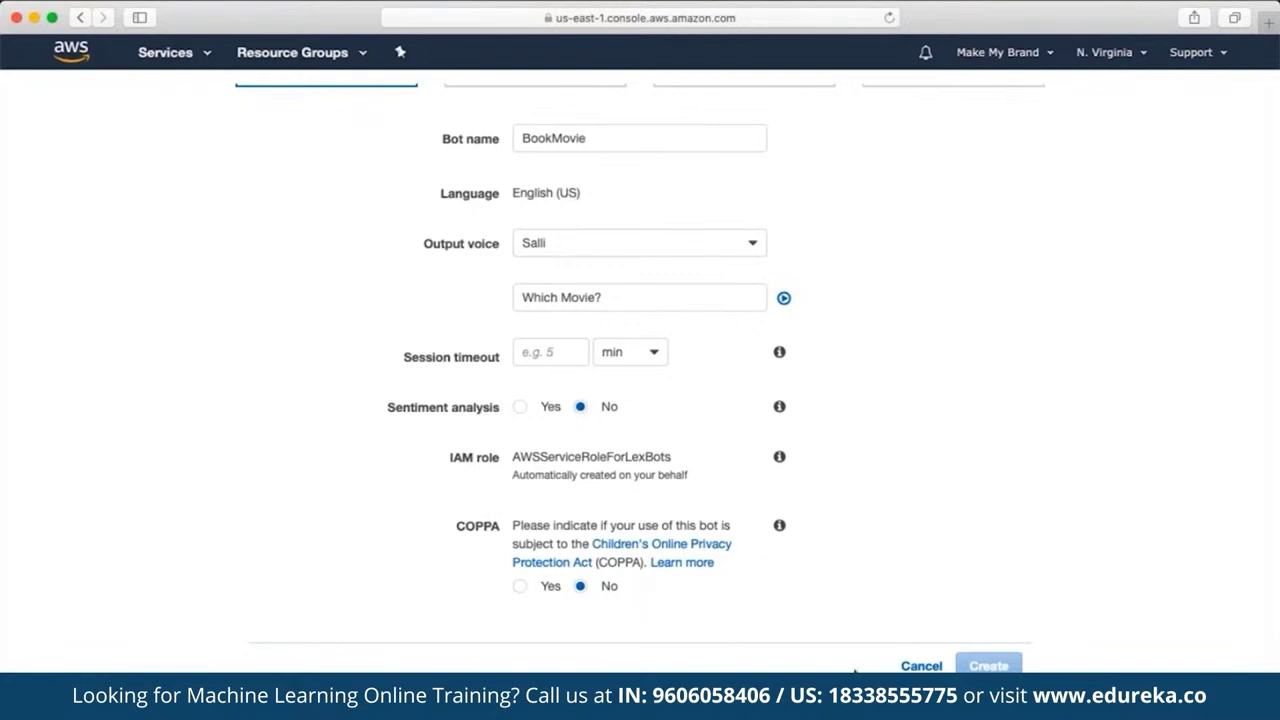
left_click(548, 588)
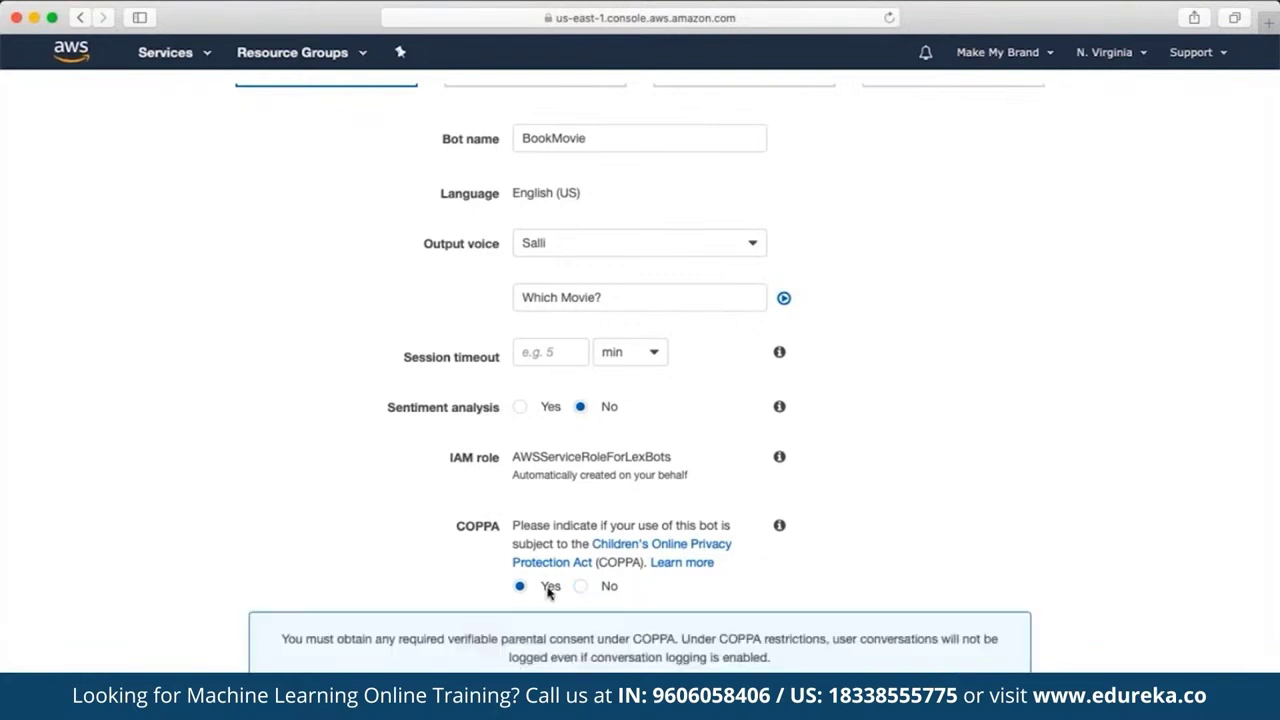
scroll(830, 548, "down", 2)
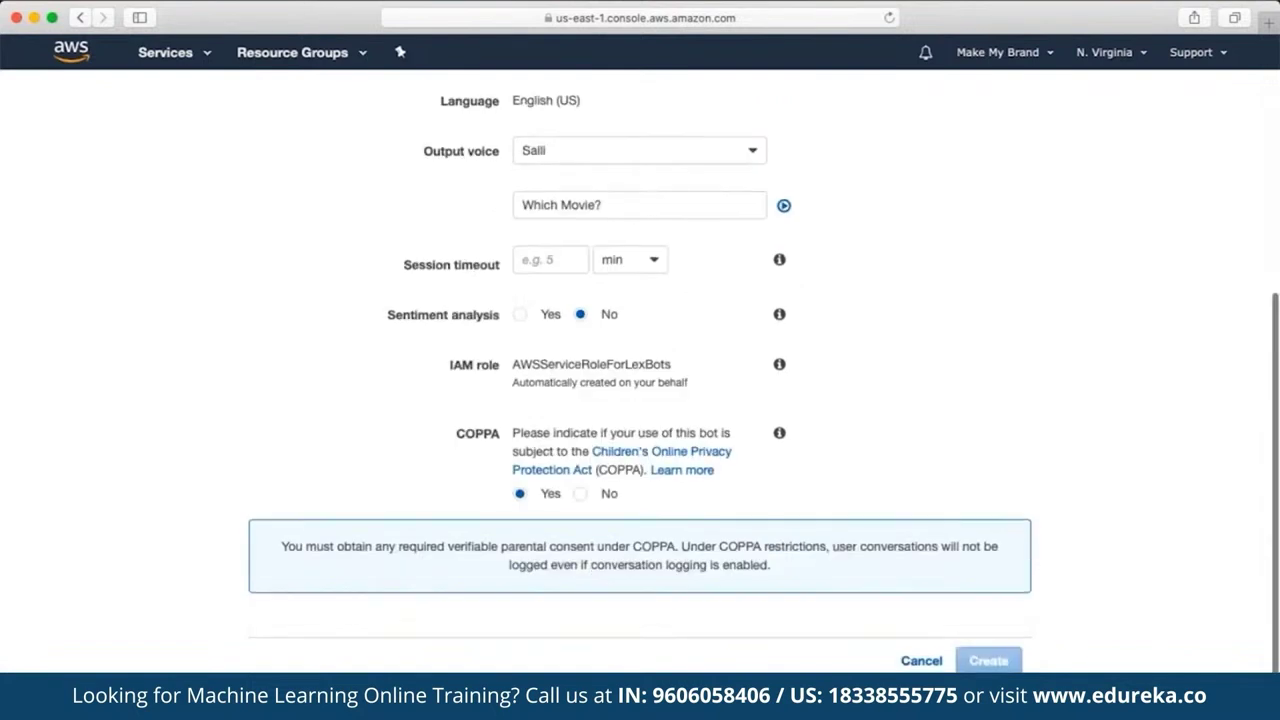
scroll(612, 543, "up", 1)
left_click(611, 541)
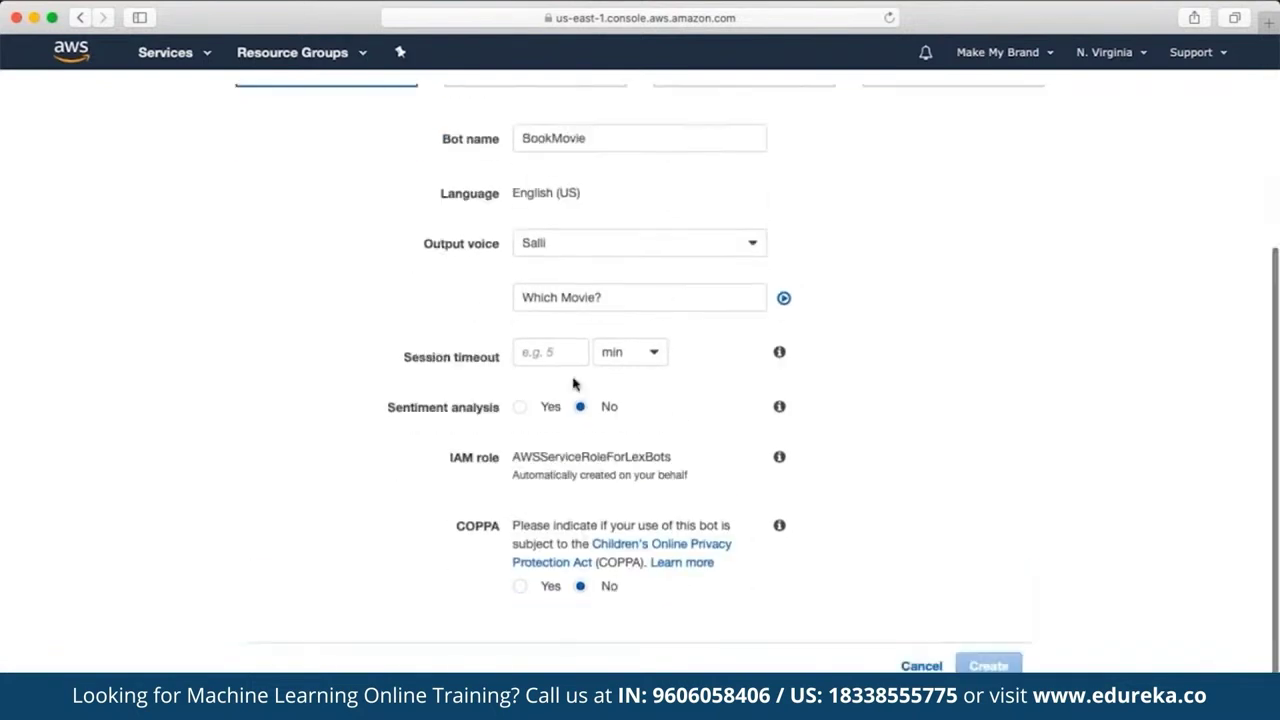
left_click(561, 356)
- Enter 2 minutes as the session timeout
type("2")
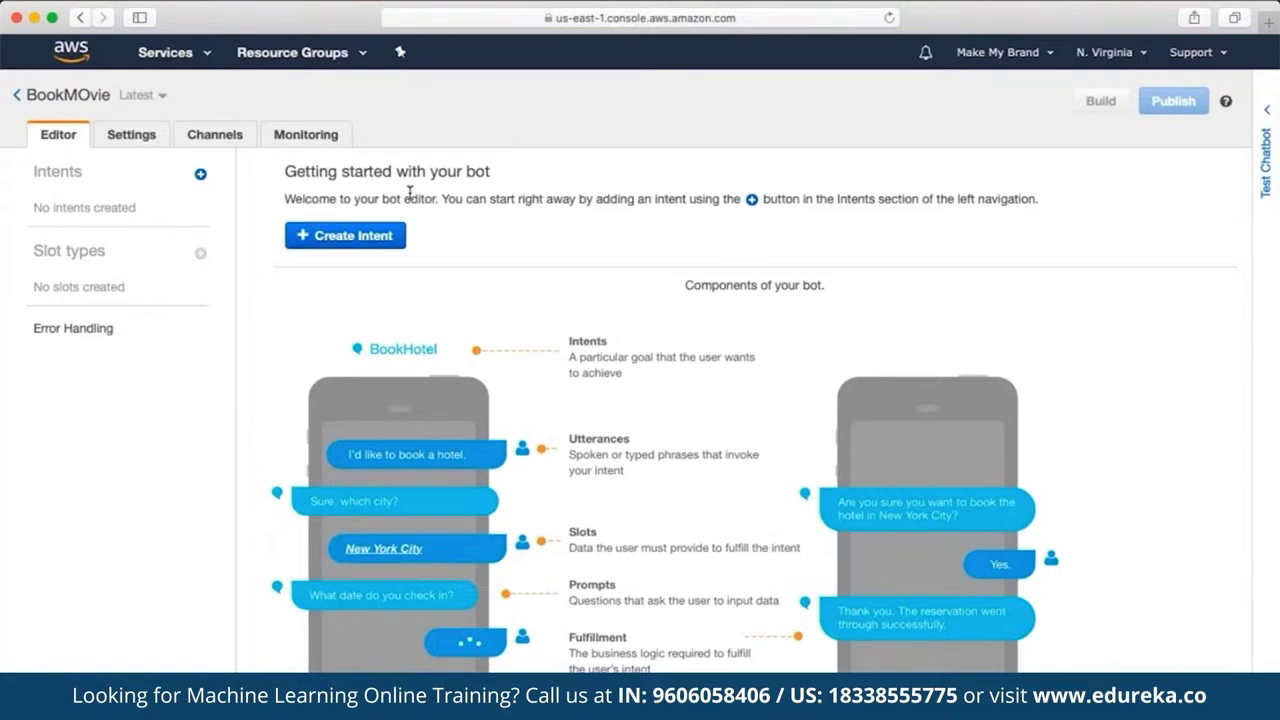
- Create a brand-new intent named BokkMovieTicket and add it to the BookMovie bot
left_click(315, 235)
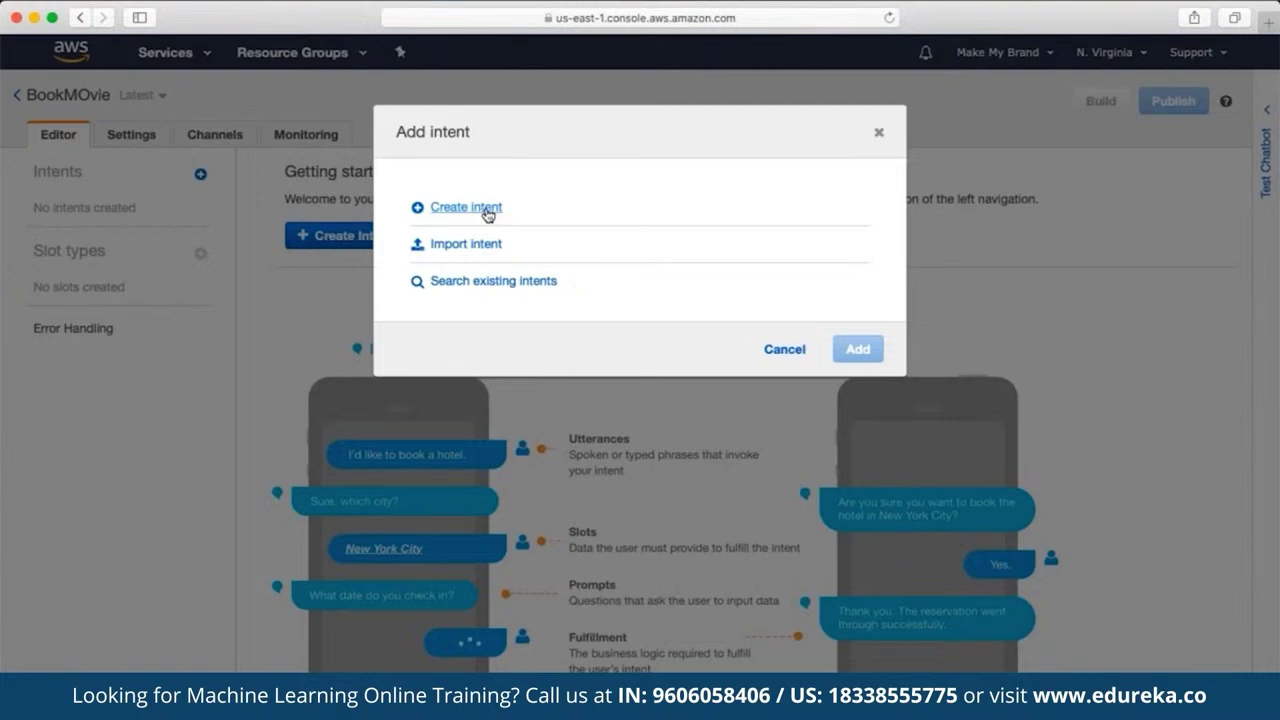
left_click(488, 214)
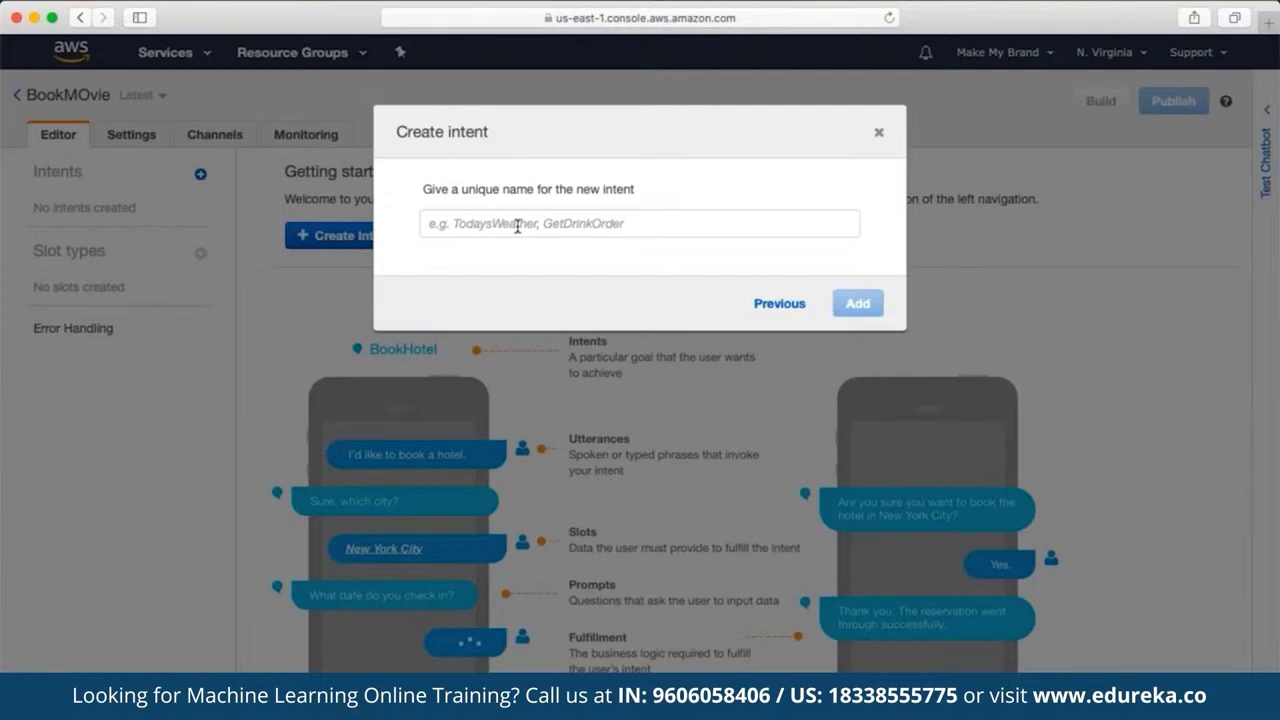
left_click(517, 226)
type("BokkMovieTicket")
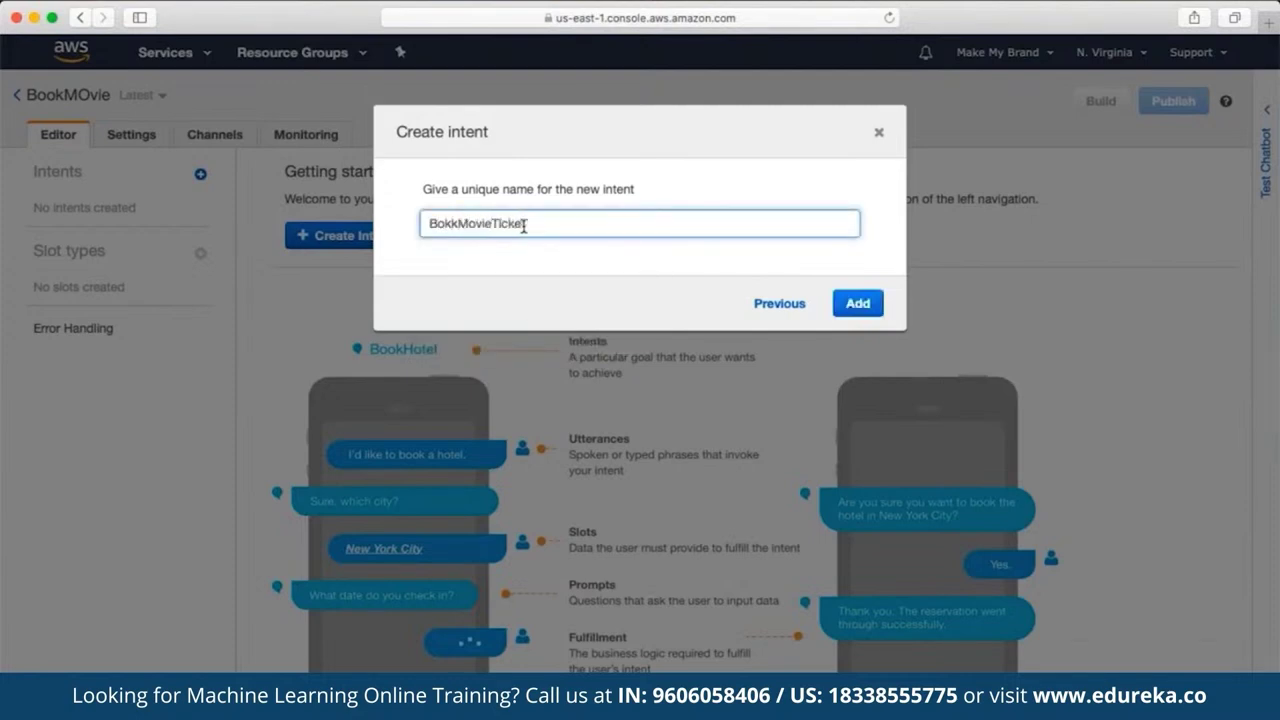
left_click(845, 311)
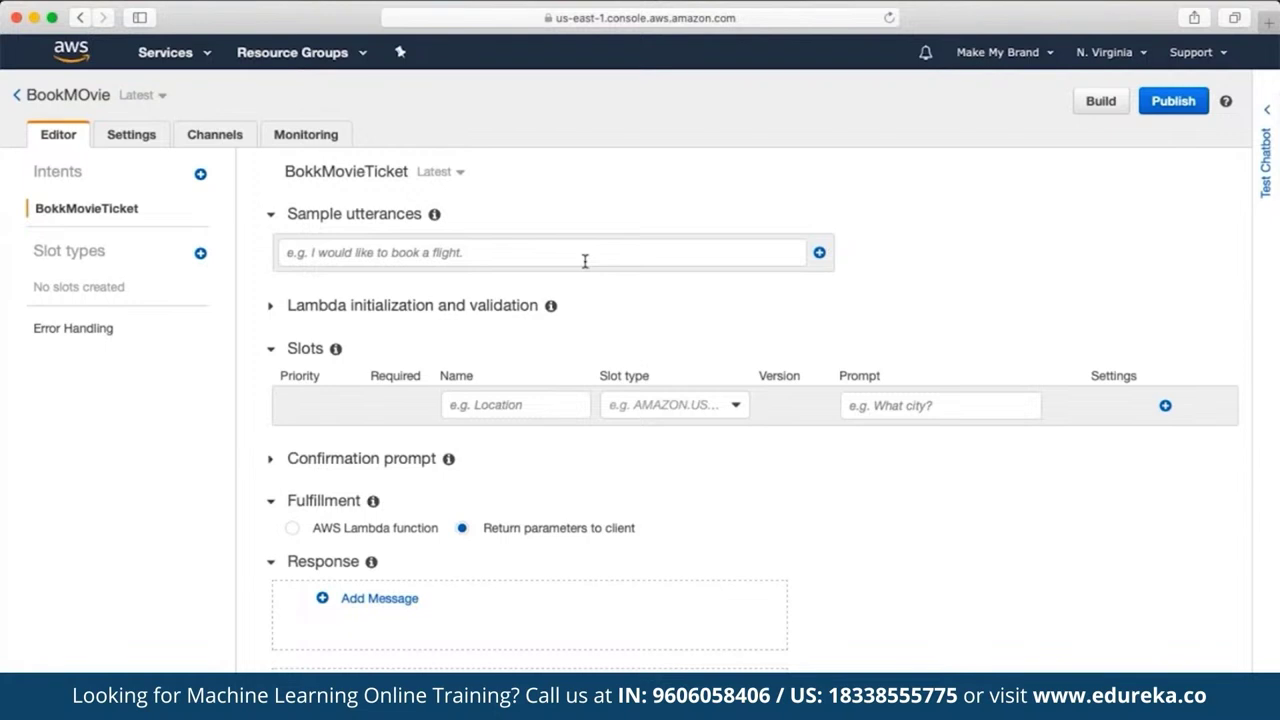
left_click(585, 261)
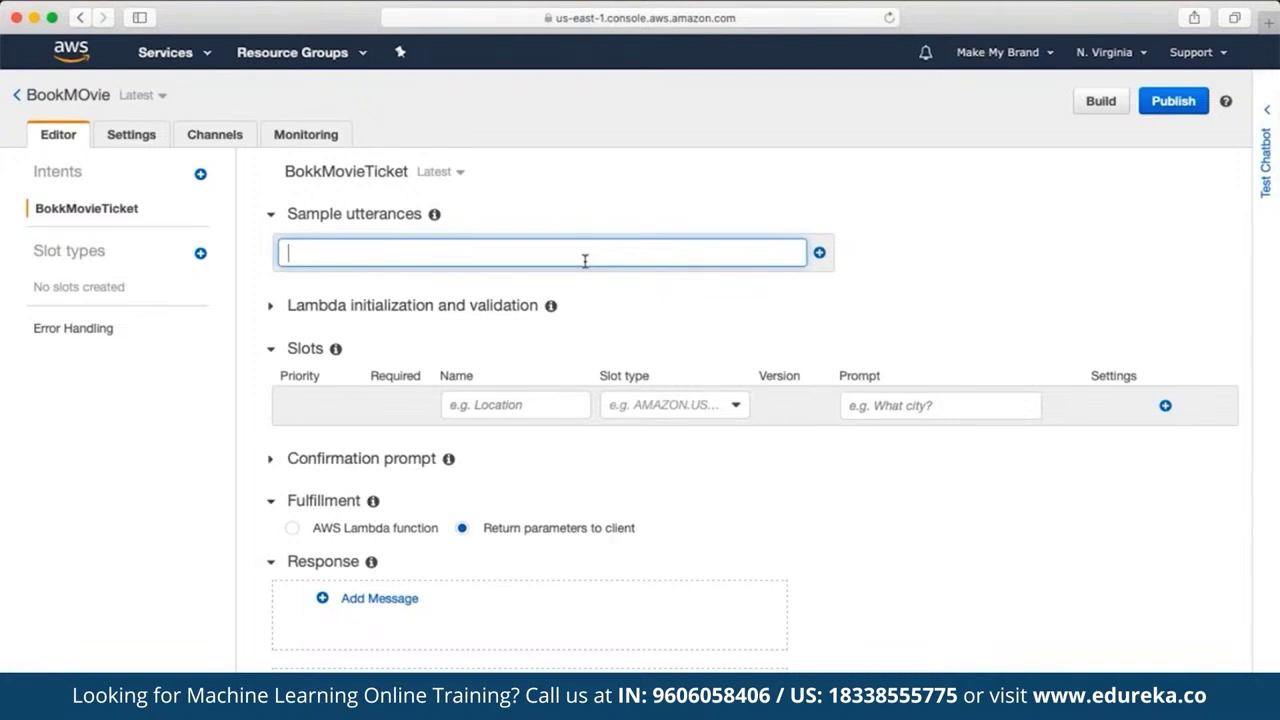
- Add 'I would like to movie ticket' as the intent's sample utterance
type("I would like to movie ticket")
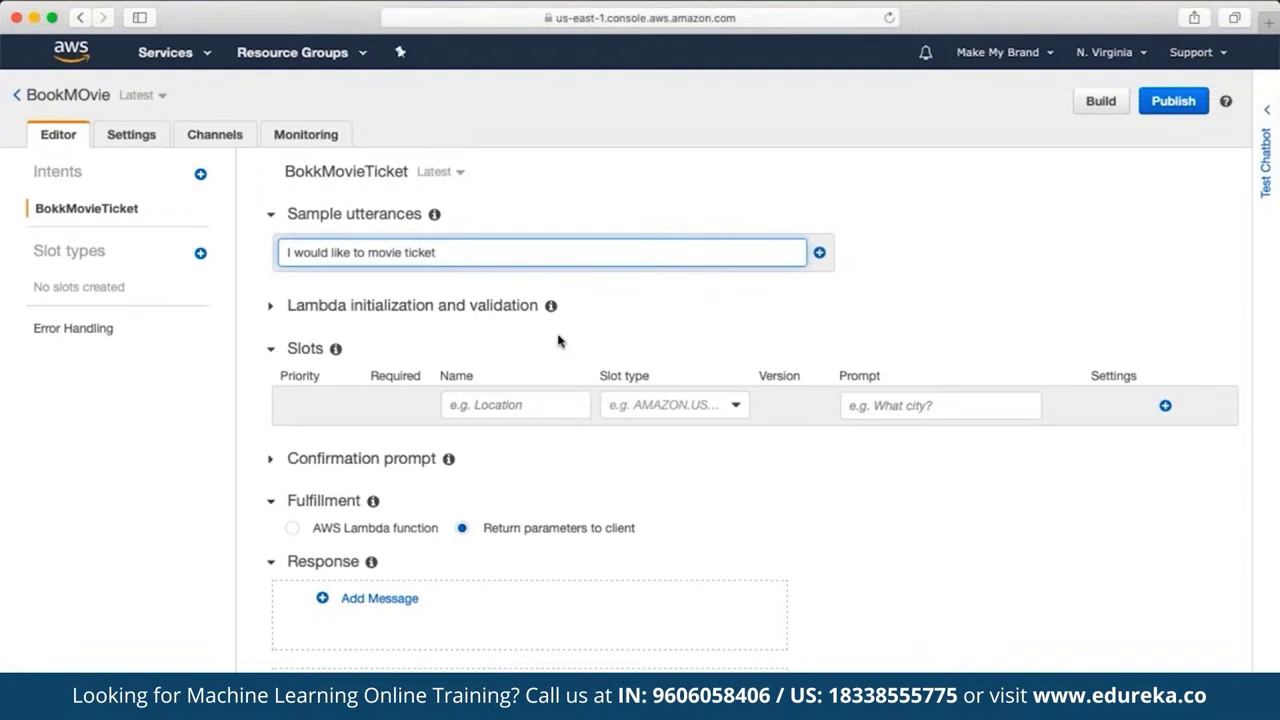
left_click(559, 410)
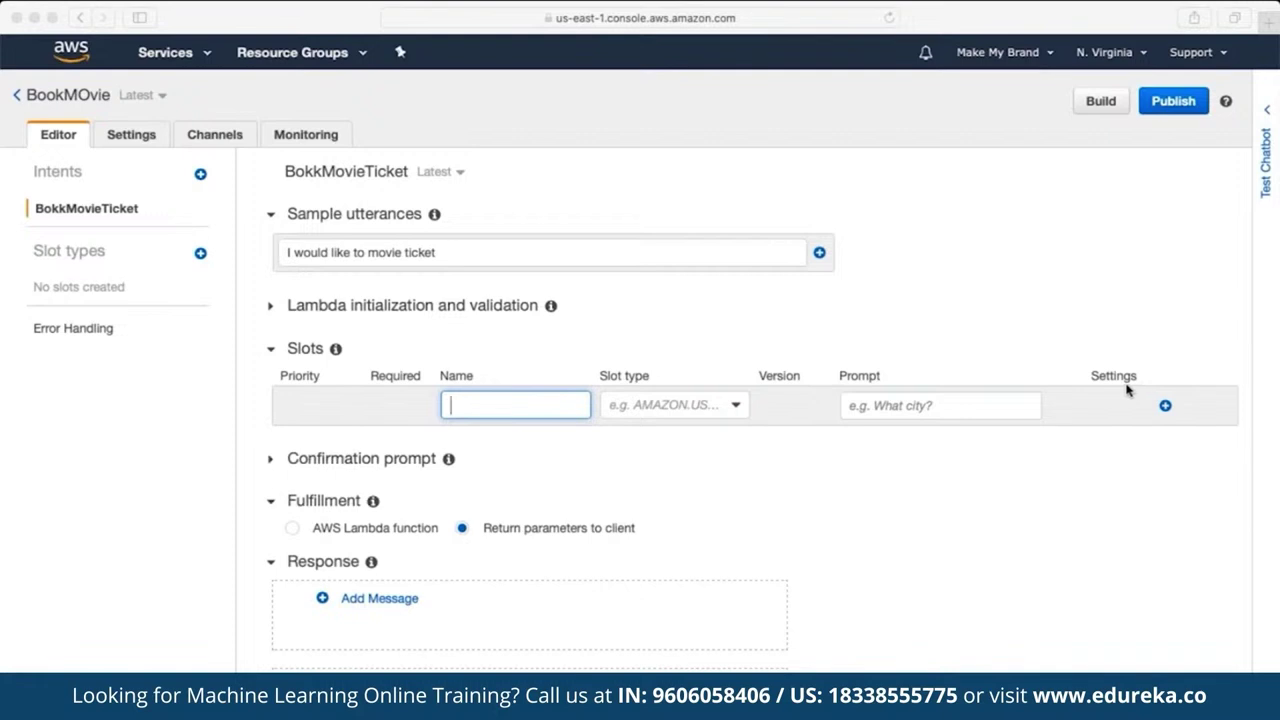
- Name the new slot Location and give it slot type AMAZON.US_CITY
left_click(557, 408)
type("Location")
key("Tab")
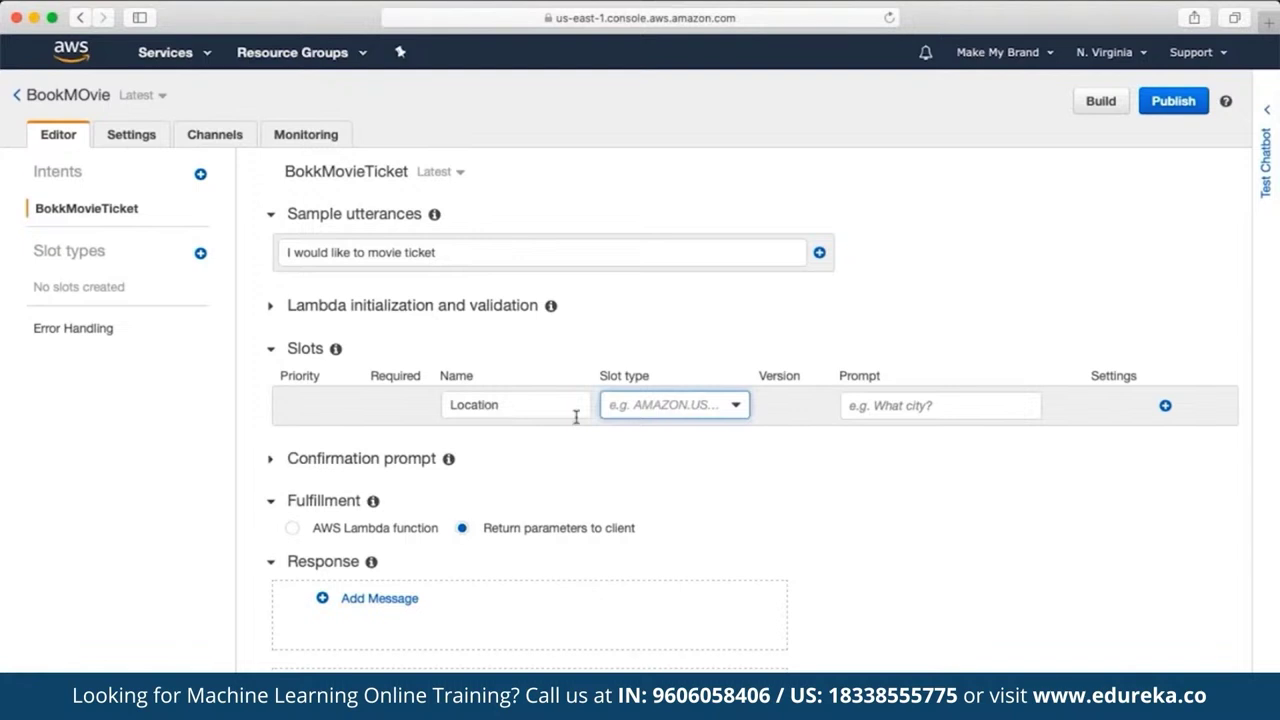
left_click(674, 407)
scroll(724, 572, "down", 3)
scroll(724, 572, "down", 10)
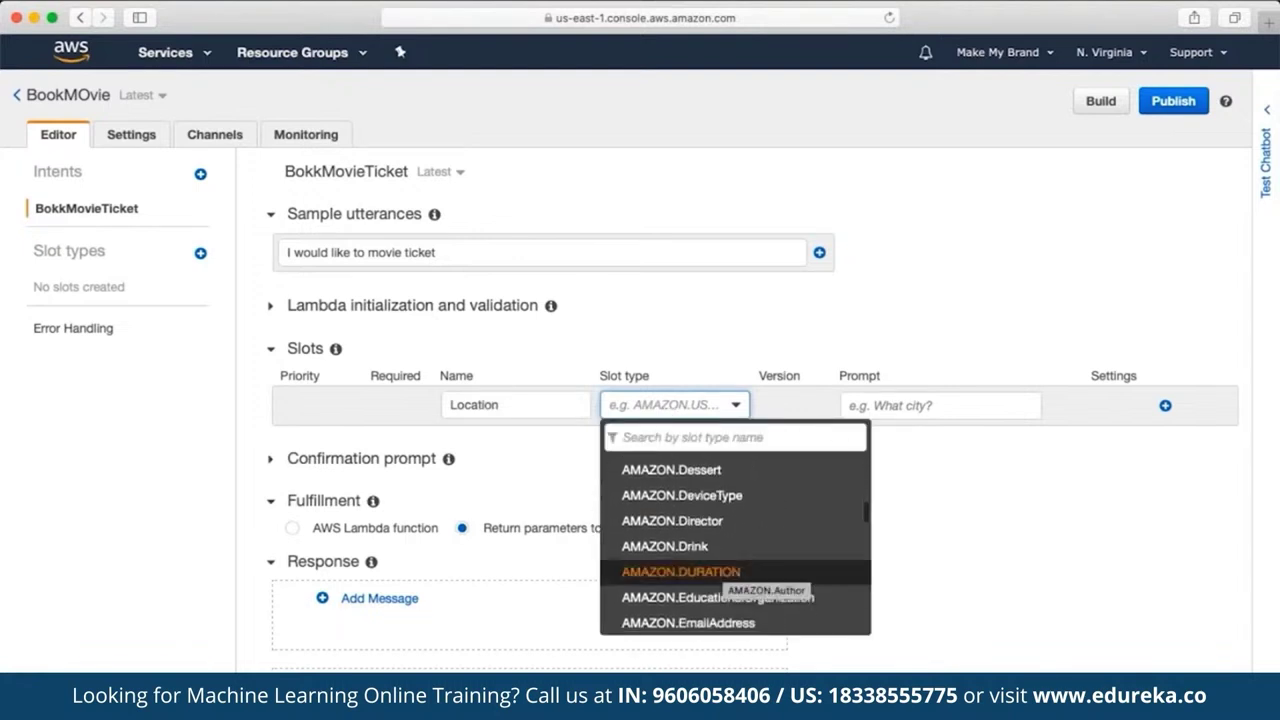
left_click(700, 437)
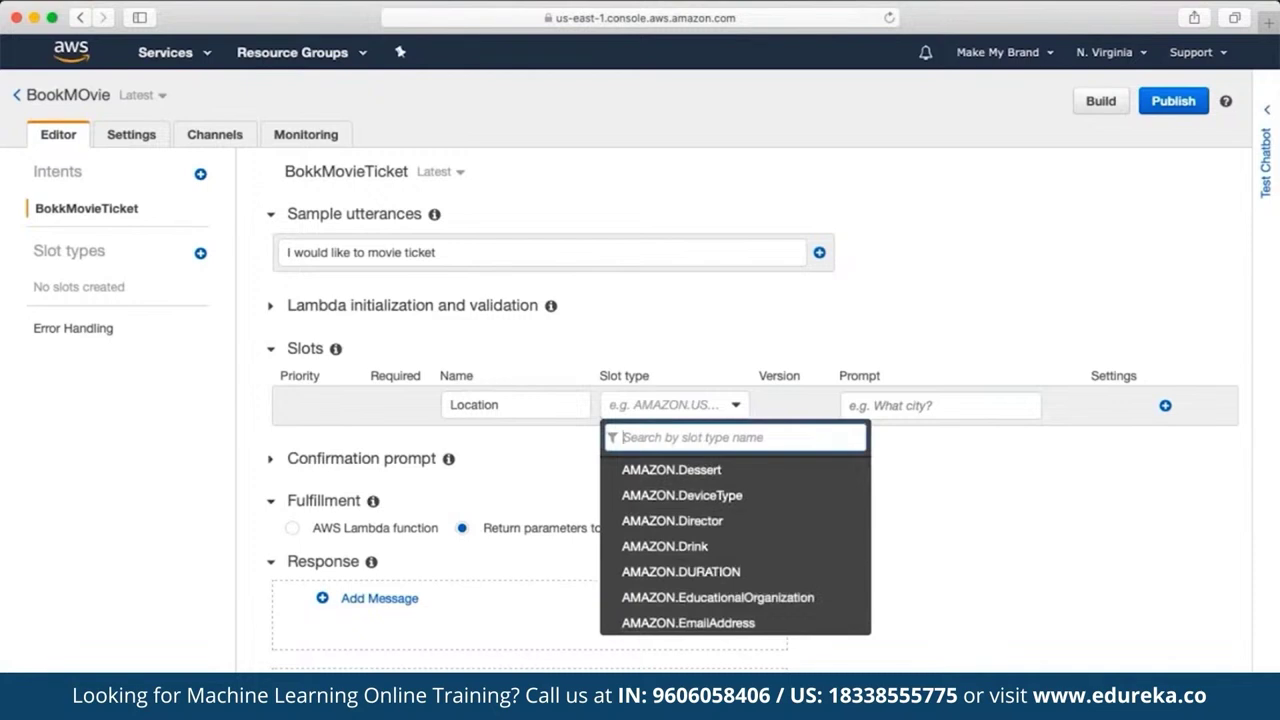
type("lo")
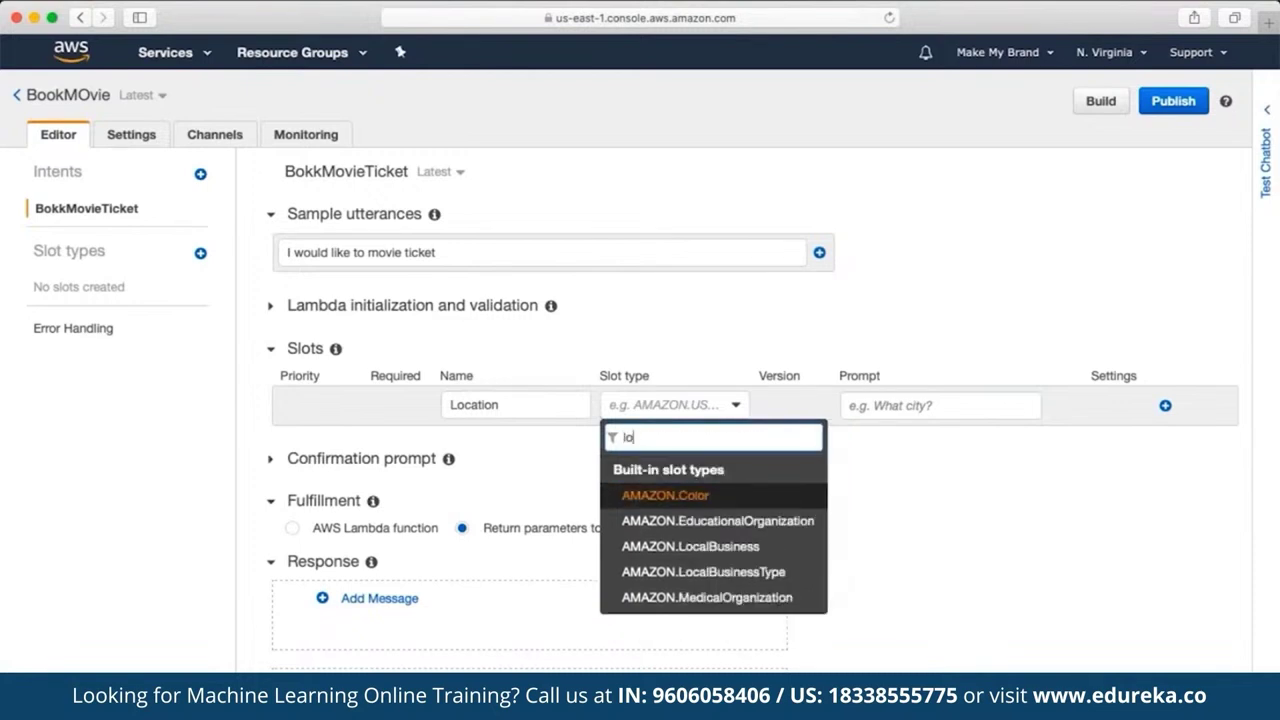
type("c")
key("BackSpace")
key("BackSpace")
key("BackSpace")
type("c")
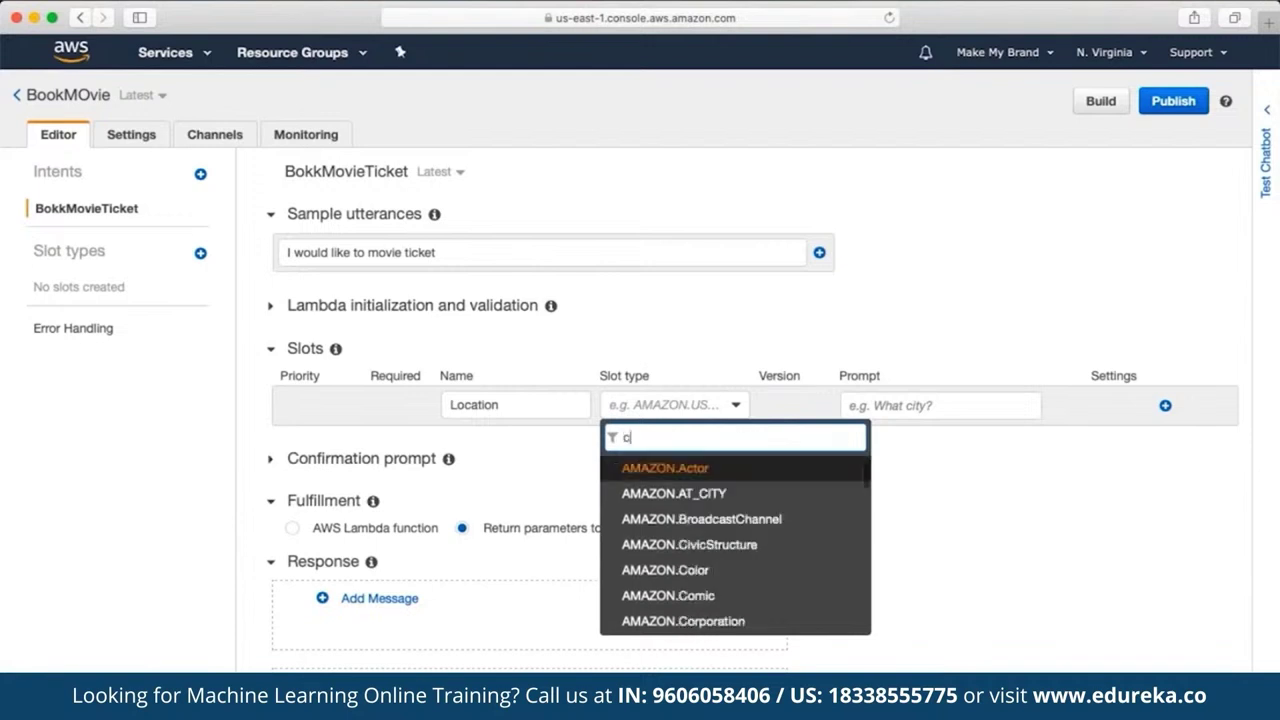
type("ity")
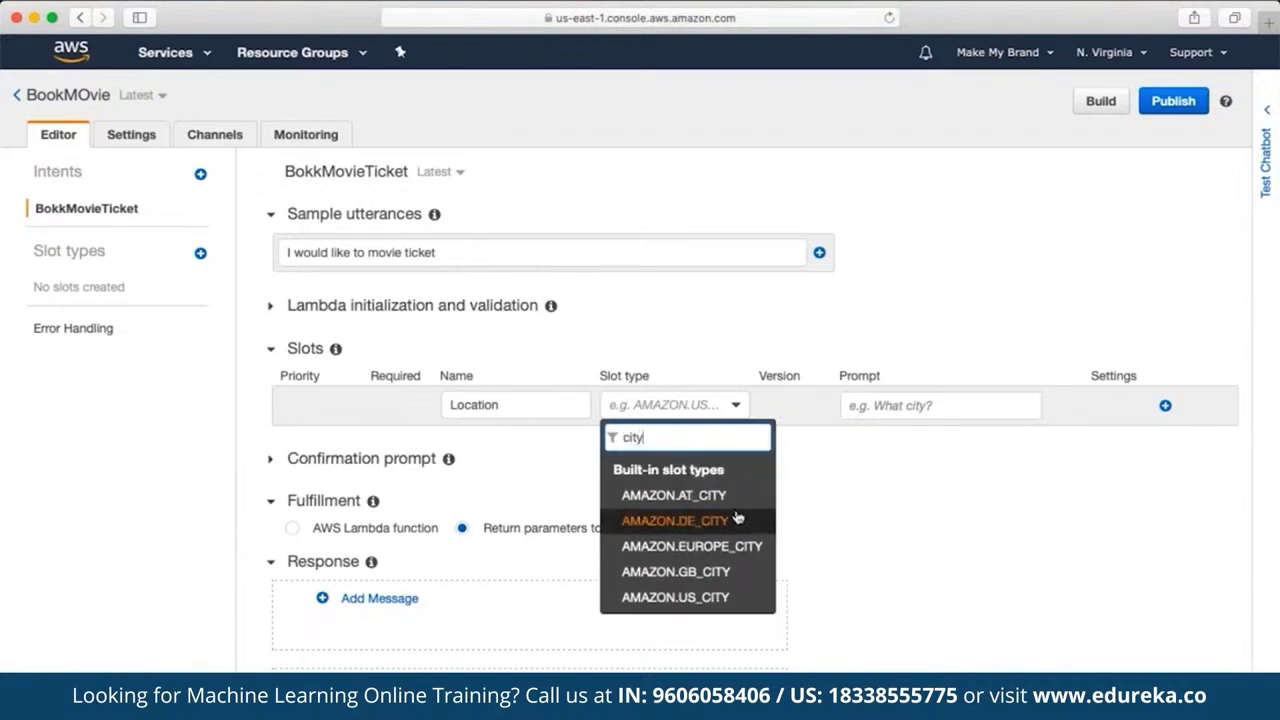
scroll(725, 540, "down", 2)
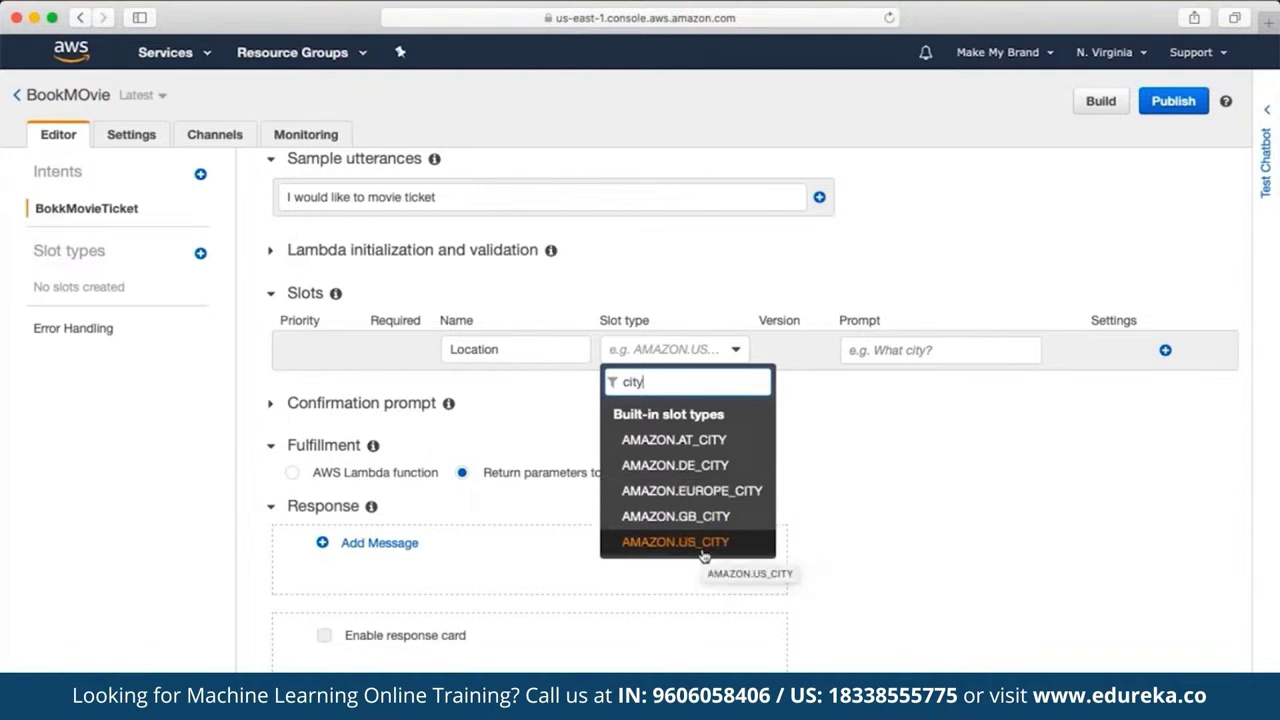
left_click(718, 555)
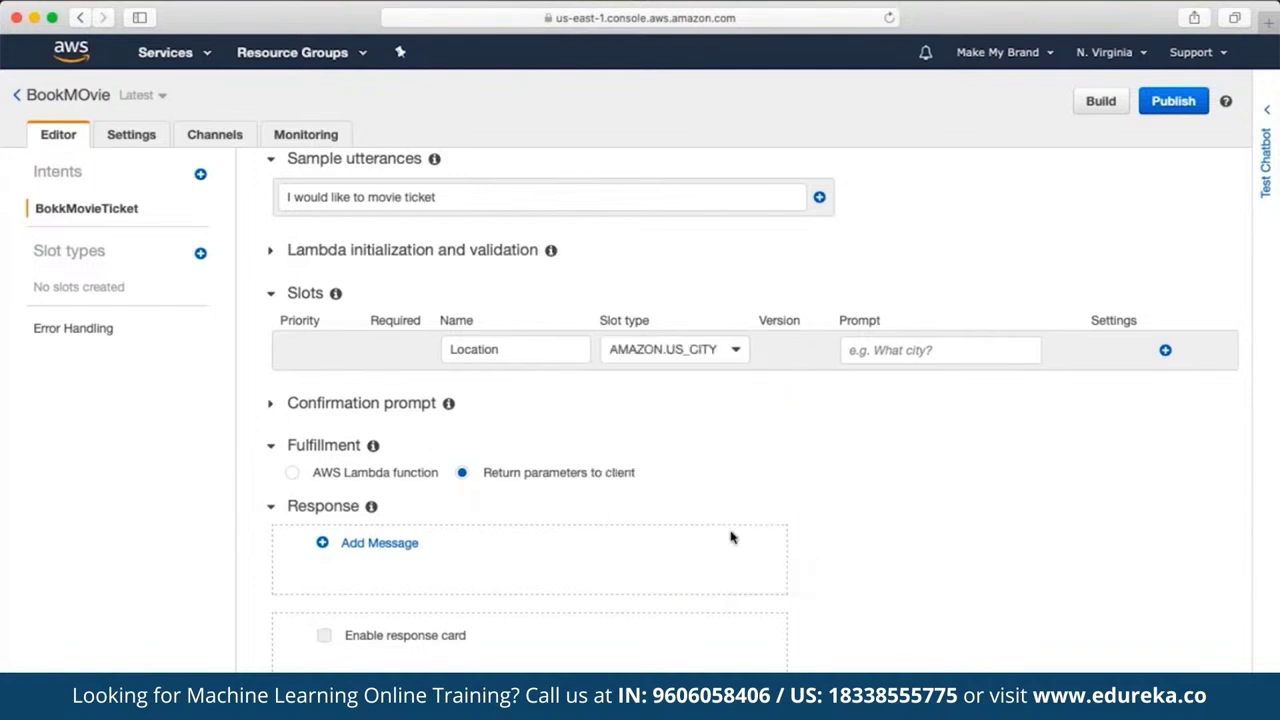
- Give the Location slot the prompt 'What City?' and add it to the intent
left_click(875, 350)
type("W")
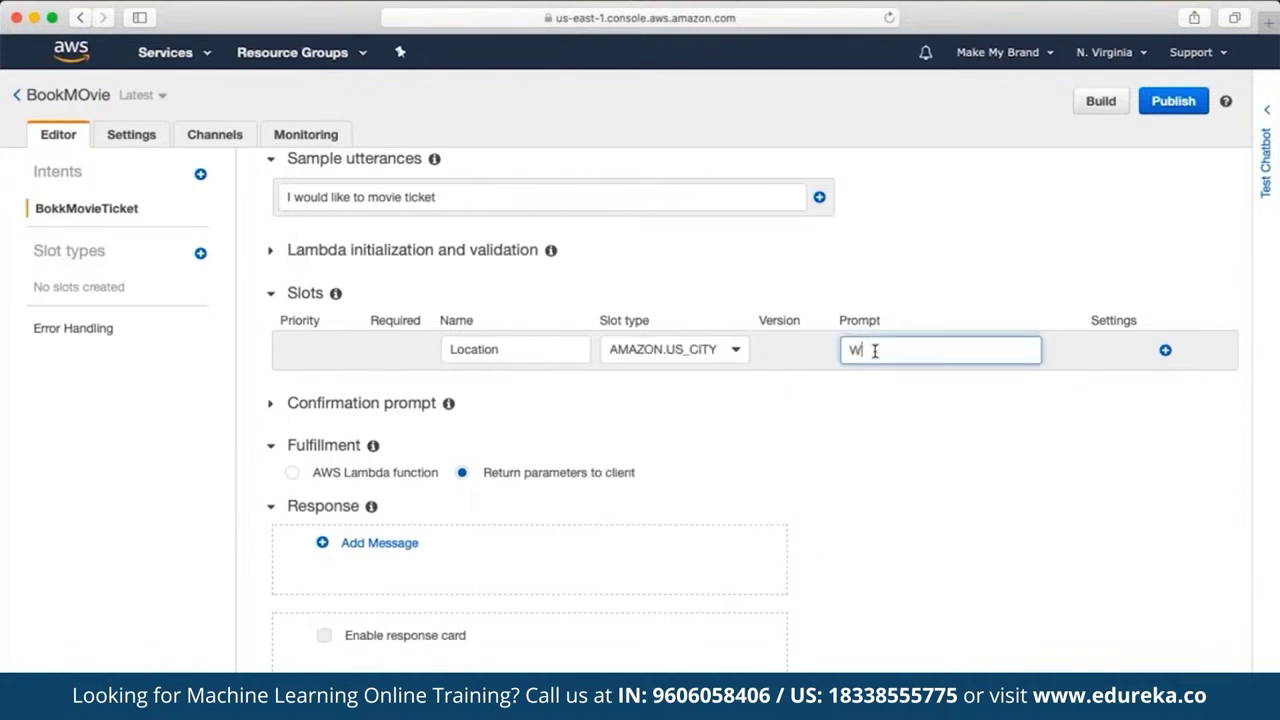
type("hat City")
type("?")
left_click(1166, 351)
left_click(1166, 351)
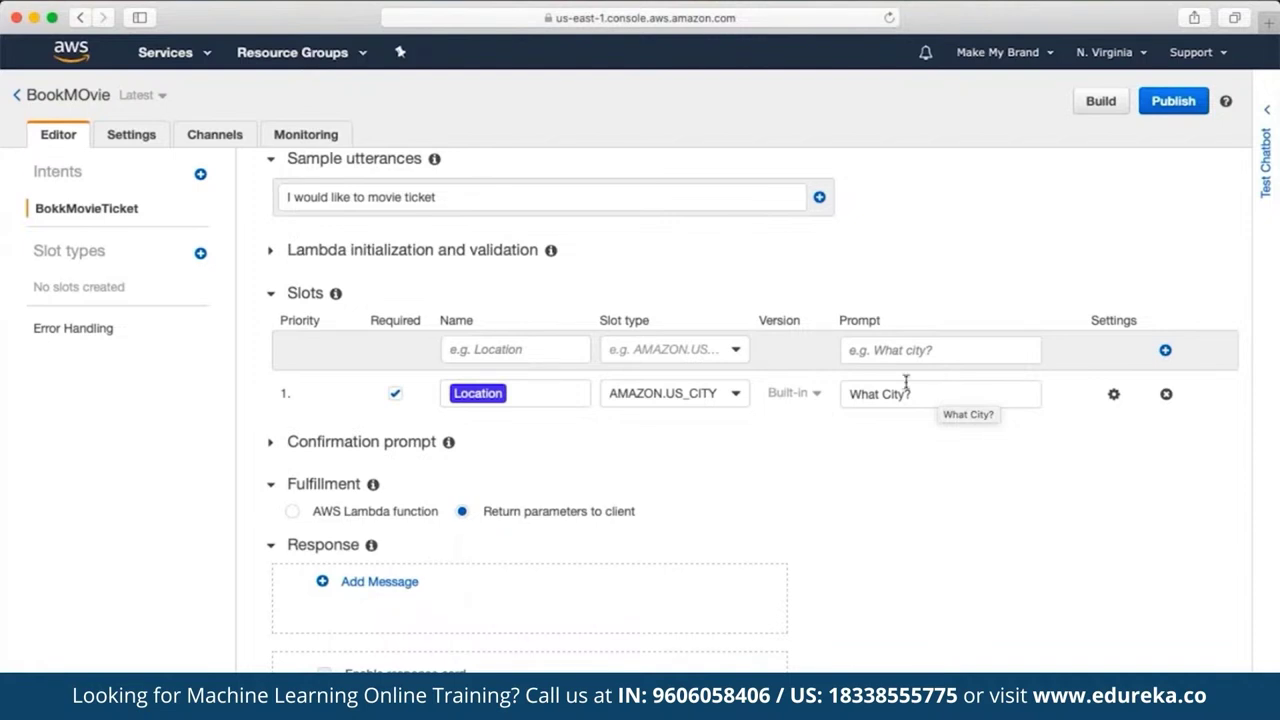
- Fill in the new slot row: name Showtime, type AMAZON.TIME, prompt 'Showtime?'
left_click(554, 352)
type("Showtime")
key("Tab")
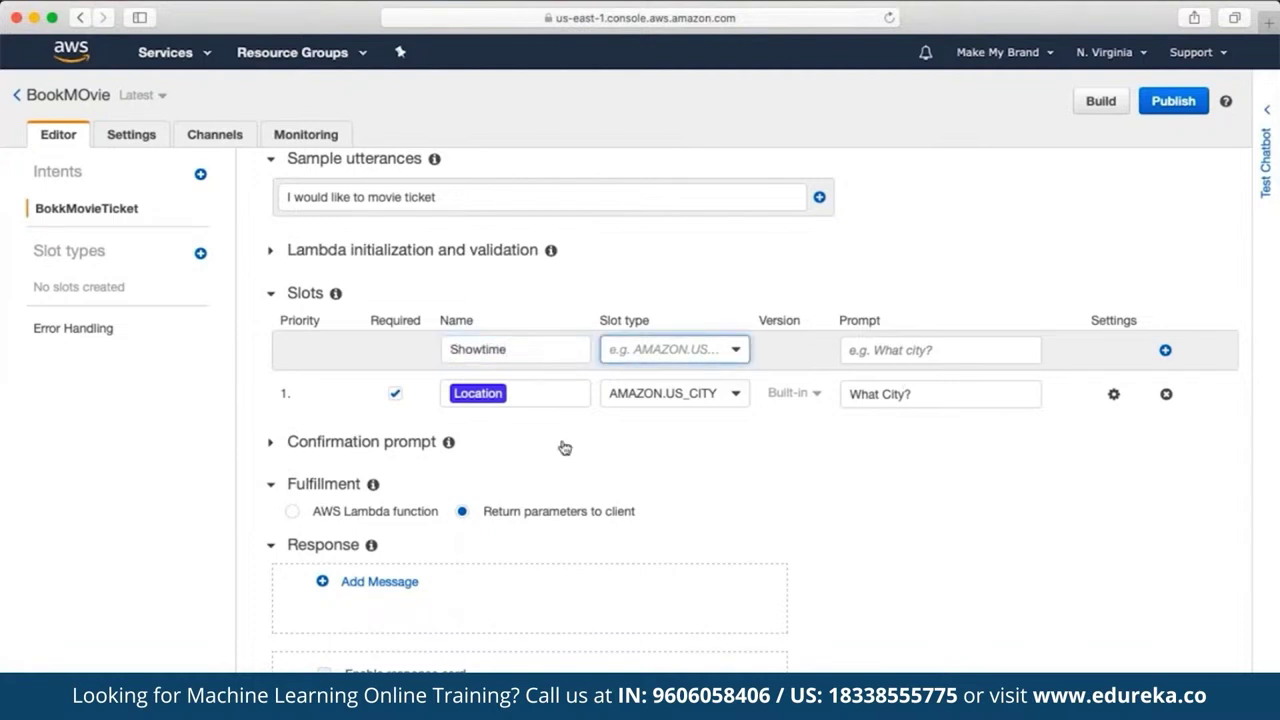
left_click(664, 350)
type("time")
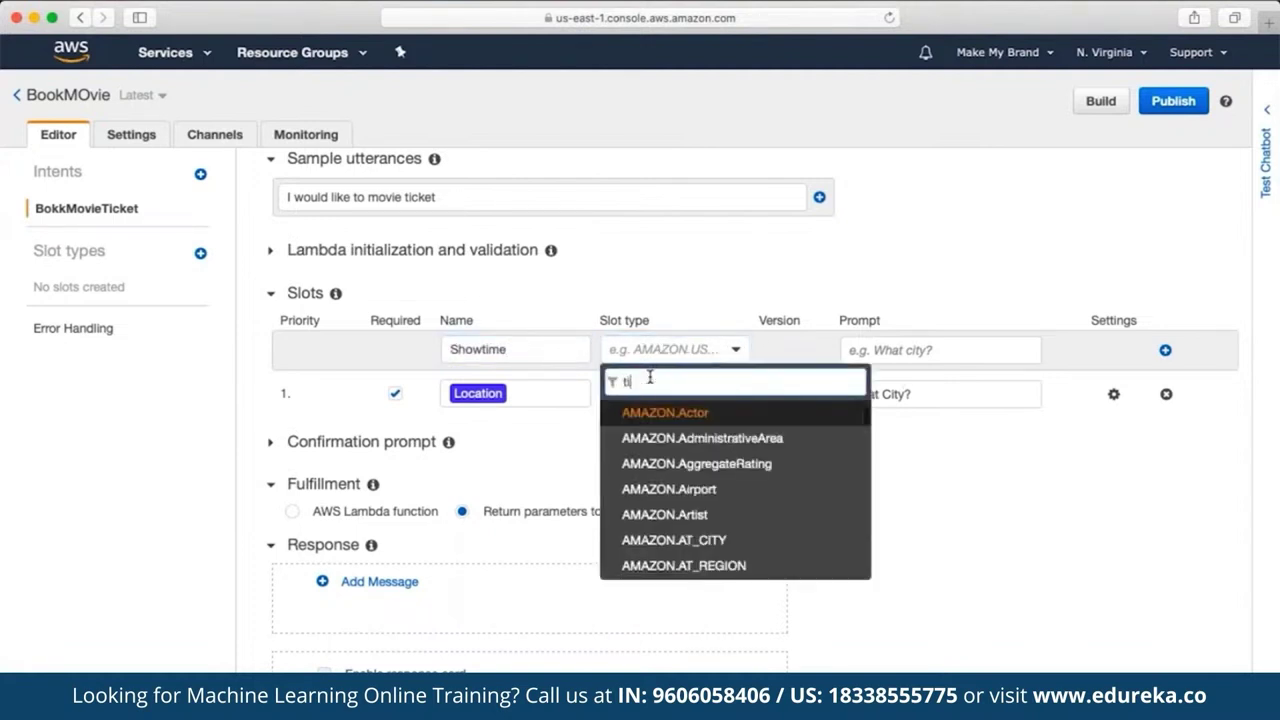
left_click(665, 440)
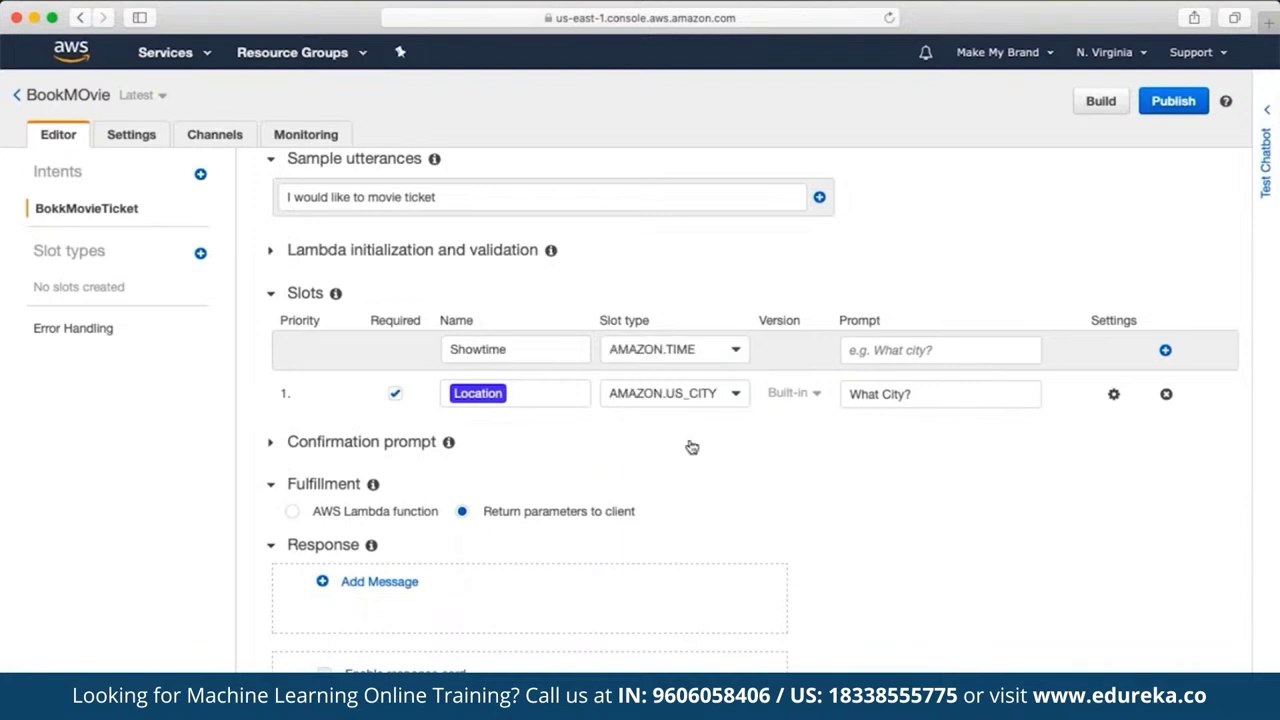
left_click(910, 356)
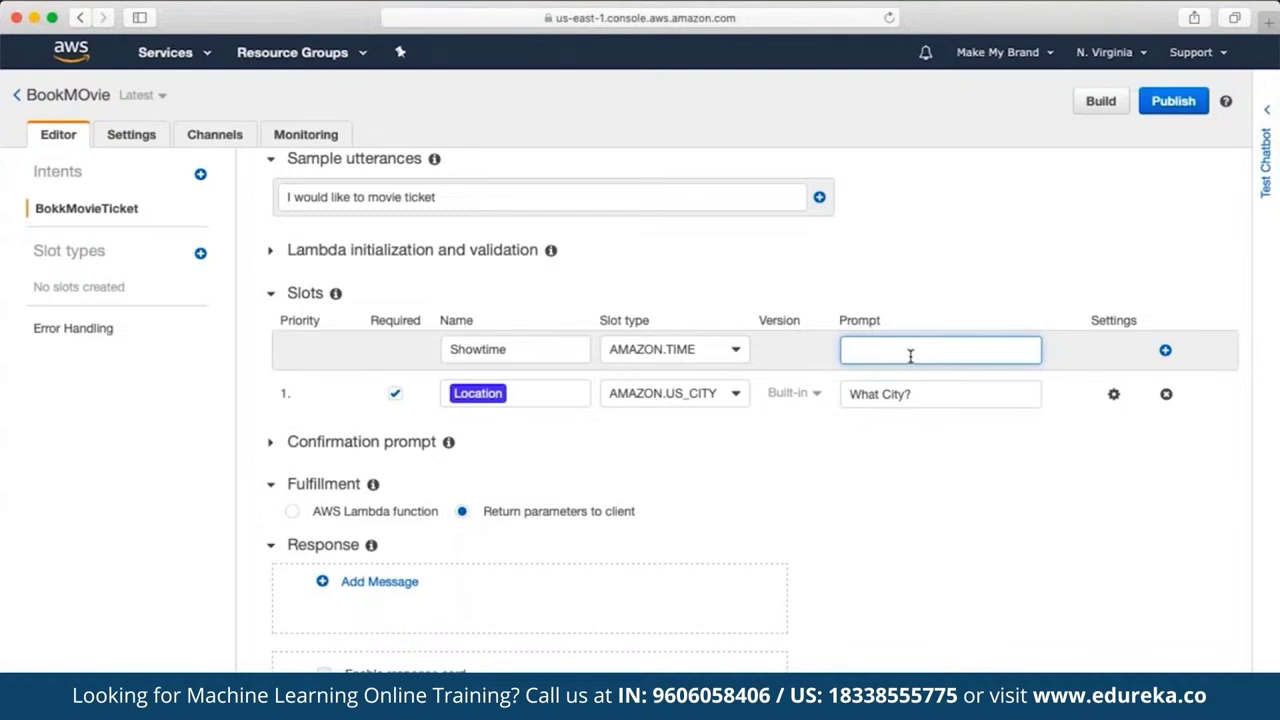
type("Showtime?")
mouse_move(1268, 3)
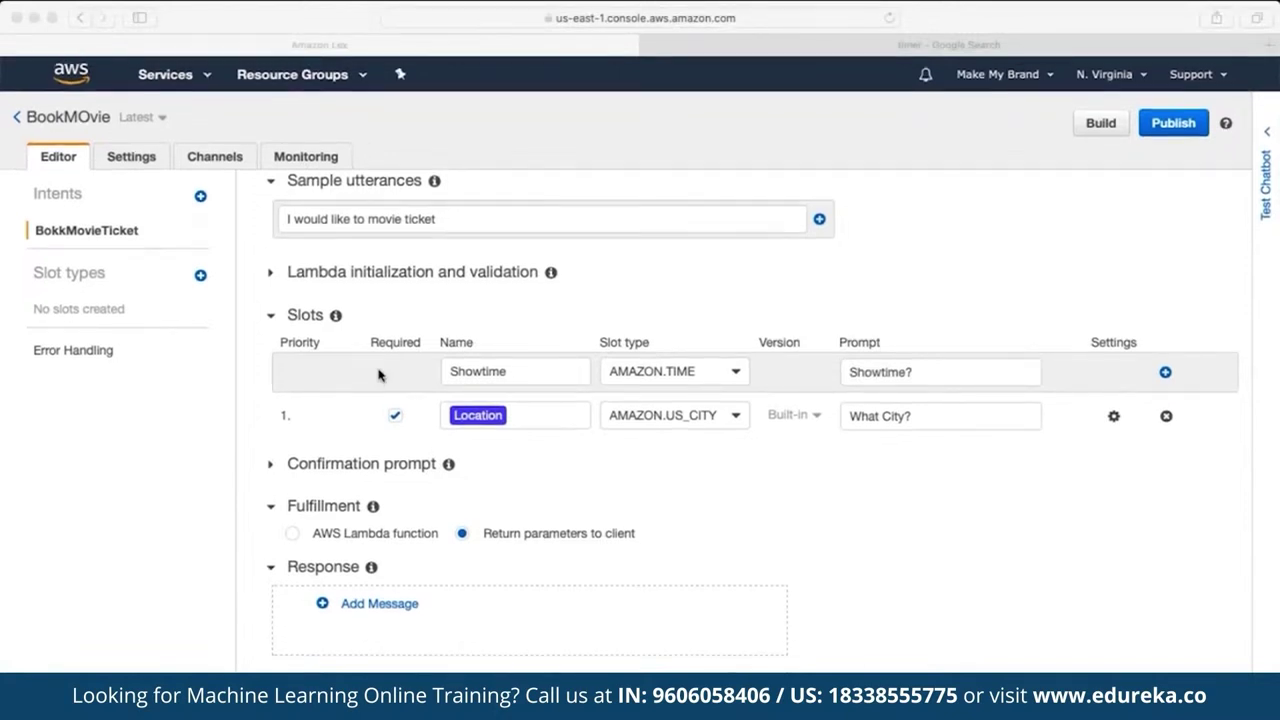
left_click(278, 472)
- Add an empty response message to the intent and expand the Confirmation prompt settings
scroll(528, 582, "down", 5)
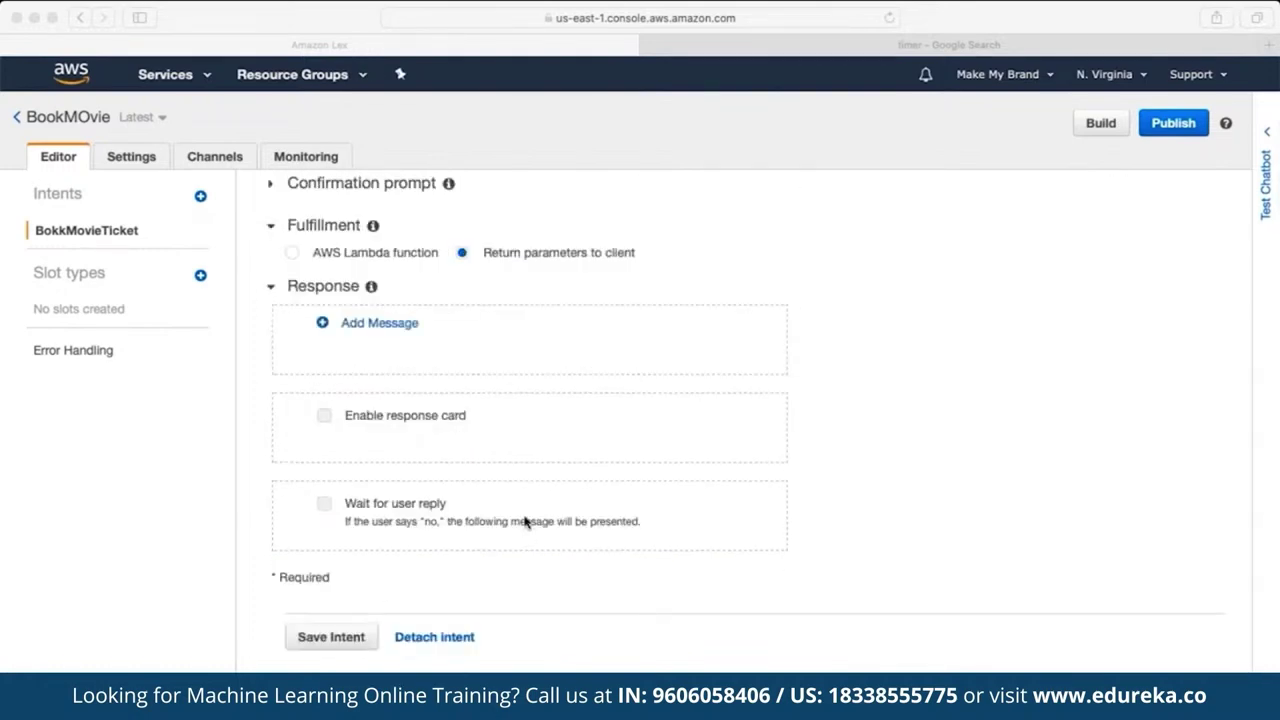
left_click(380, 328)
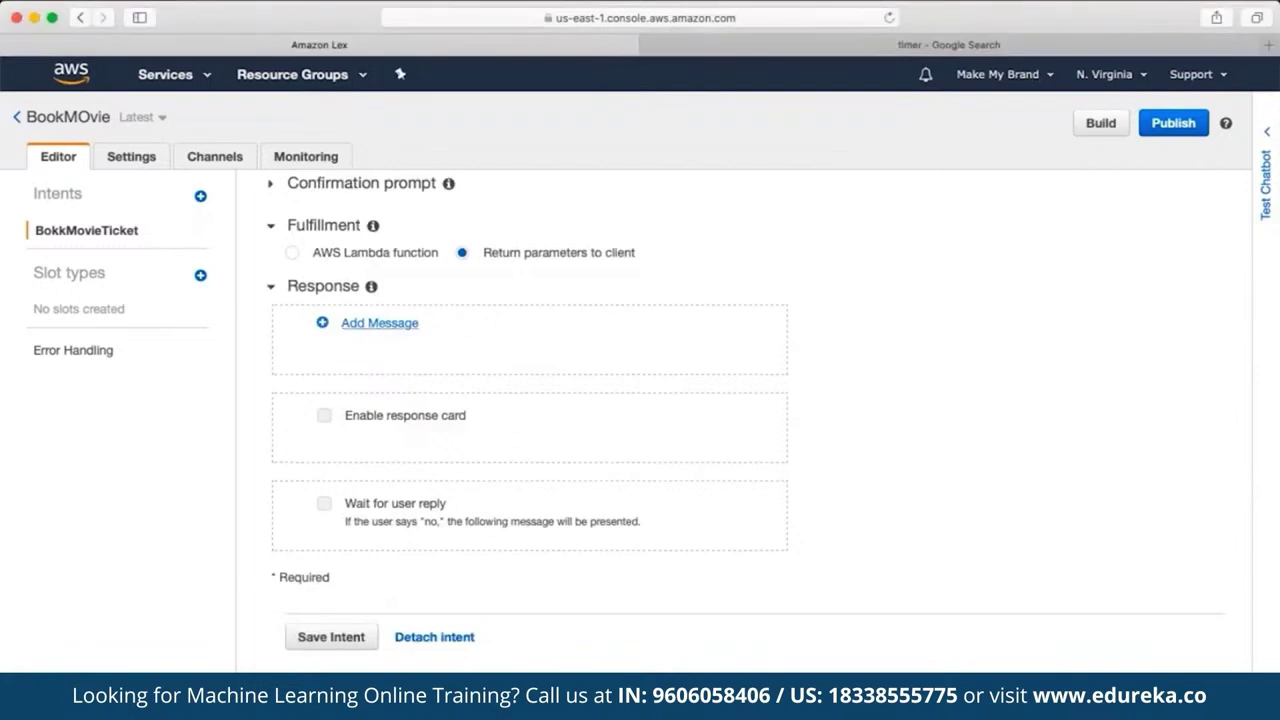
left_click(379, 323)
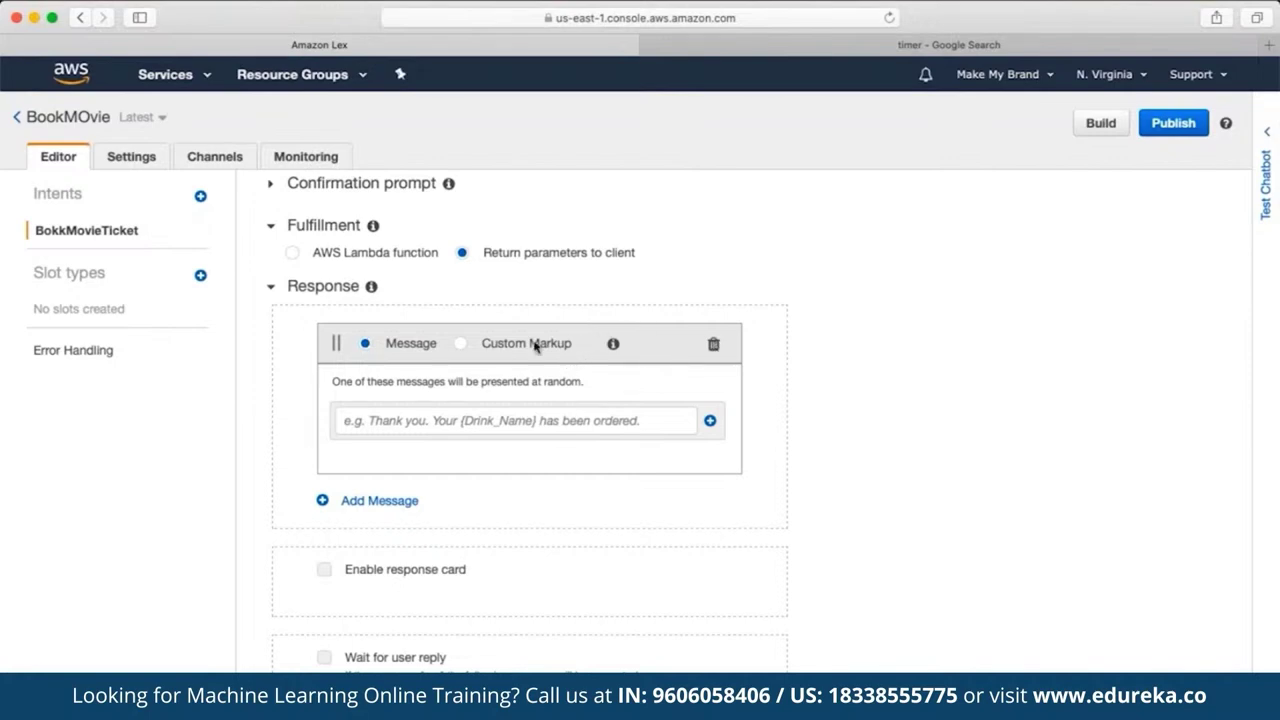
left_click(355, 185)
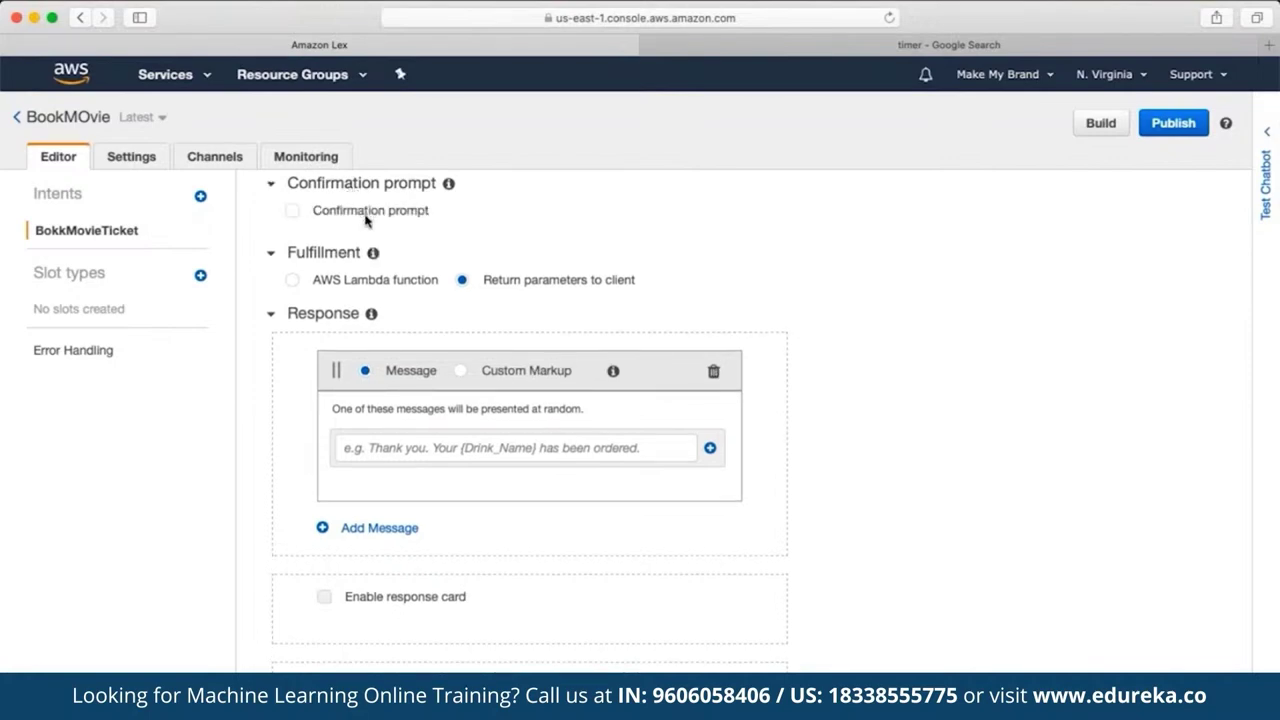
- Enable the confirmation prompt with the question 'Are you sure You want to book {}'
left_click(366, 214)
left_click(387, 260)
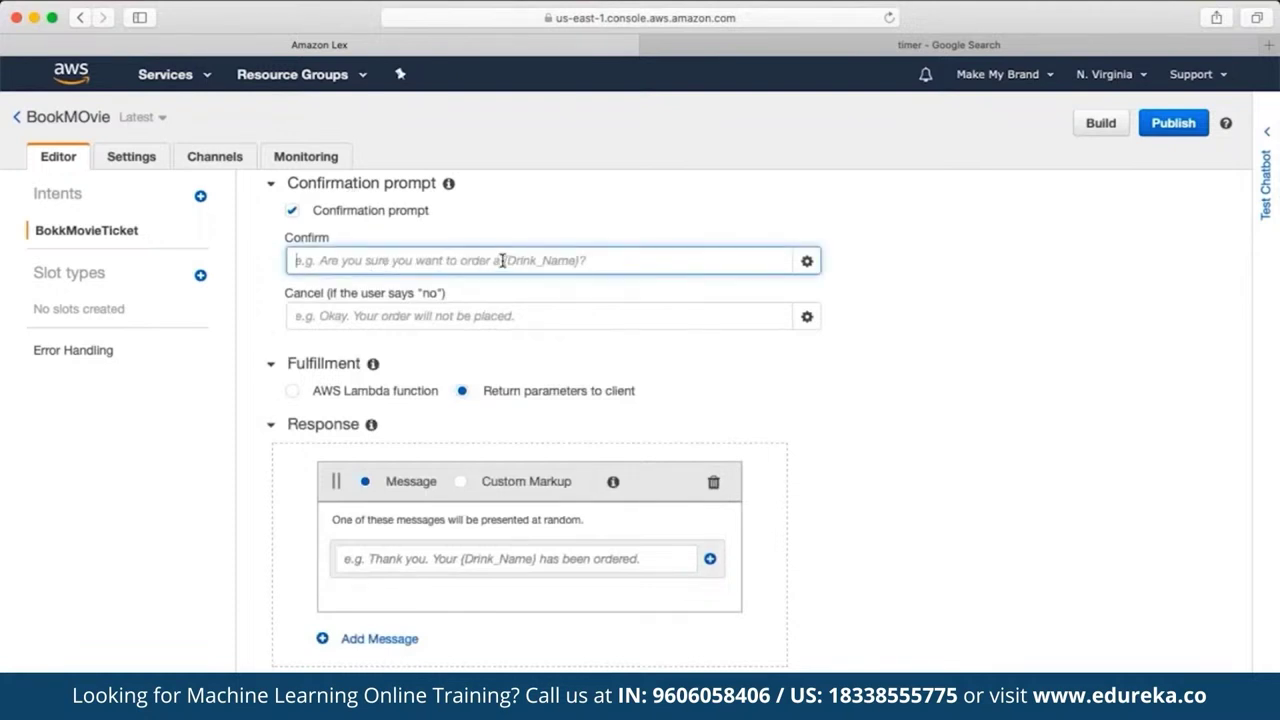
type("Are ")
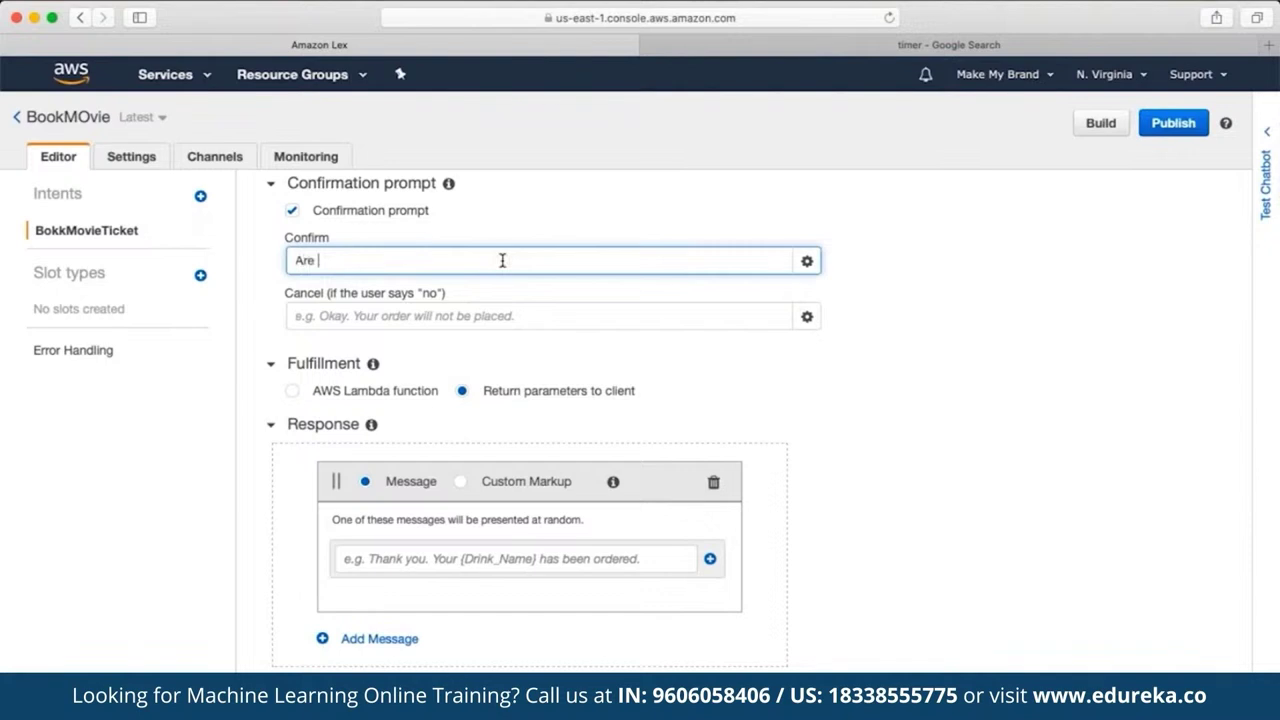
type("you ")
type("sj")
key("BackSpace")
type("ure You wanr")
key("BackSpace")
type("t")
key("super+a")
key("BackSpace")
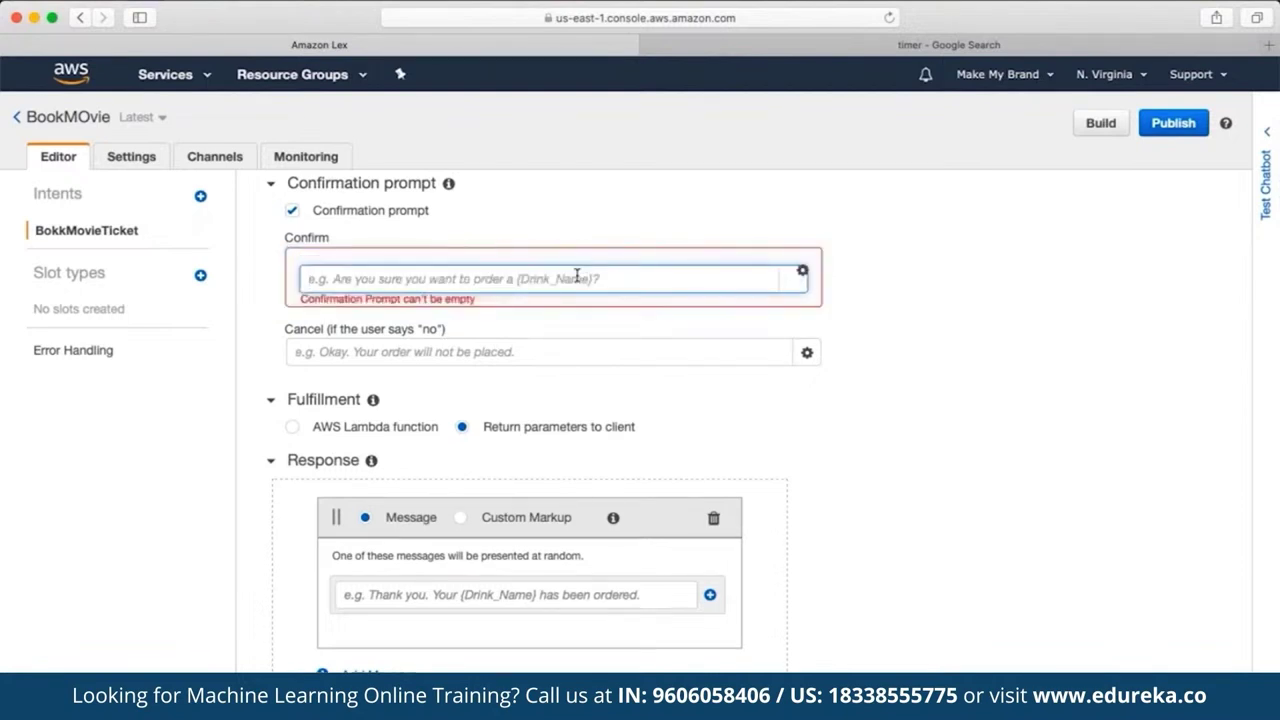
type("Are y")
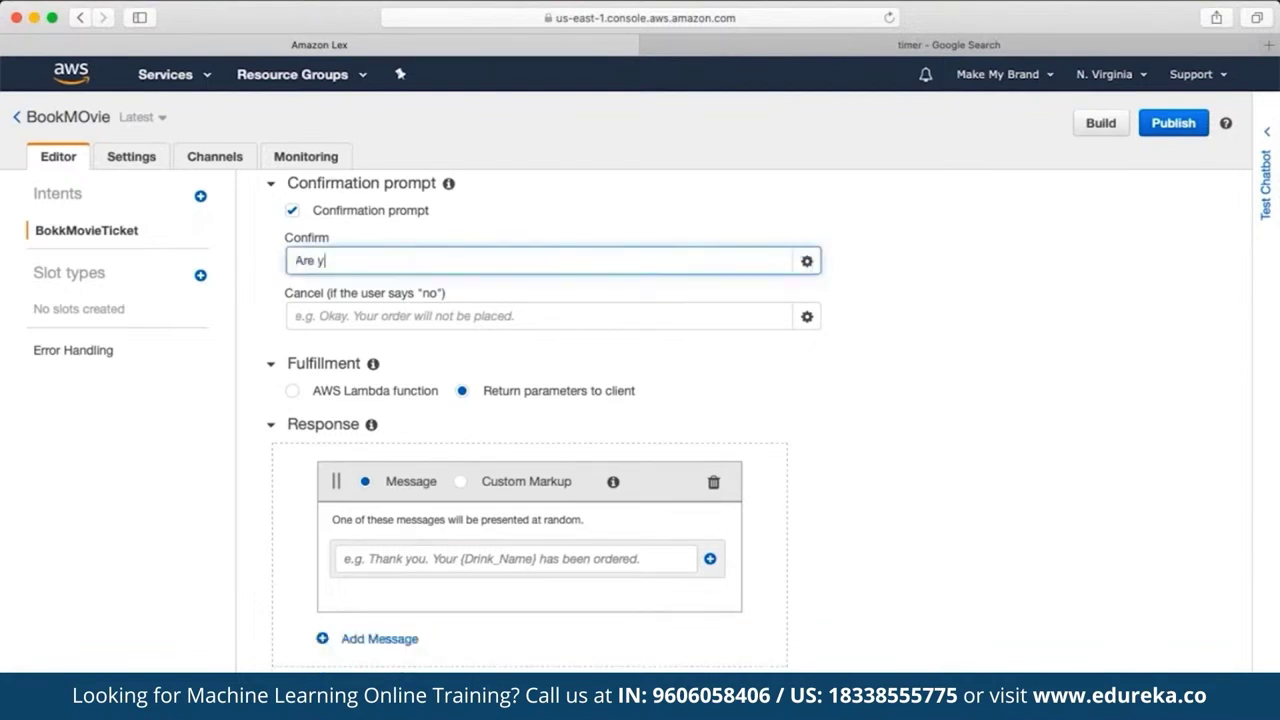
type("ou sure You want to book")
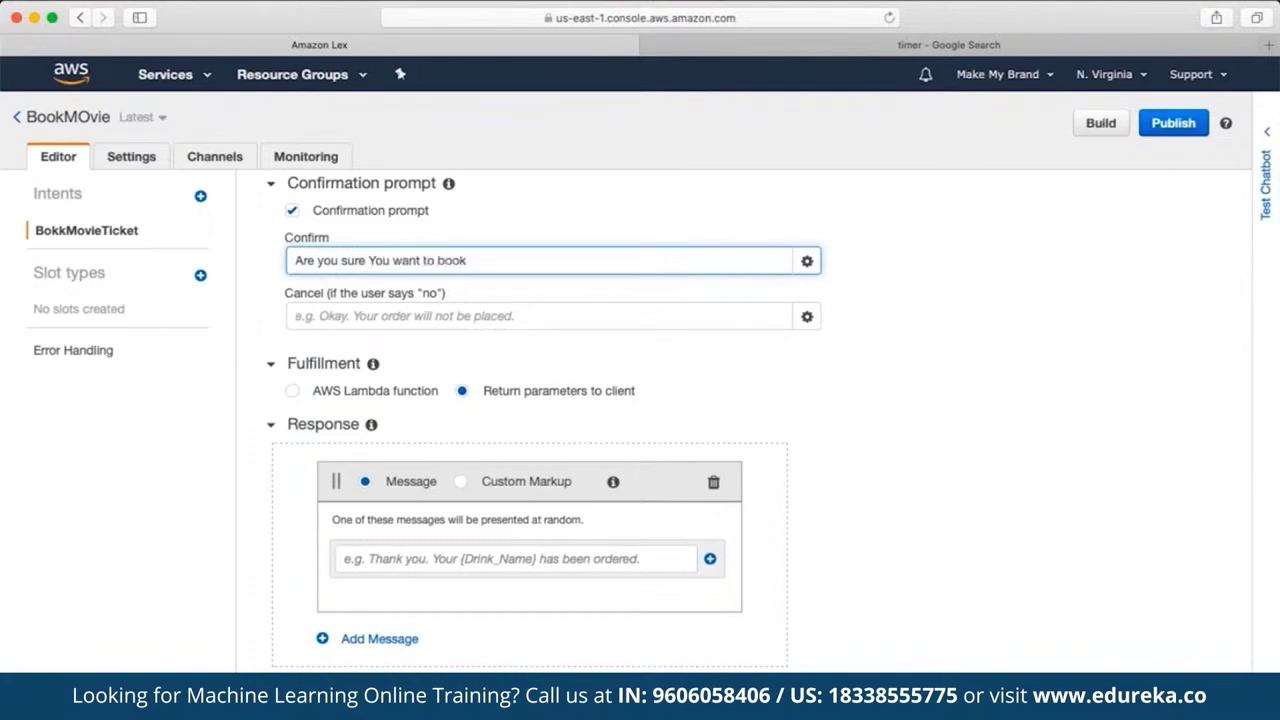
type(" {}")
scroll(589, 293, "up", 5)
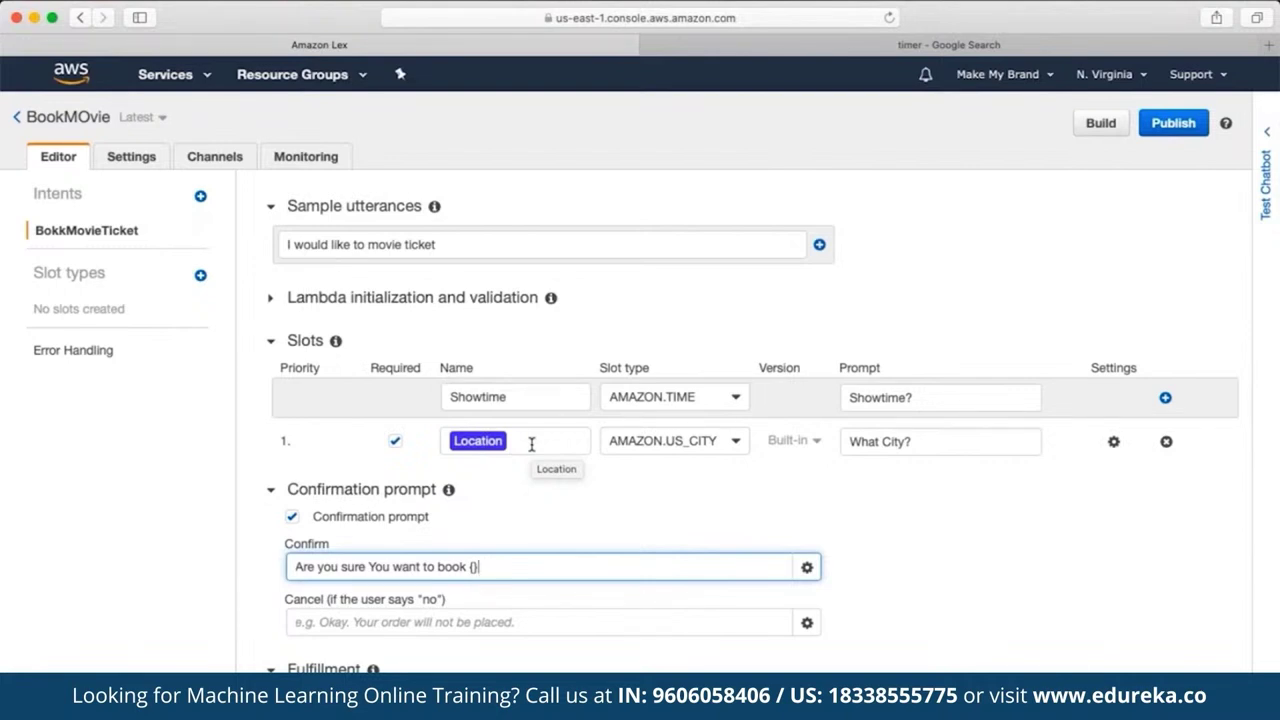
- Add the Showtime slot, then start a new slot named movie of type AMAZON.Movie
left_click(1166, 399)
left_click(488, 399)
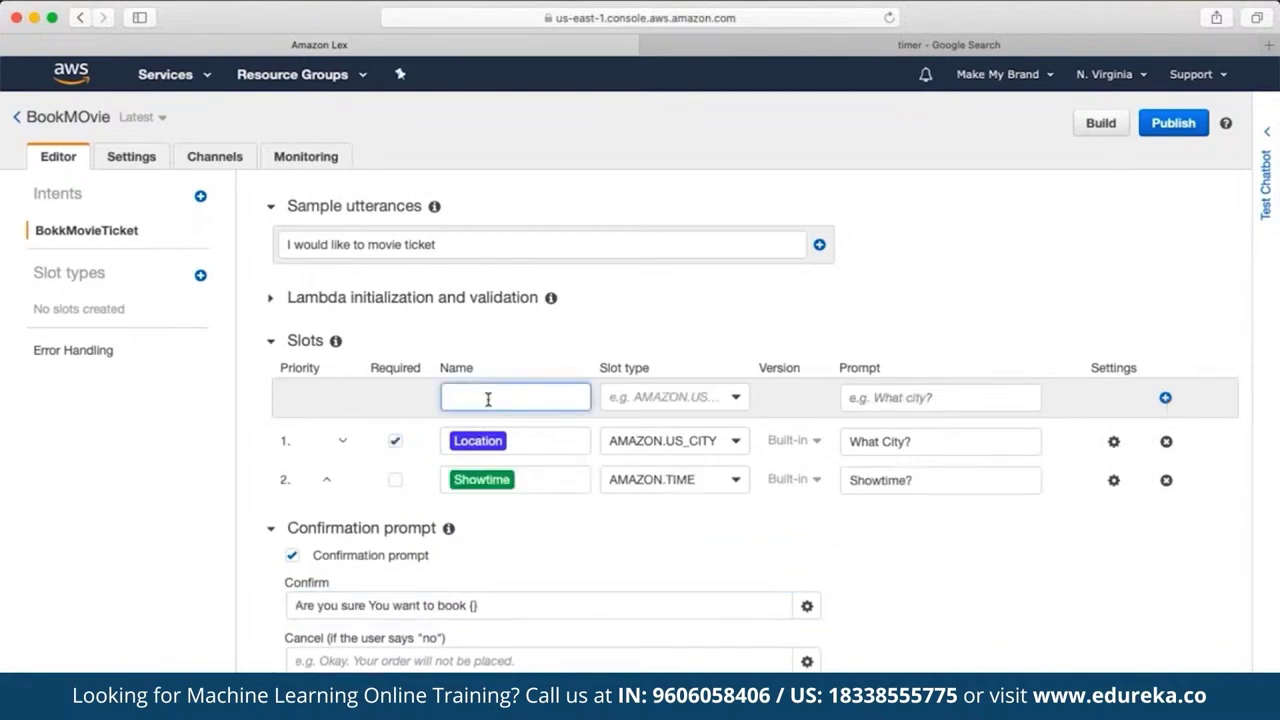
type("movie")
key("Tab")
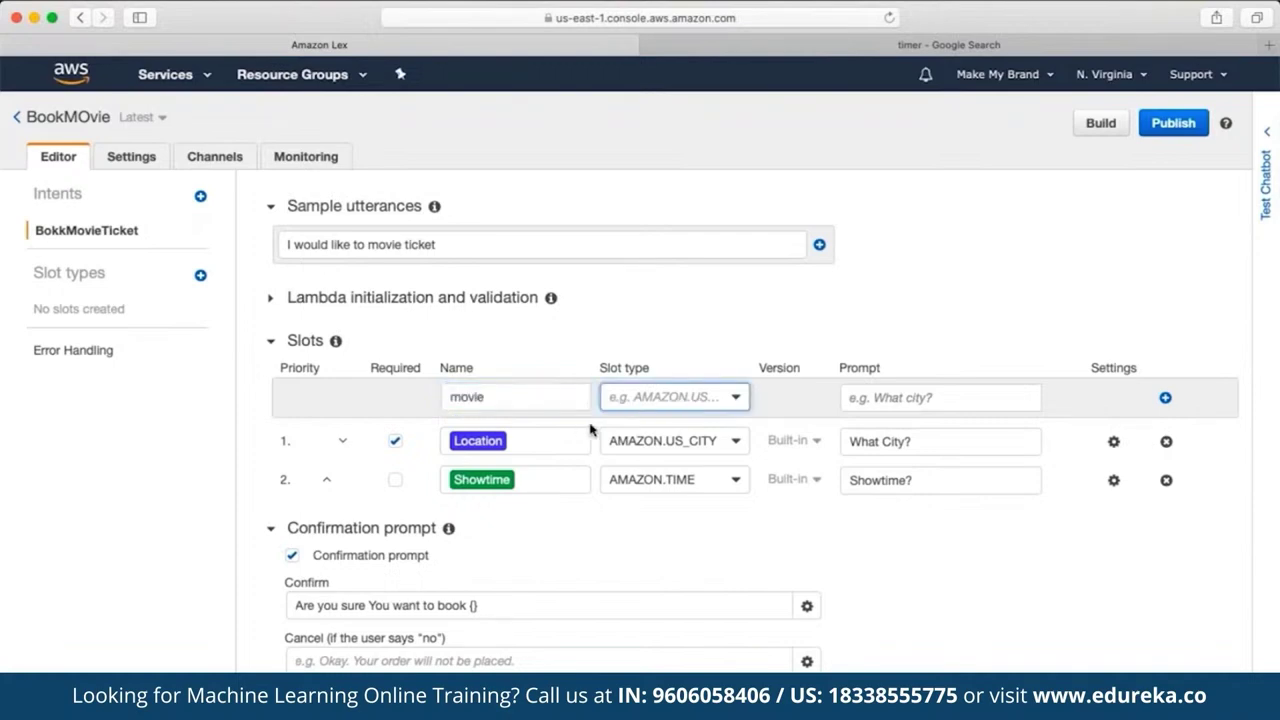
left_click(656, 403)
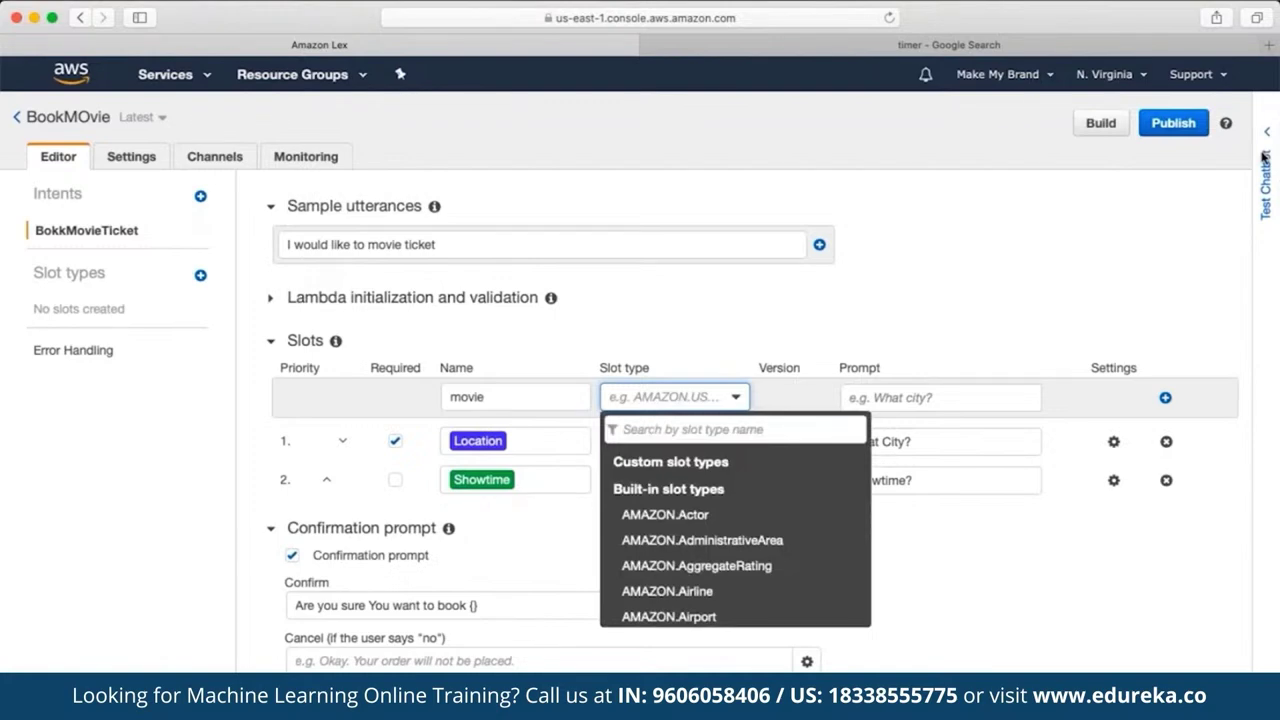
type("movie")
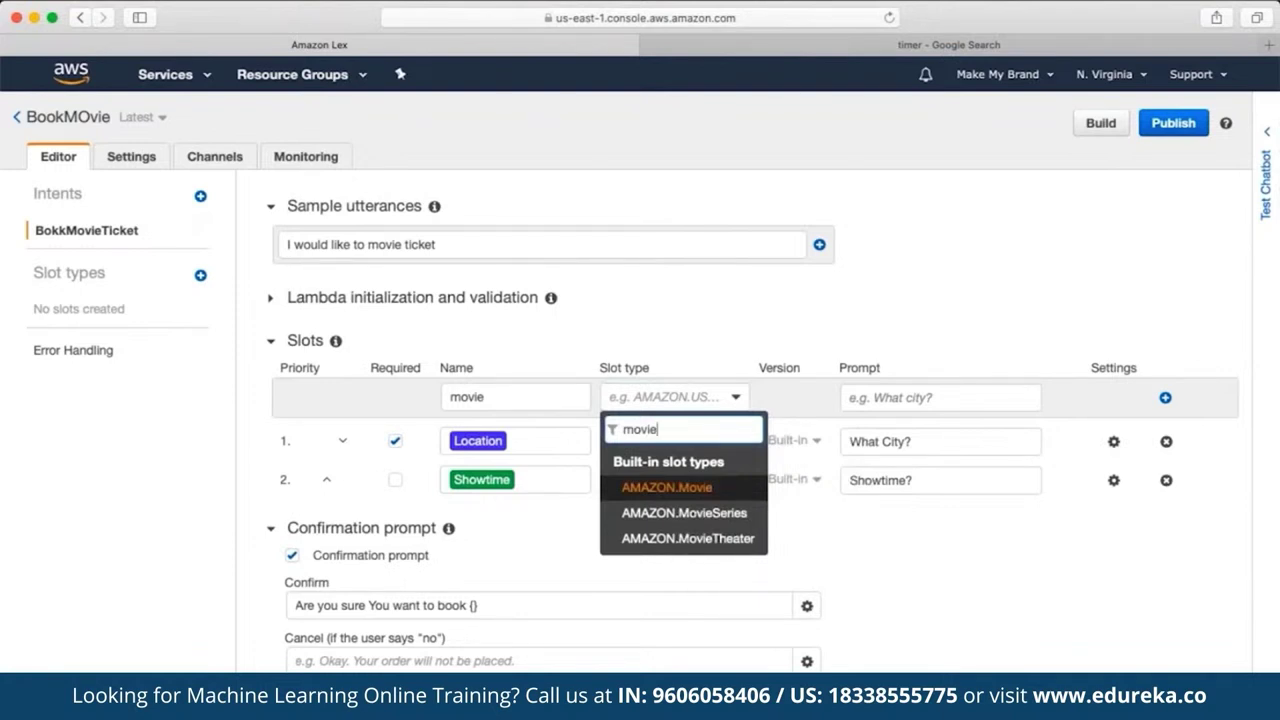
key("Return")
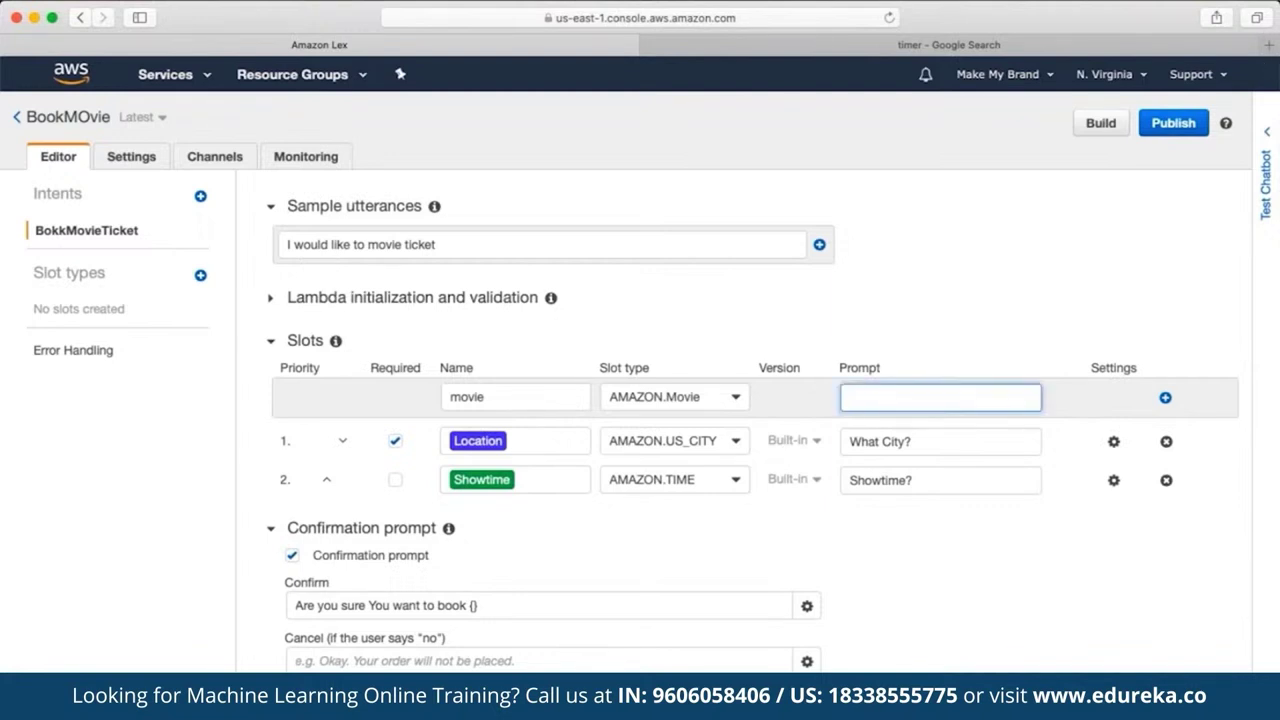
- Give the movie slot the prompt 'Which Movie?', mark Showtime required, and add the movie slot
type("Which Movie?")
key("Tab")
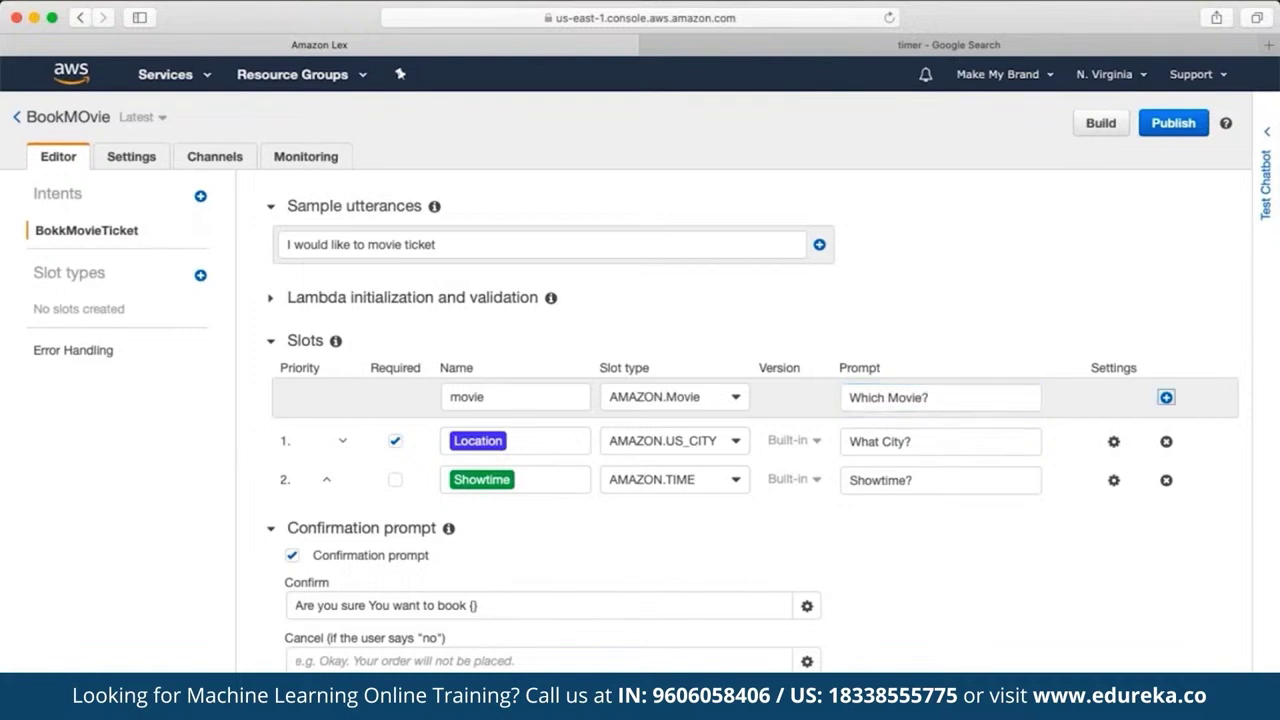
left_click(395, 483)
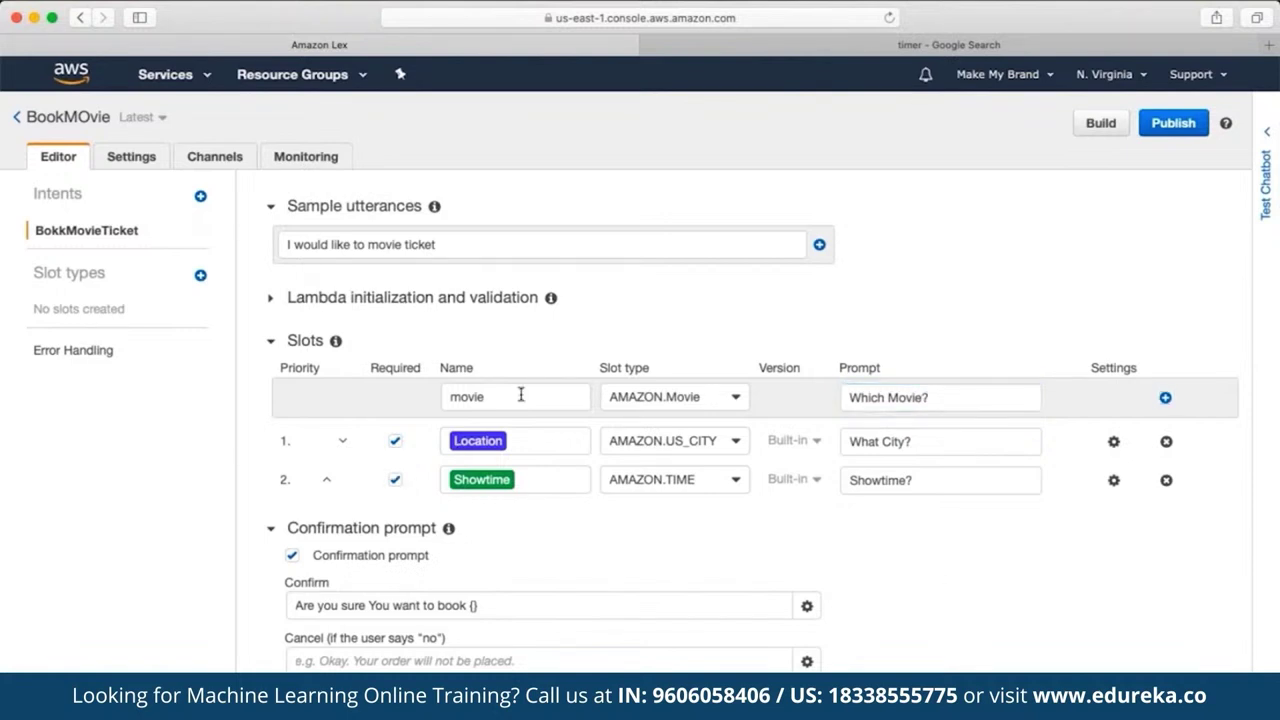
left_click(1166, 398)
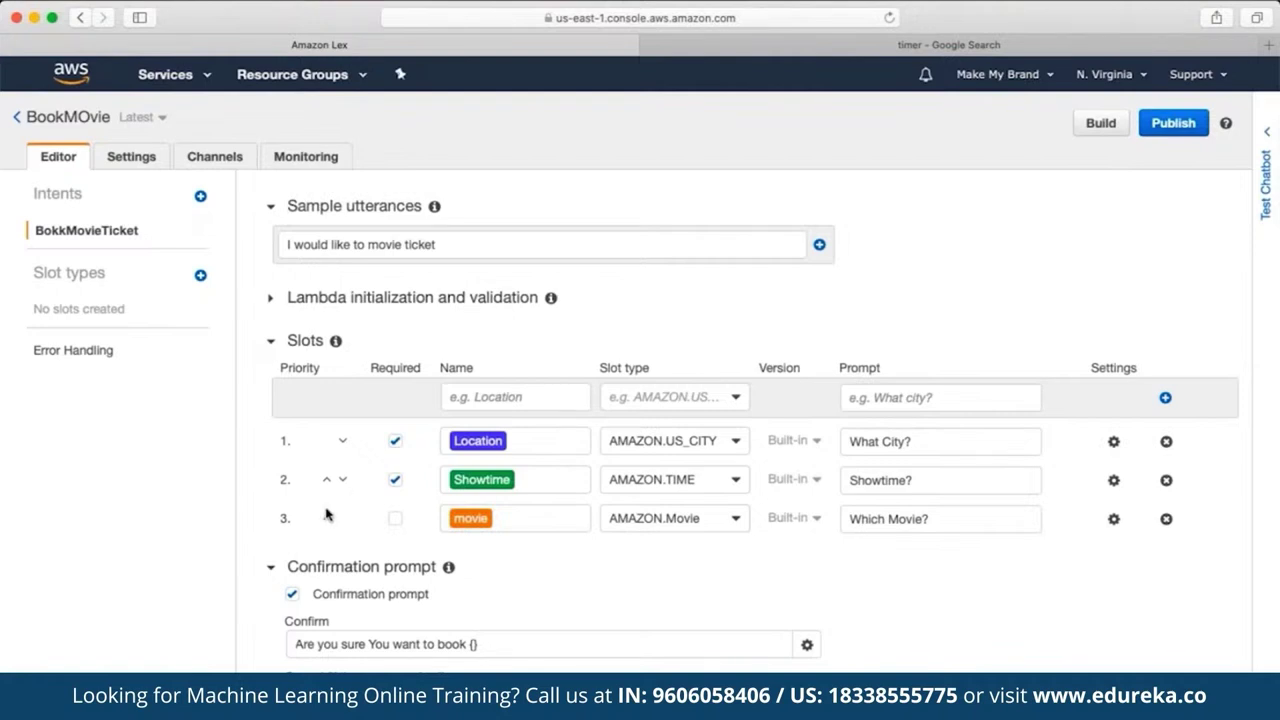
- Move the movie slot above Showtime, mark movie required and Showtime optional
left_click(326, 516)
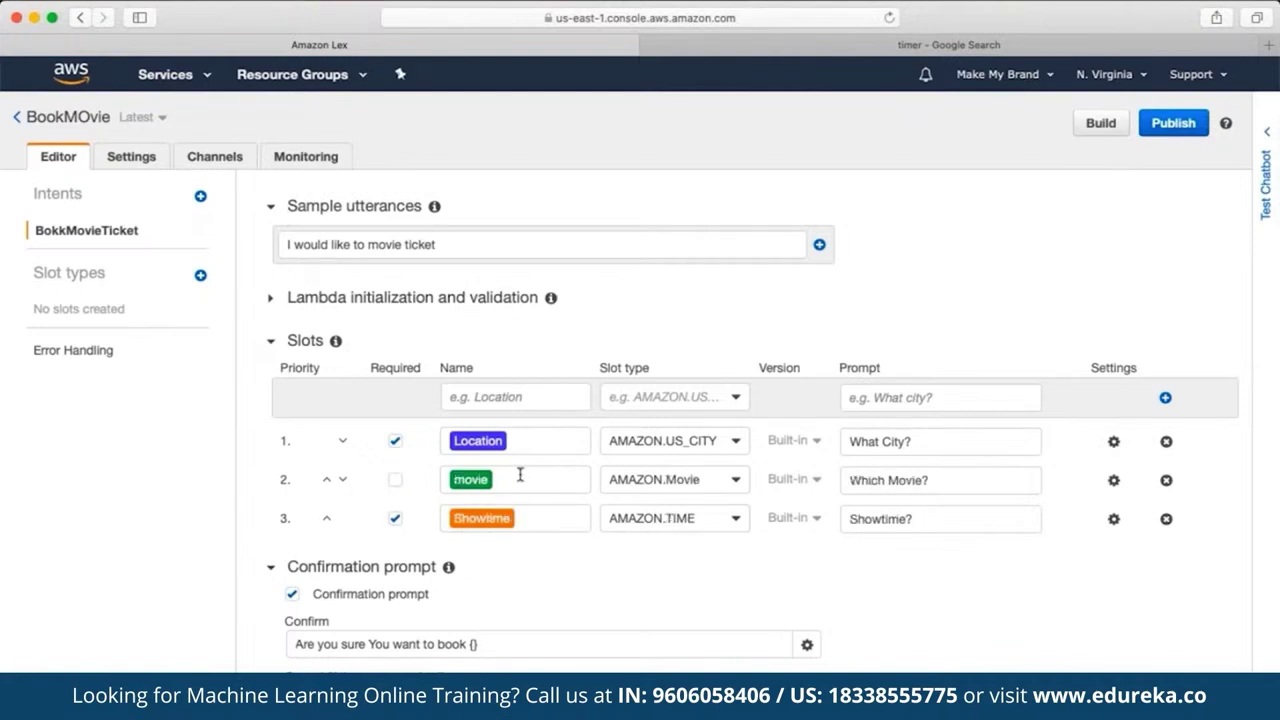
left_click(396, 481)
left_click(395, 519)
scroll(400, 527, "down", 5)
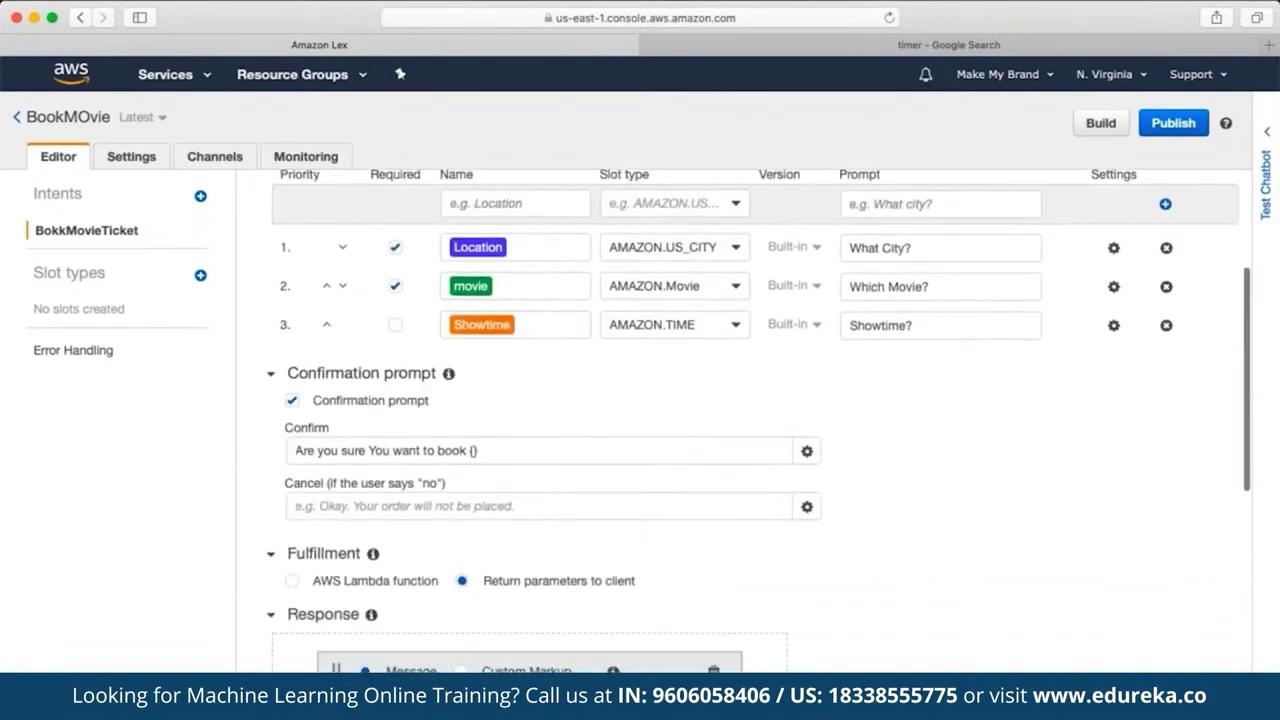
- Change the confirmation question to 'Are you sure You want to book {movie}'
left_click(474, 448)
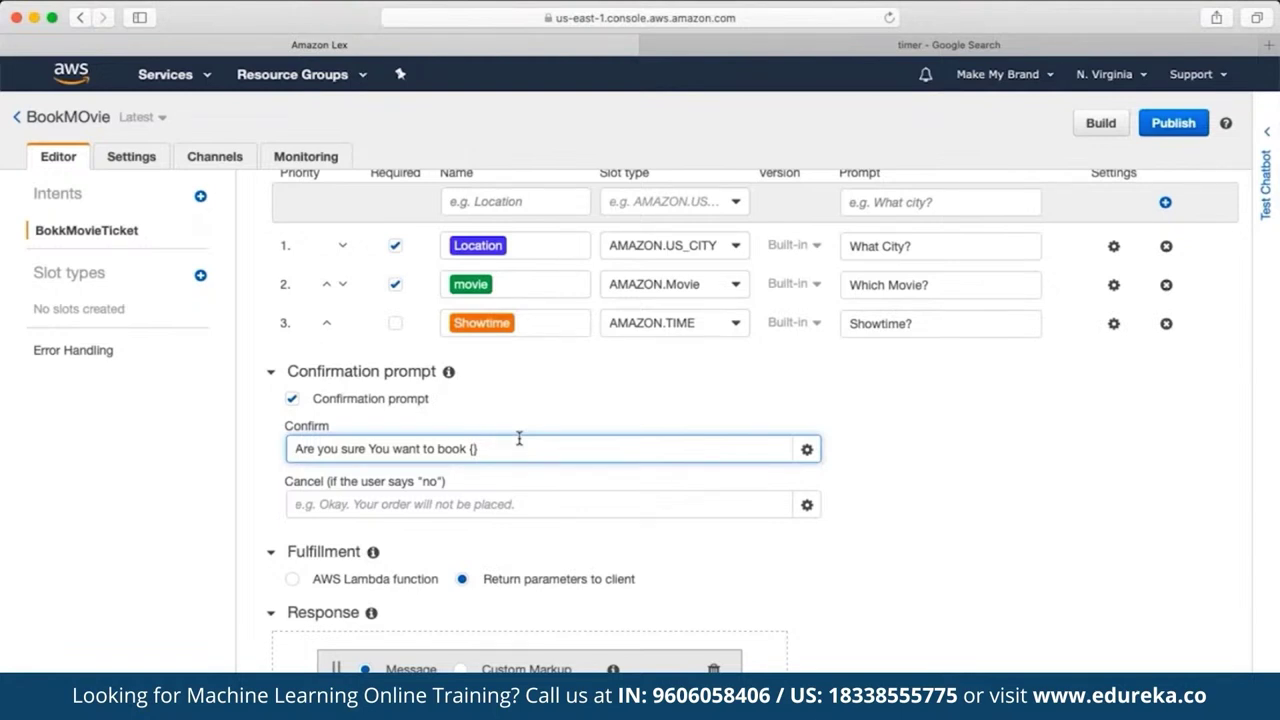
key("super+Left")
type("{movie}")
- Set the cancel reply to 'Okay, your movie tickets are not booked.'
left_click(438, 506)
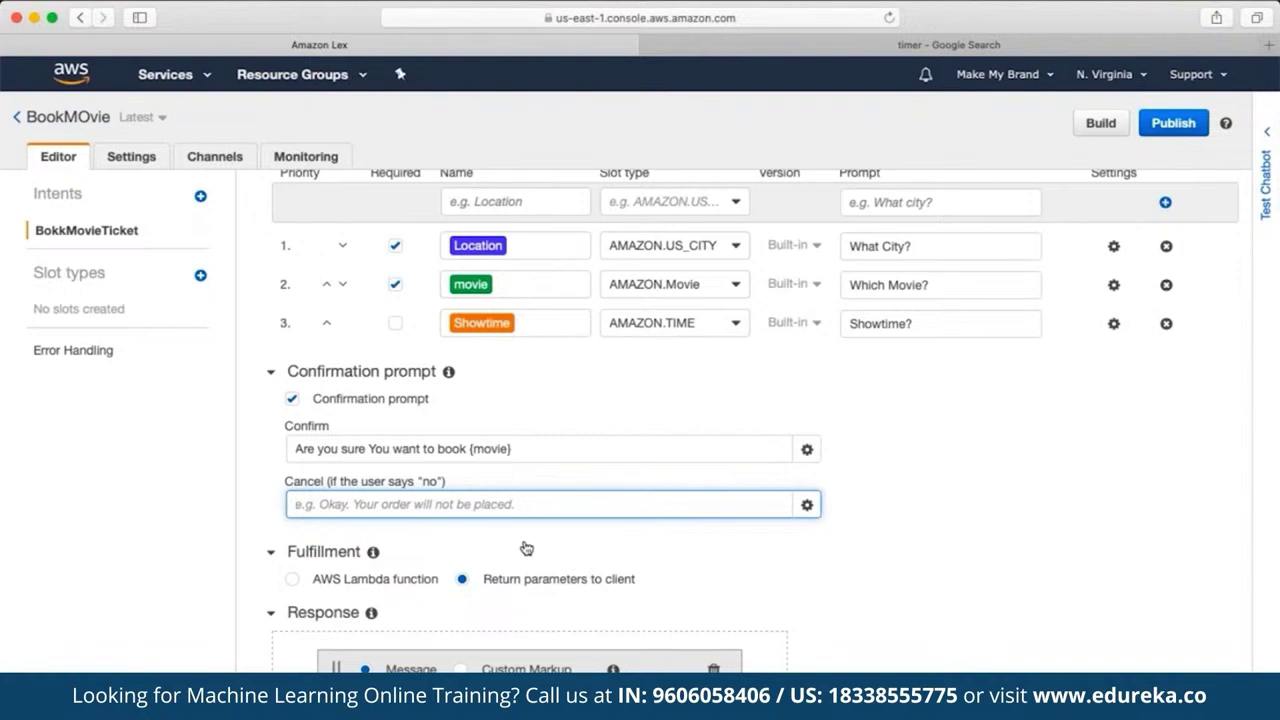
type("Okay")
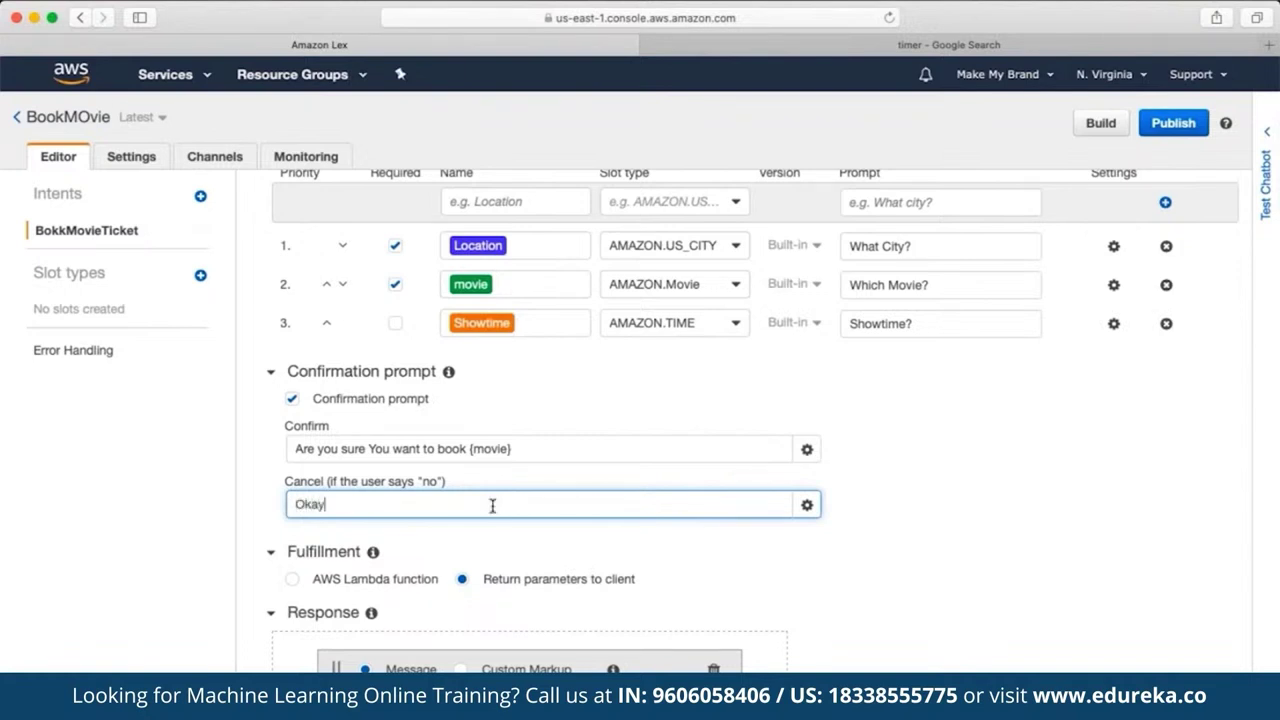
type(", your movie tickets ar")
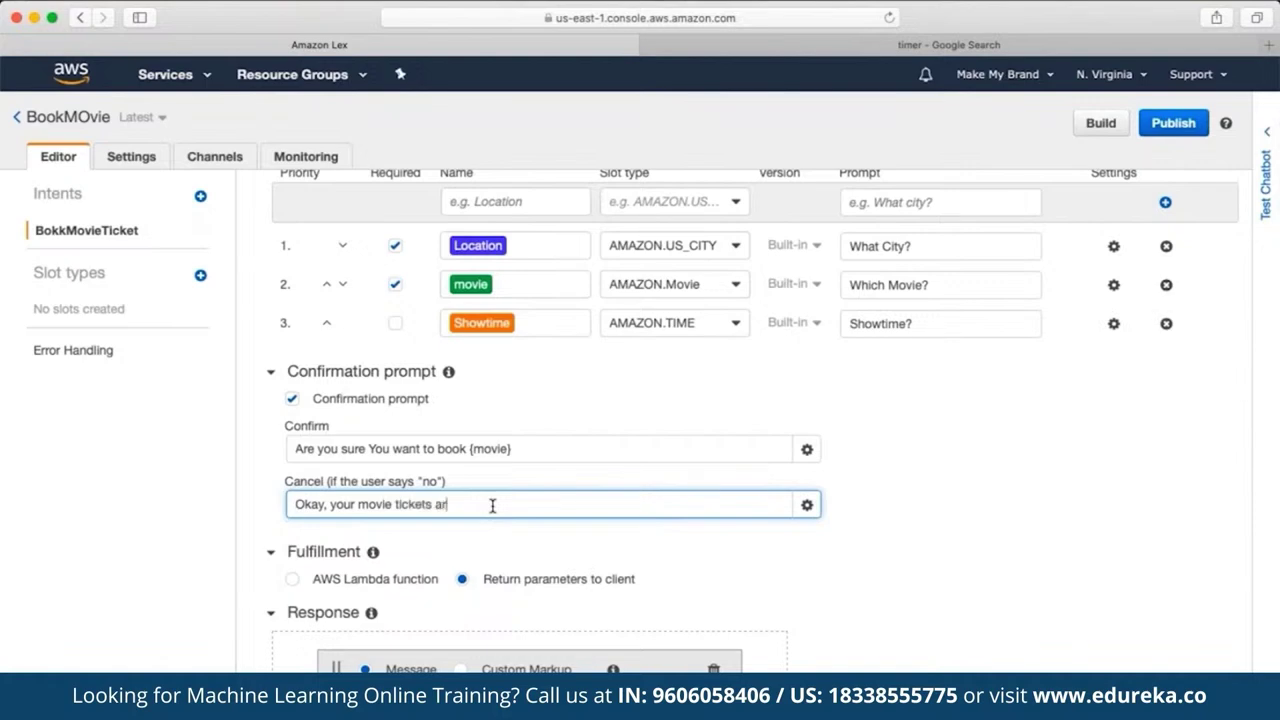
type("e not booked.")
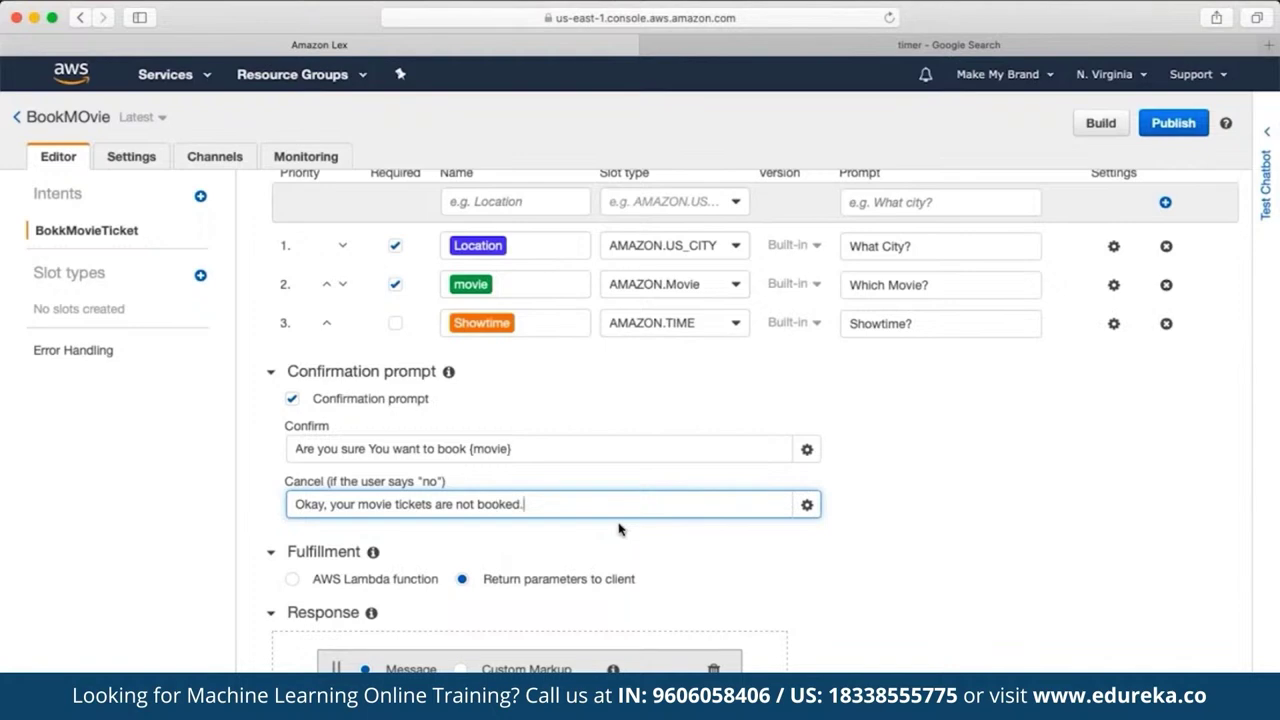
scroll(619, 529, "down", 3)
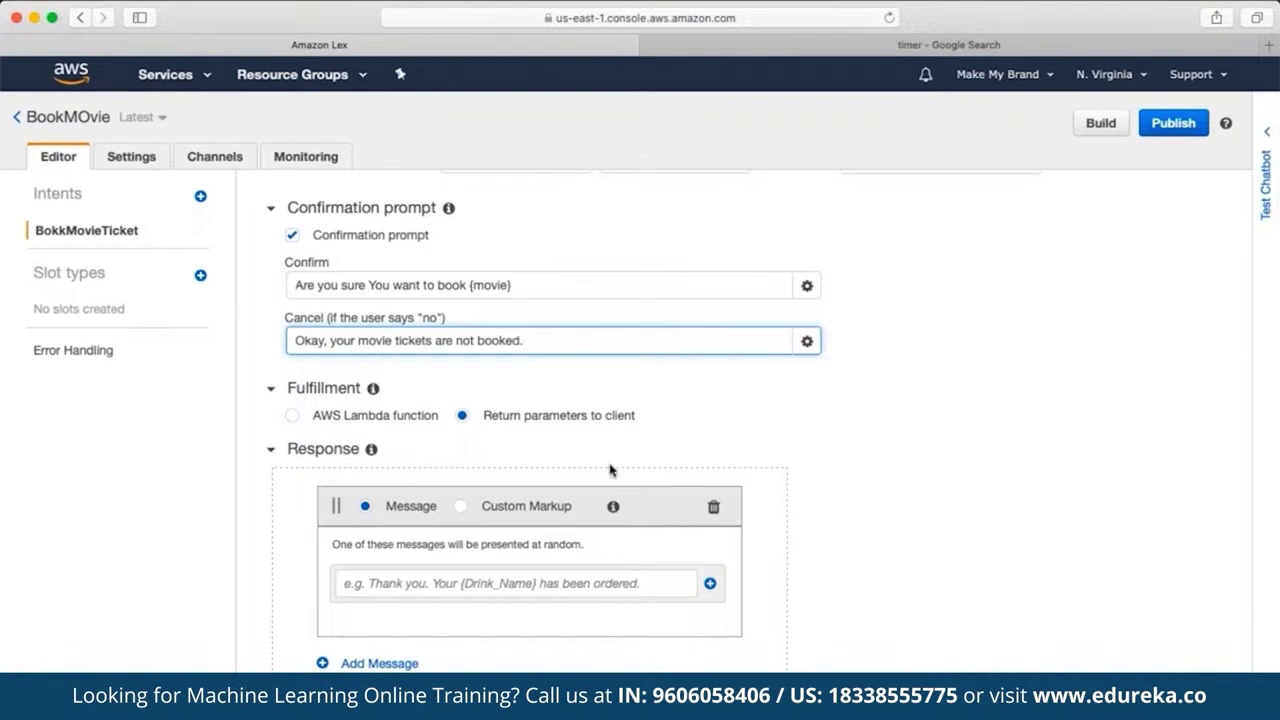
- Set fulfillment to AWS Lambda function and collapse the Response section
left_click(350, 416)
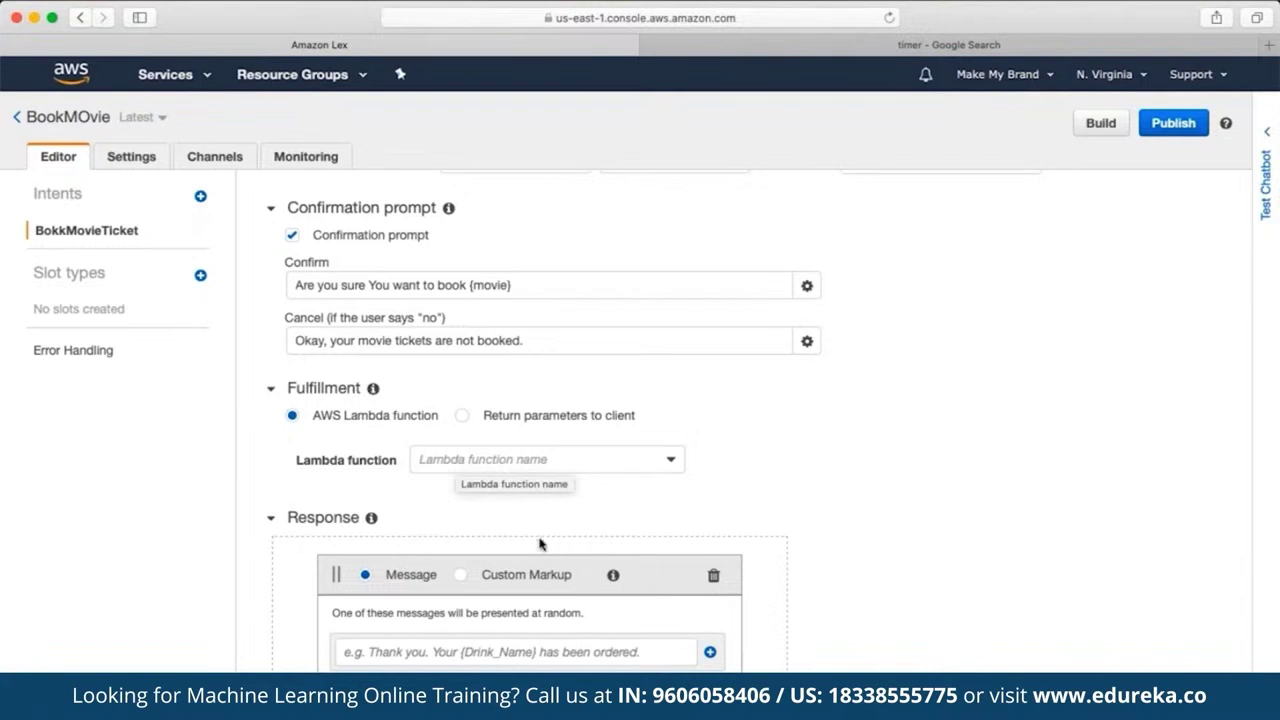
scroll(597, 537, "down", 1)
scroll(597, 537, "down", 3)
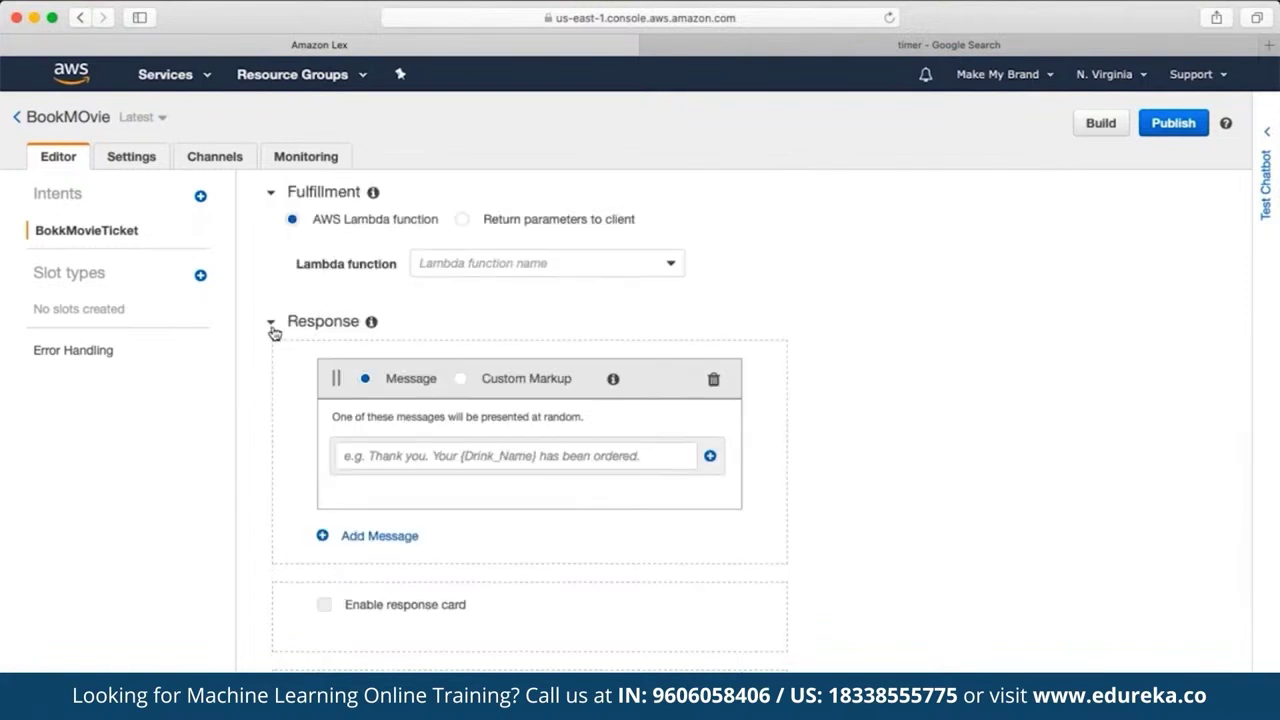
left_click(272, 332)
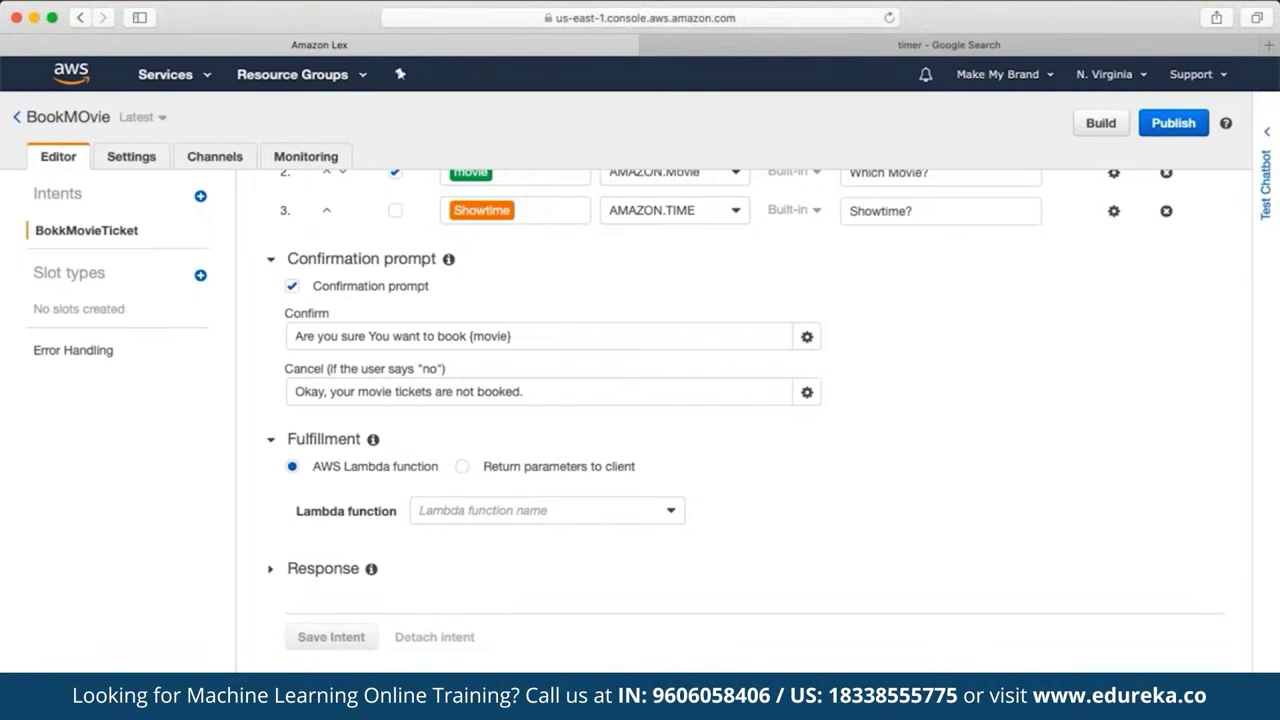
scroll(826, 390, "up", 5)
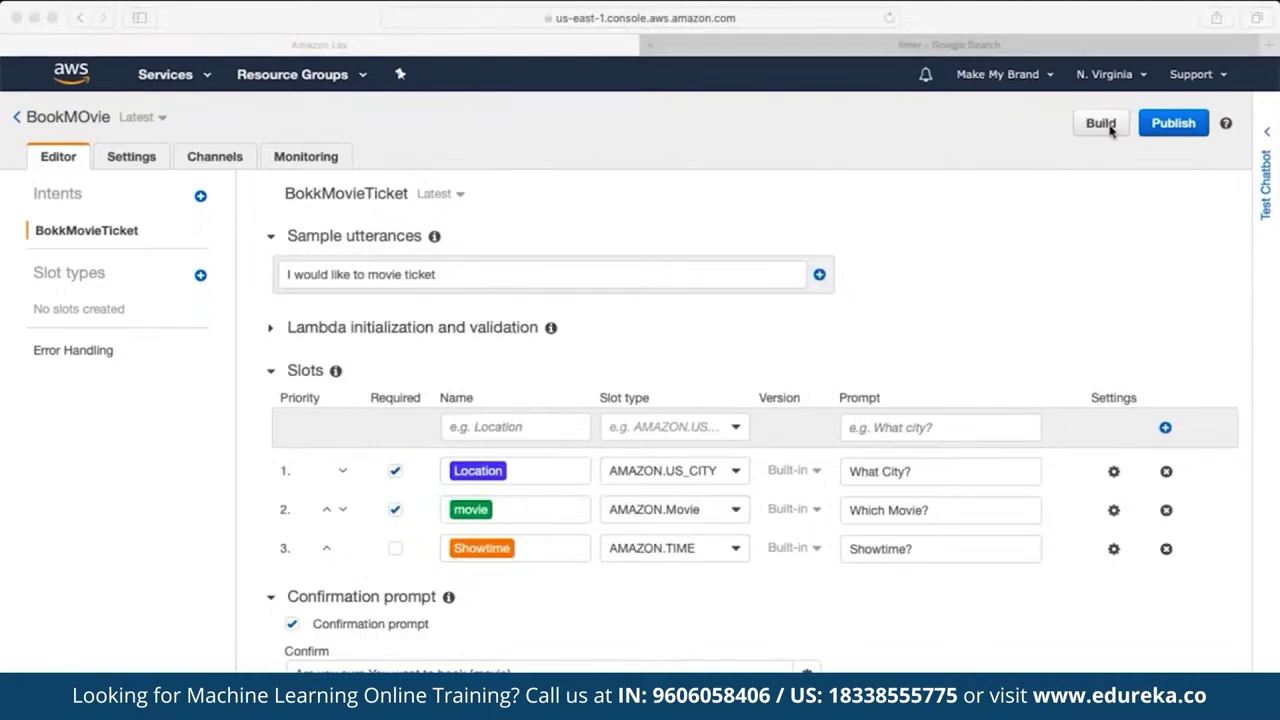
- Build the bot, then switch fulfillment back to returning parameters to the client
left_click(1145, 137)
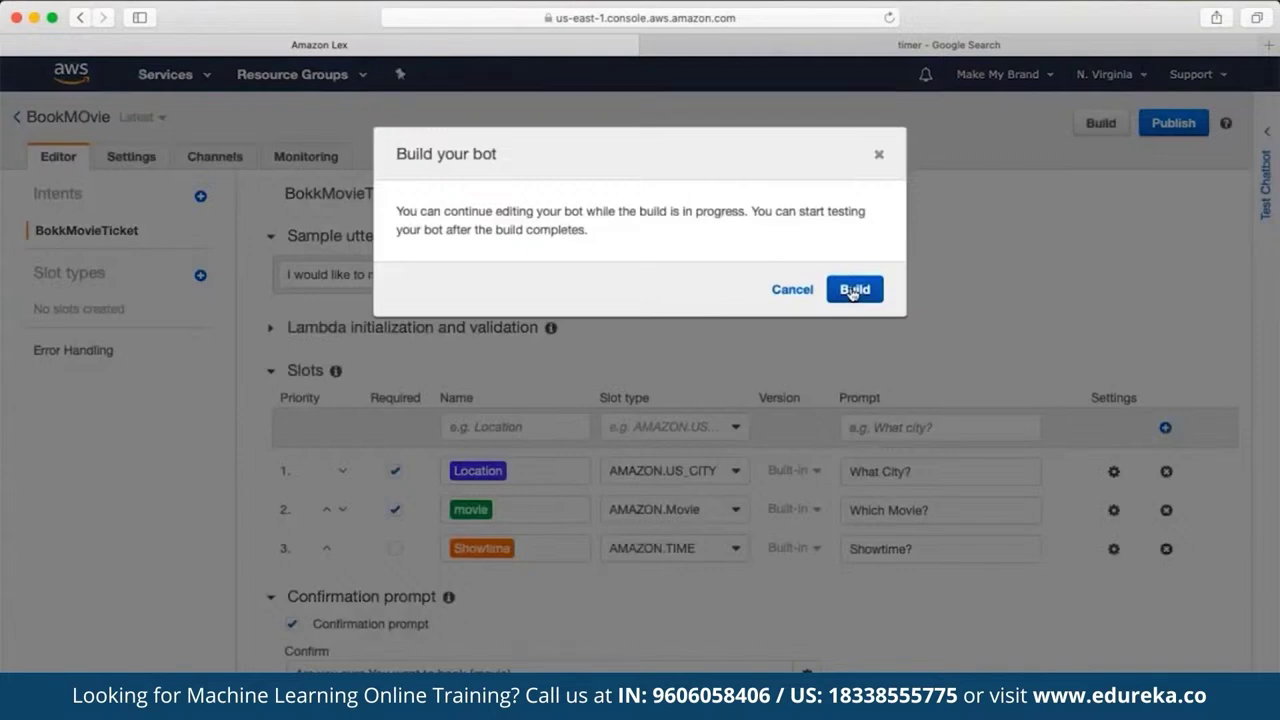
left_click(852, 291)
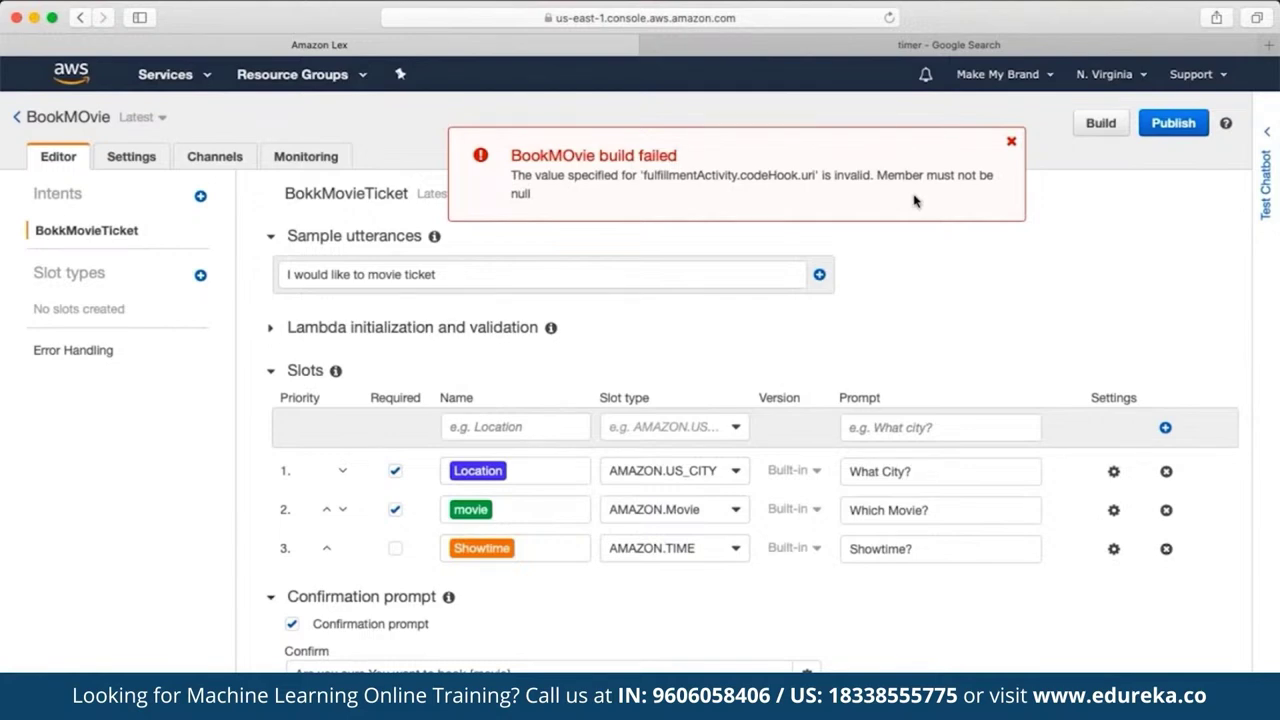
scroll(911, 257, "down", 5)
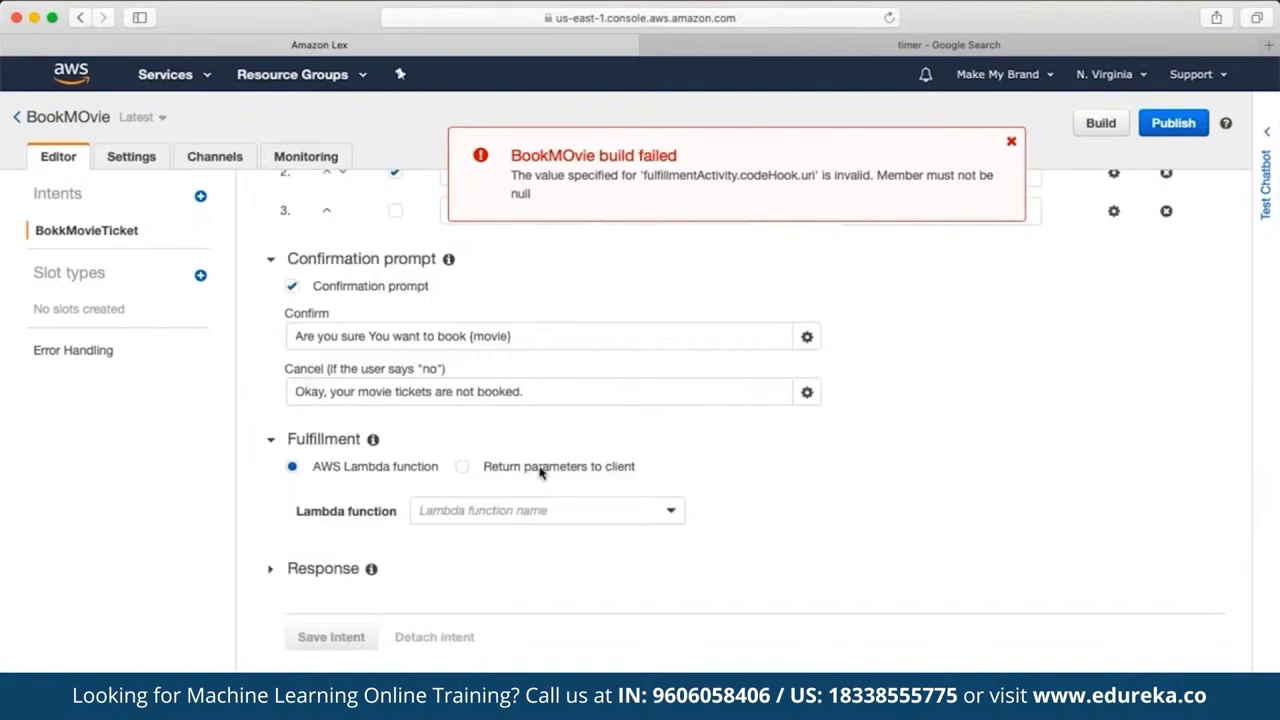
left_click(540, 468)
- Rebuild the bot, open the test chat panel, and dismiss the build-success notice
scroll(709, 450, "up", 1)
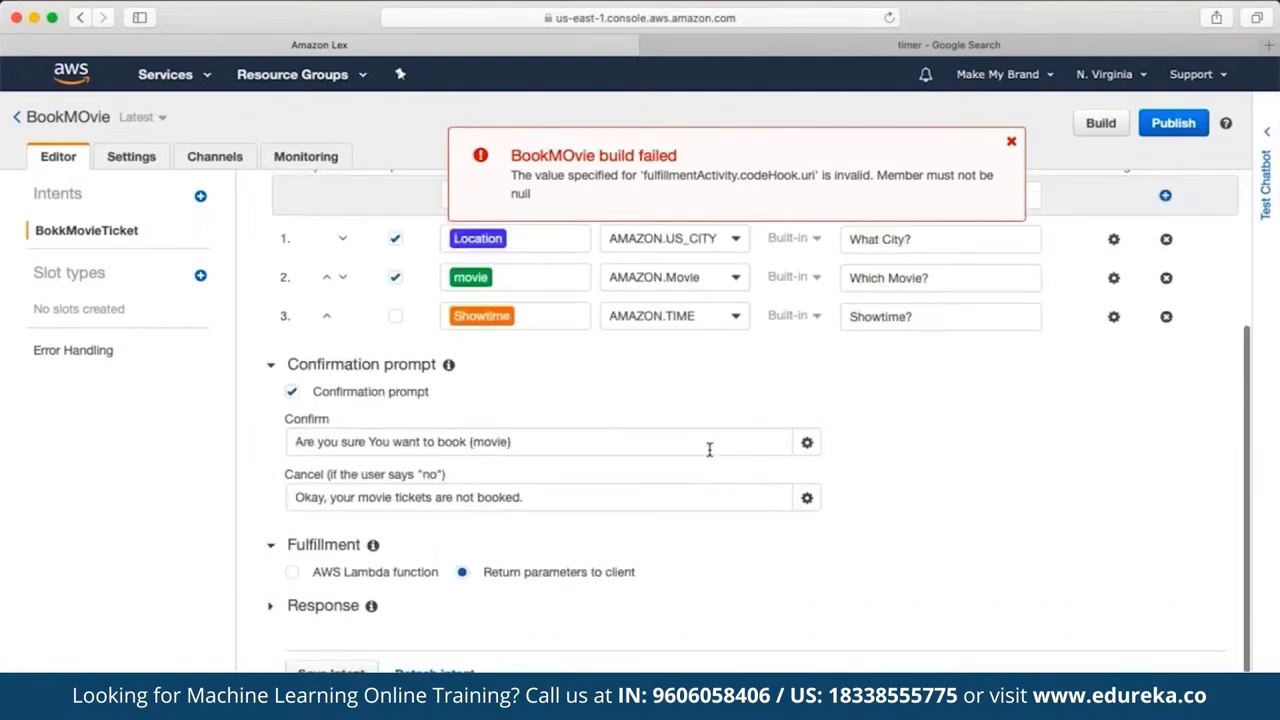
scroll(709, 450, "up", 5)
scroll(709, 450, "down", 1)
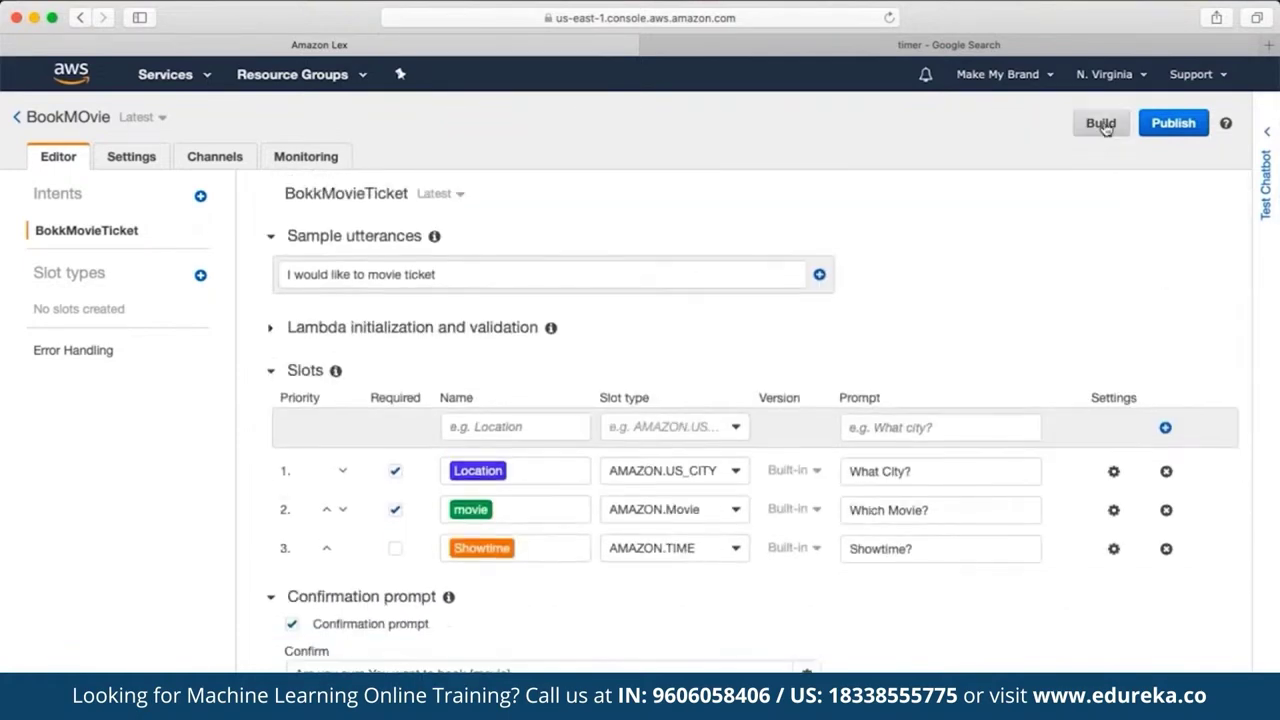
left_click(1101, 124)
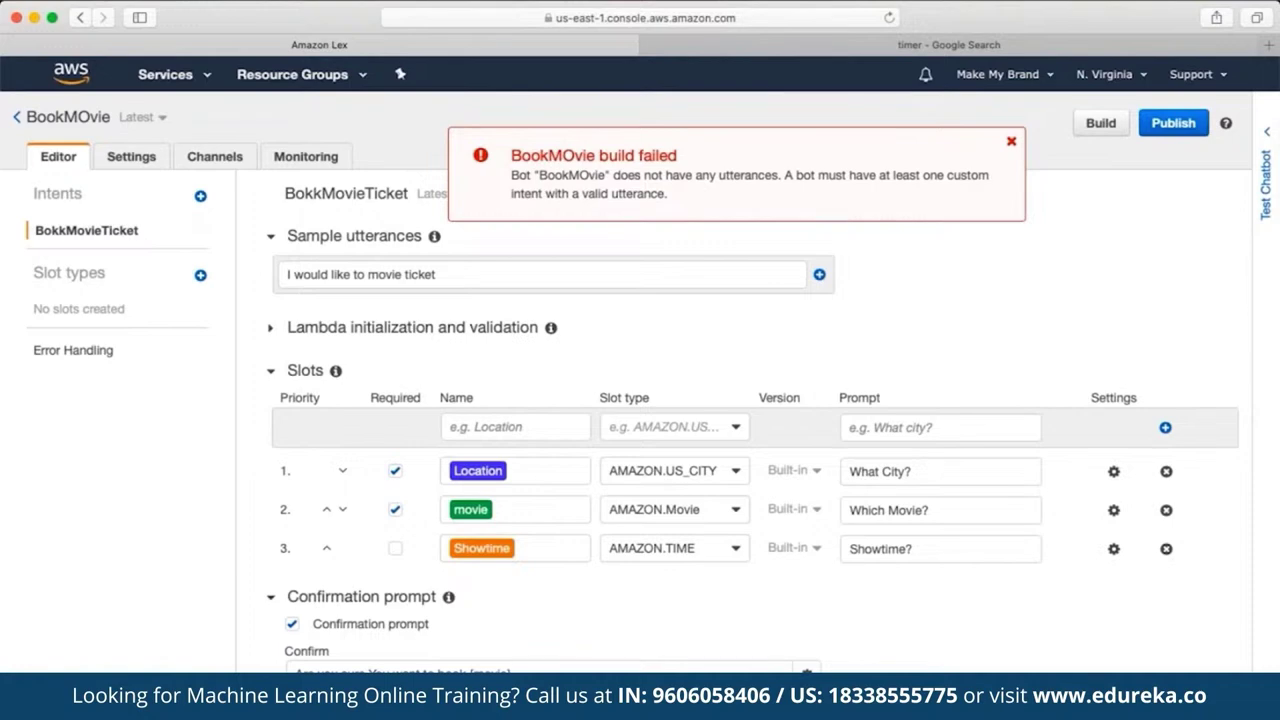
left_click(1265, 157)
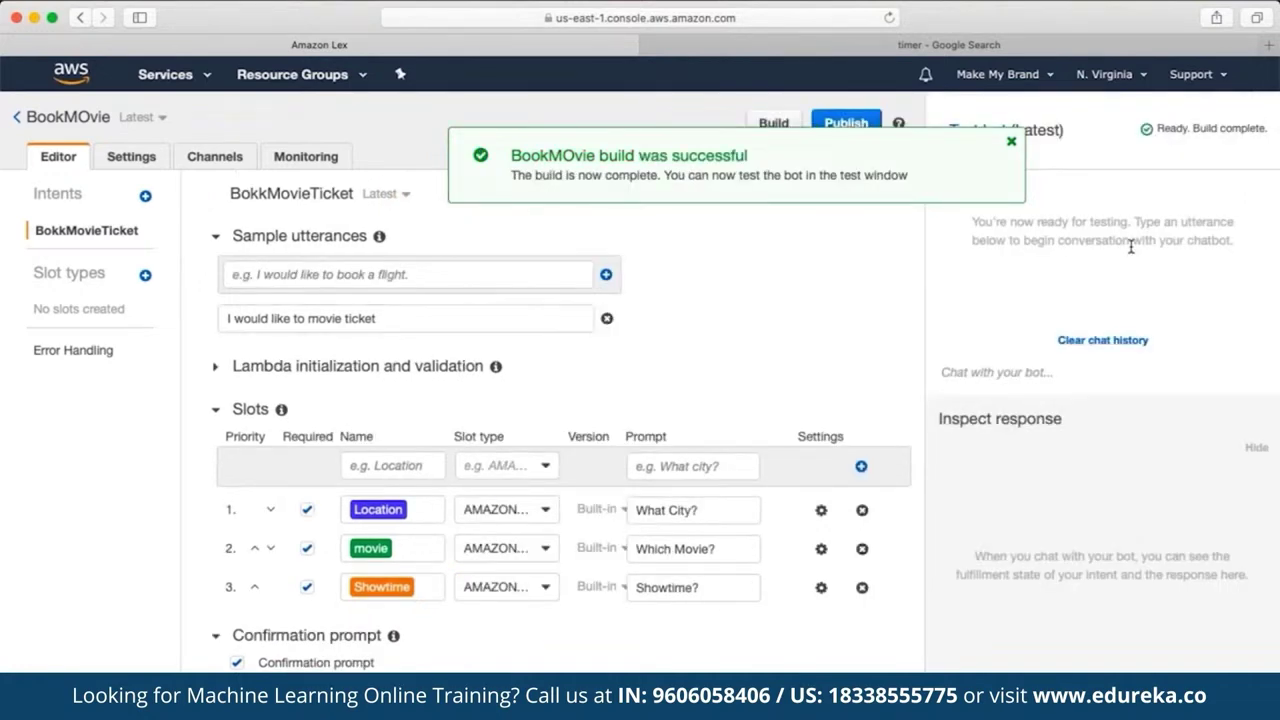
left_click(1011, 145)
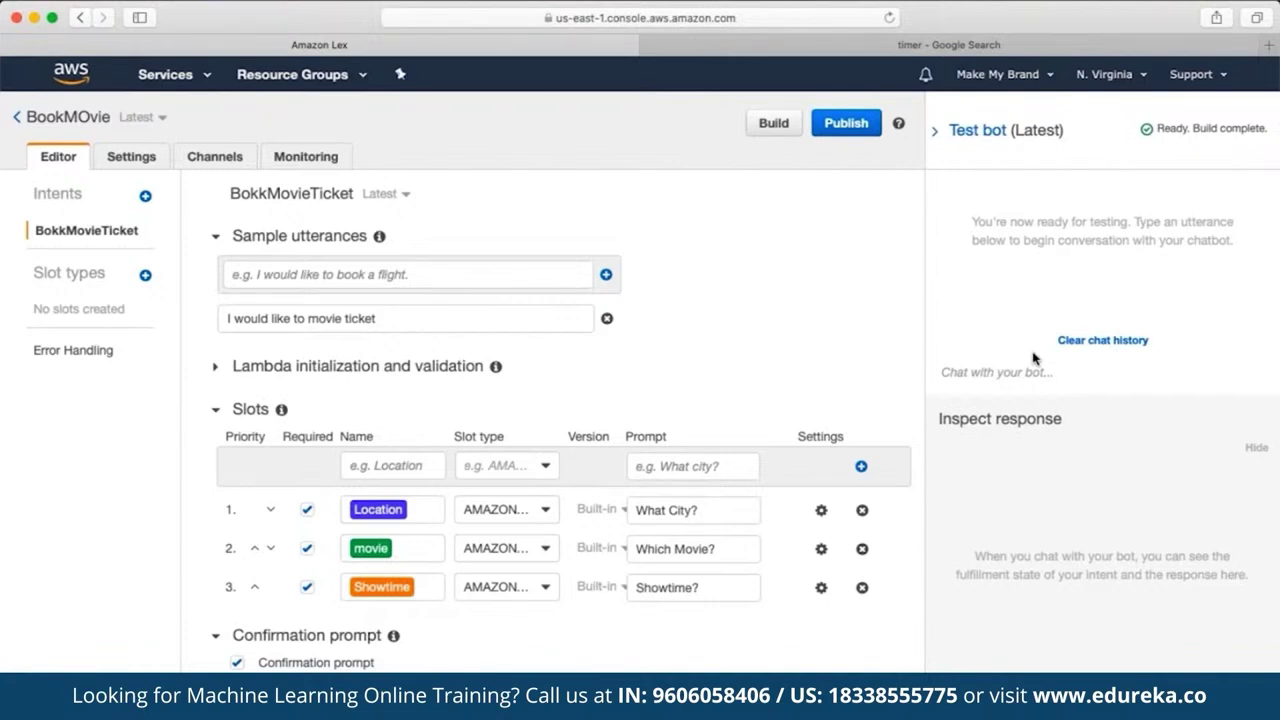
- Send the test bot the request 'I would like to book movie ticket'
left_click(1012, 373)
type("book mov")
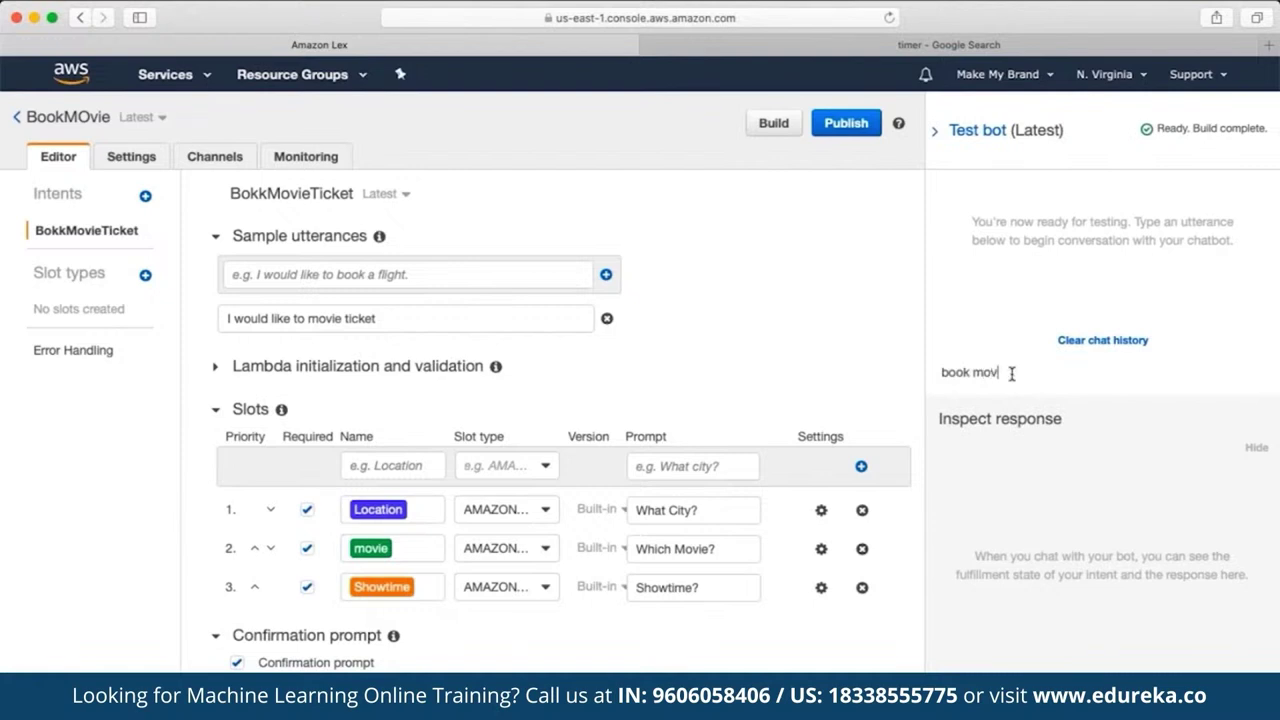
type("ie ticket")
key("Return")
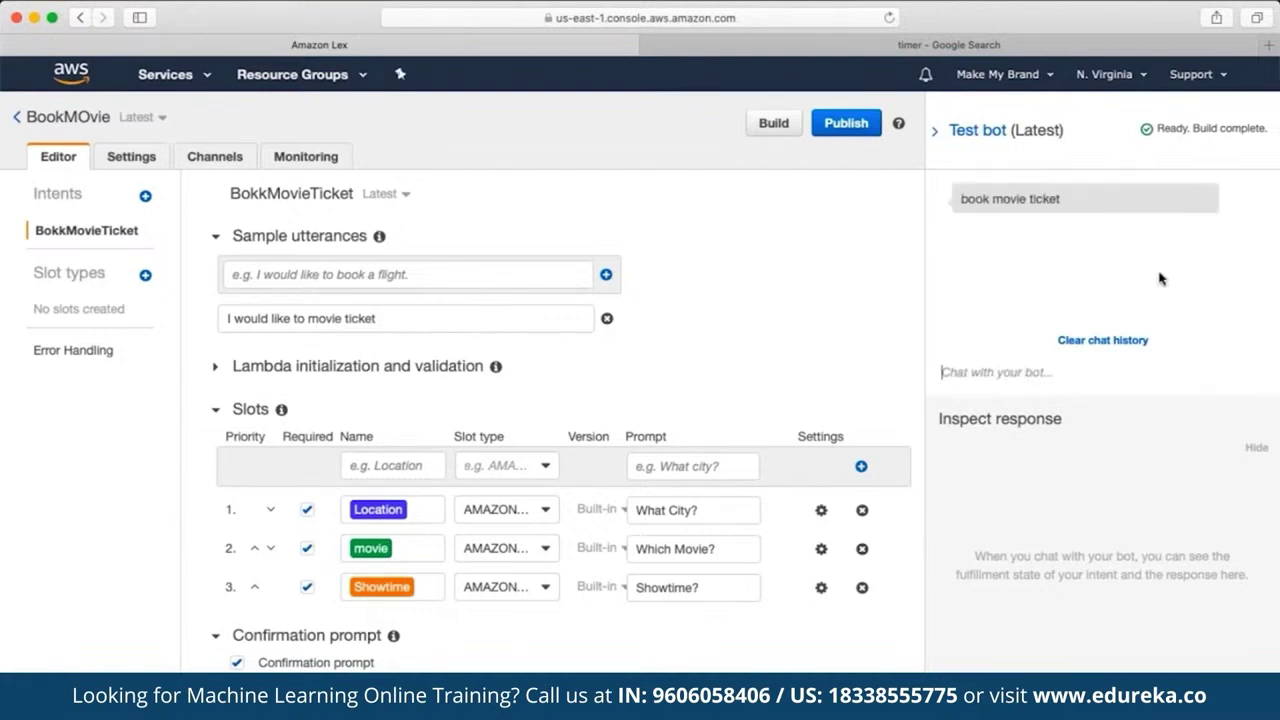
left_click(1038, 372)
type("I would like to book ticket")
key("Left")
key("Left")
key("Left")
key("Left")
key("Left")
key("Left")
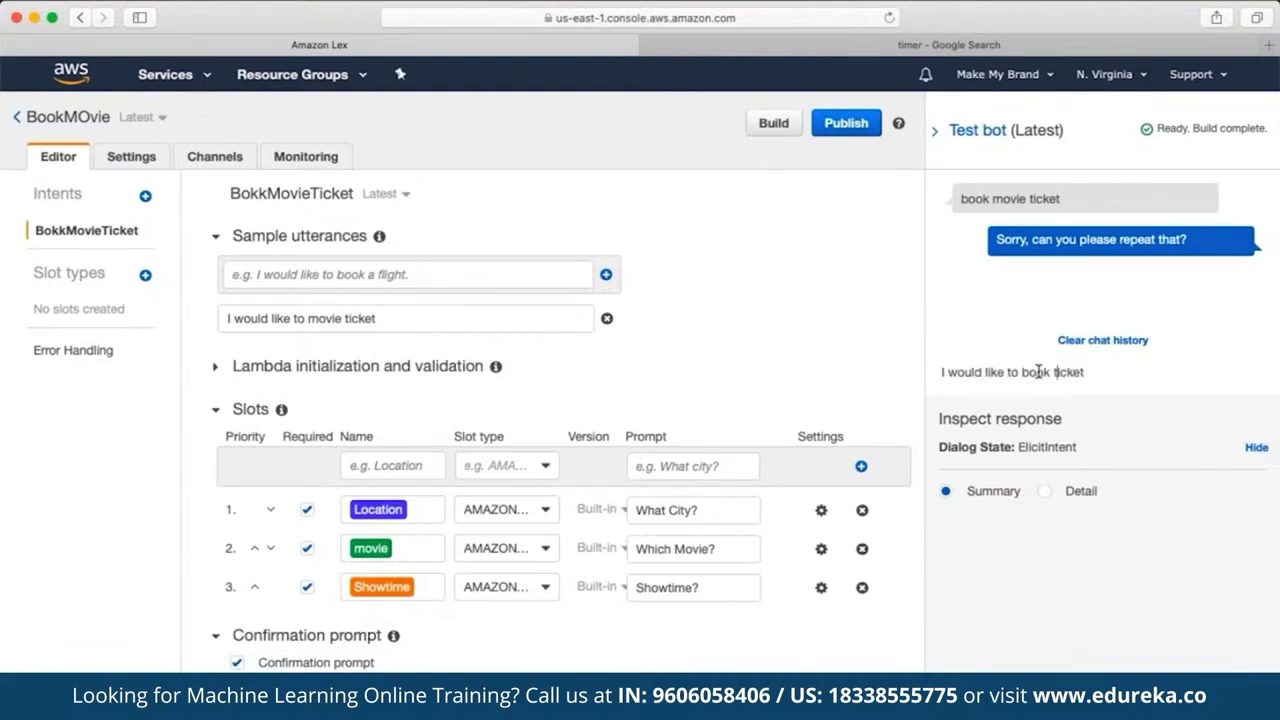
type("movie")
key("Return")
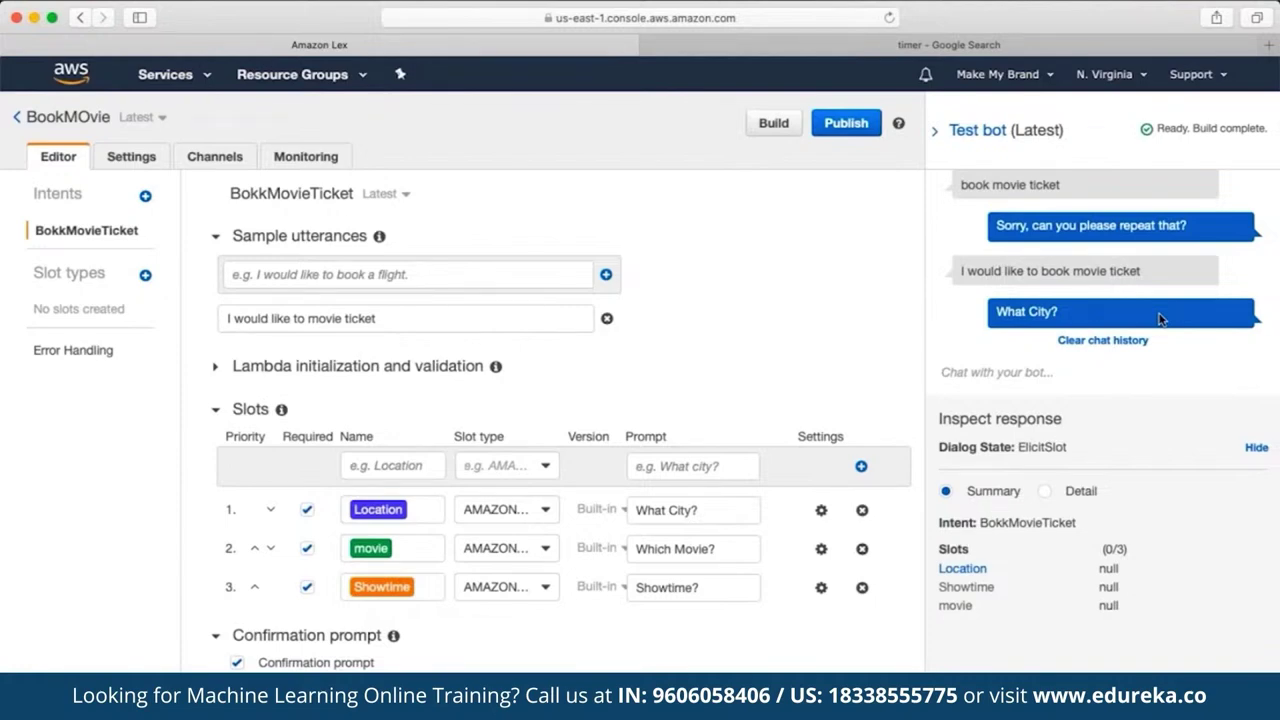
- Answer the bot's questions with New York, Shawshank and 8 PM
type("New York")
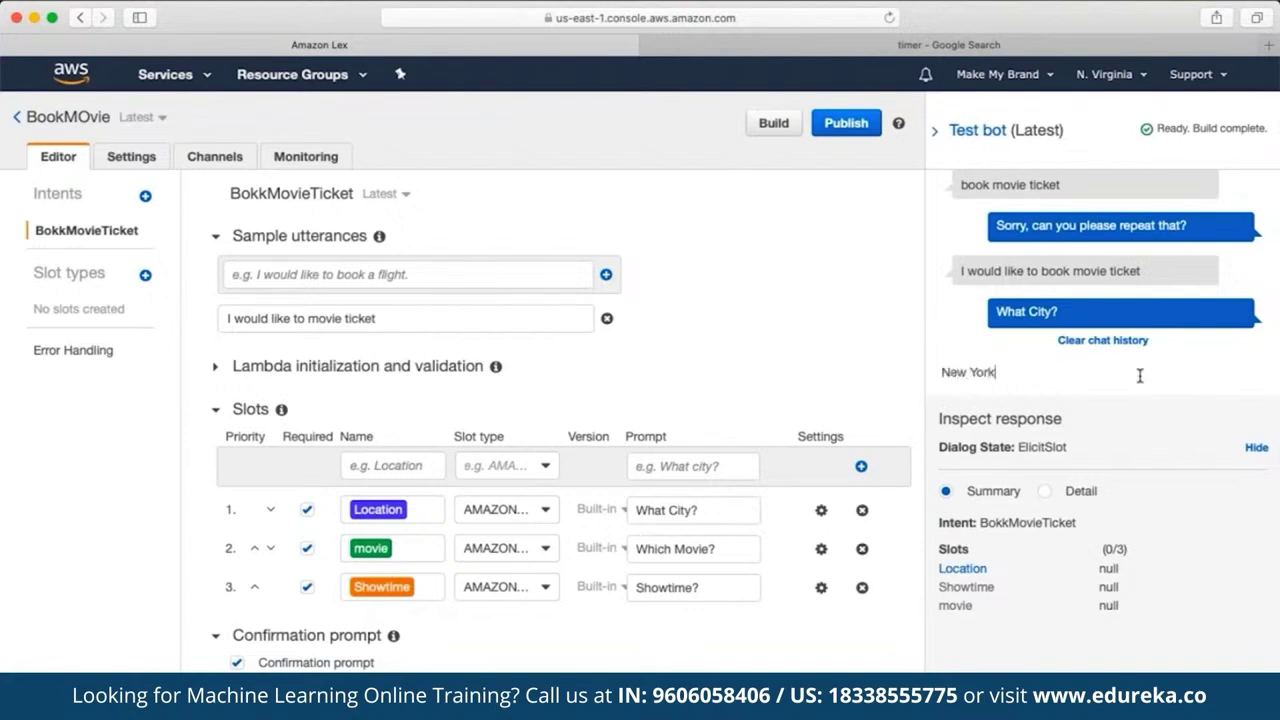
key("Return")
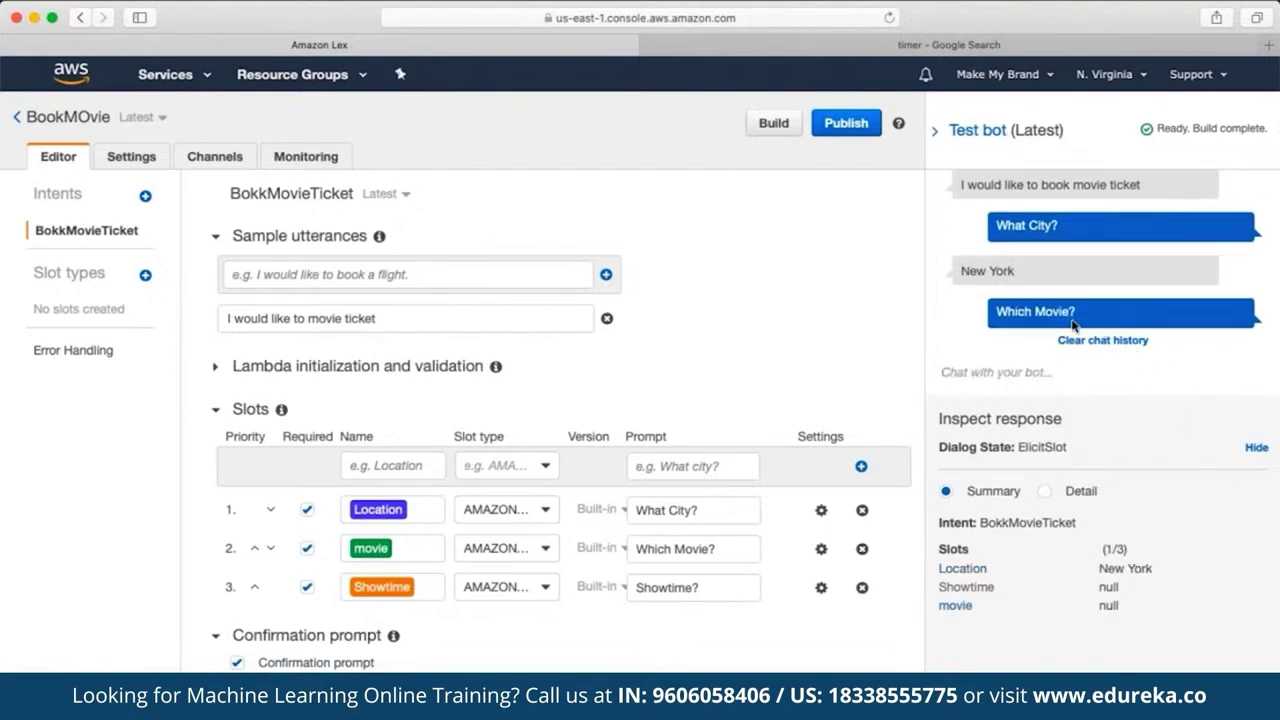
type("Shawshank")
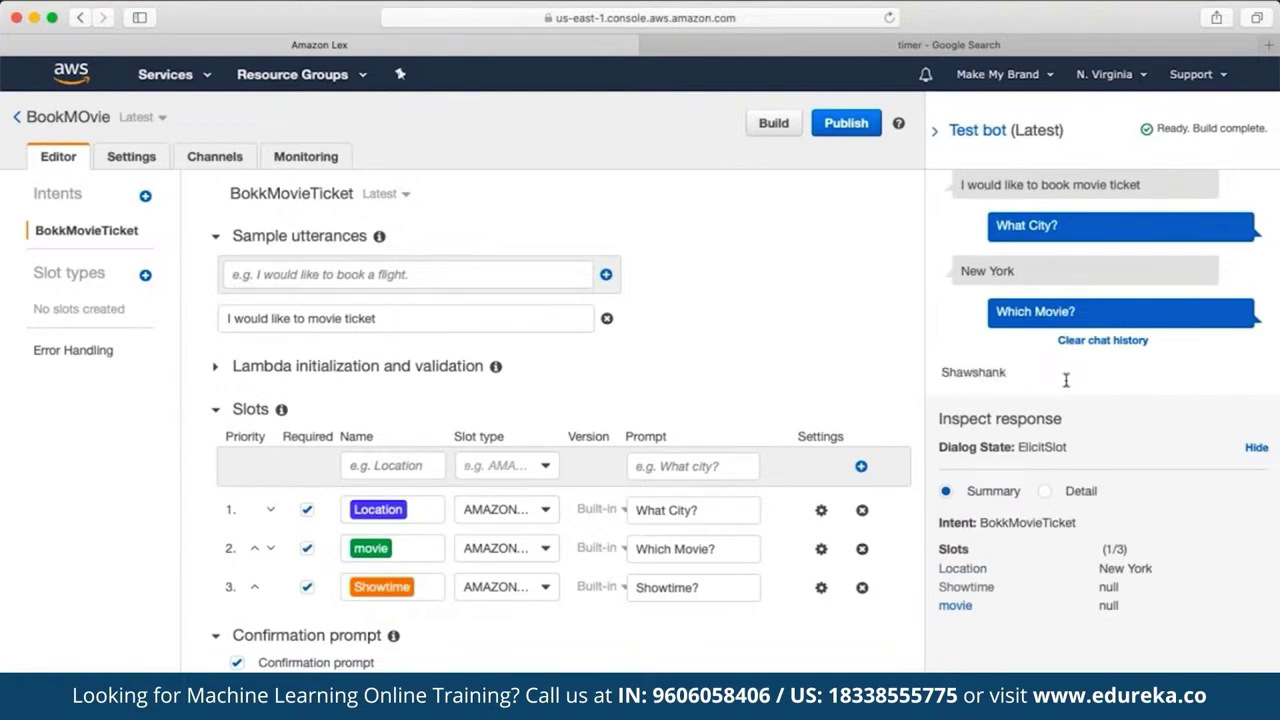
key("Return")
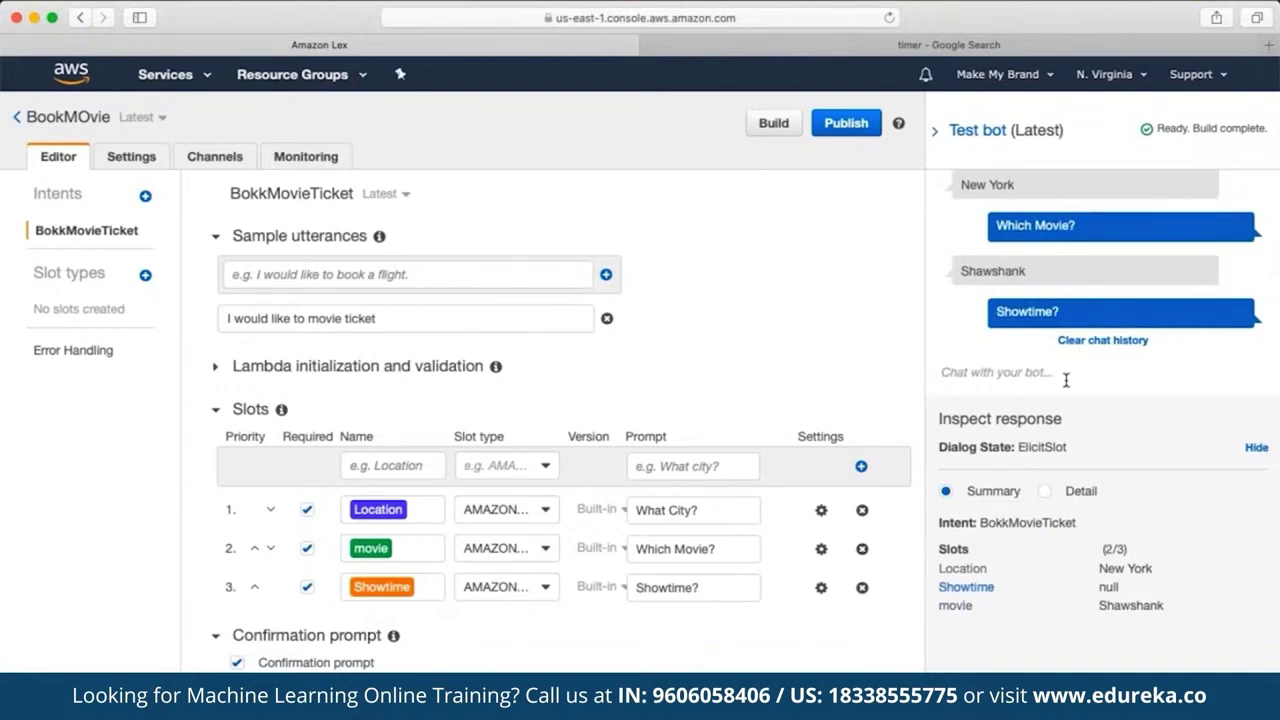
type("8 PM")
key("Return")
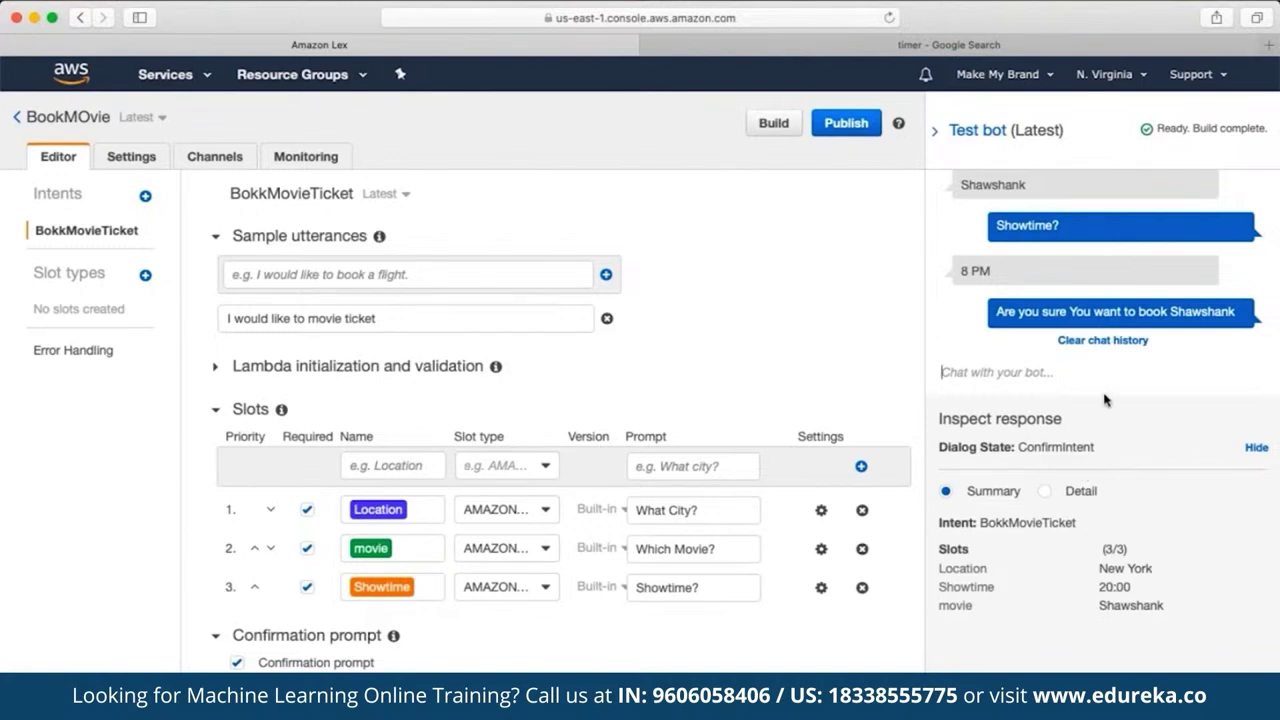
- Reply 'Yes' to confirm booking Shawshank in the test chat
type("Yes")
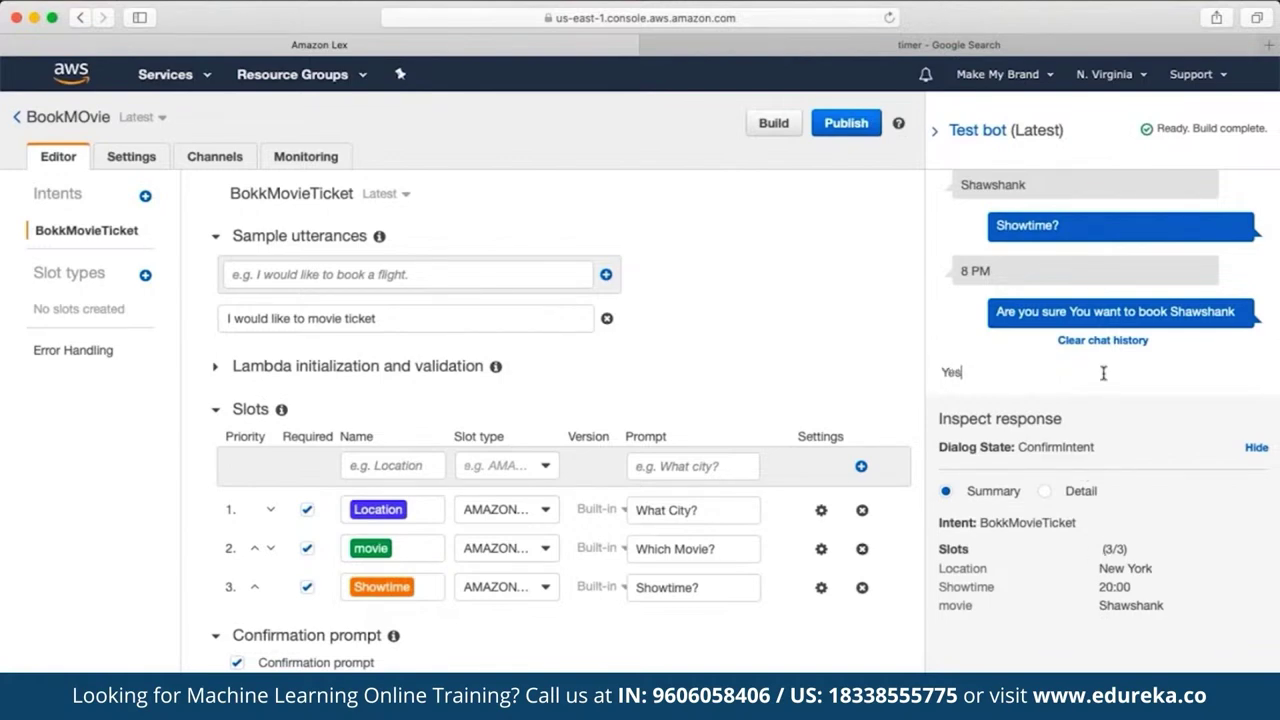
key("Return")
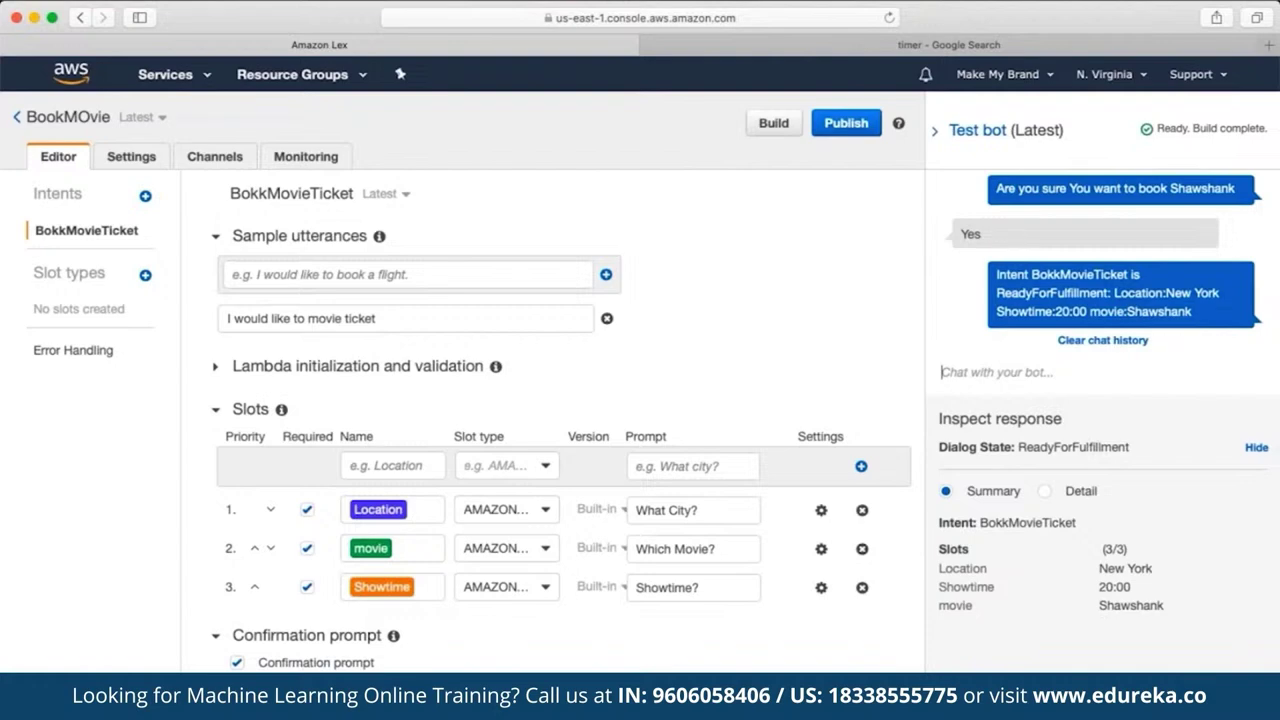
- Set BokkMovieTicket's fulfillment option to 'AWS Lambda function'
scroll(643, 614, "down", 5)
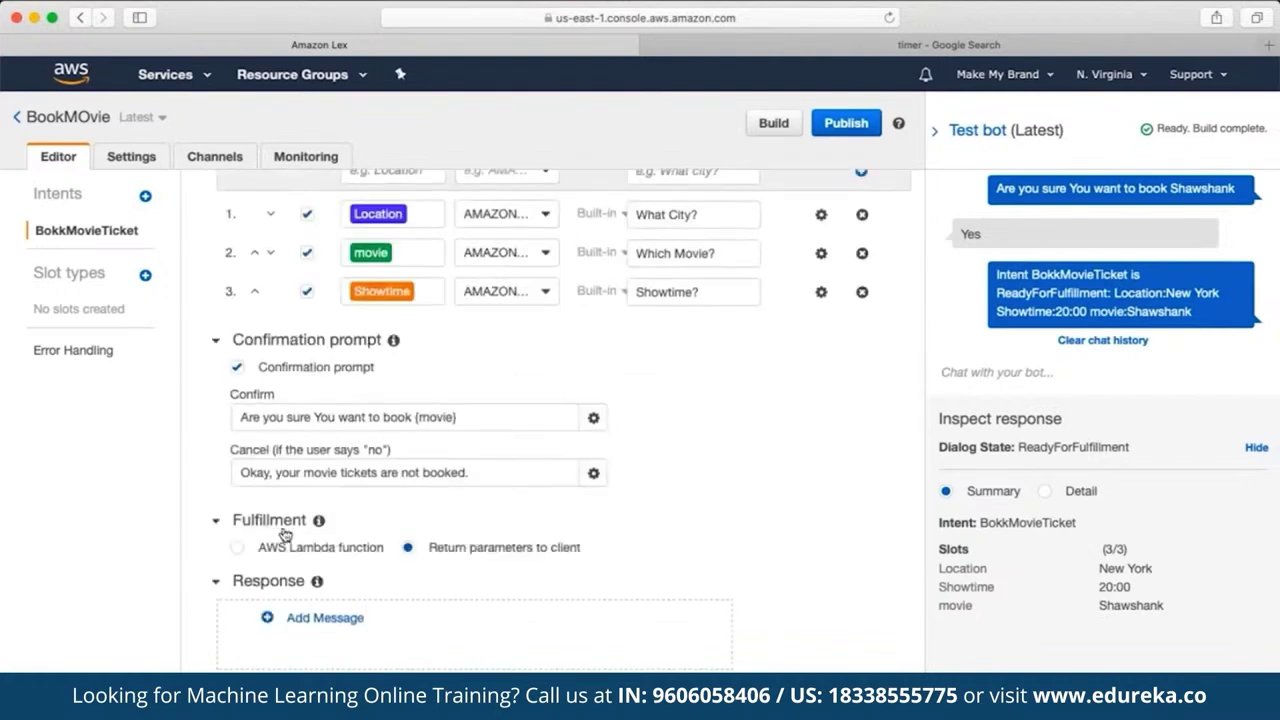
left_click(318, 549)
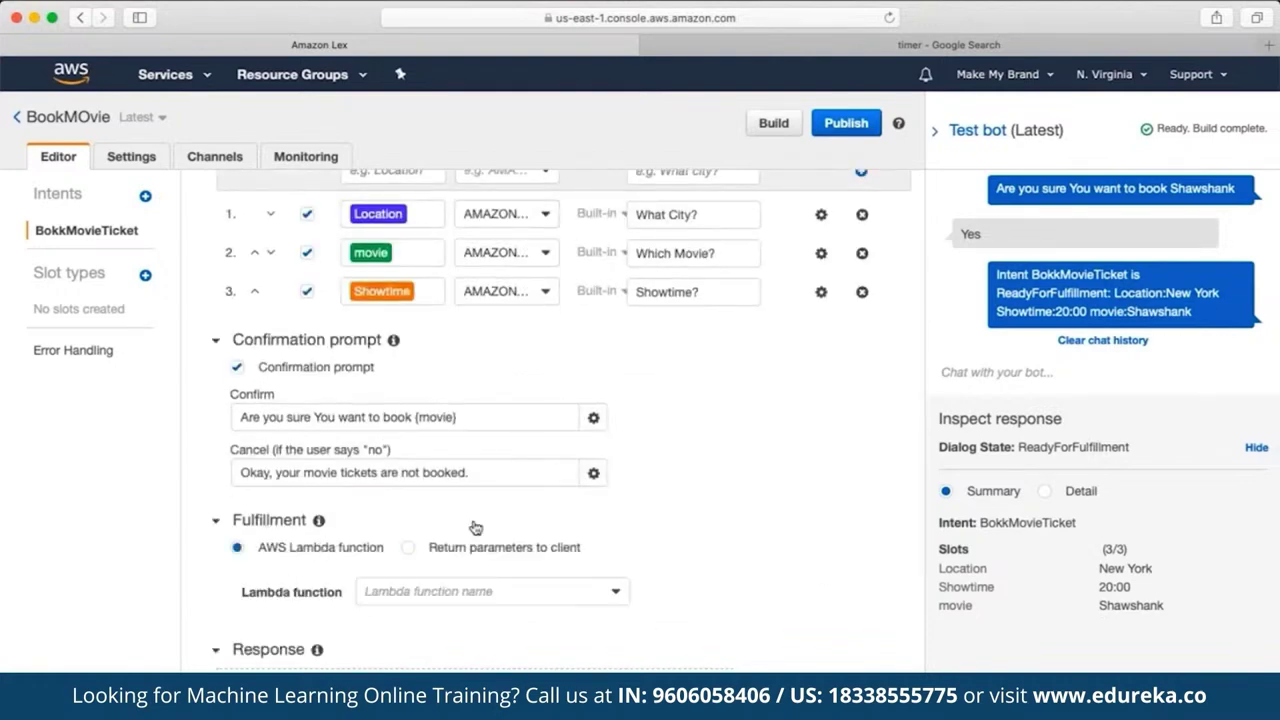
scroll(755, 409, "down", 2)
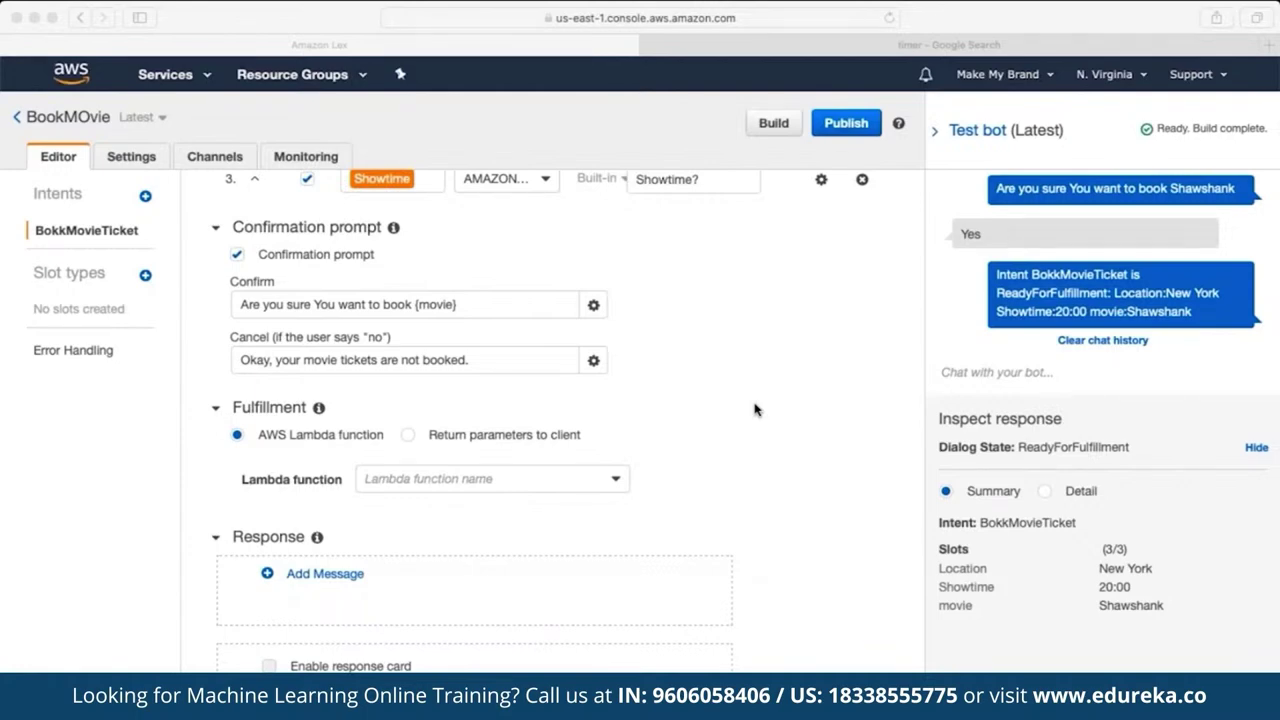
scroll(755, 409, "up", 5)
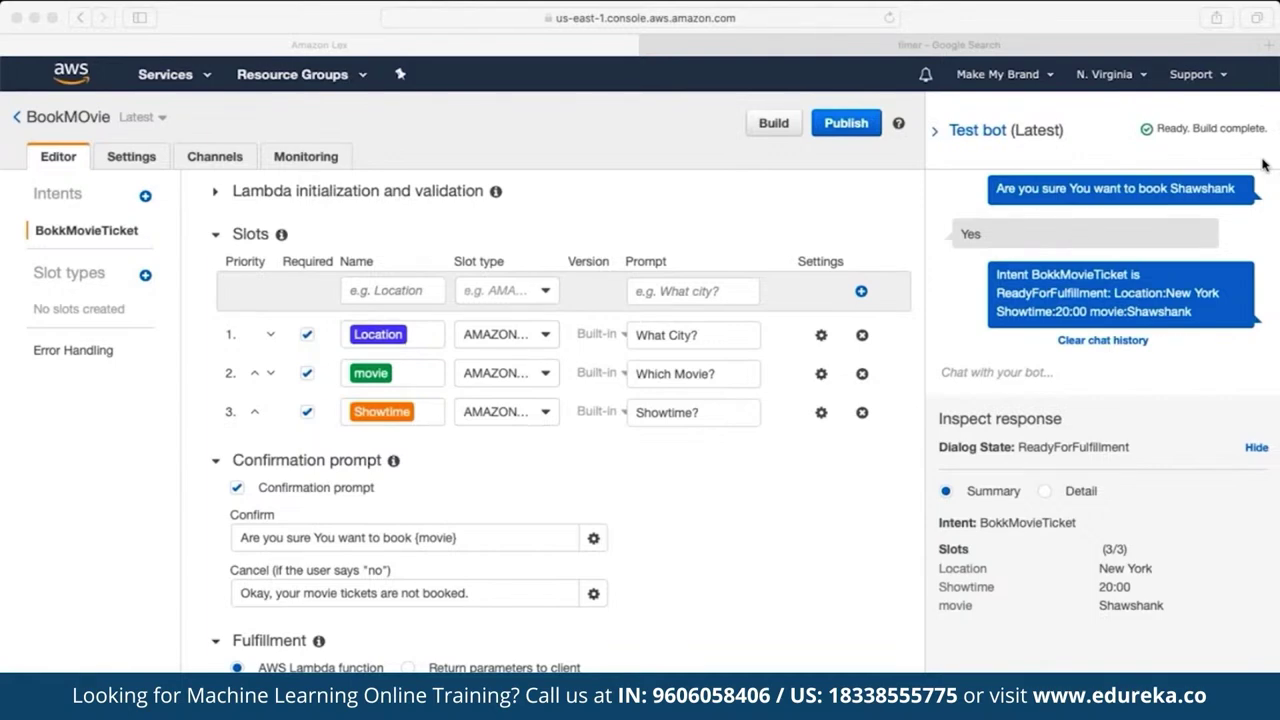
scroll(1266, 220, "up", 1)
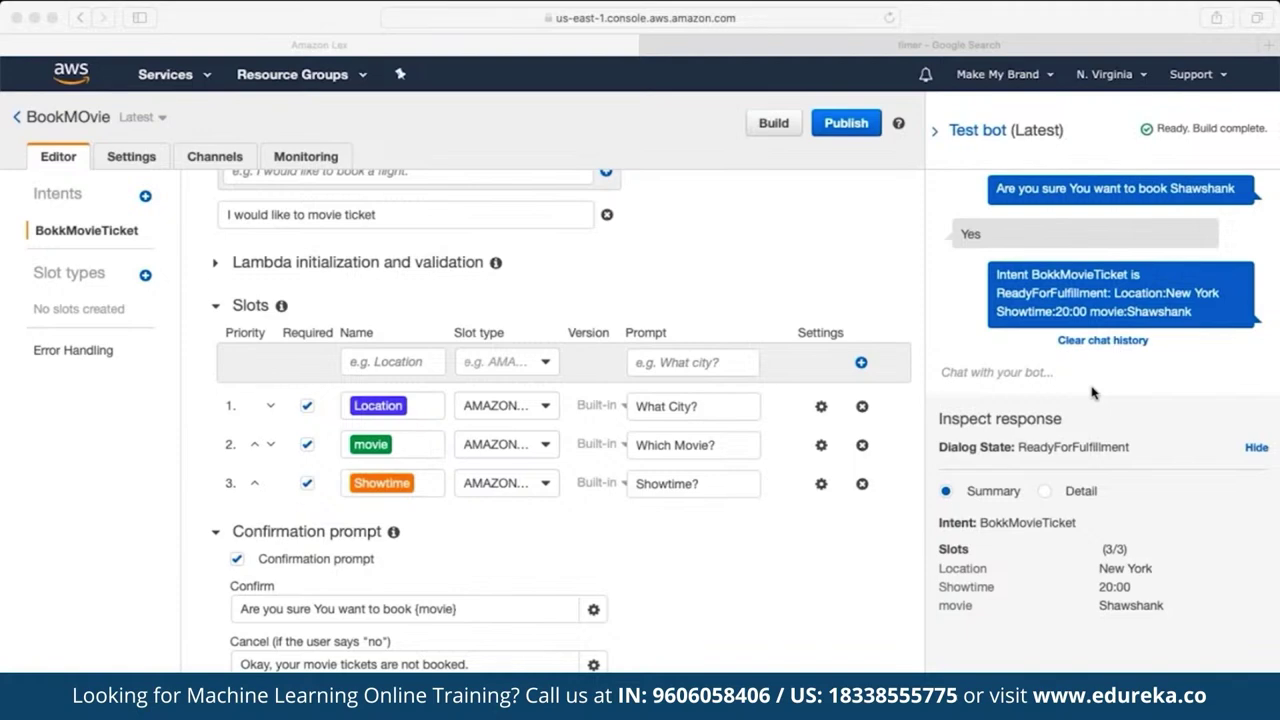
scroll(838, 390, "down", 1)
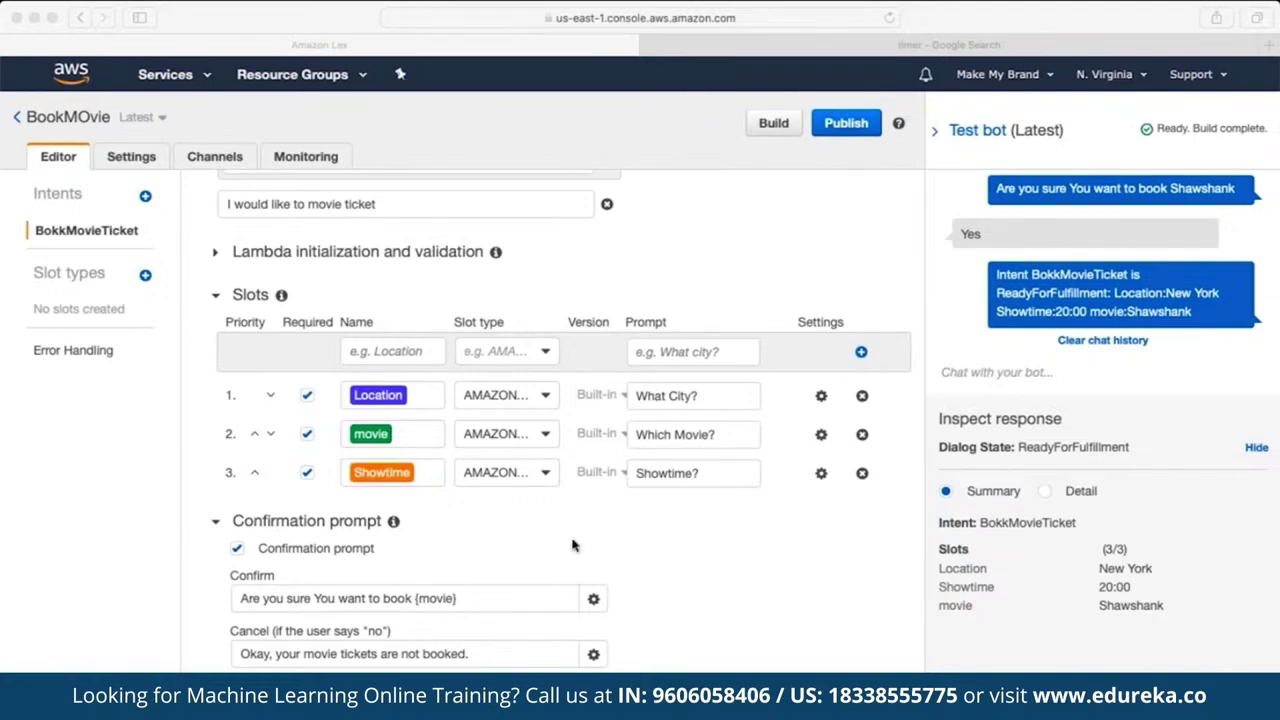
- Search 'lambda' to open the Lambda Functions list, then switch to the Pages document
left_click(168, 74)
type("lambda")
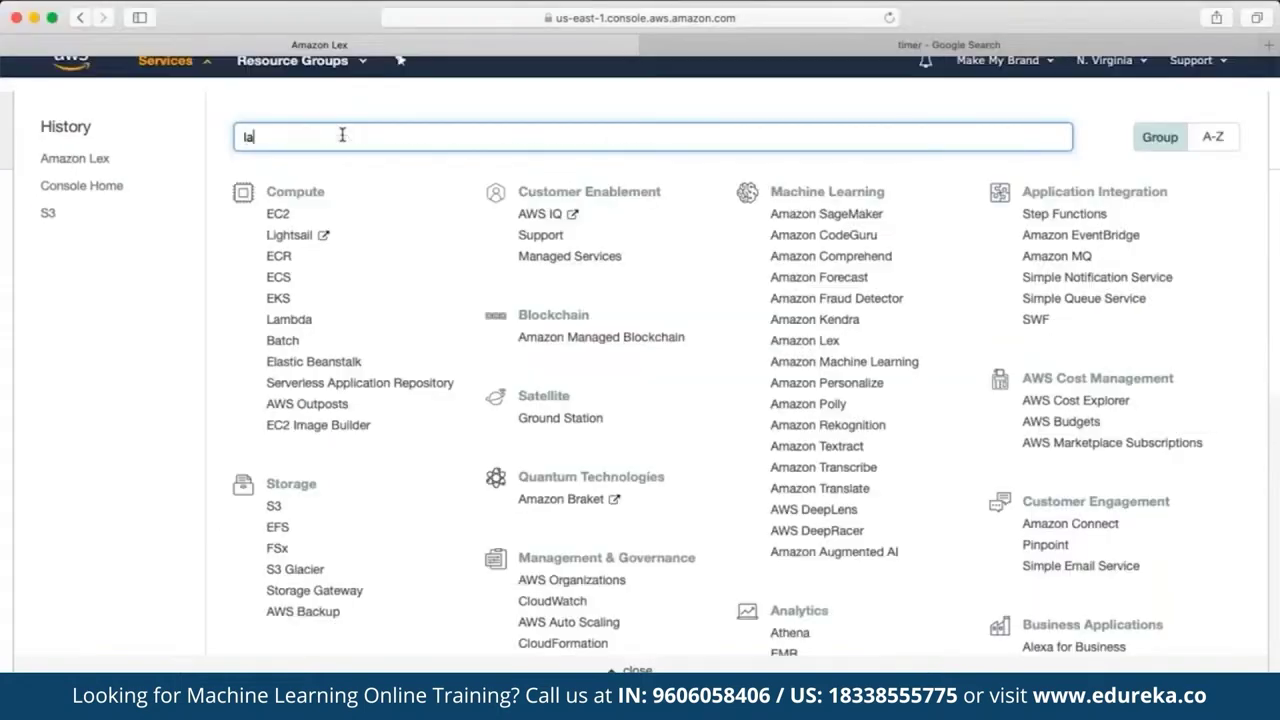
key("Return")
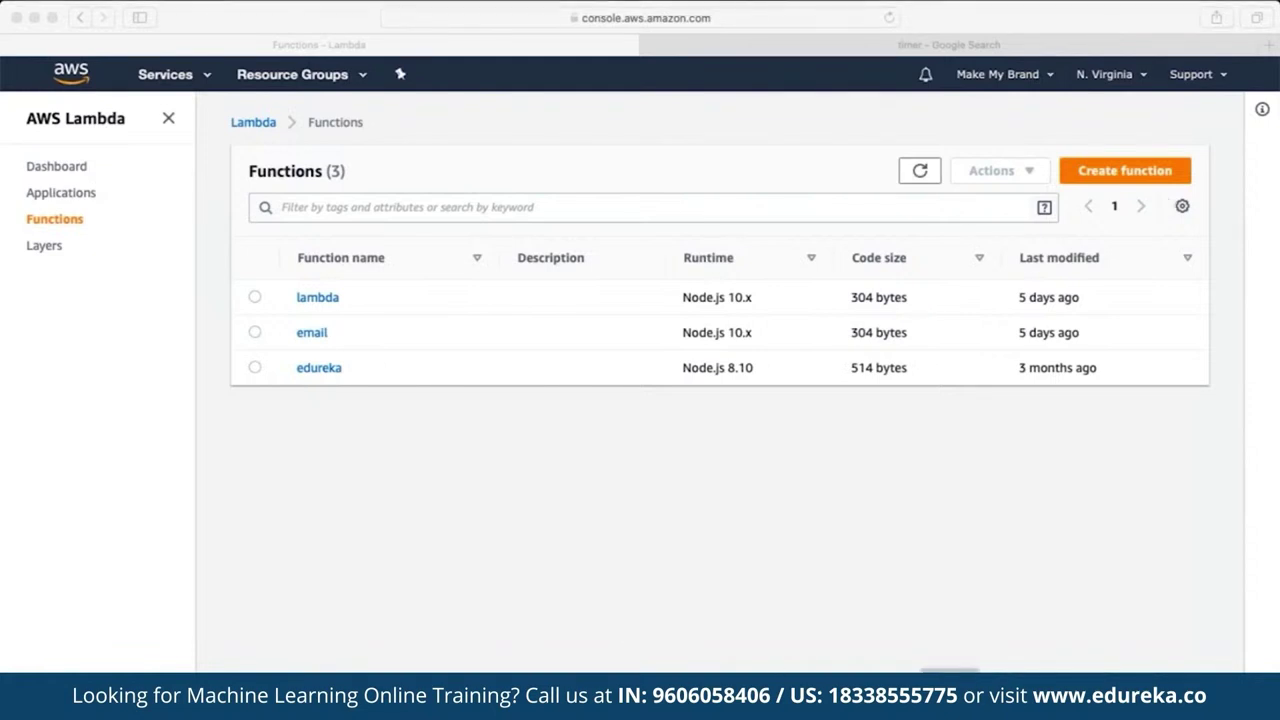
key("ctrl+Left")
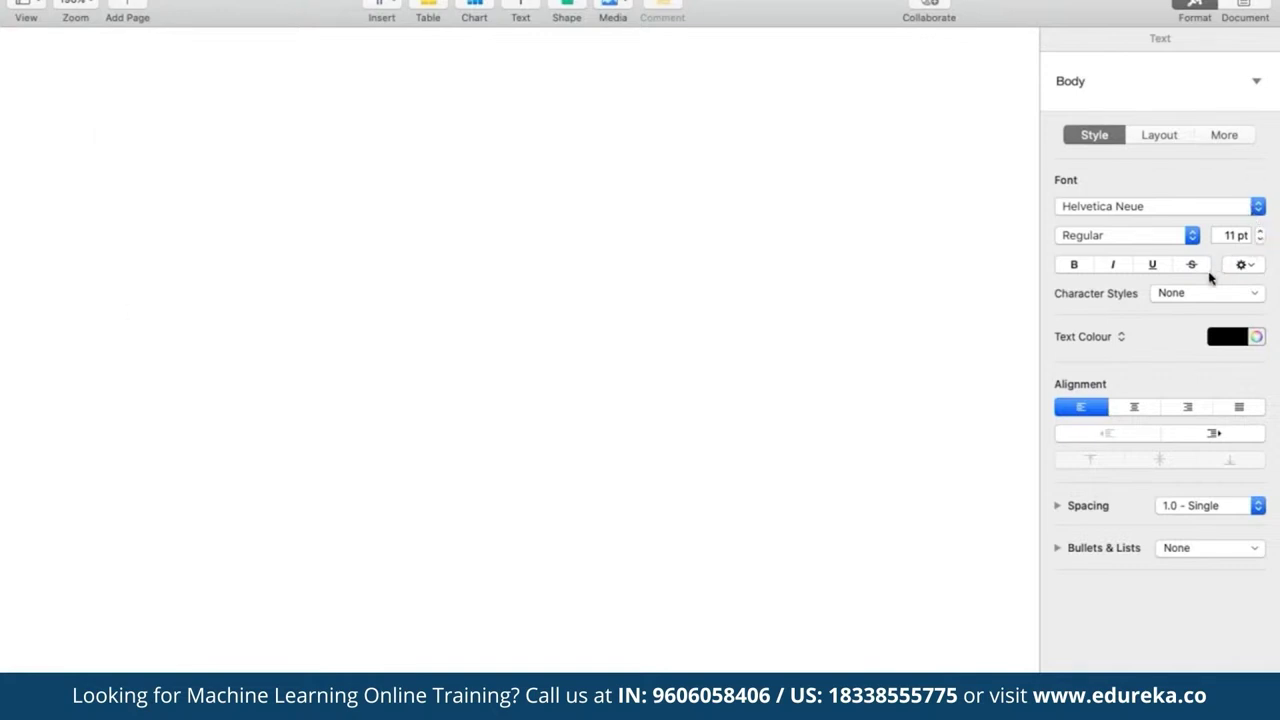
- Sketch a box with a stem below it and write EC2 inside
mouse_move(59, 189)
left_mouse_down()
mouse_move(59, 238)
mouse_move(126, 449)
mouse_move(294, 229)
mouse_move(289, 147)
mouse_move(60, 188)
left_mouse_up()
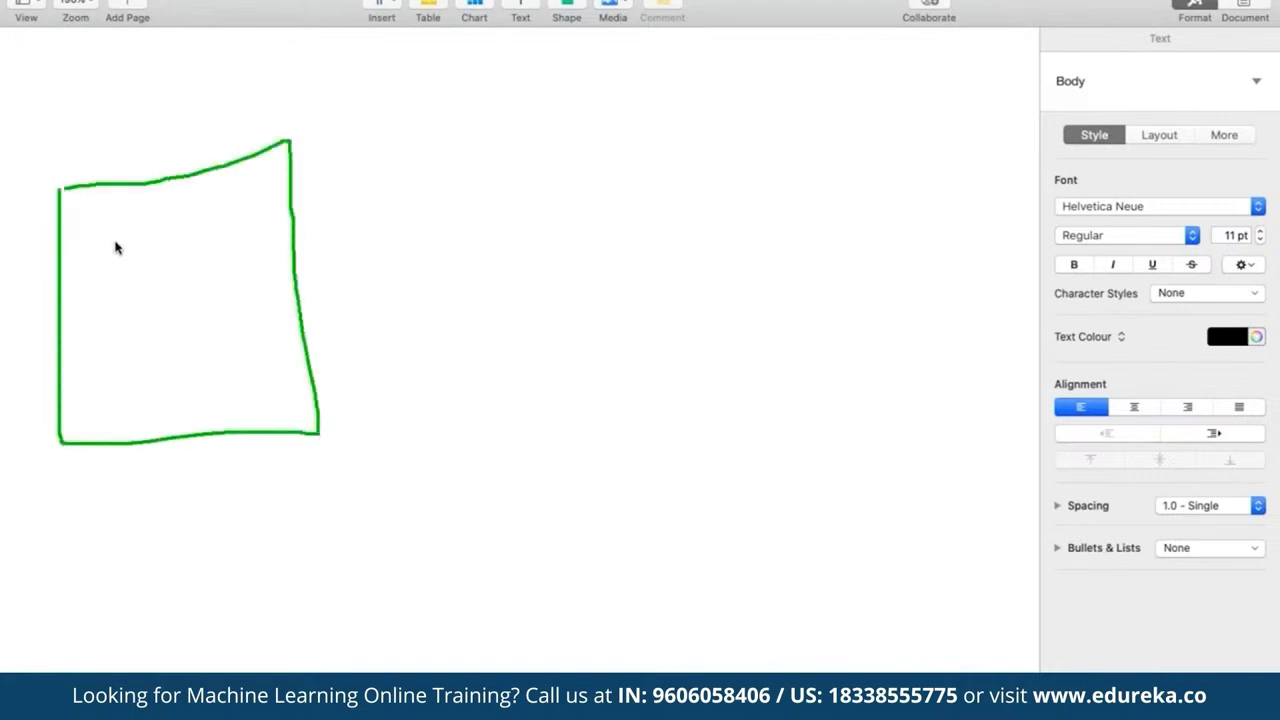
left_click_drag(158, 405, 163, 488)
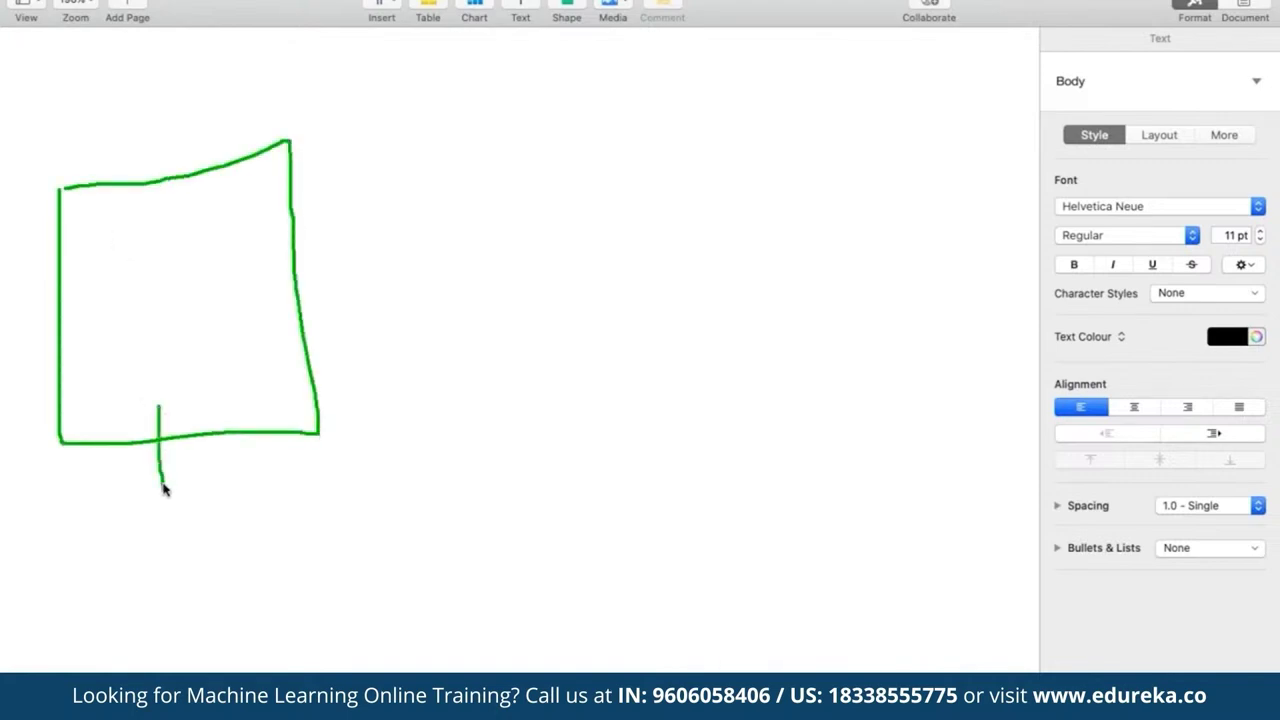
mouse_move(127, 298)
left_mouse_down()
mouse_move(89, 360)
mouse_move(127, 372)
mouse_move(140, 316)
mouse_move(172, 366)
left_mouse_up()
mouse_move(180, 311)
left_mouse_down()
mouse_move(199, 351)
mouse_move(250, 367)
left_mouse_up()
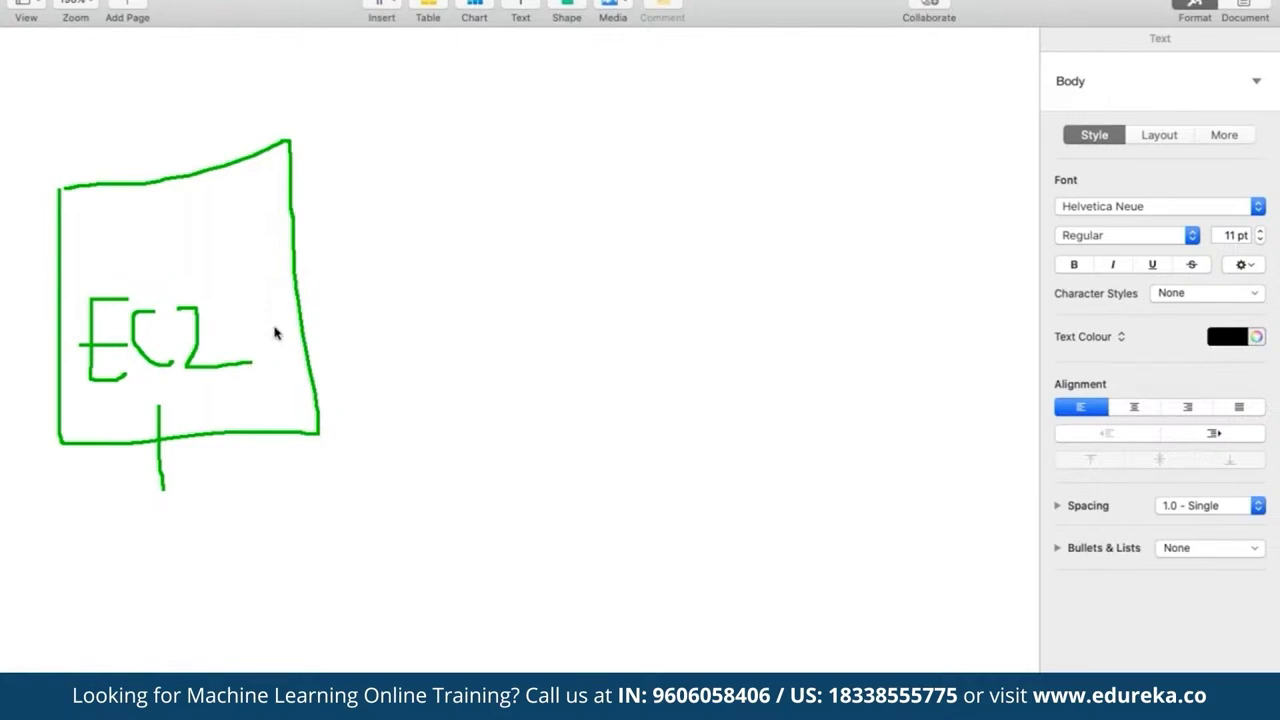
- Draw a second box near the top centre with a λ symbol inside
left_click_drag(610, 64, 610, 230)
mouse_move(609, 297)
left_mouse_down()
mouse_move(763, 288)
mouse_move(743, 71)
mouse_move(619, 74)
left_mouse_up()
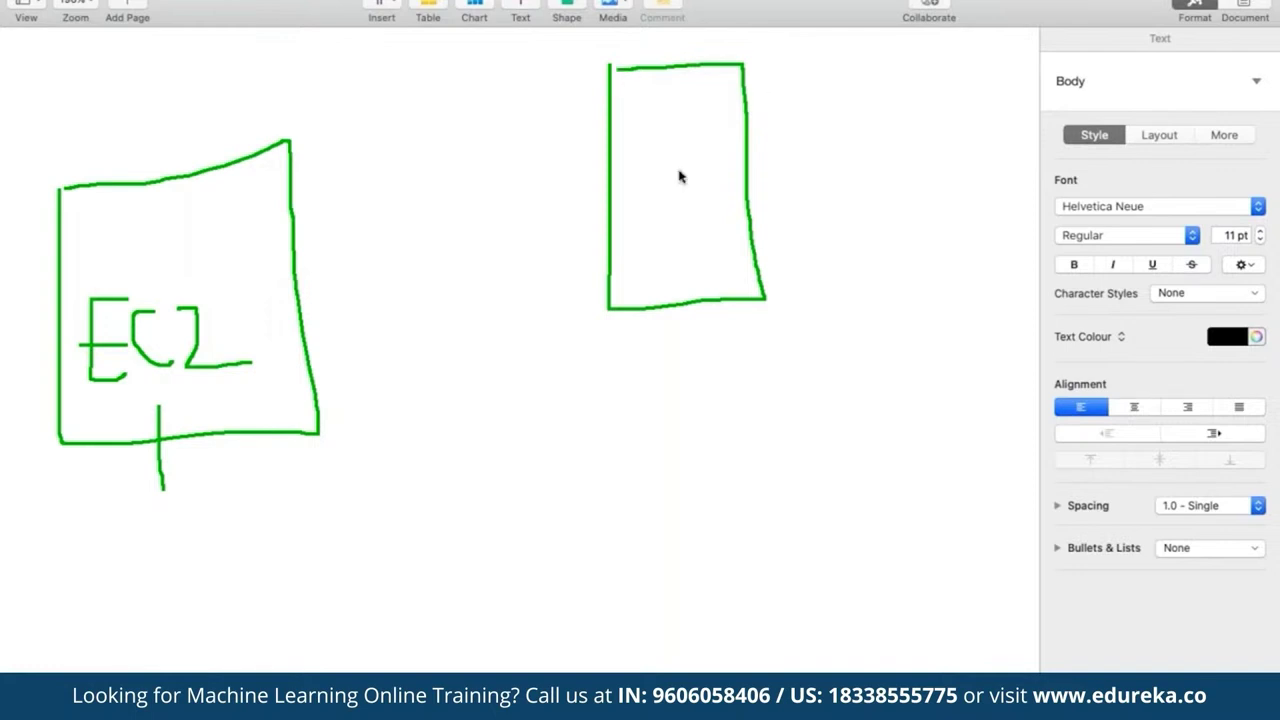
mouse_move(657, 152)
left_mouse_down()
mouse_move(690, 211)
mouse_move(665, 215)
left_mouse_up()
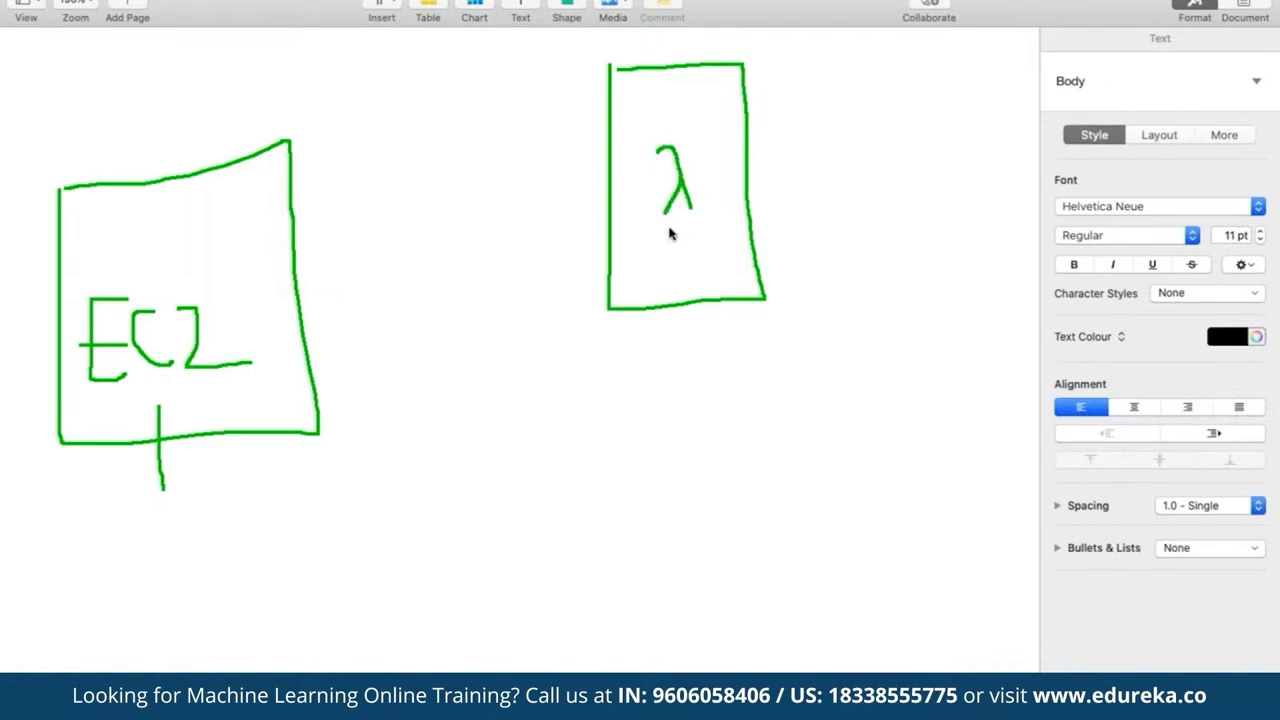